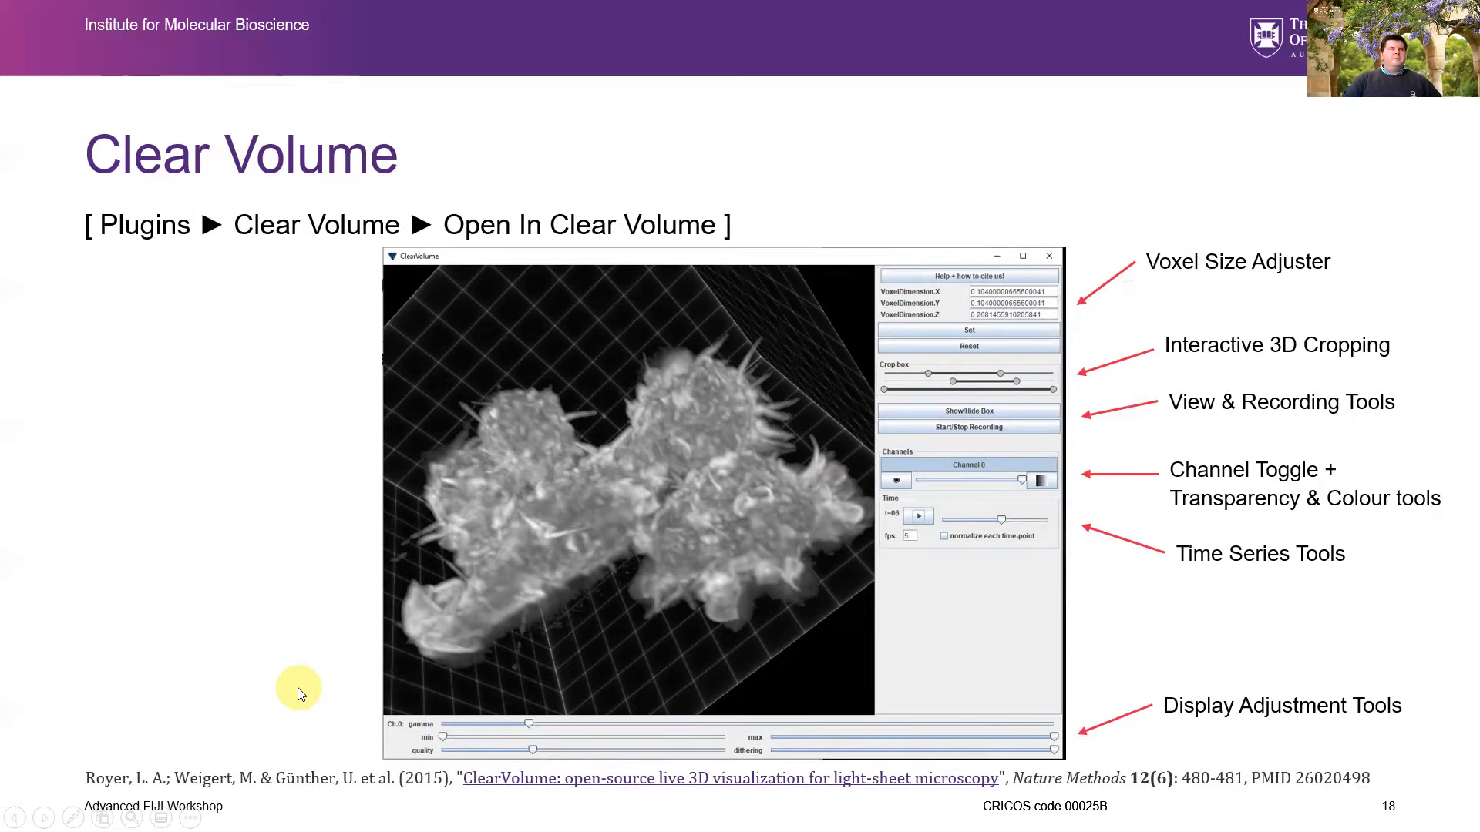
{"action": "left_click", "coordinate": [299, 687]}
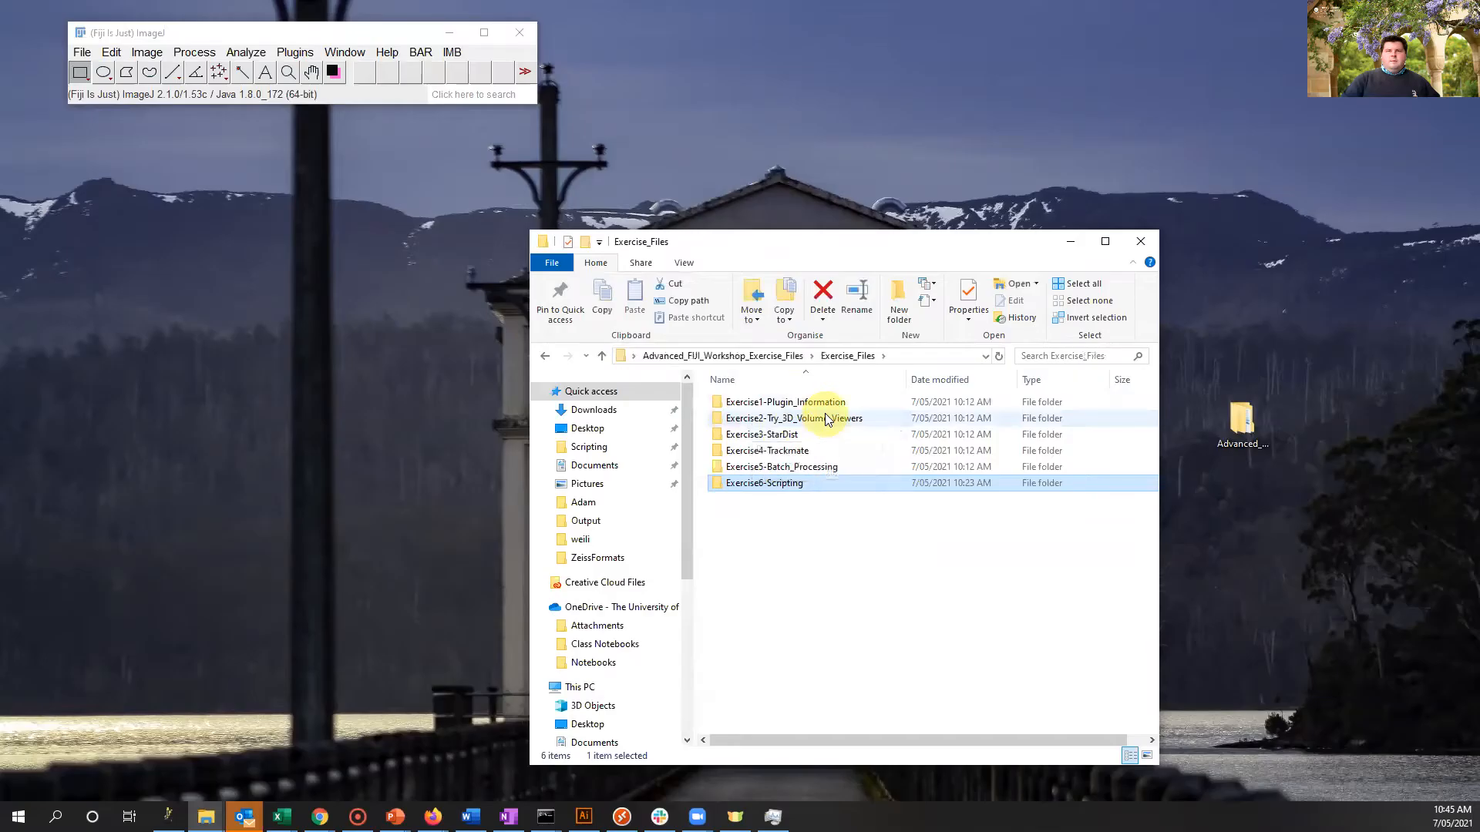
Load 3D_ProjectionExample2_Zebrafish.tif from the Exercise2-Try_3D_Volume_Viewers Image Stacks folder into Fiji and go to slice 15.
{"action": "double_click", "coordinate": [806, 419]}
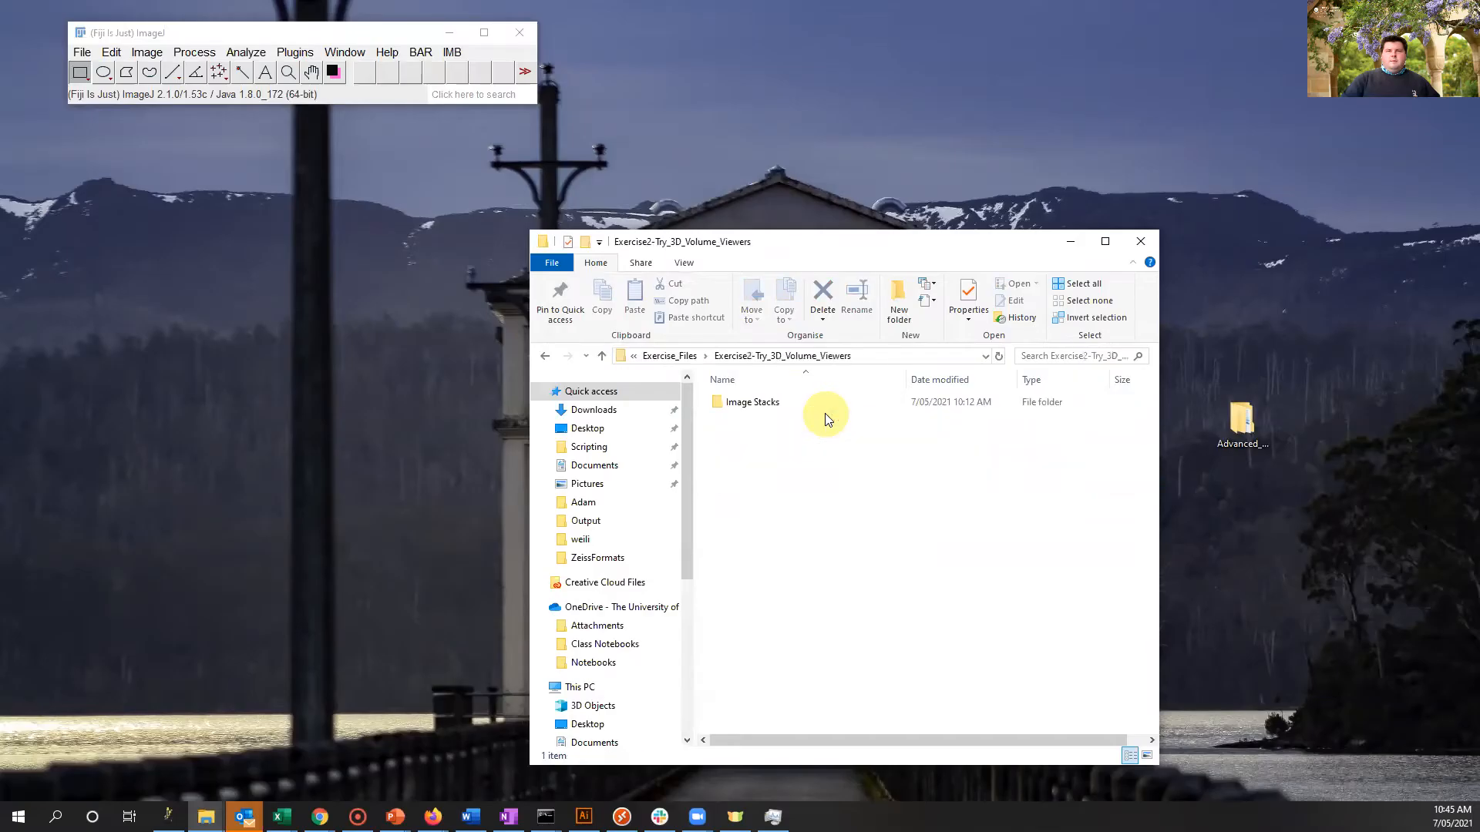
{"action": "left_click", "coordinate": [760, 404]}
{"action": "double_click", "coordinate": [760, 405]}
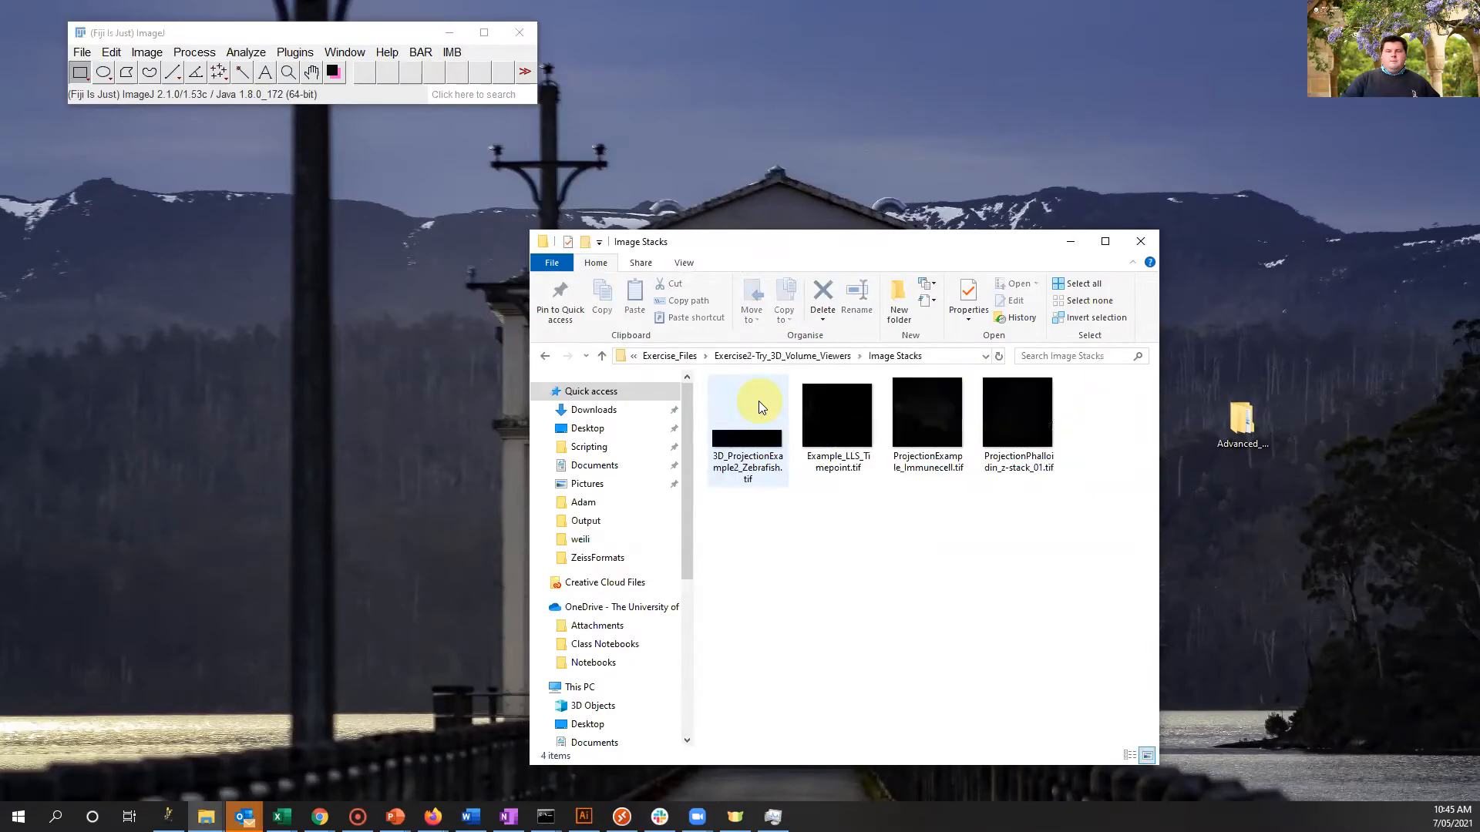
{"action": "left_click_drag", "start_coordinate": [736, 428], "coordinate": [339, 101]}
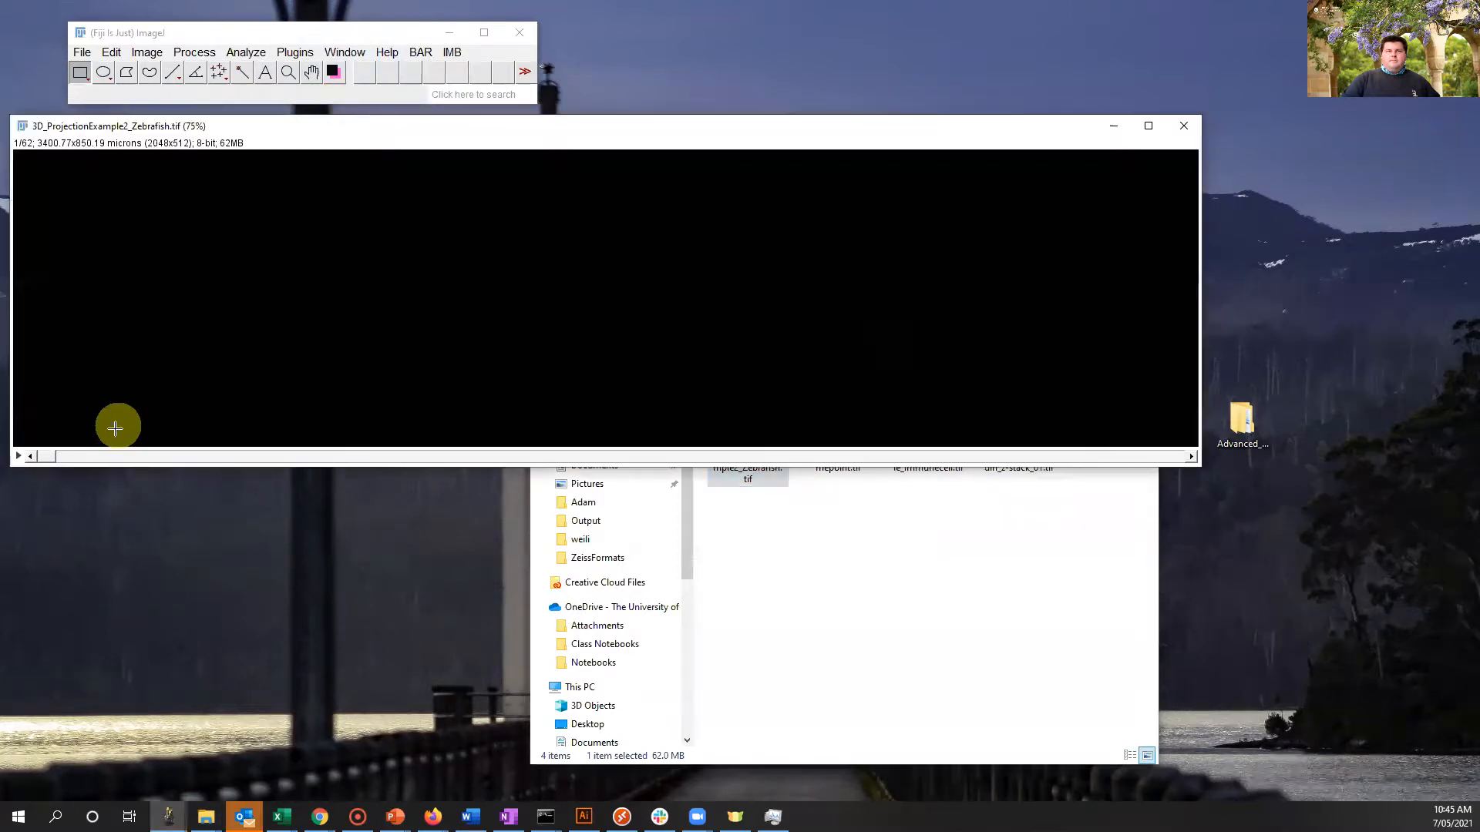
{"action": "left_click_drag", "start_coordinate": [54, 455], "coordinate": [326, 277]}
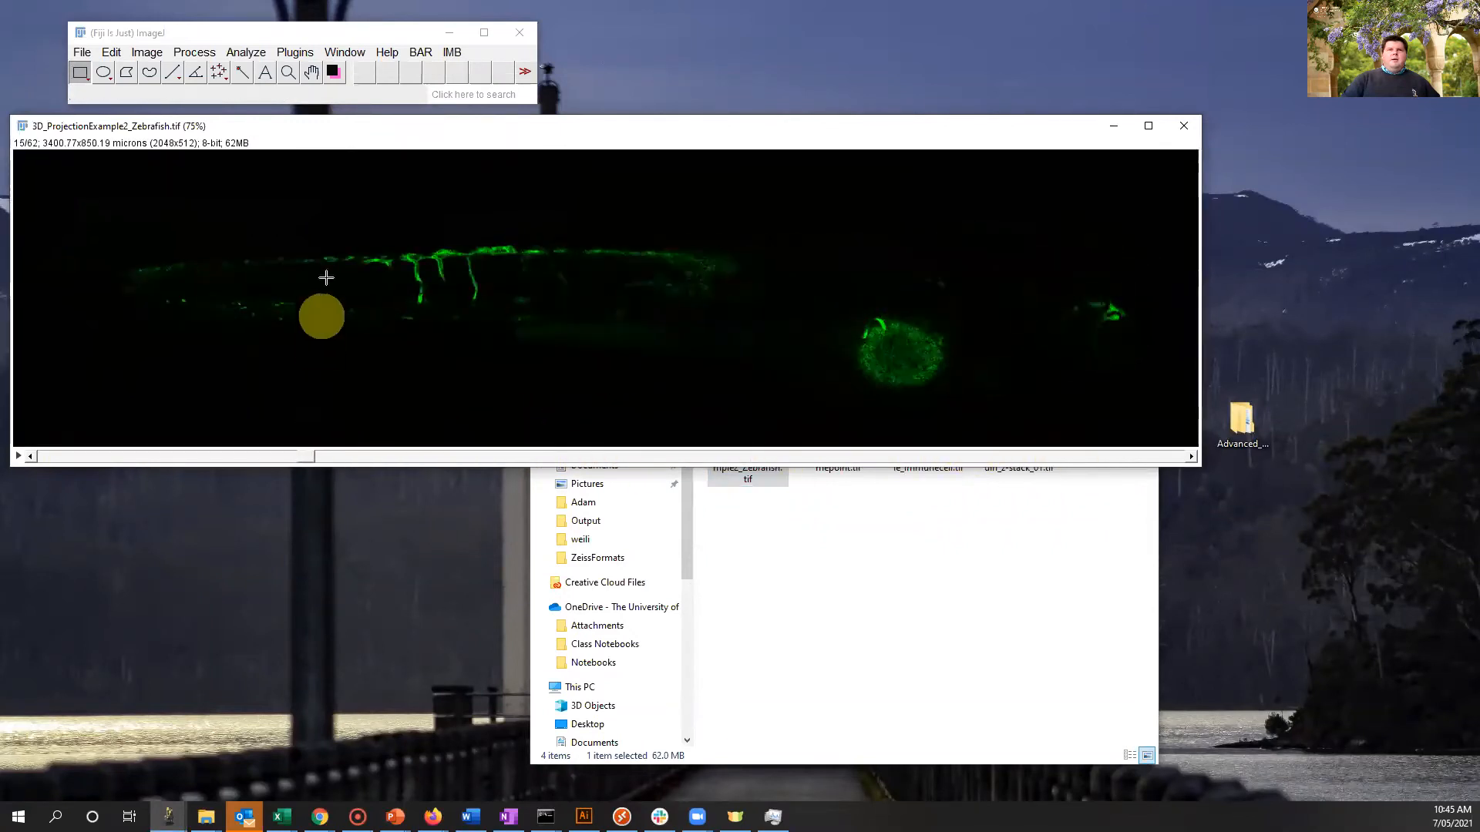
Load Example_LLS_Timepoint.tif from the Image Stacks folder into Fiji and go to slice 45.
{"action": "left_click", "coordinate": [928, 611]}
{"action": "left_click_drag", "start_coordinate": [839, 423], "coordinate": [365, 94]}
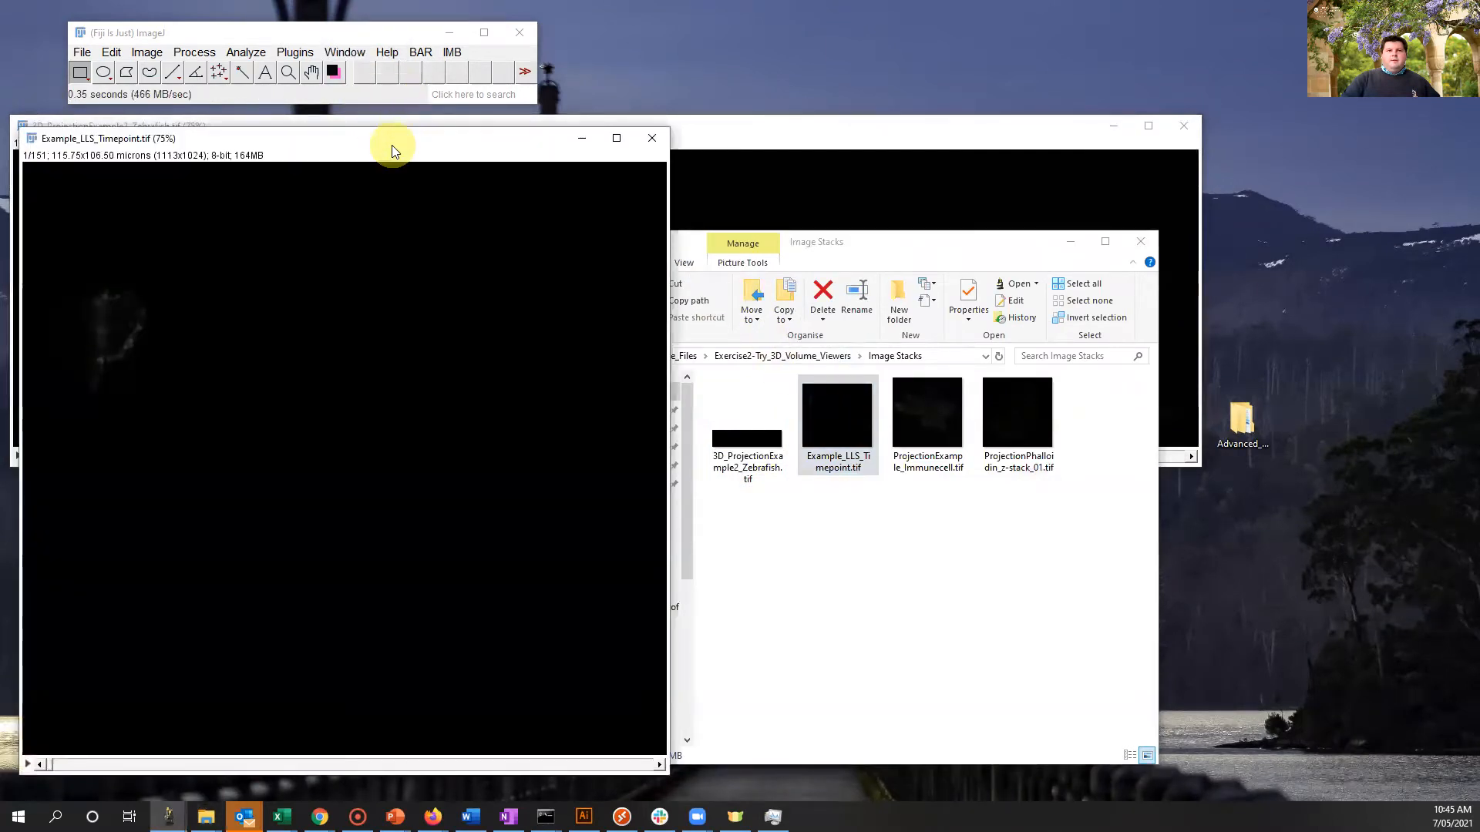
{"action": "left_click_drag", "start_coordinate": [168, 726], "coordinate": [343, 655]}
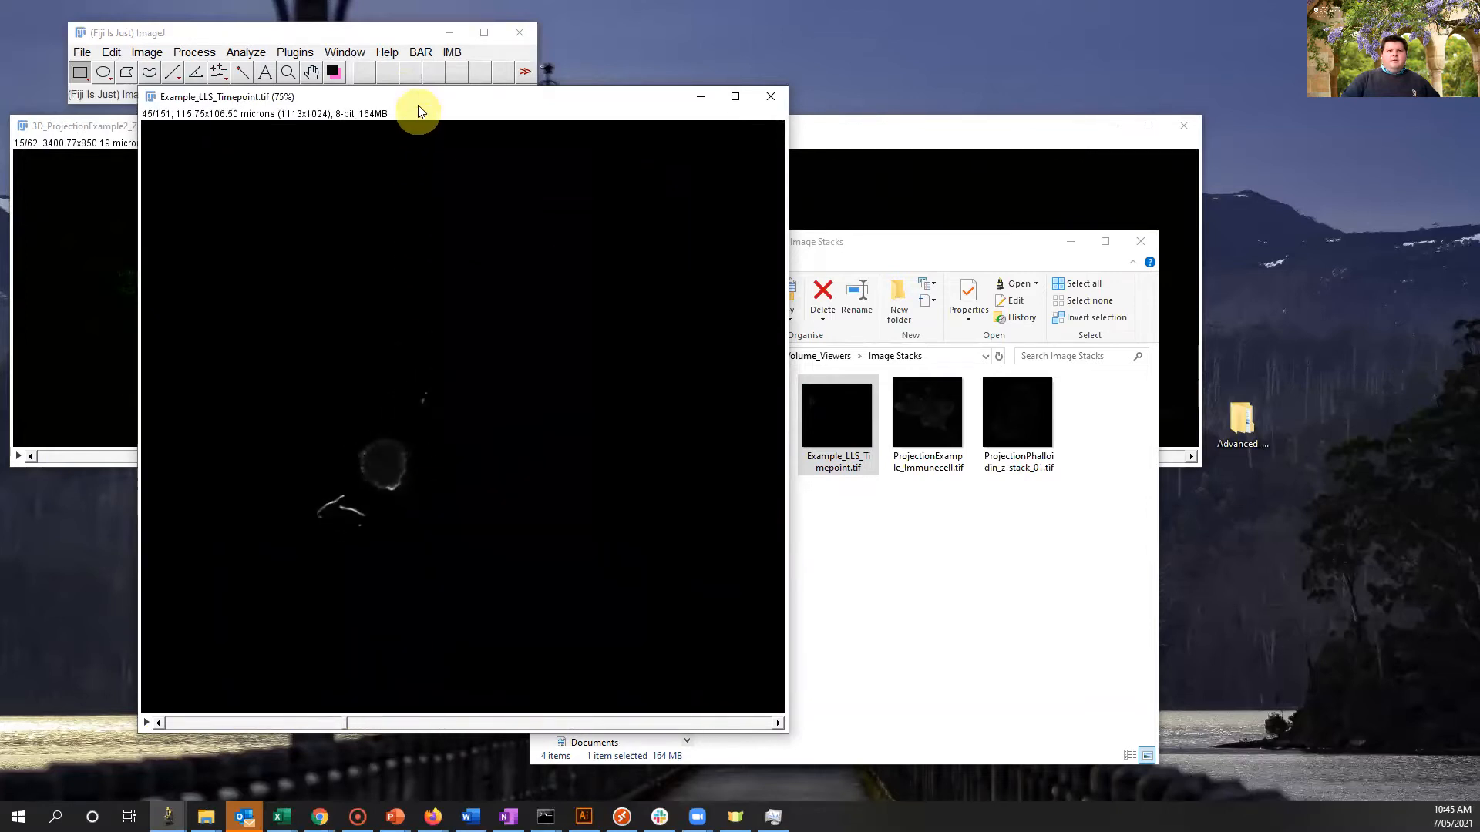
Open the current image, Example_LLS_Timepoint.tif, in BigDataViewer without including the zebrafish stack.
{"action": "left_click", "coordinate": [351, 54]}
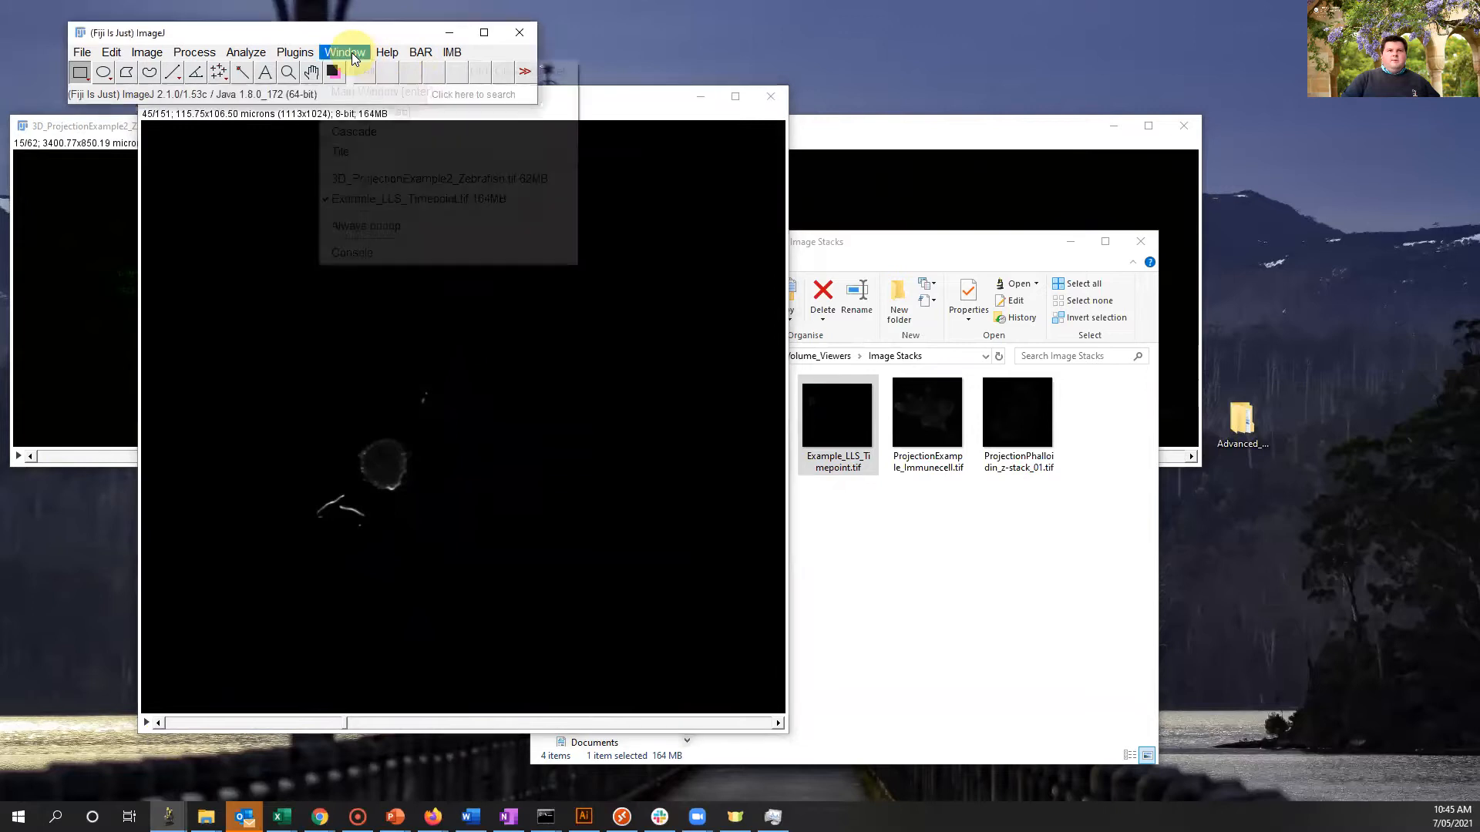
{"action": "mouse_move", "coordinate": [295, 53]}
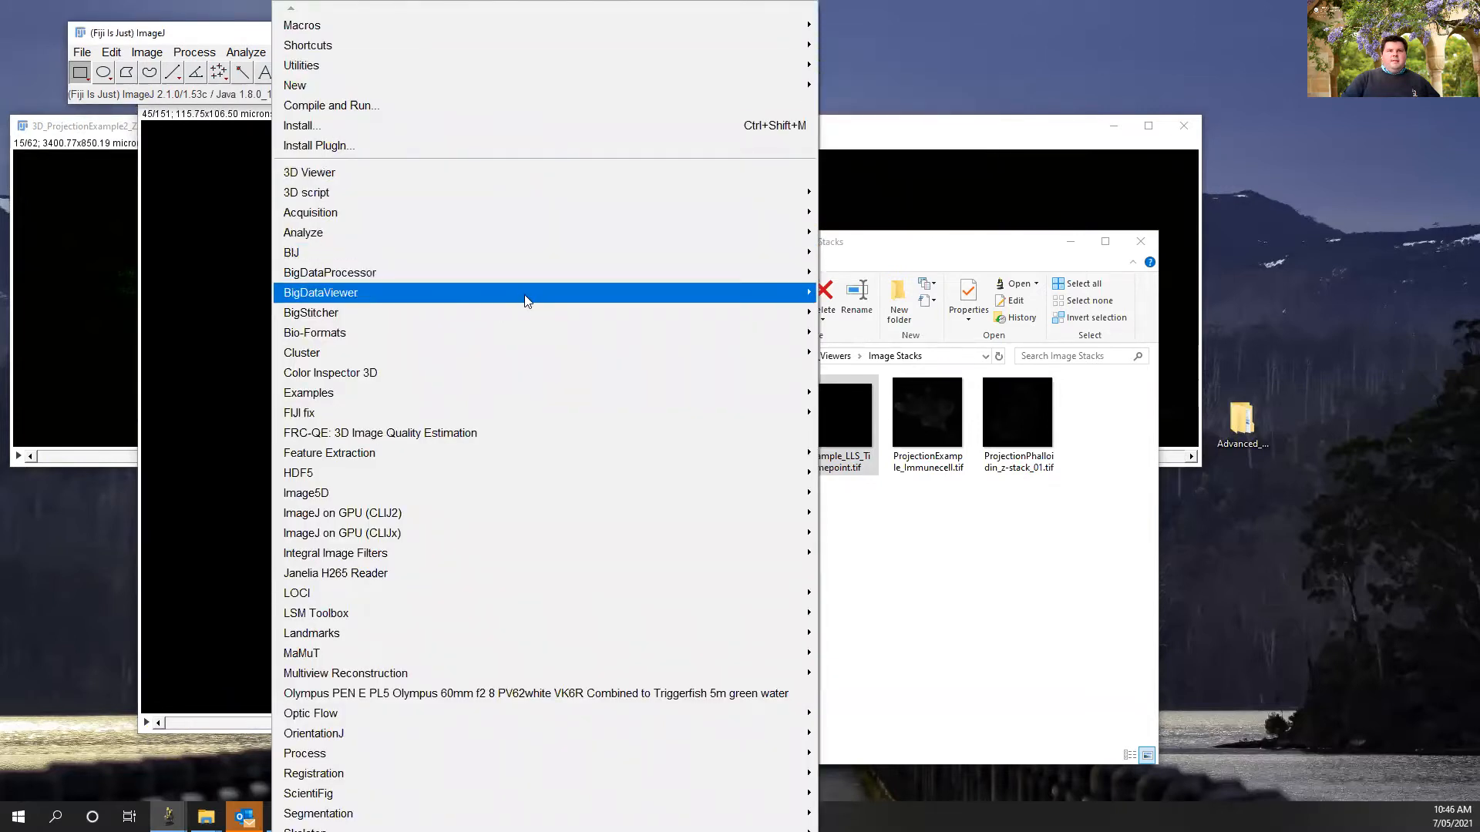
{"action": "mouse_move", "coordinate": [524, 294]}
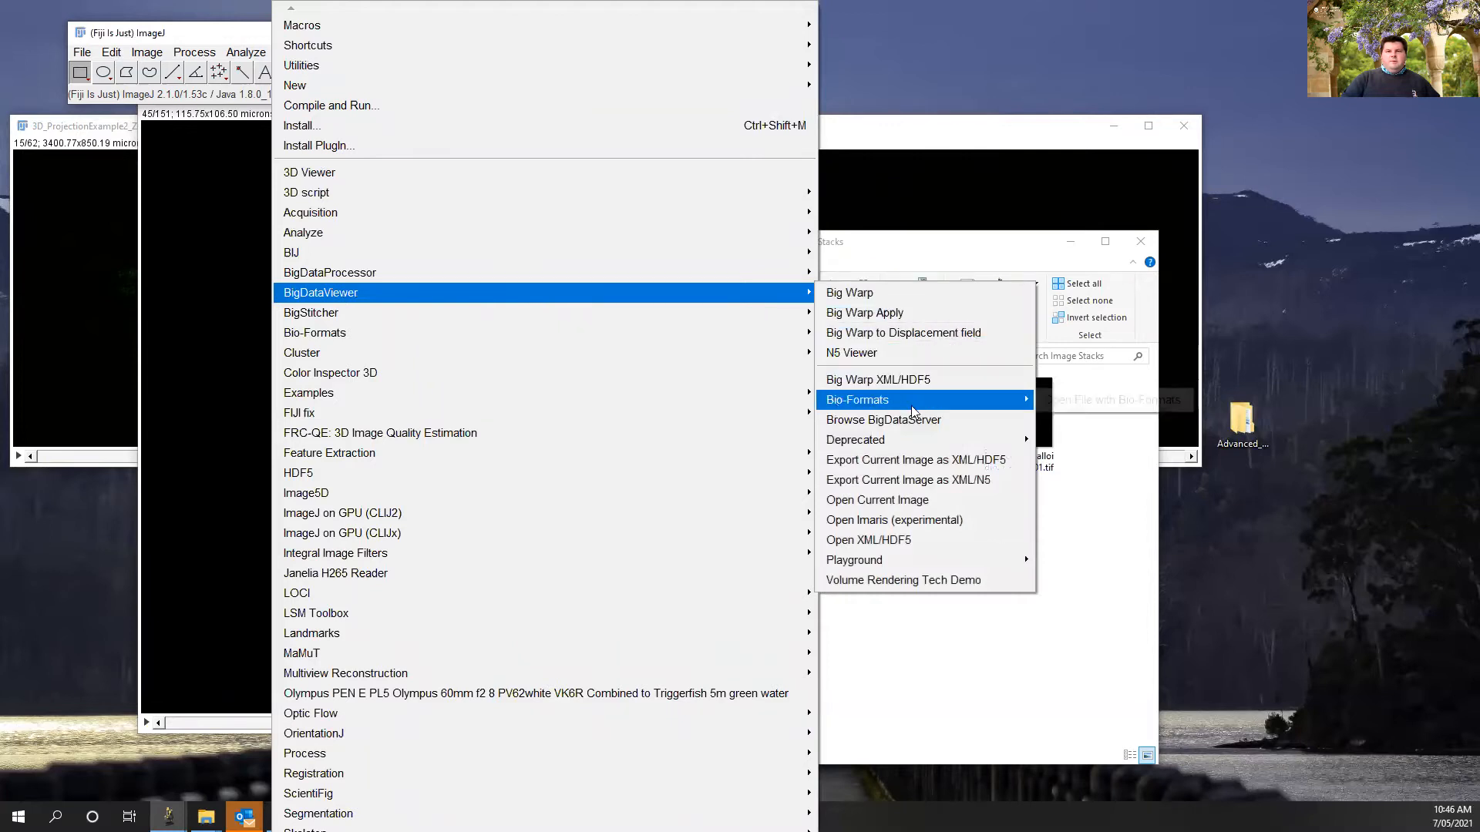
{"action": "left_click", "coordinate": [892, 500]}
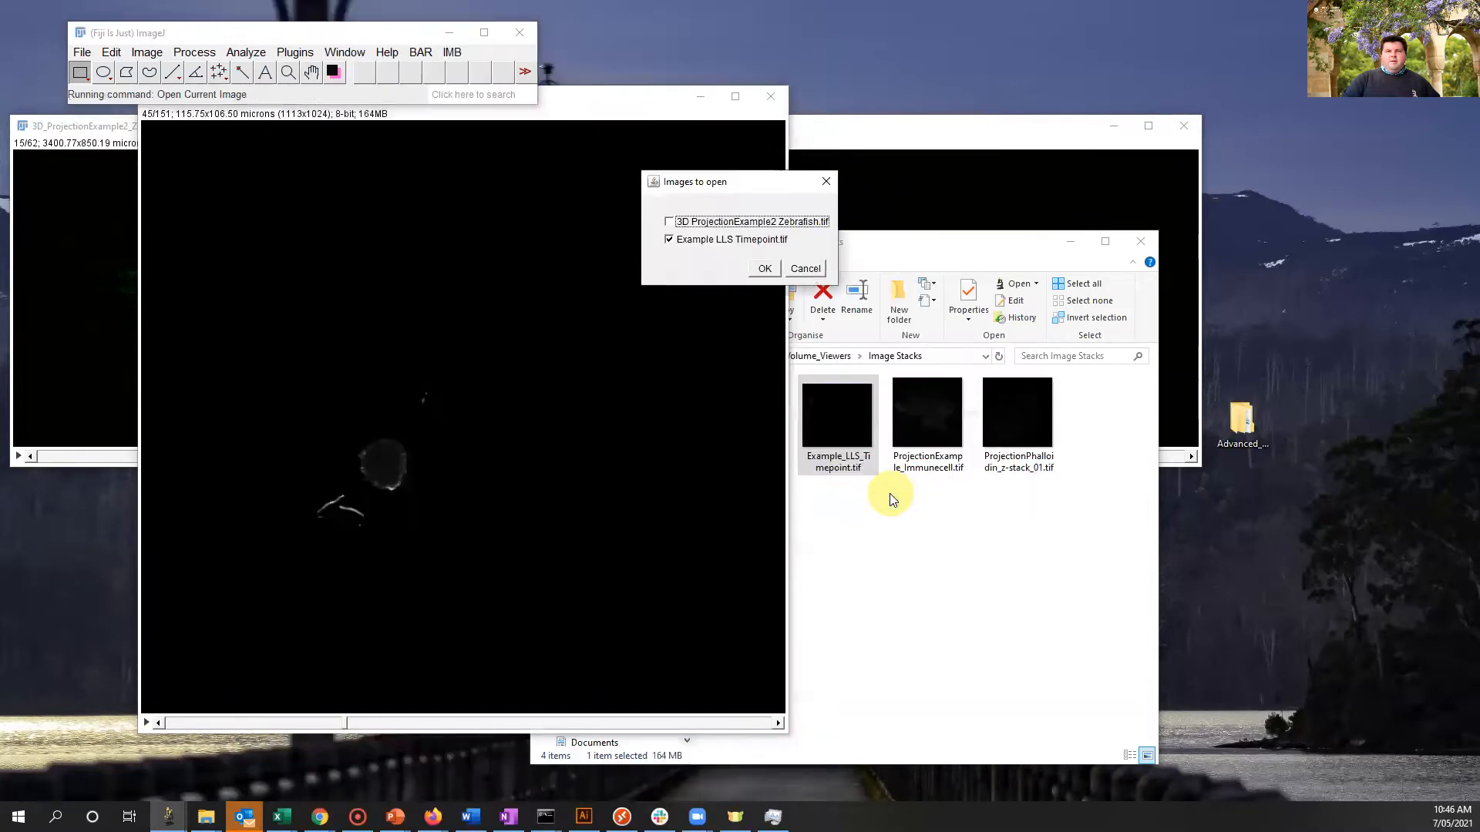
{"action": "left_click", "coordinate": [765, 268]}
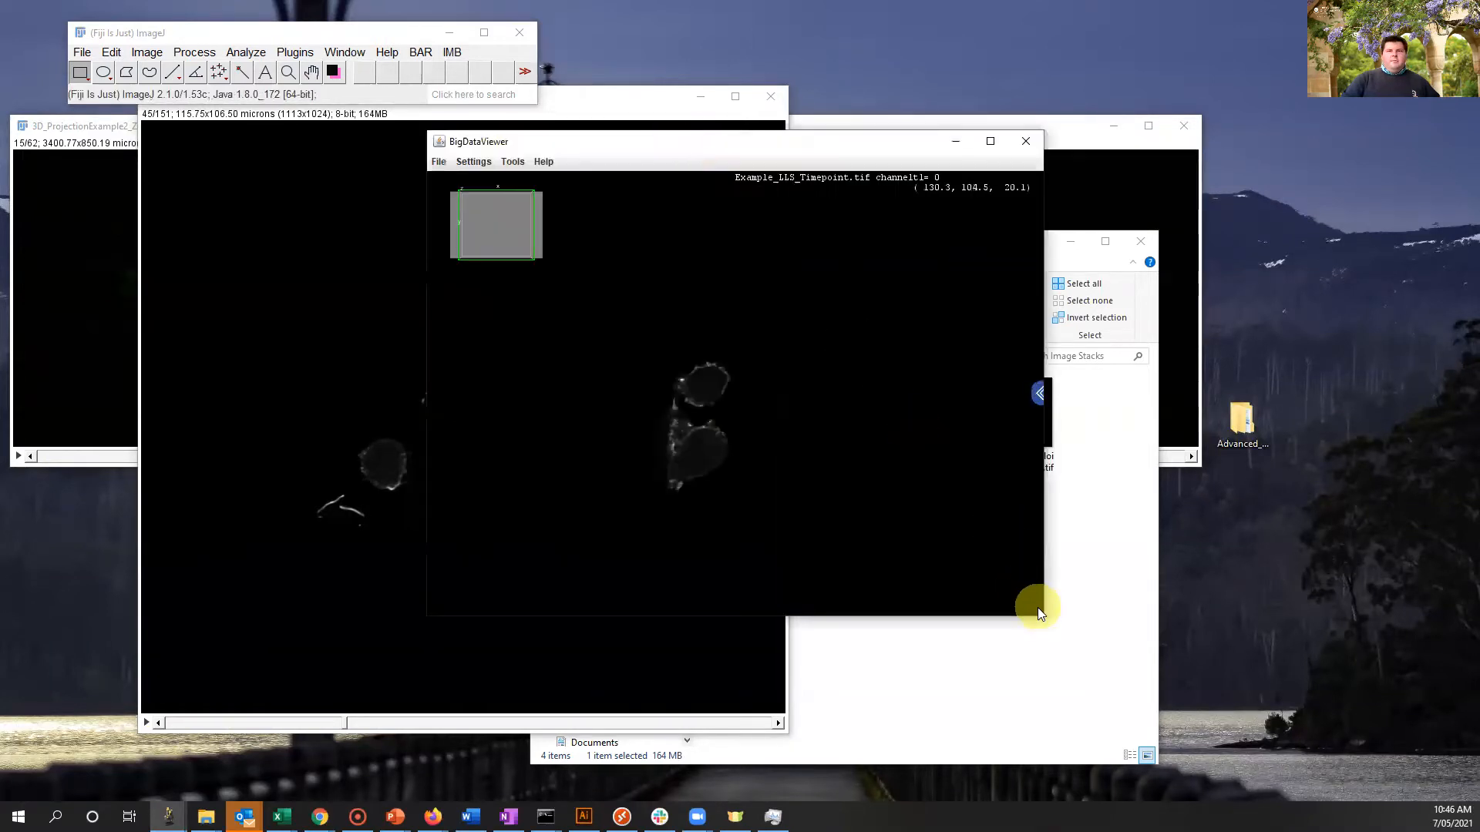
Enlarge the BigDataViewer window and examine the cells by rotating the slicing plane through the volume.
{"action": "left_click_drag", "start_coordinate": [1042, 619], "coordinate": [1100, 683]}
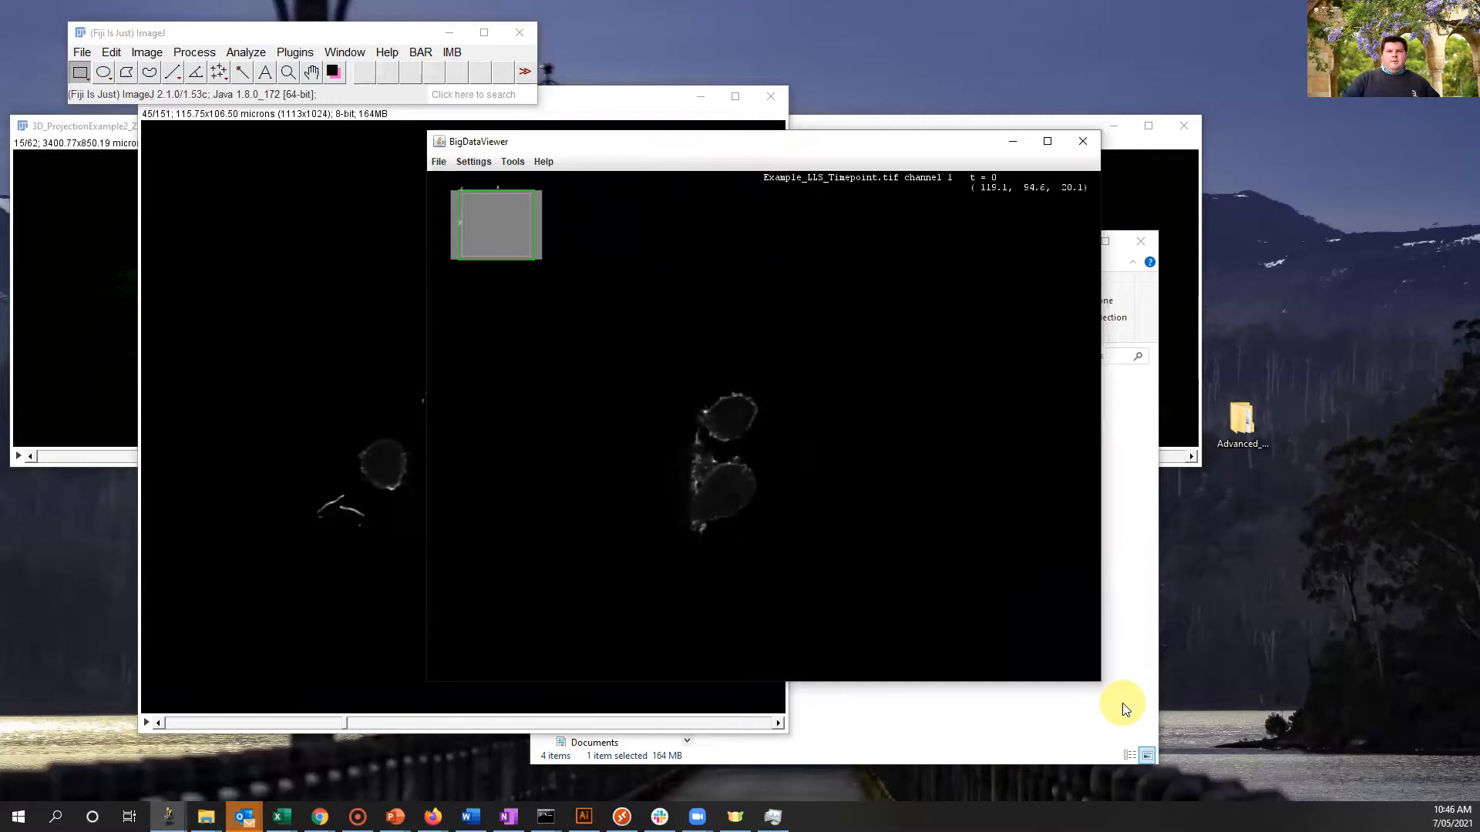
{"action": "mouse_move", "coordinate": [737, 446]}
{"action": "left_mouse_down"}
{"action": "mouse_move", "coordinate": [677, 444]}
{"action": "mouse_move", "coordinate": [757, 450]}
{"action": "mouse_move", "coordinate": [673, 453]}
{"action": "mouse_move", "coordinate": [731, 458]}
{"action": "mouse_move", "coordinate": [752, 494]}
{"action": "mouse_move", "coordinate": [715, 446]}
{"action": "left_mouse_up"}
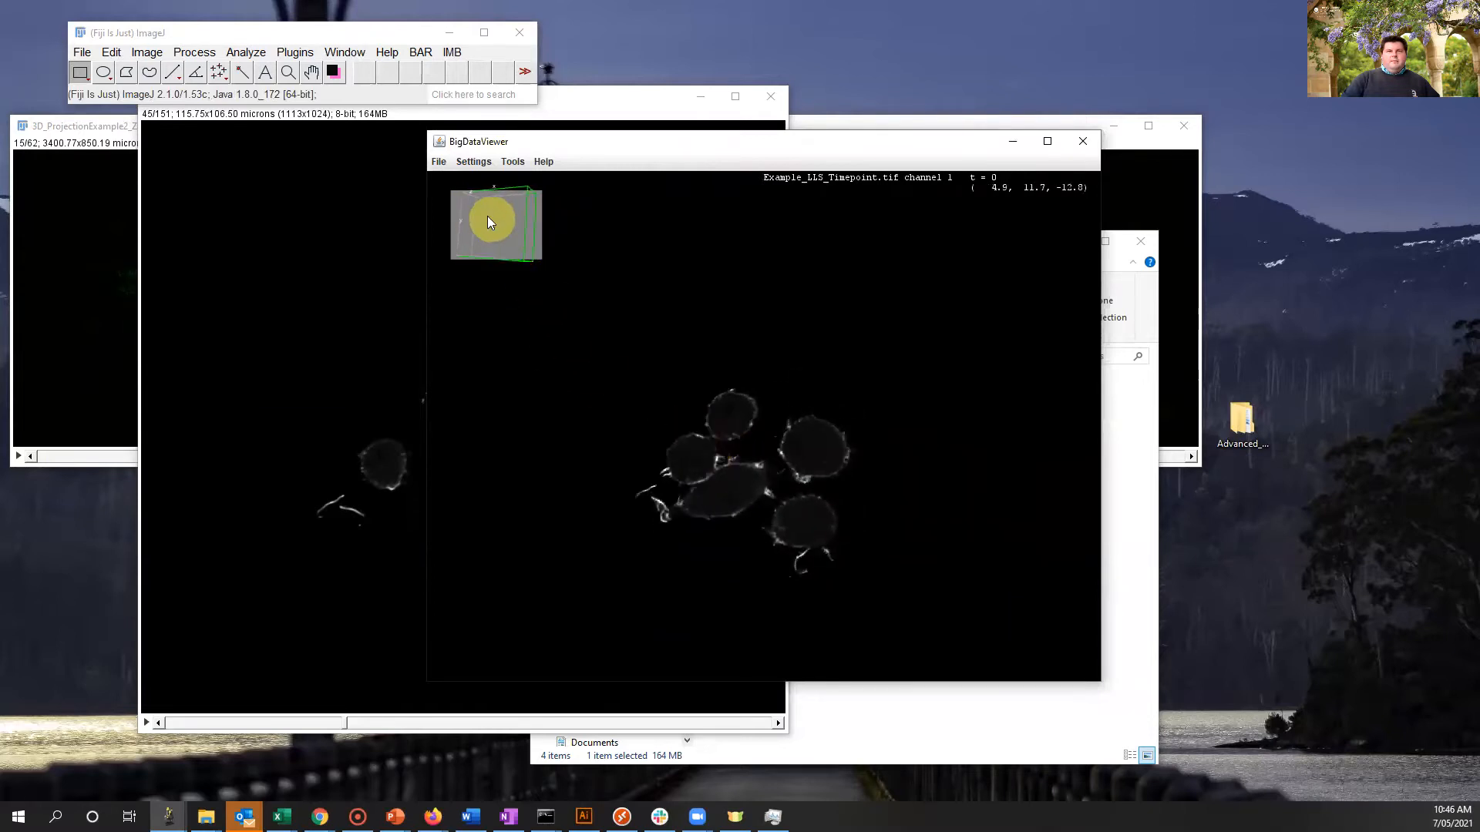
{"action": "mouse_move", "coordinate": [480, 224]}
{"action": "left_mouse_down"}
{"action": "mouse_move", "coordinate": [506, 224]}
{"action": "mouse_move", "coordinate": [473, 223]}
{"action": "left_mouse_up"}
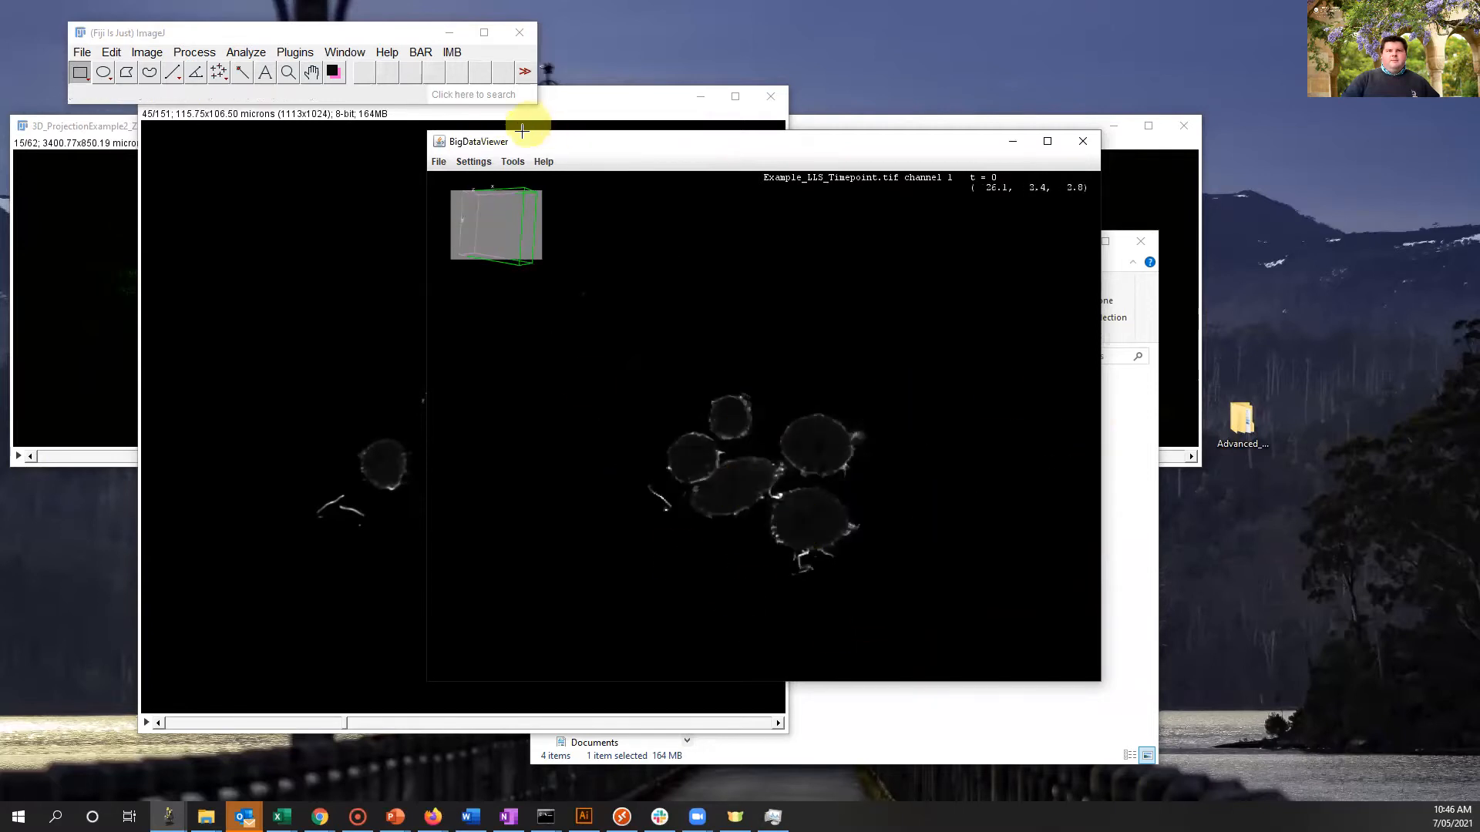
Set the display maximum to 27 in BigDataViewer's brightness and color settings, and close the viewer.
{"action": "left_click", "coordinate": [473, 161]}
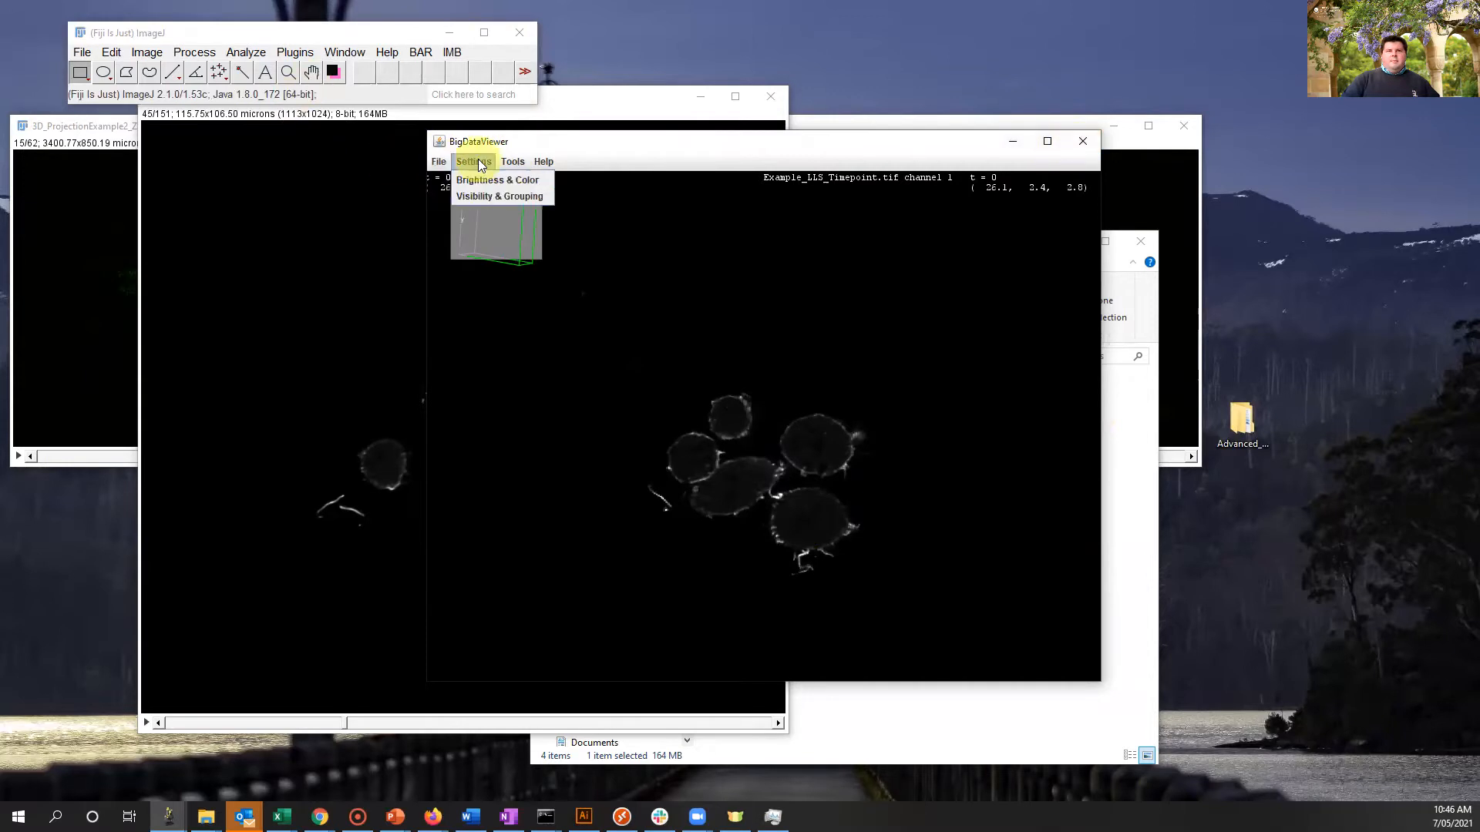
{"action": "left_click", "coordinate": [466, 180]}
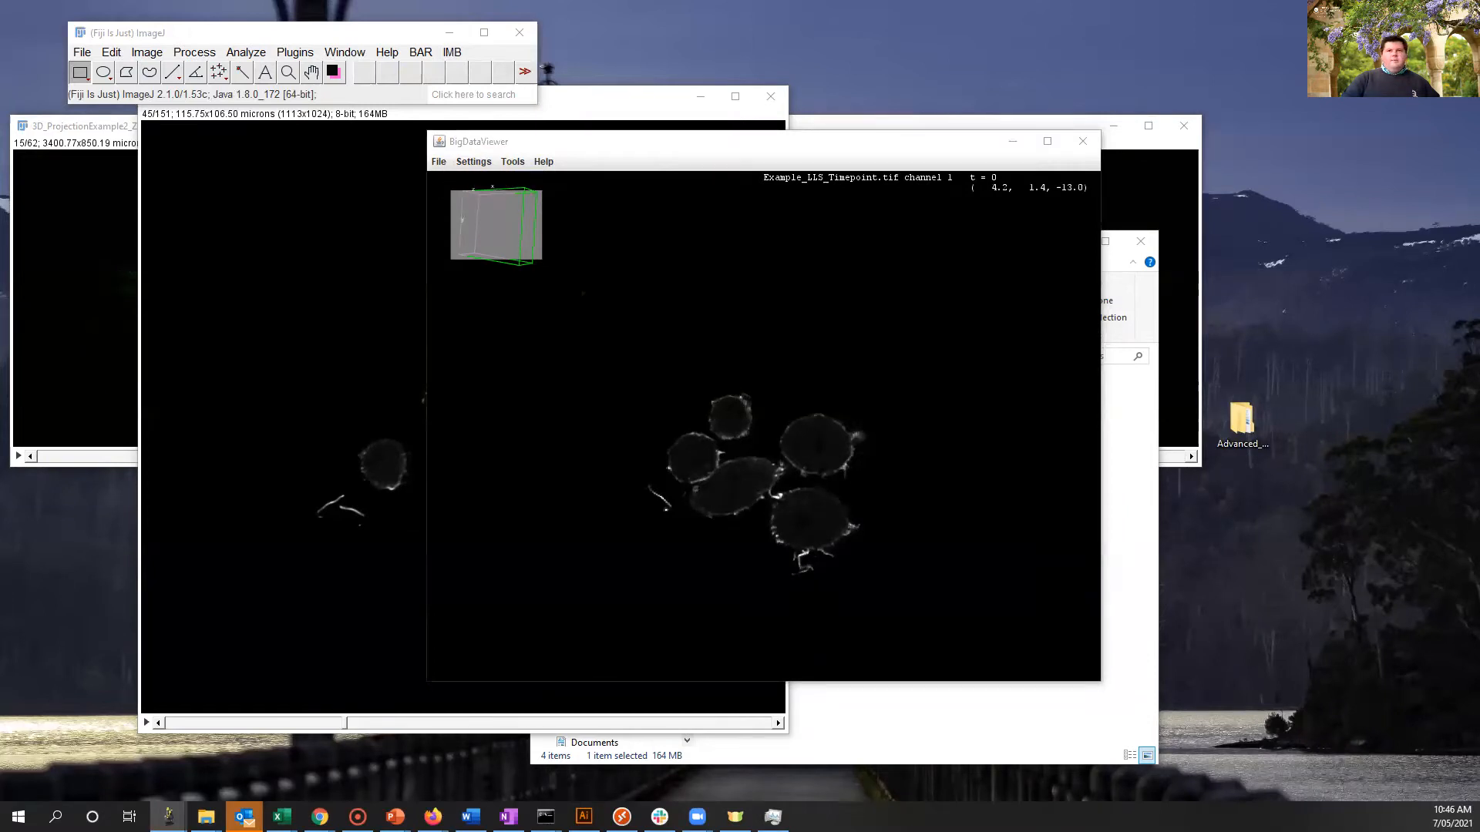
{"action": "left_click_drag", "start_coordinate": [979, 94], "coordinate": [965, 93]}
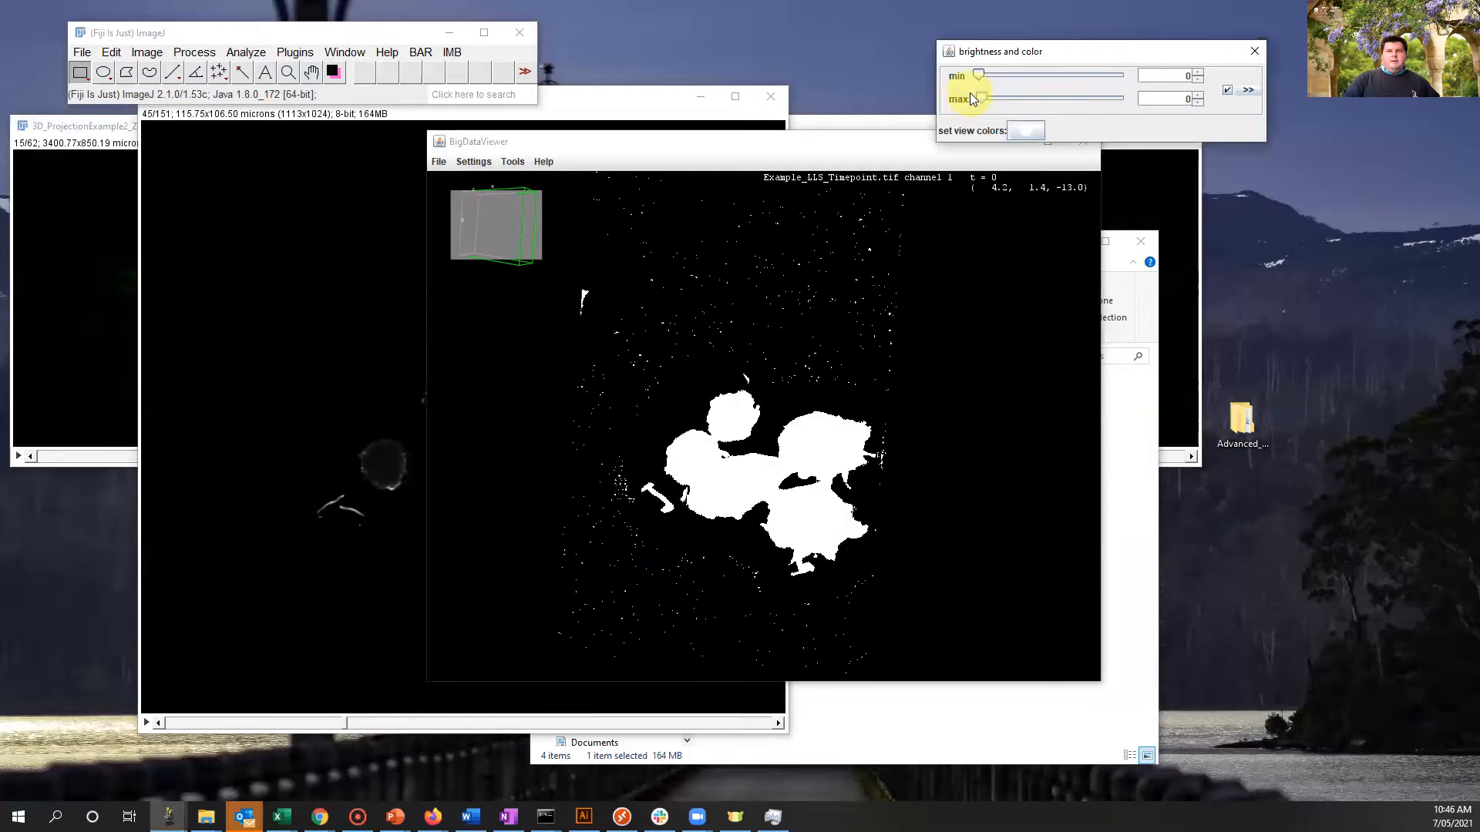
{"action": "left_click", "coordinate": [1199, 93]}
{"action": "left_click", "coordinate": [1200, 92]}
{"action": "scroll", "coordinate": [777, 448], "scroll_direction": "up", "scroll_amount": 5}
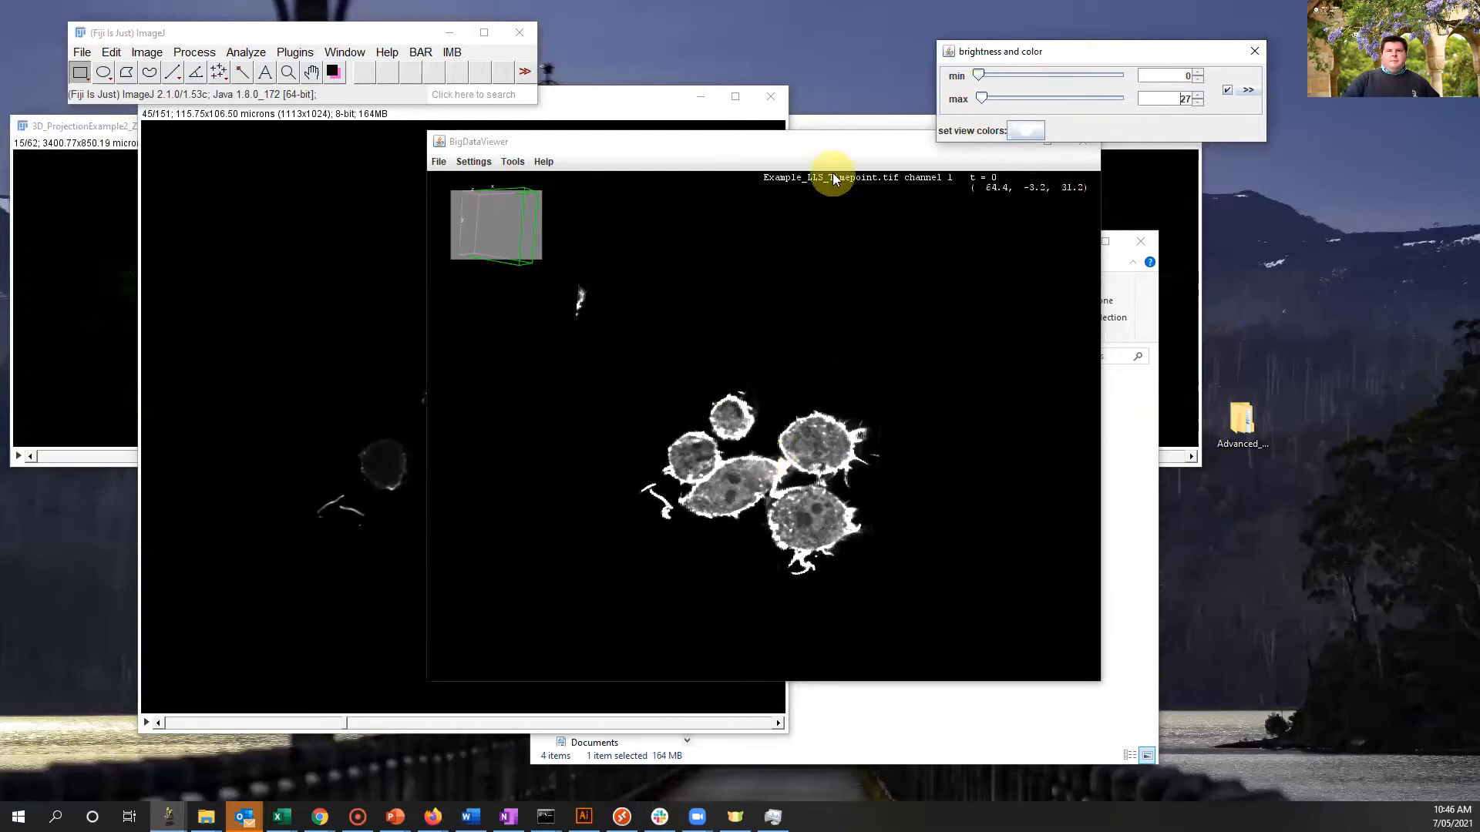
{"action": "left_click", "coordinate": [1254, 51]}
{"action": "left_click", "coordinate": [1094, 141]}
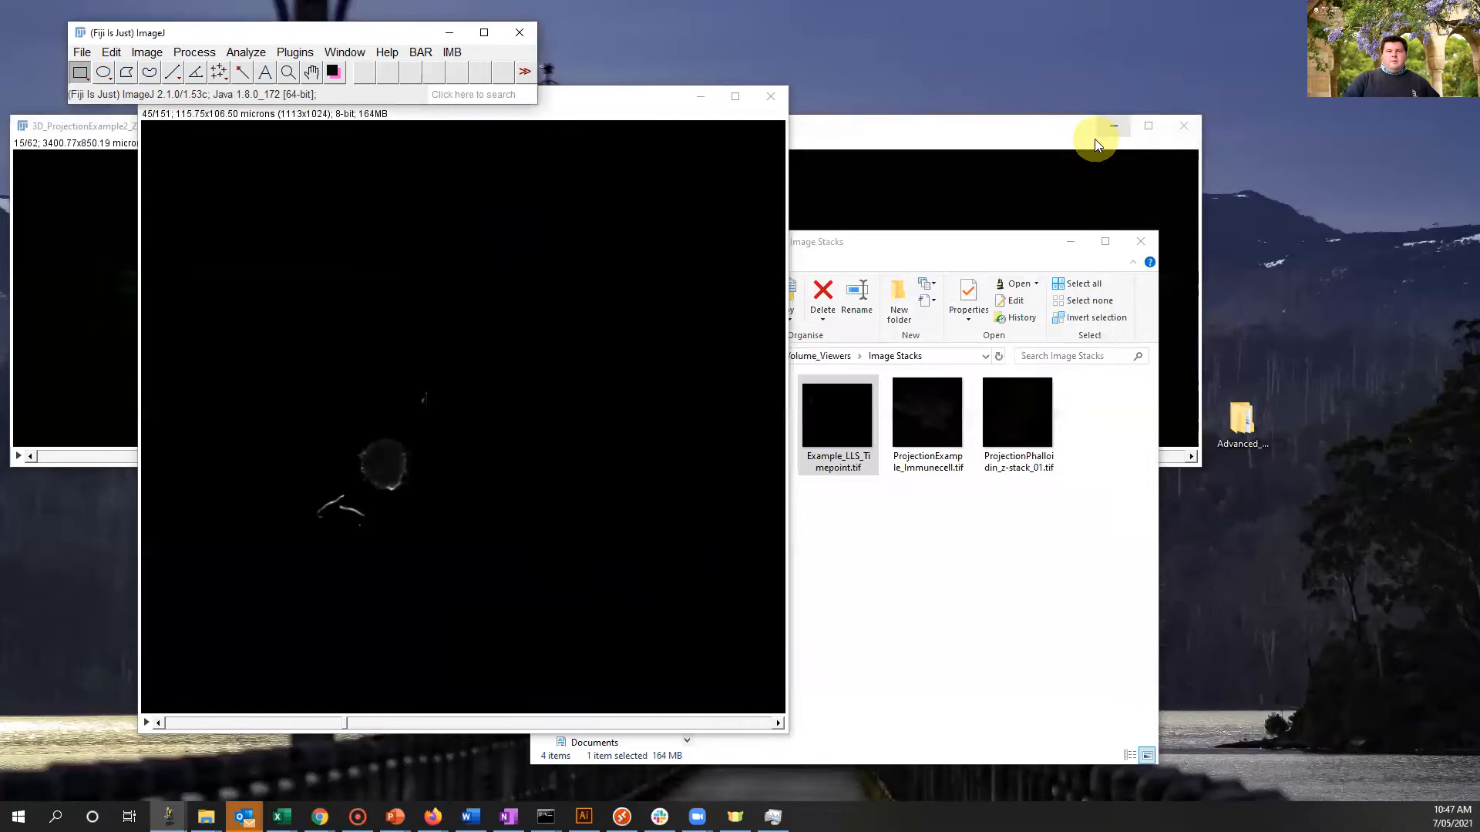
Start the ImageJ 3D Viewer plugin with Example_LLS_Timepoint.tif as the image to add.
{"action": "left_click", "coordinate": [306, 51]}
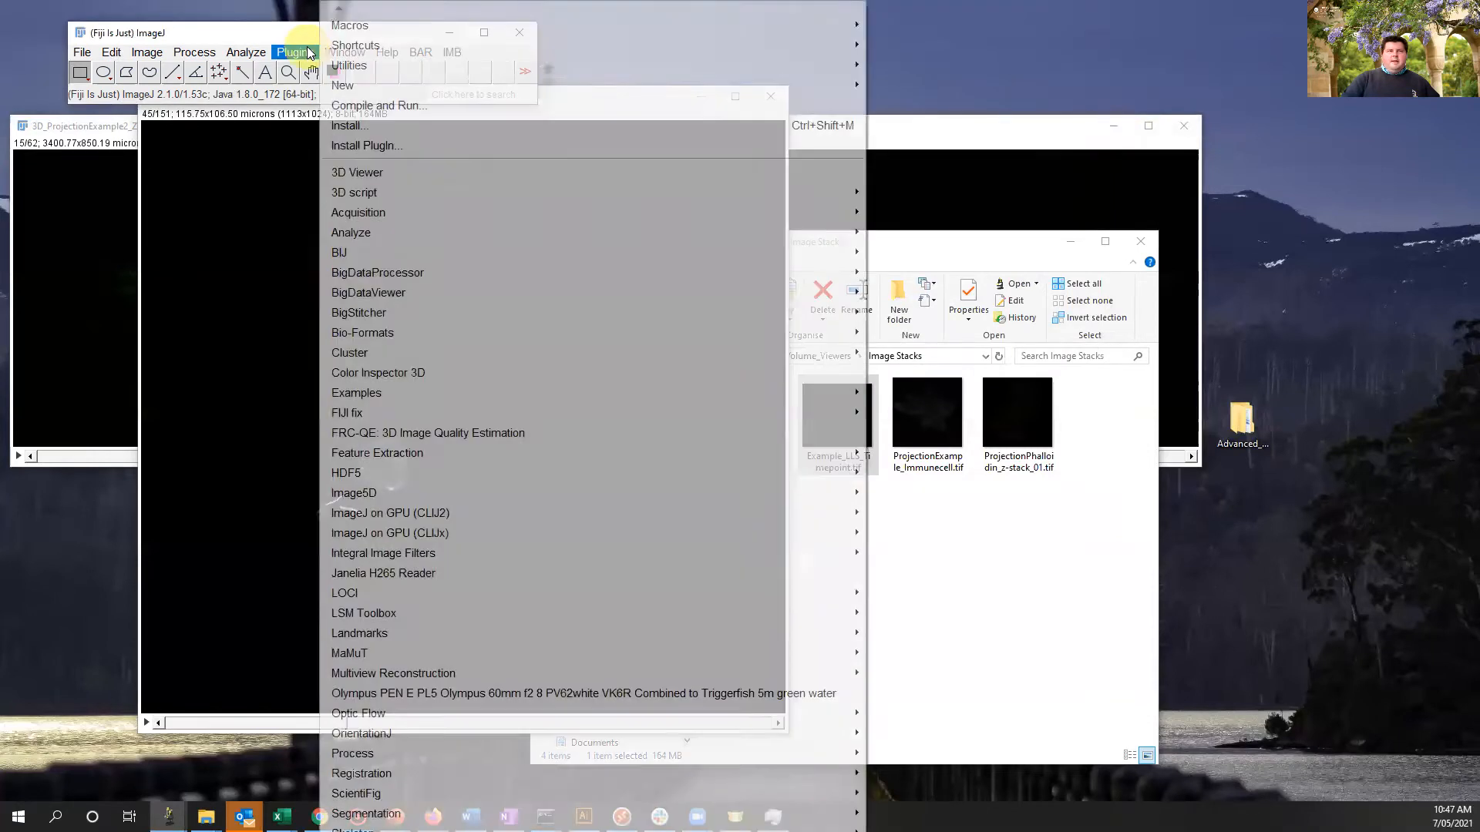
{"action": "left_click", "coordinate": [486, 173]}
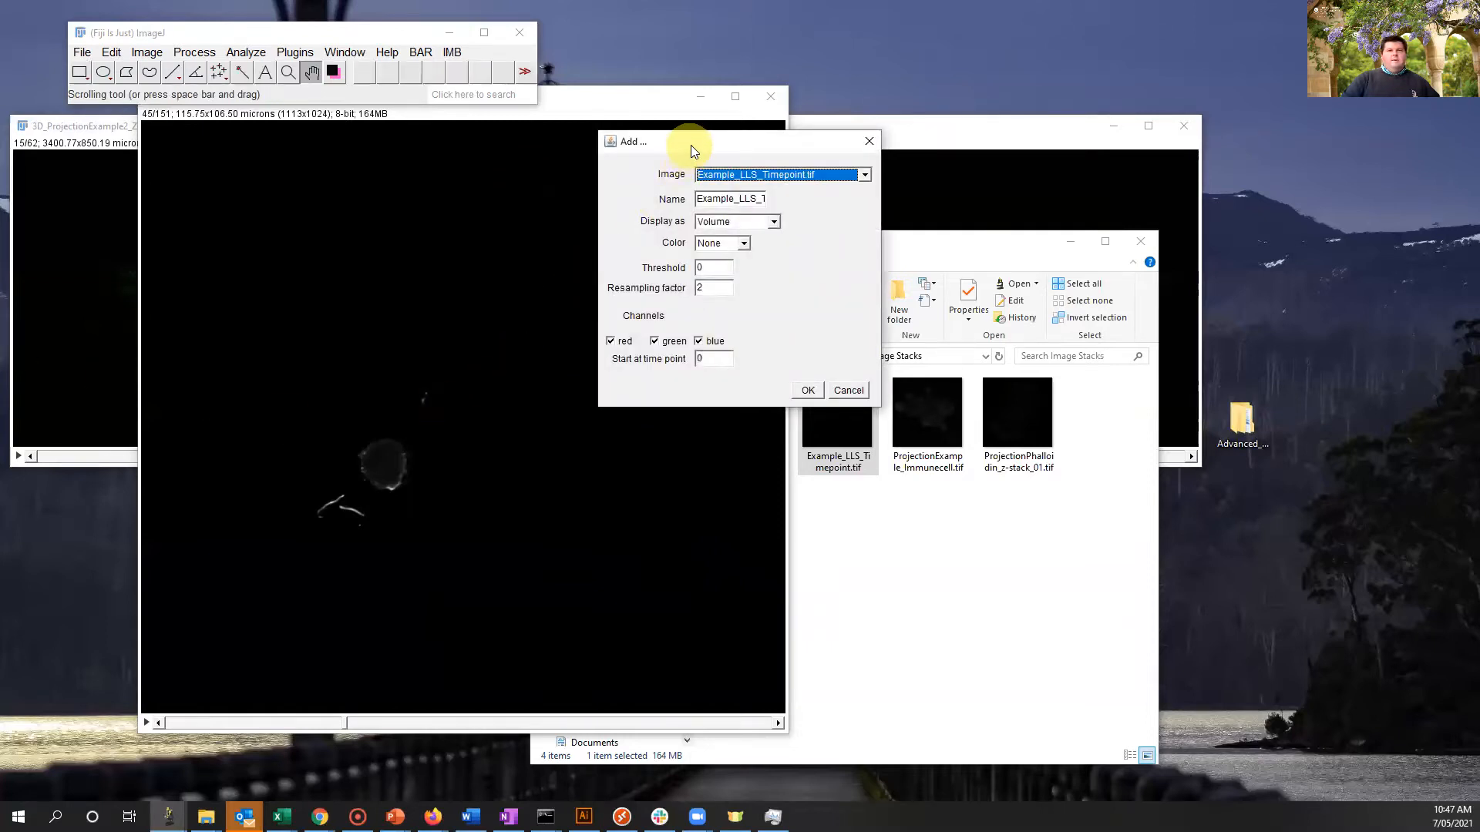
{"action": "left_click_drag", "start_coordinate": [690, 145], "coordinate": [971, 149]}
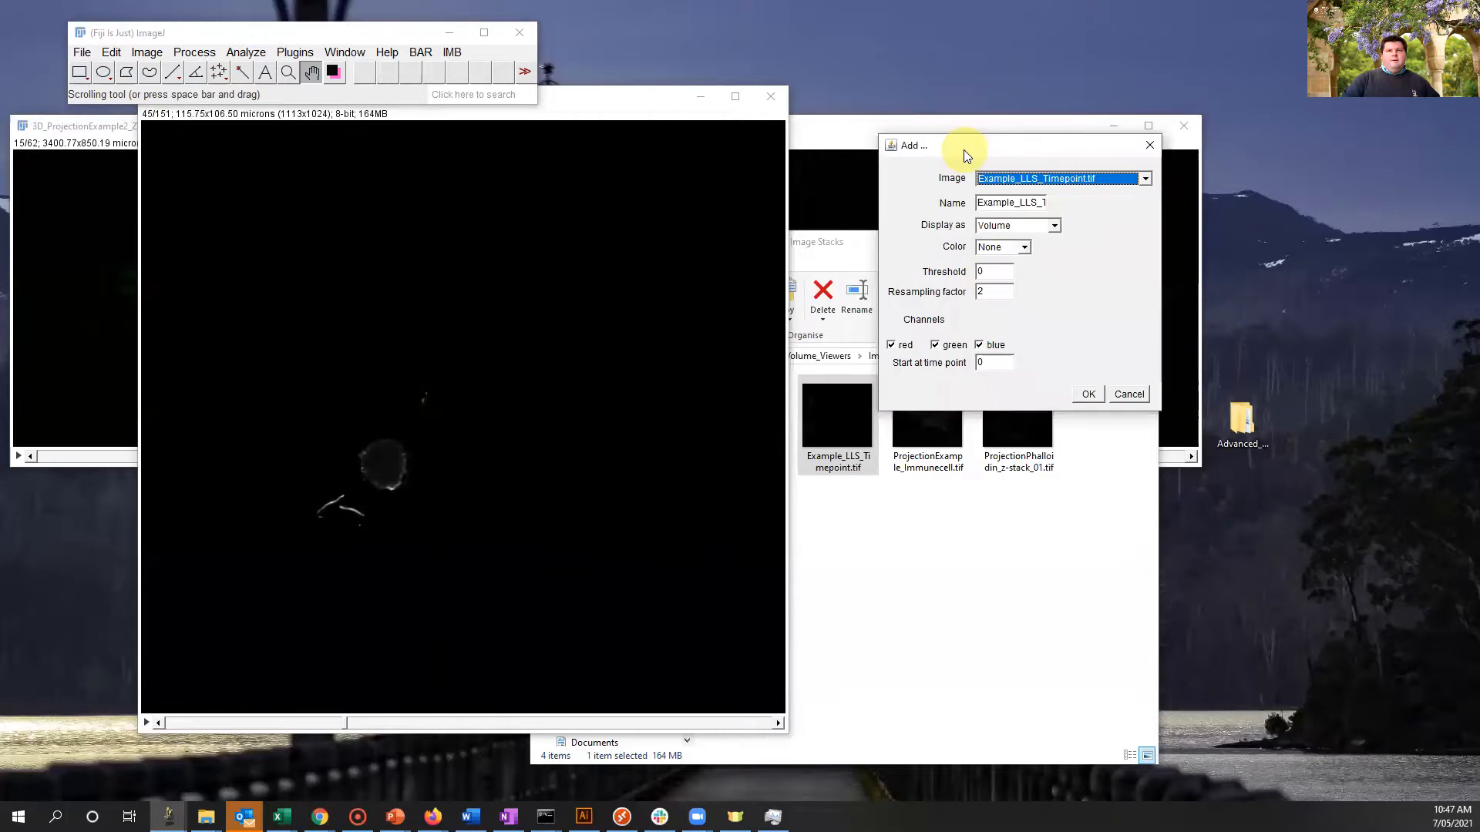
{"action": "left_click", "coordinate": [1094, 180]}
{"action": "left_click", "coordinate": [1091, 180]}
Add the stack to the 3D Viewer as a white surface with the red, green and blue channels deselected.
{"action": "left_click", "coordinate": [1035, 225]}
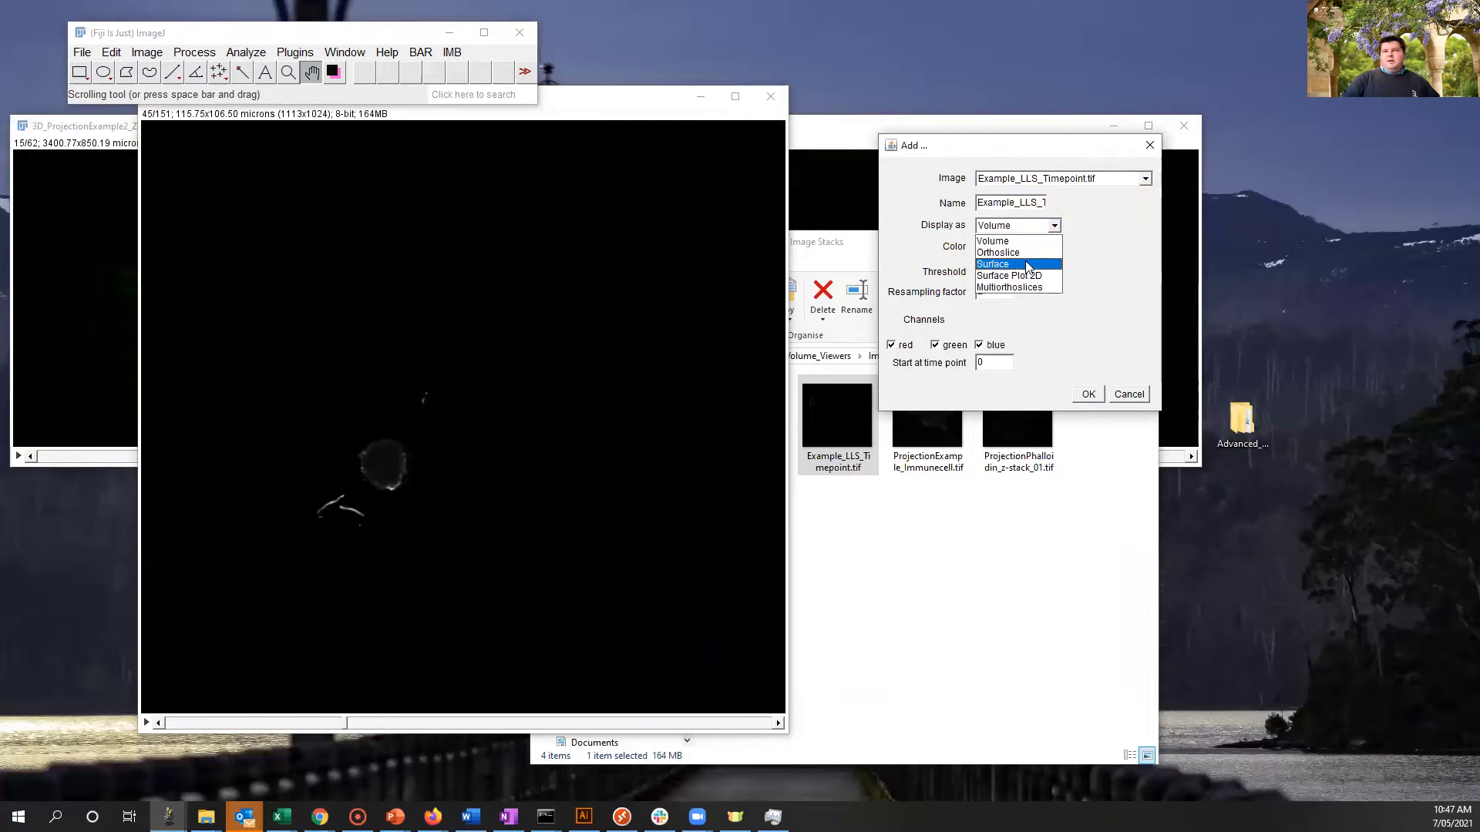
{"action": "left_click", "coordinate": [1027, 265]}
{"action": "left_click", "coordinate": [1012, 243]}
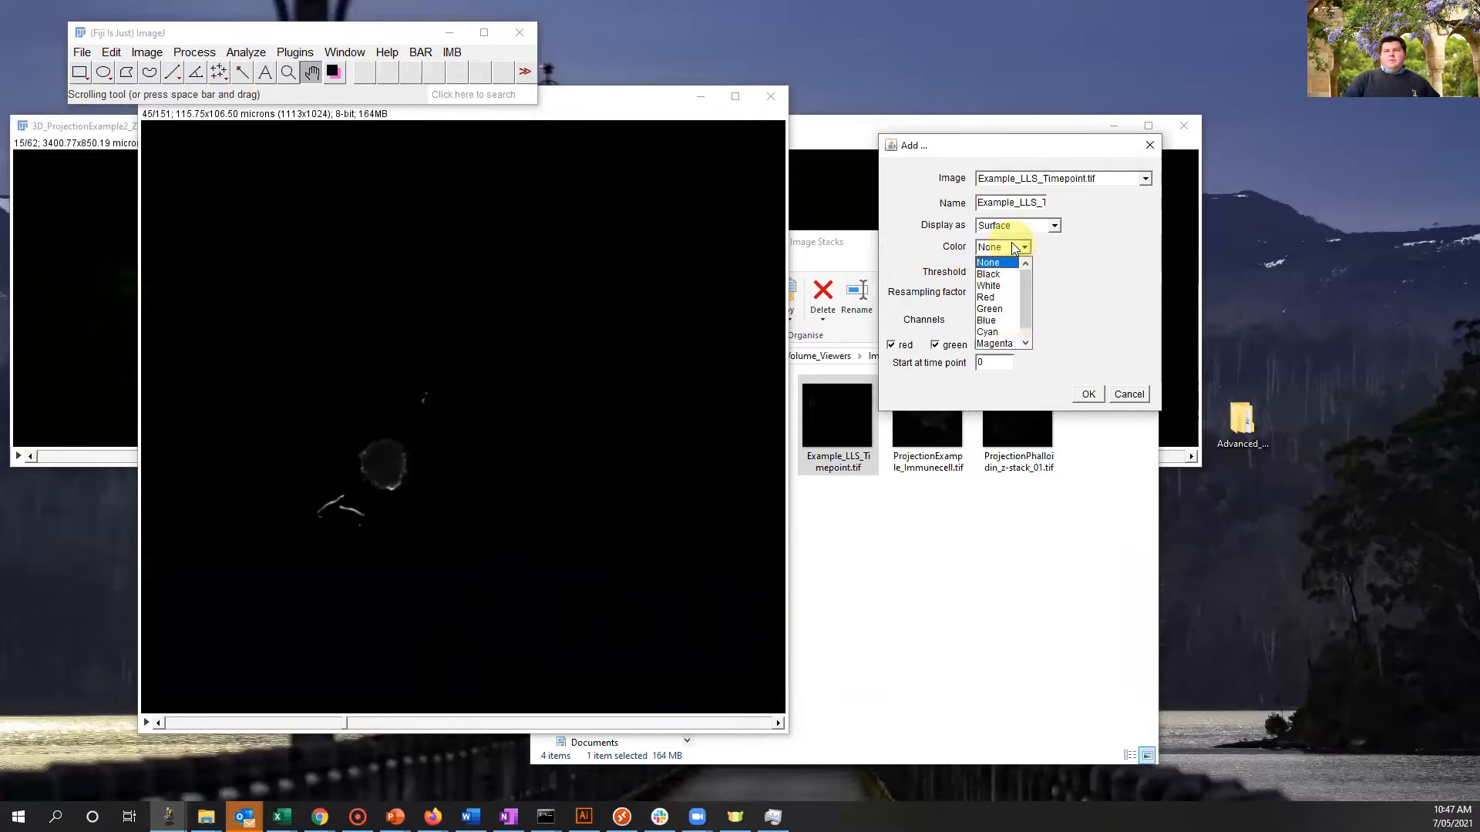
{"action": "left_click", "coordinate": [1004, 288]}
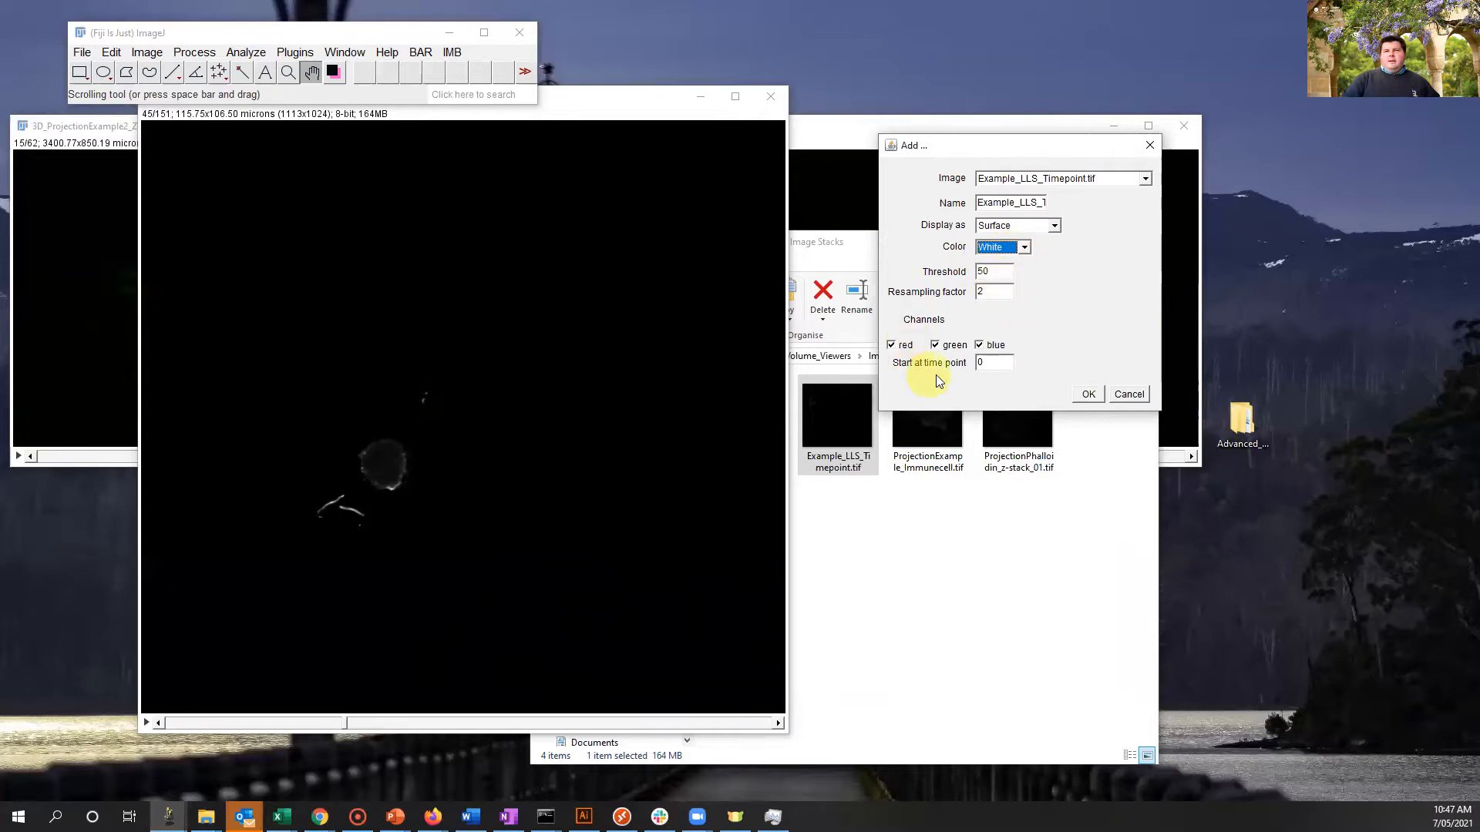
{"action": "left_click", "coordinate": [948, 346]}
{"action": "left_click", "coordinate": [894, 344]}
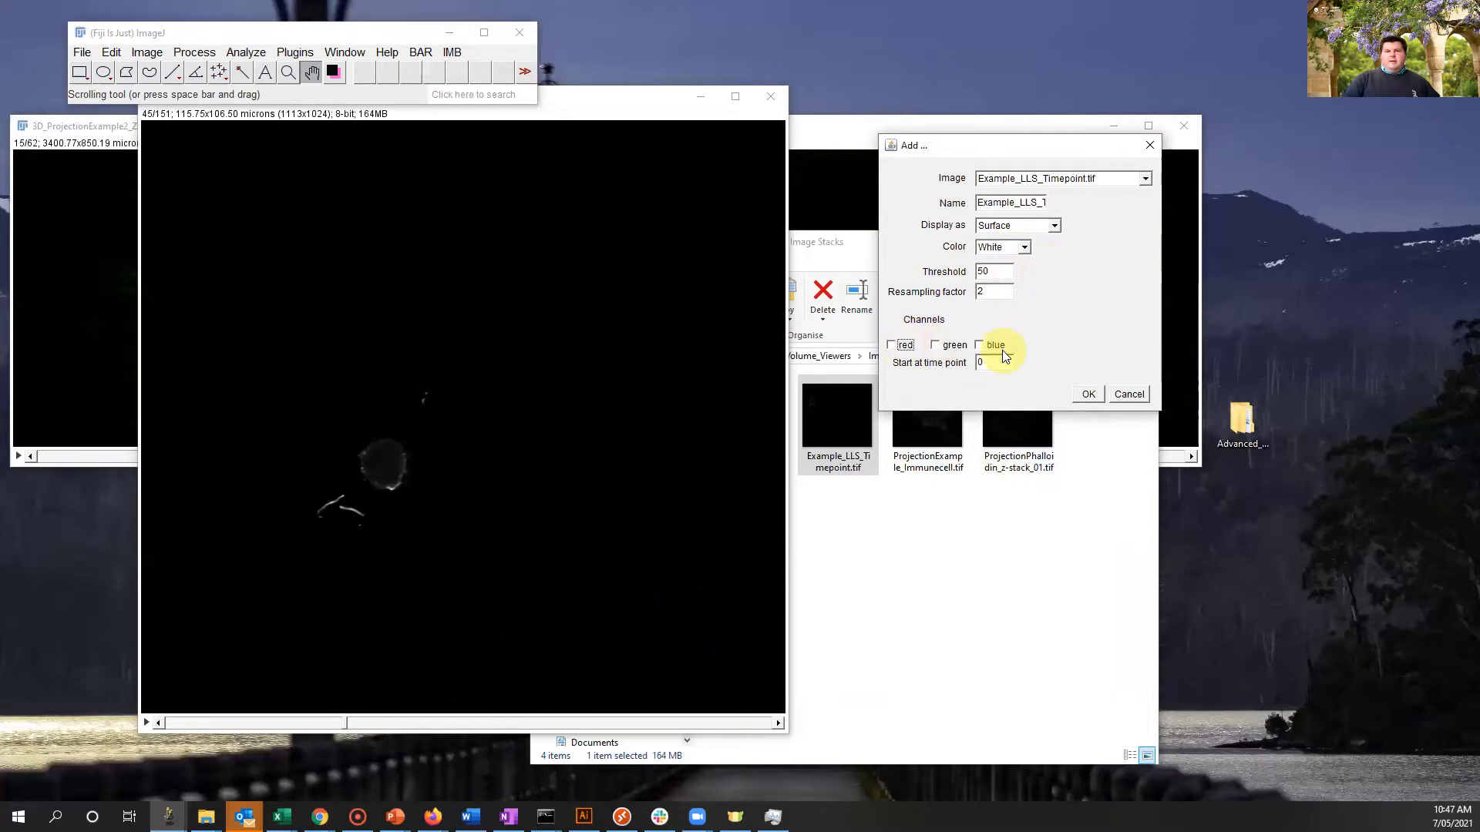
{"action": "left_click", "coordinate": [1086, 393]}
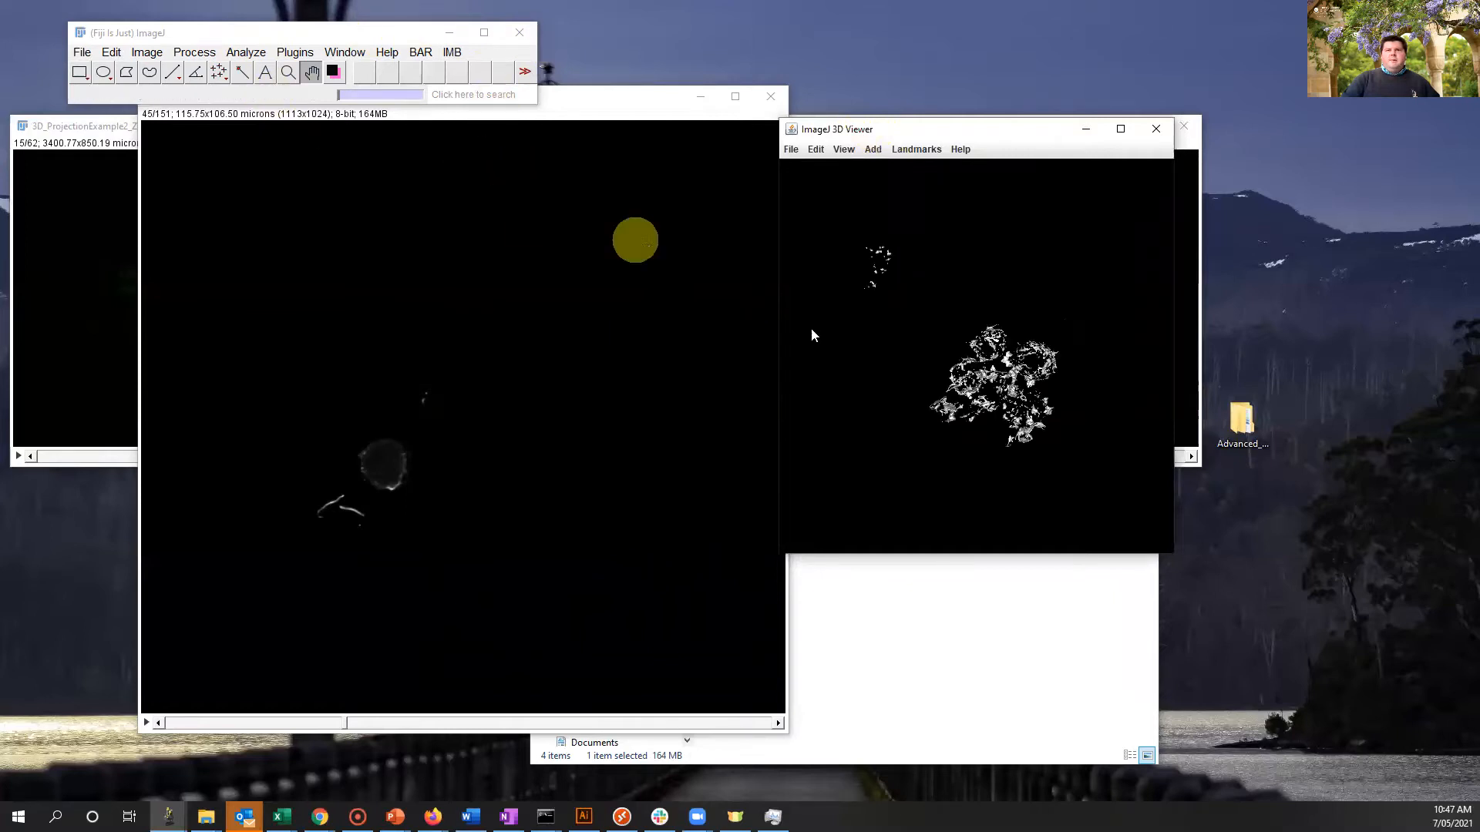
Lower the cell surface's threshold in the 3D Viewer, applying it to all timepoints.
{"action": "scroll", "coordinate": [1019, 397], "scroll_direction": "up", "scroll_amount": 5}
{"action": "left_click", "coordinate": [1026, 410]}
{"action": "left_click_drag", "start_coordinate": [1026, 414], "coordinate": [940, 328]}
{"action": "left_click", "coordinate": [817, 150]}
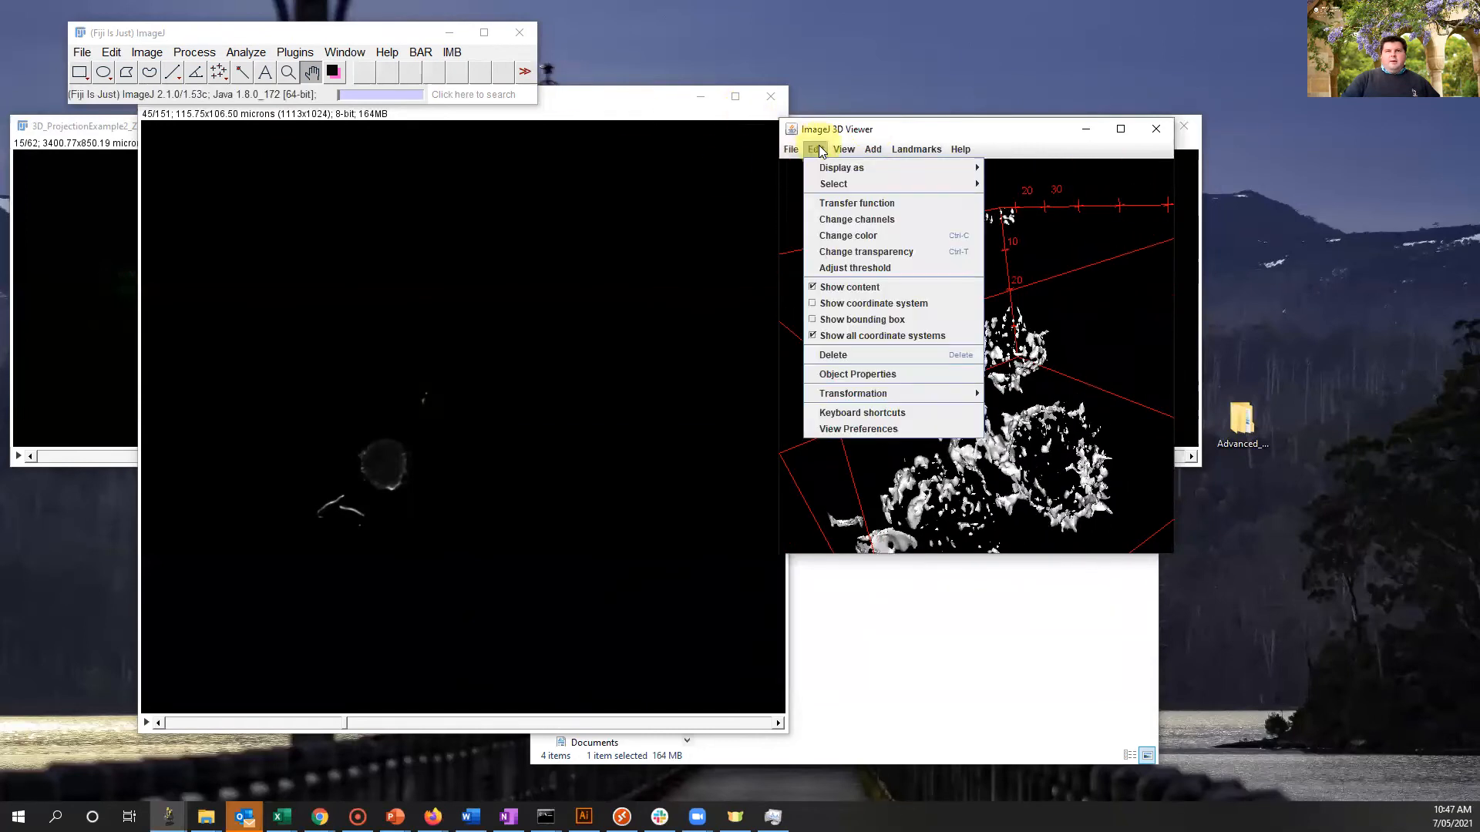
{"action": "left_click", "coordinate": [865, 266]}
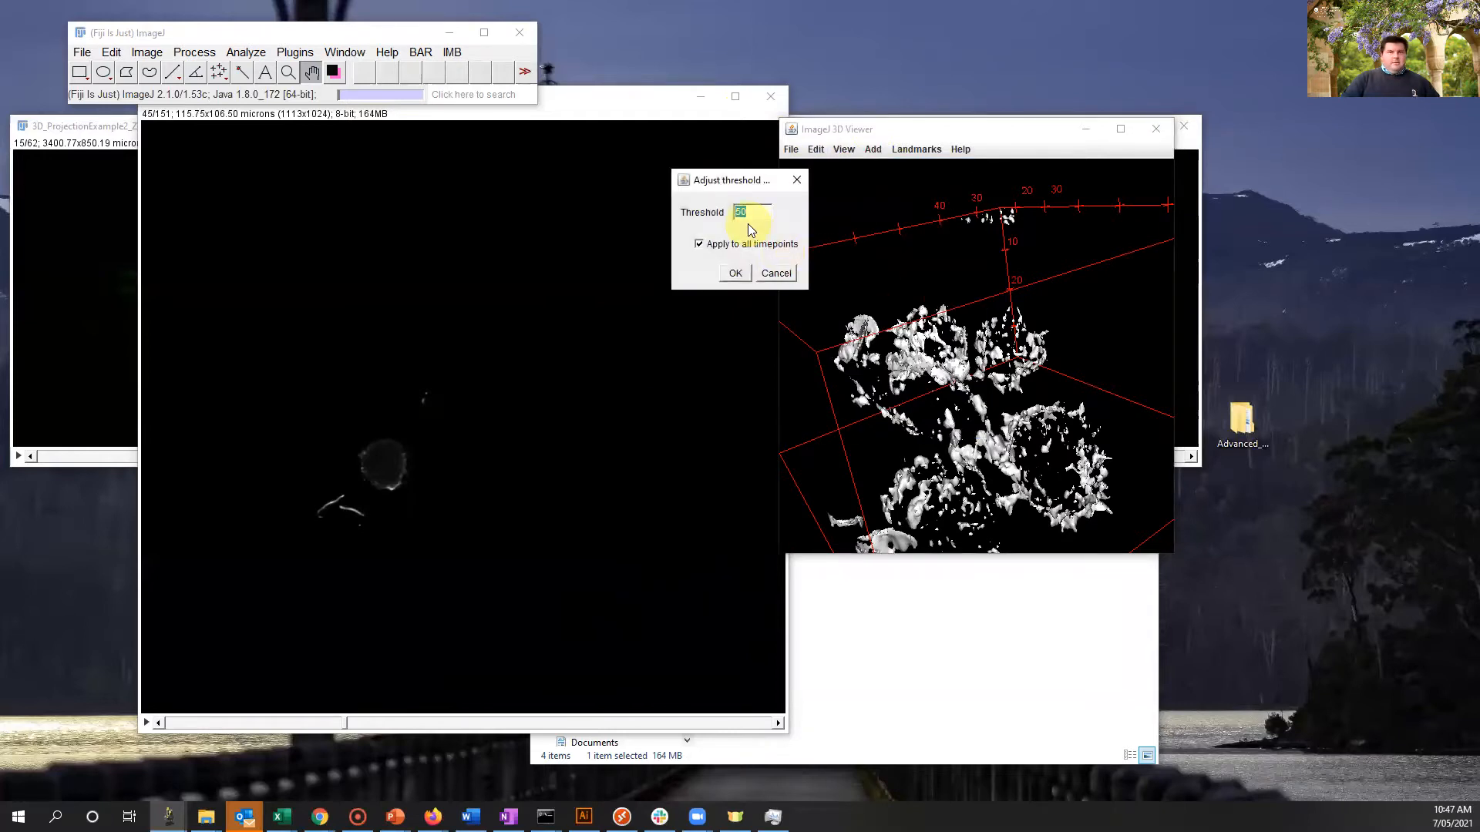
{"action": "left_click", "coordinate": [736, 273]}
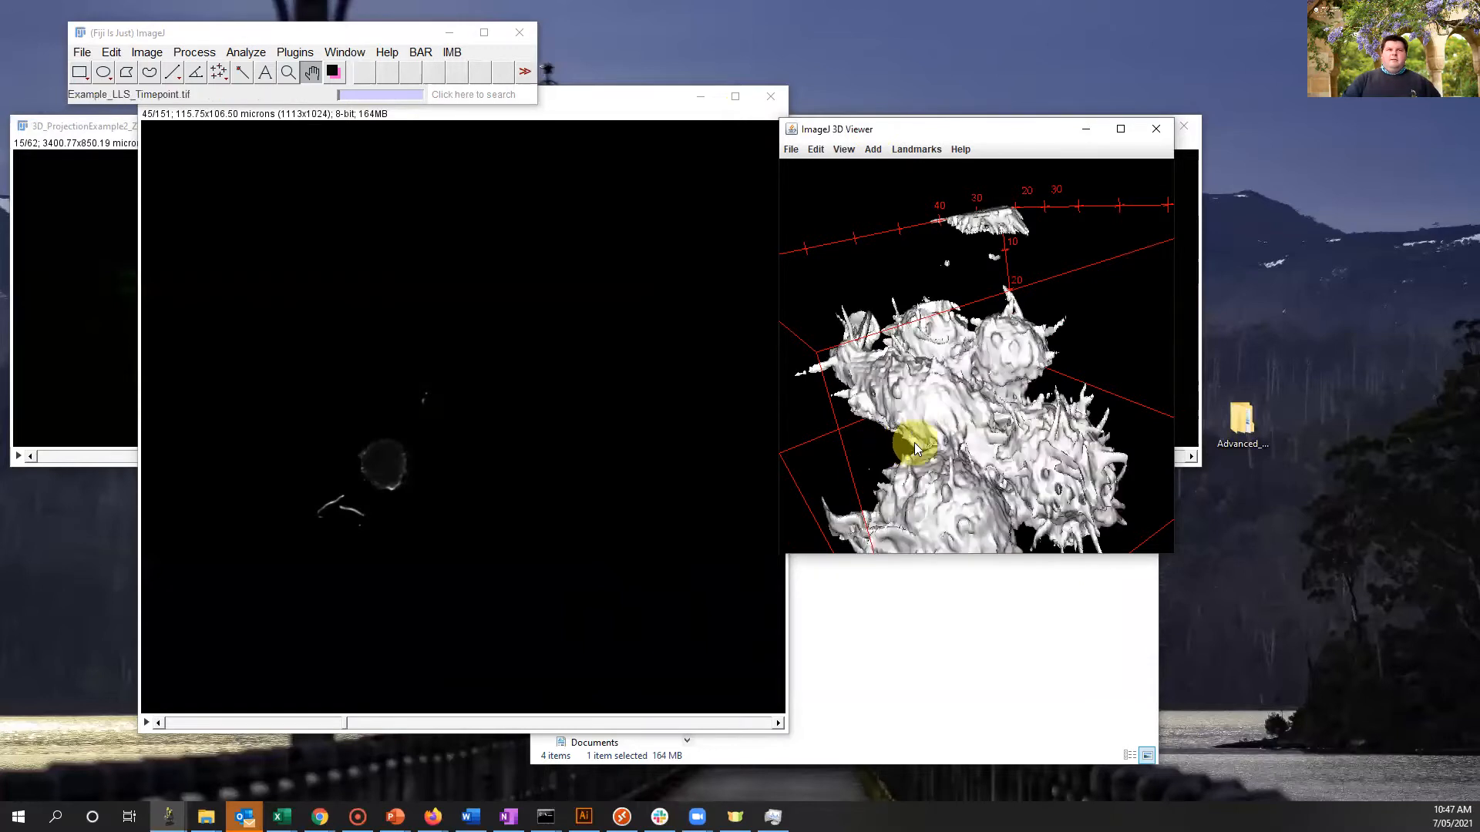
Enlarge the 3D Viewer window to examine the rendered cell surface from different angles, and close the viewer.
{"action": "left_click_drag", "start_coordinate": [944, 434], "coordinate": [898, 423]}
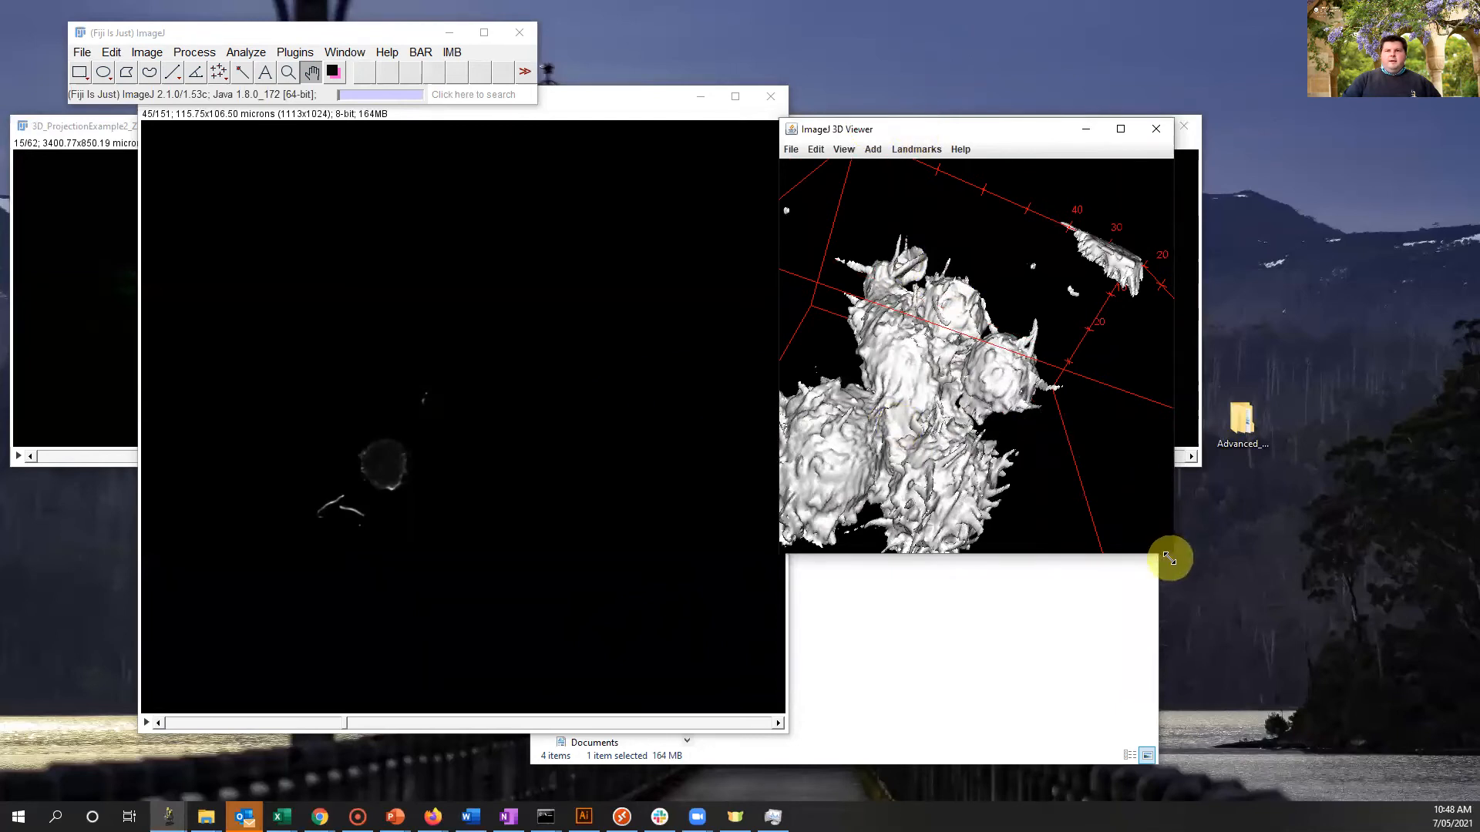
{"action": "left_click_drag", "start_coordinate": [1169, 558], "coordinate": [1416, 786]}
{"action": "right_click", "coordinate": [1077, 529]}
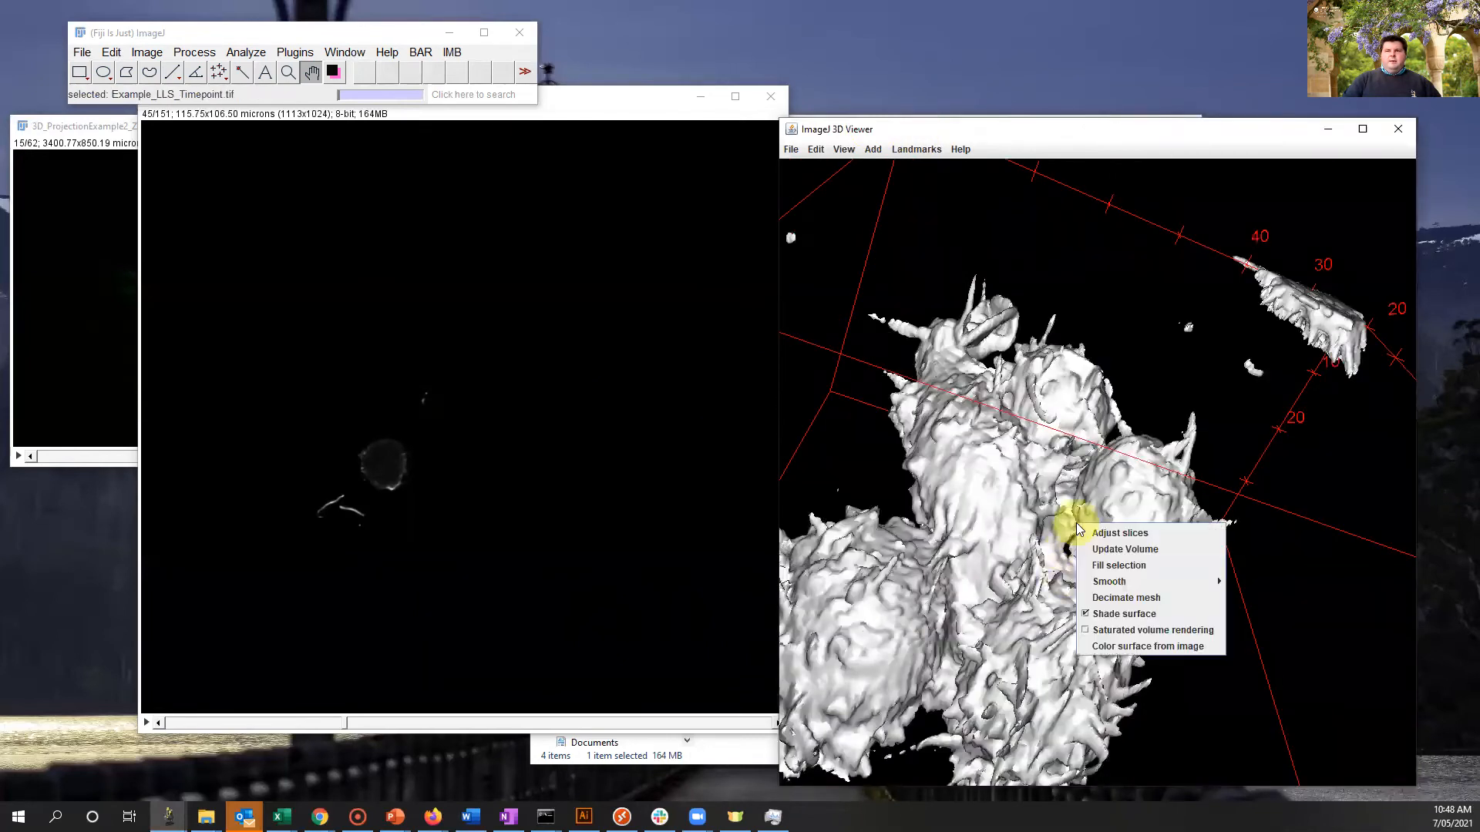
{"action": "left_click", "coordinate": [996, 502]}
{"action": "left_click_drag", "start_coordinate": [996, 503], "coordinate": [1073, 641]}
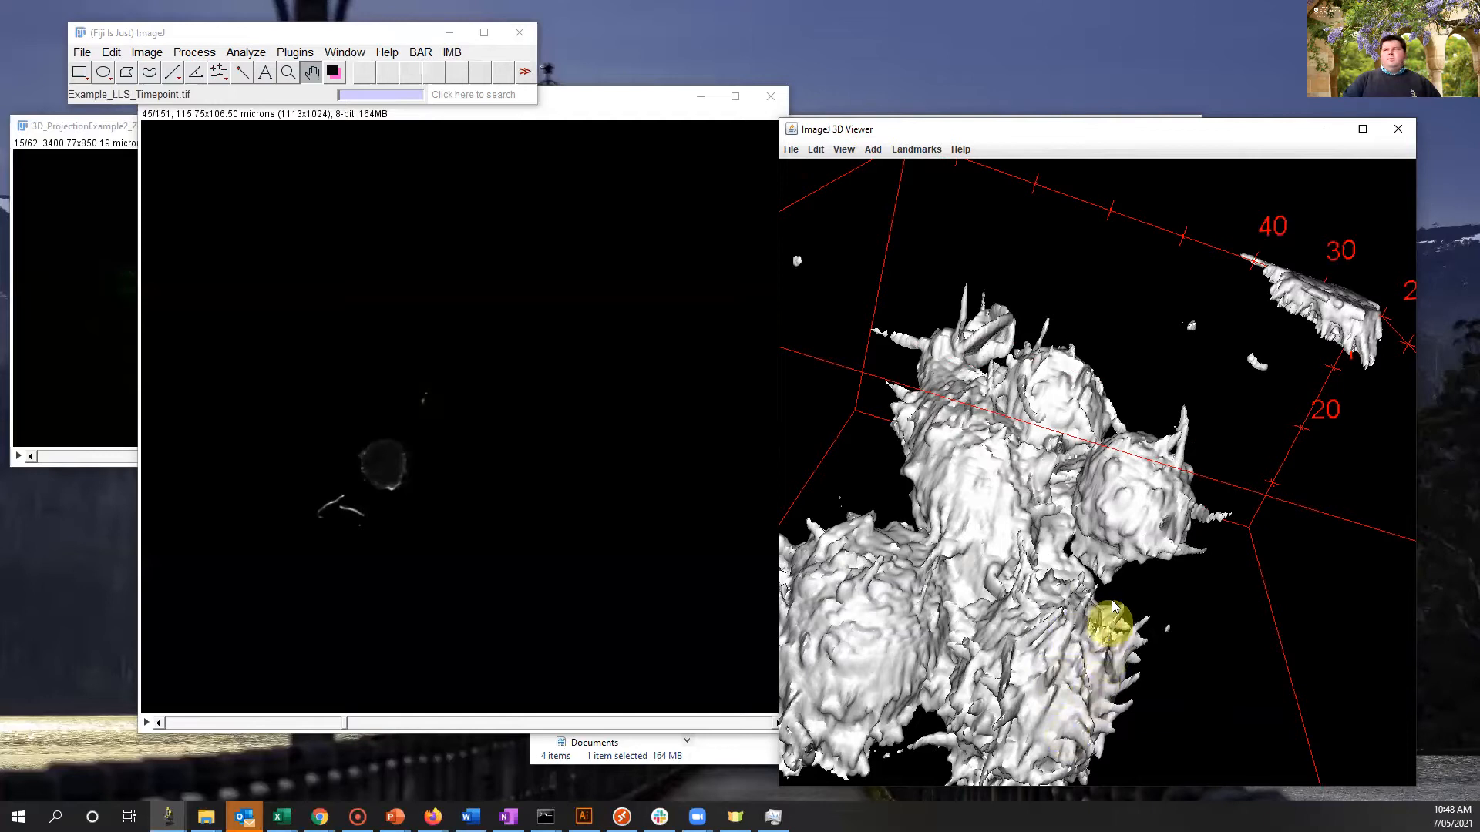
{"action": "left_click", "coordinate": [1394, 135]}
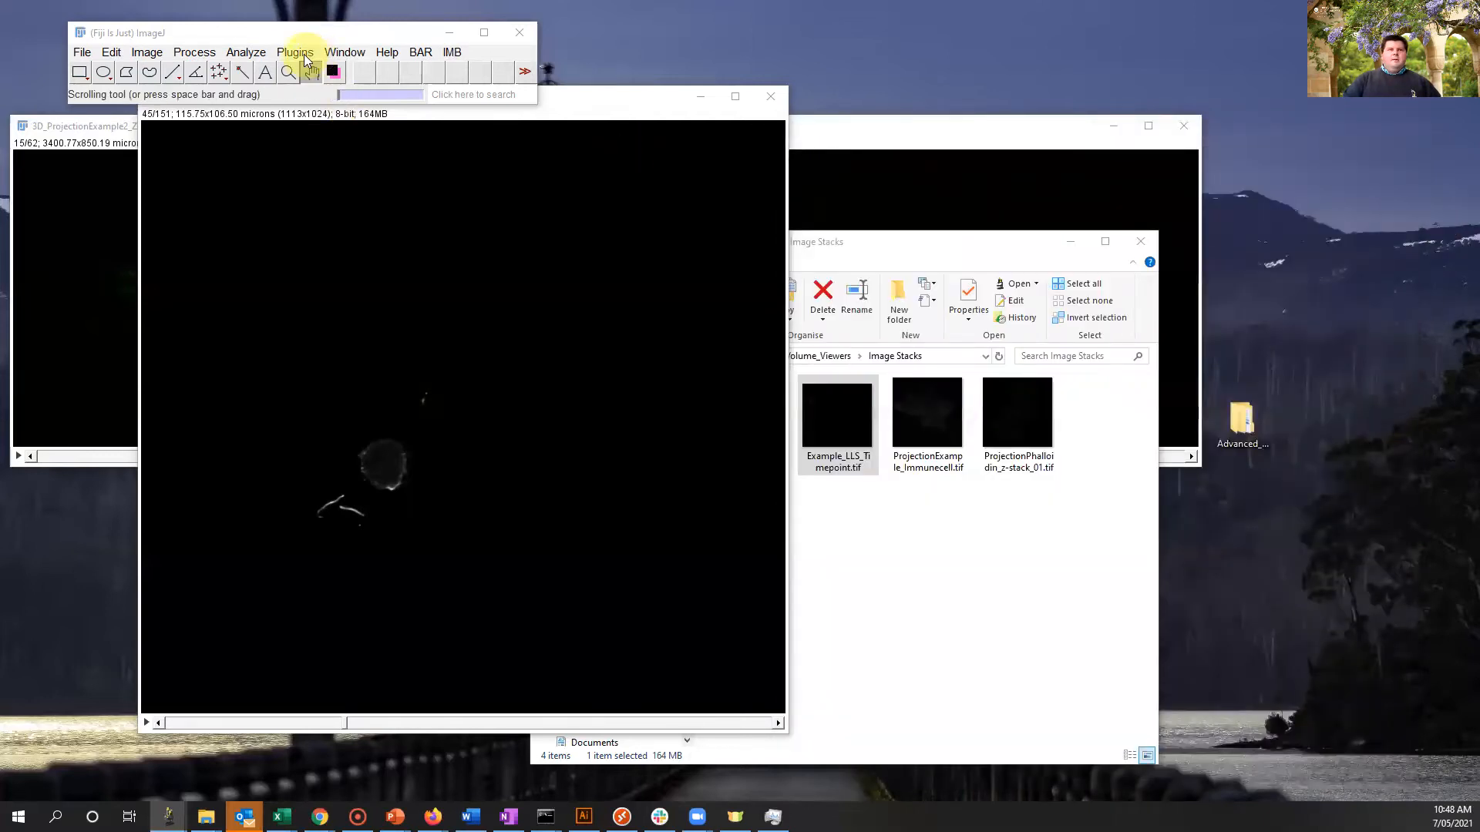
Find the ClearVolume plugin by searching for "clear v" and open the Example_LLS_Timepoint.tif stack in it.
{"action": "left_click", "coordinate": [296, 52]}
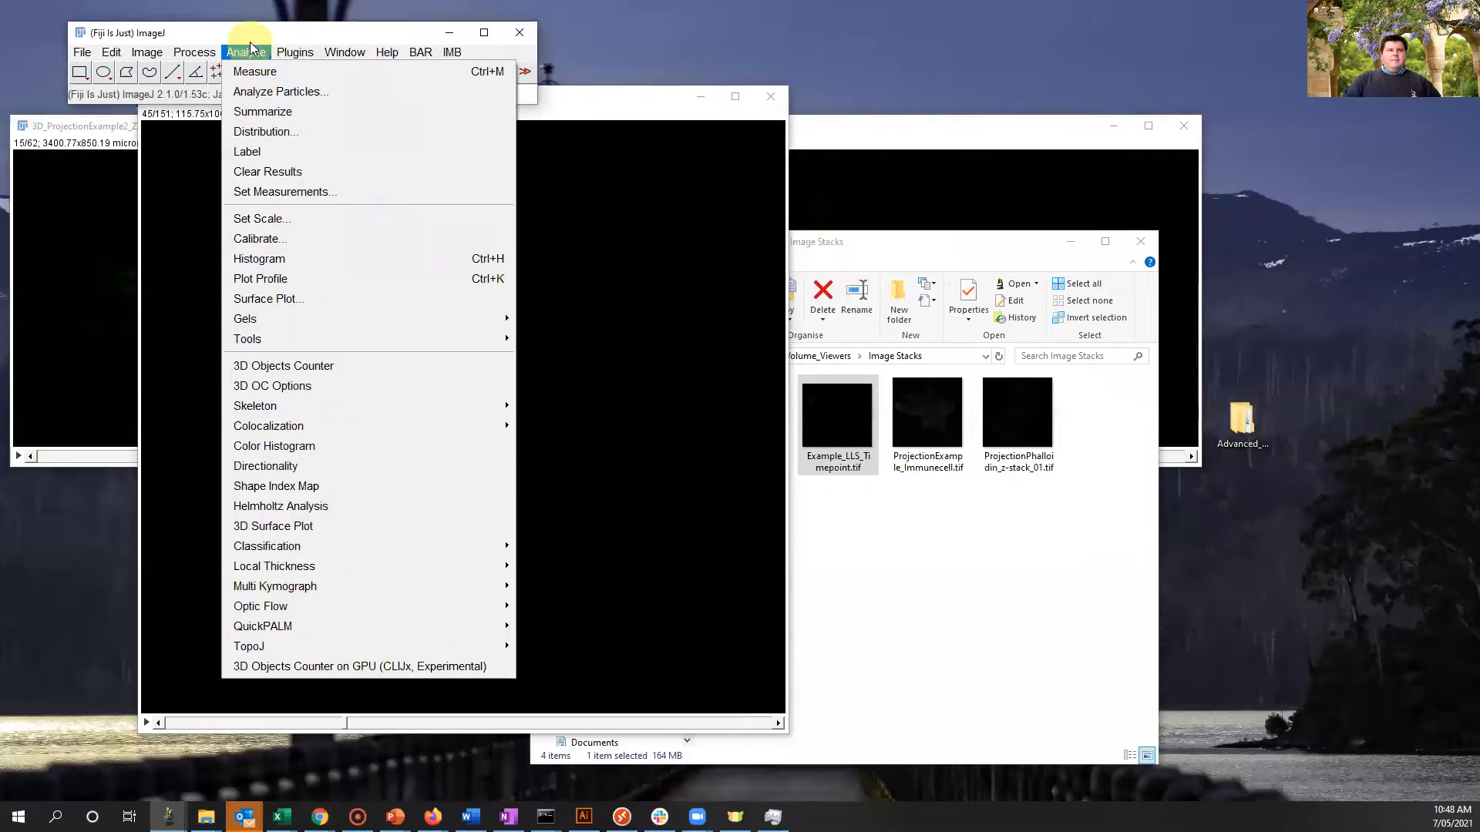
{"action": "left_click", "coordinate": [250, 47]}
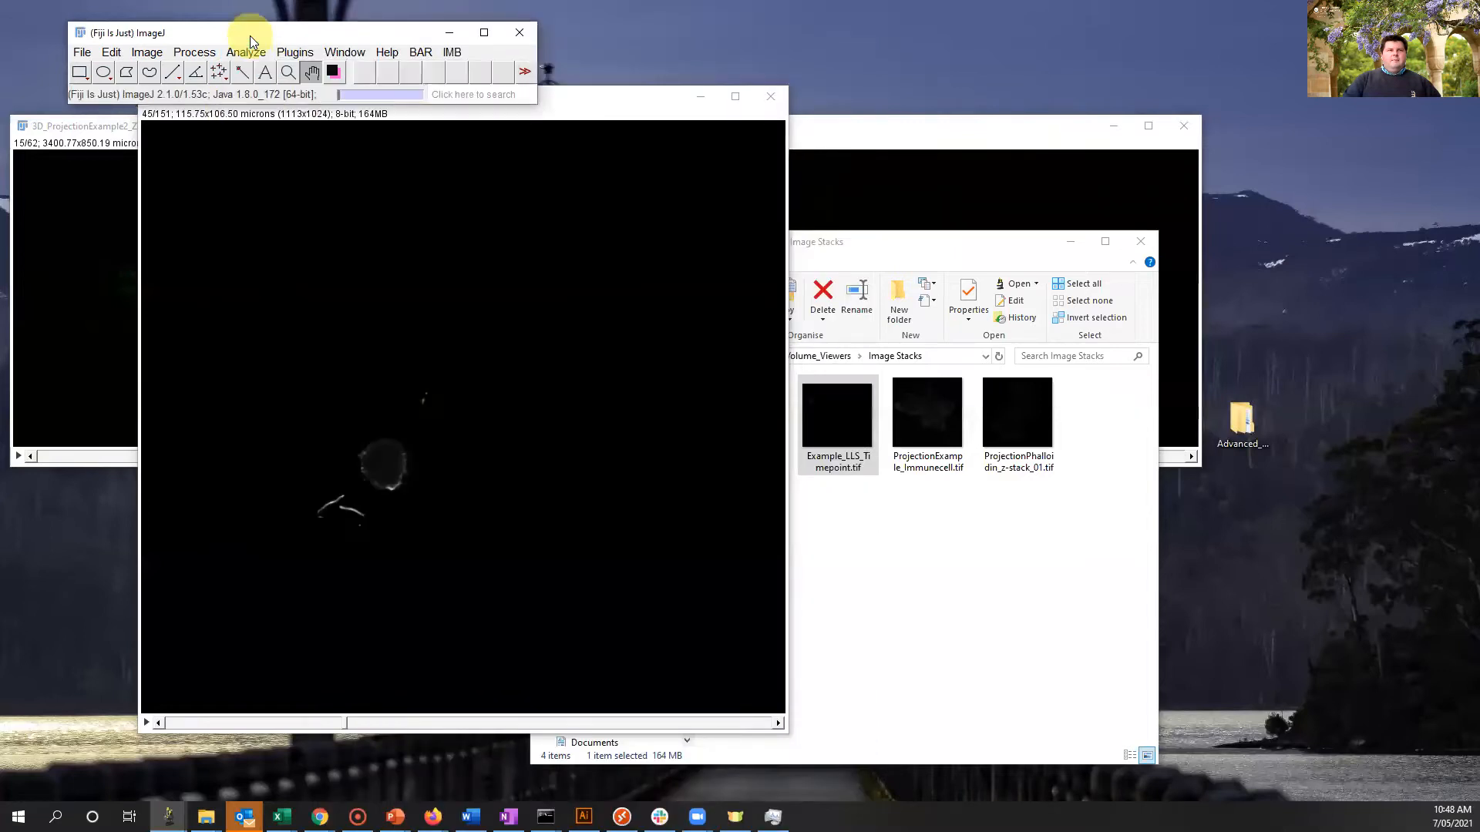
{"action": "left_click", "coordinate": [460, 91]}
{"action": "type", "text": "clear v"}
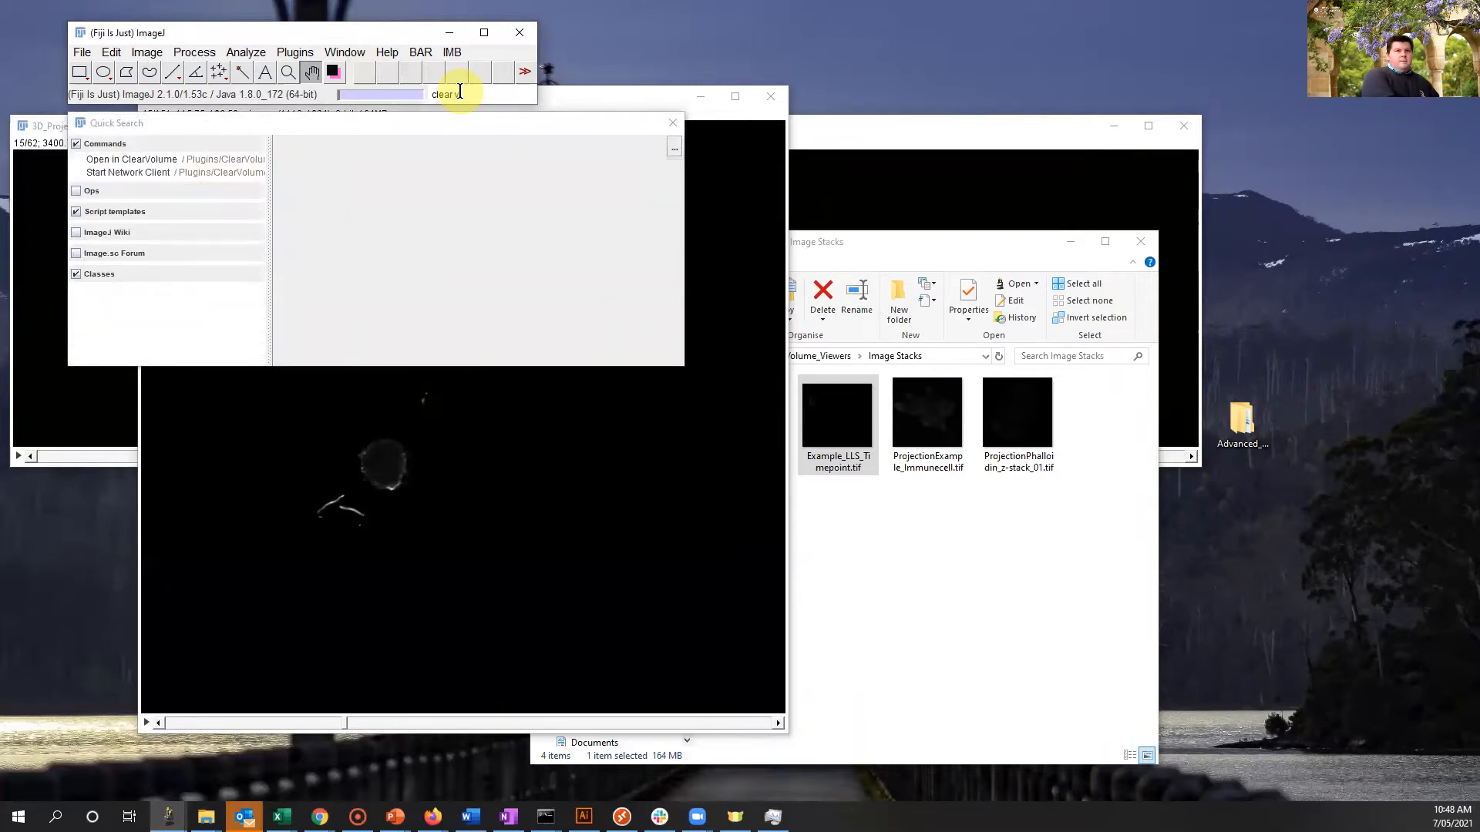
{"action": "left_click", "coordinate": [101, 161]}
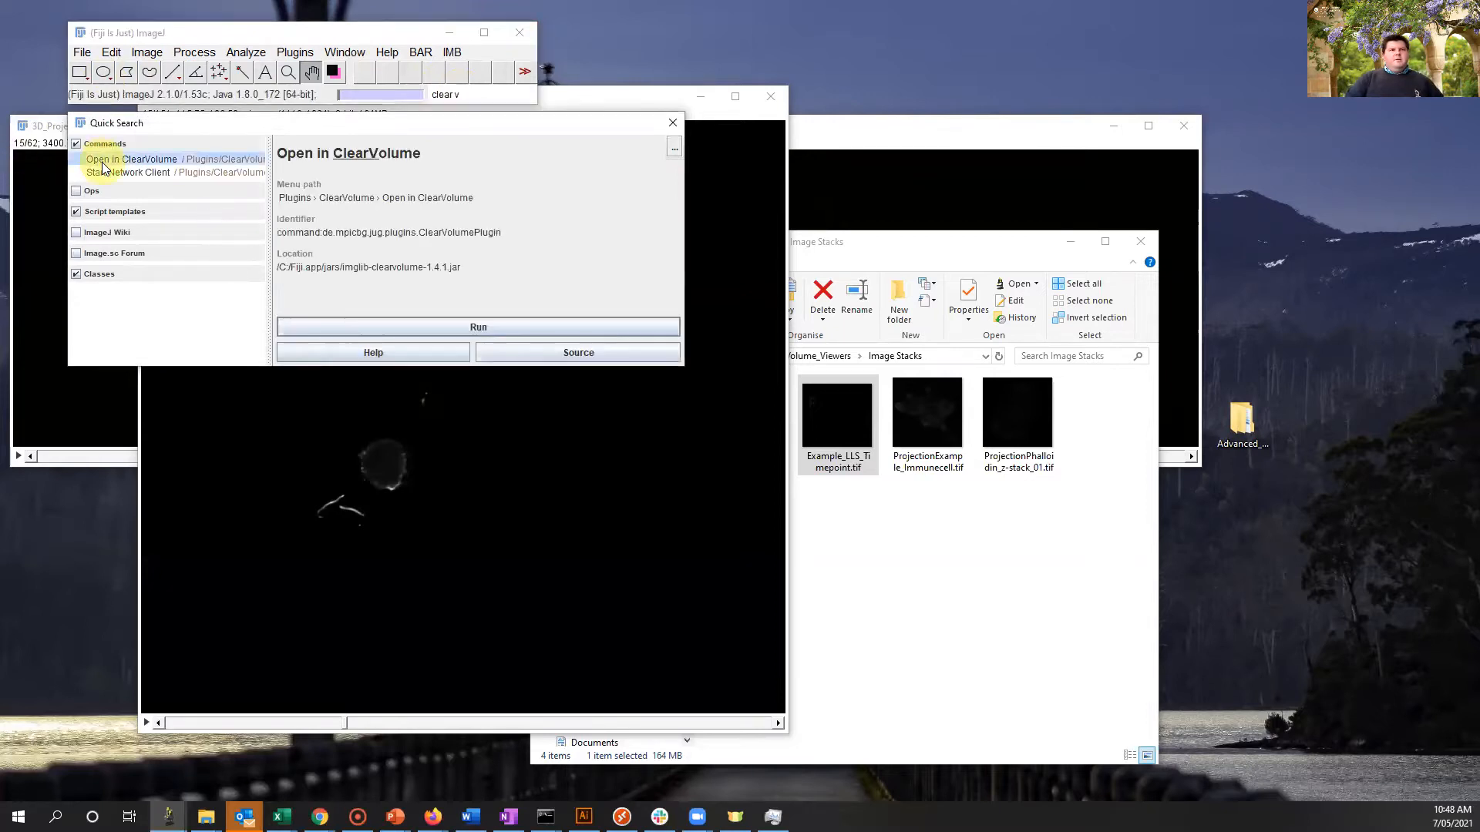
{"action": "left_click", "coordinate": [479, 327]}
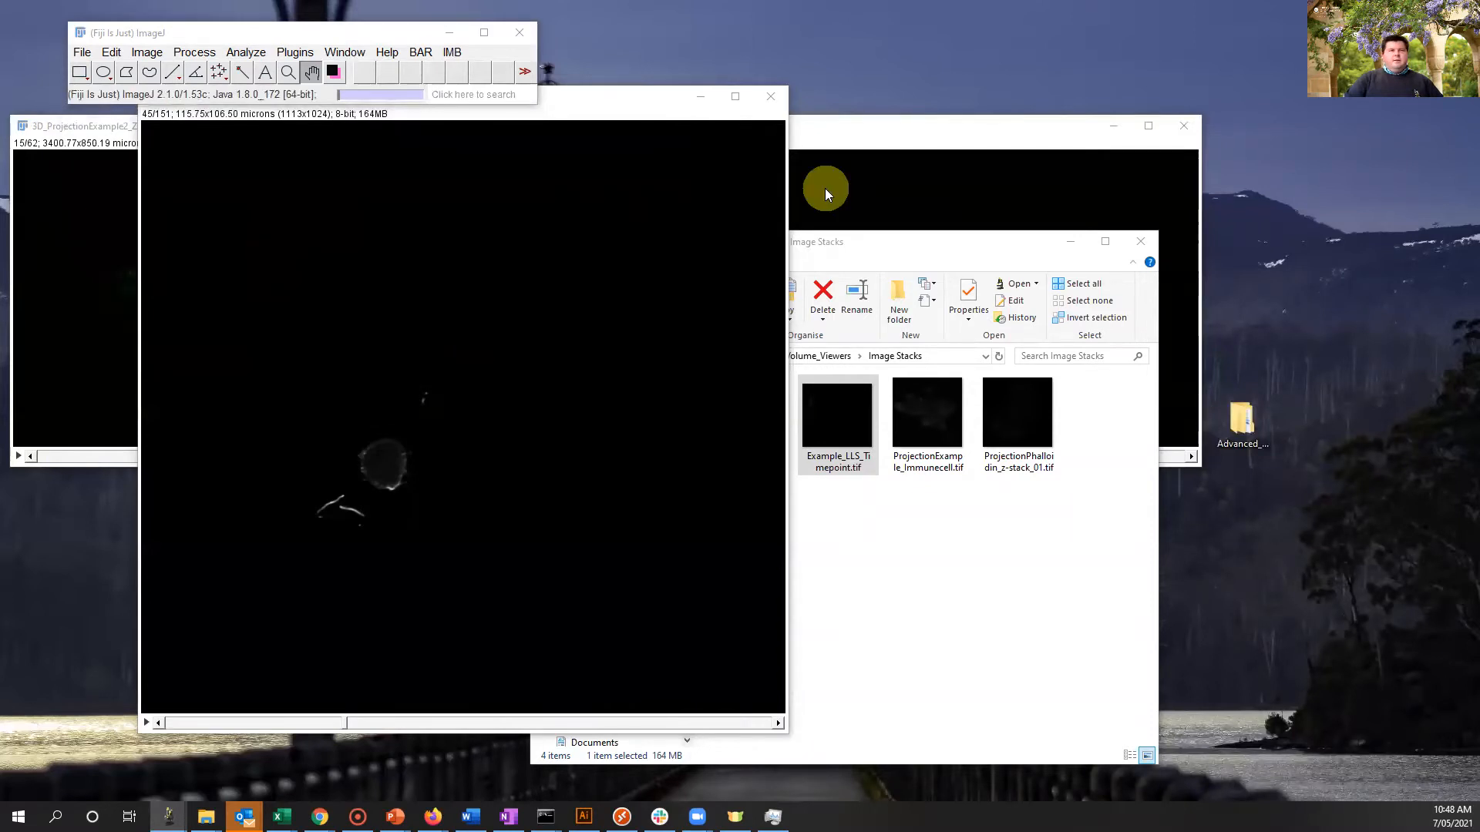
{"action": "key", "text": "alt+Tab"}
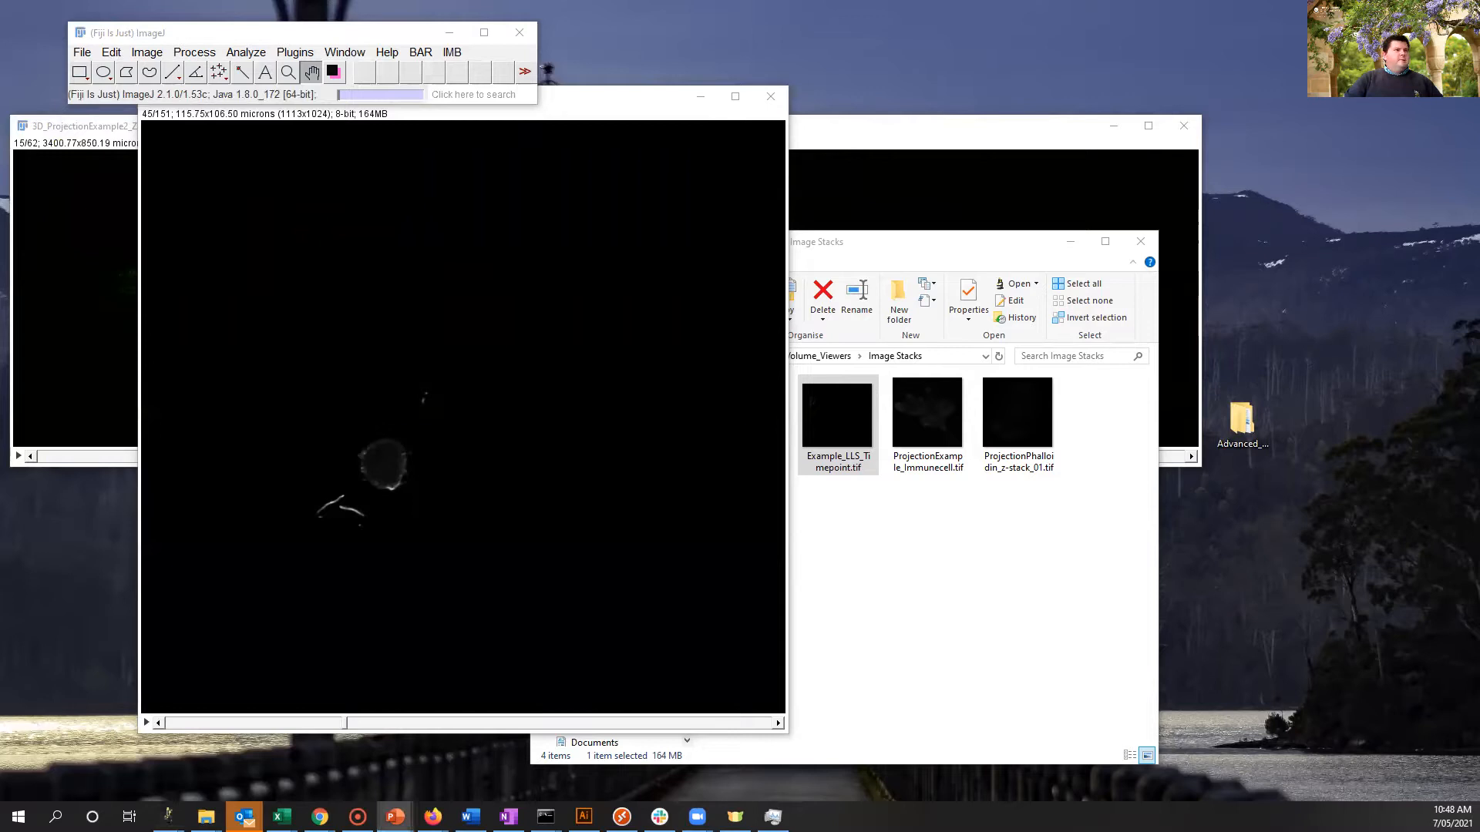
{"action": "key", "text": "alt+Tab"}
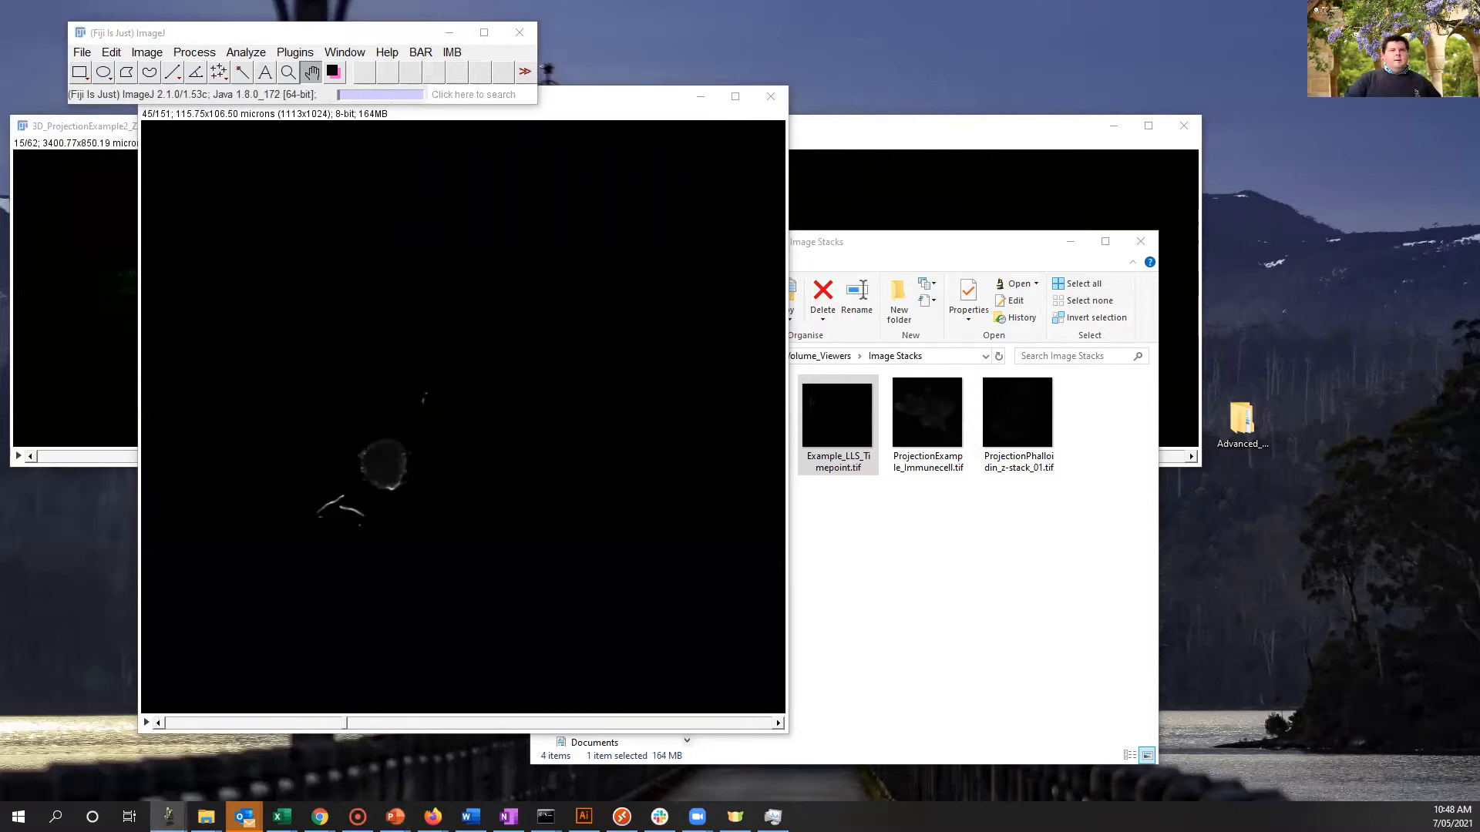
Crop the ClearVolume rendering from both ends along the first two crop box axes, closing in on the main cell cluster.
{"action": "scroll", "coordinate": [595, 472], "scroll_direction": "up", "scroll_amount": 6}
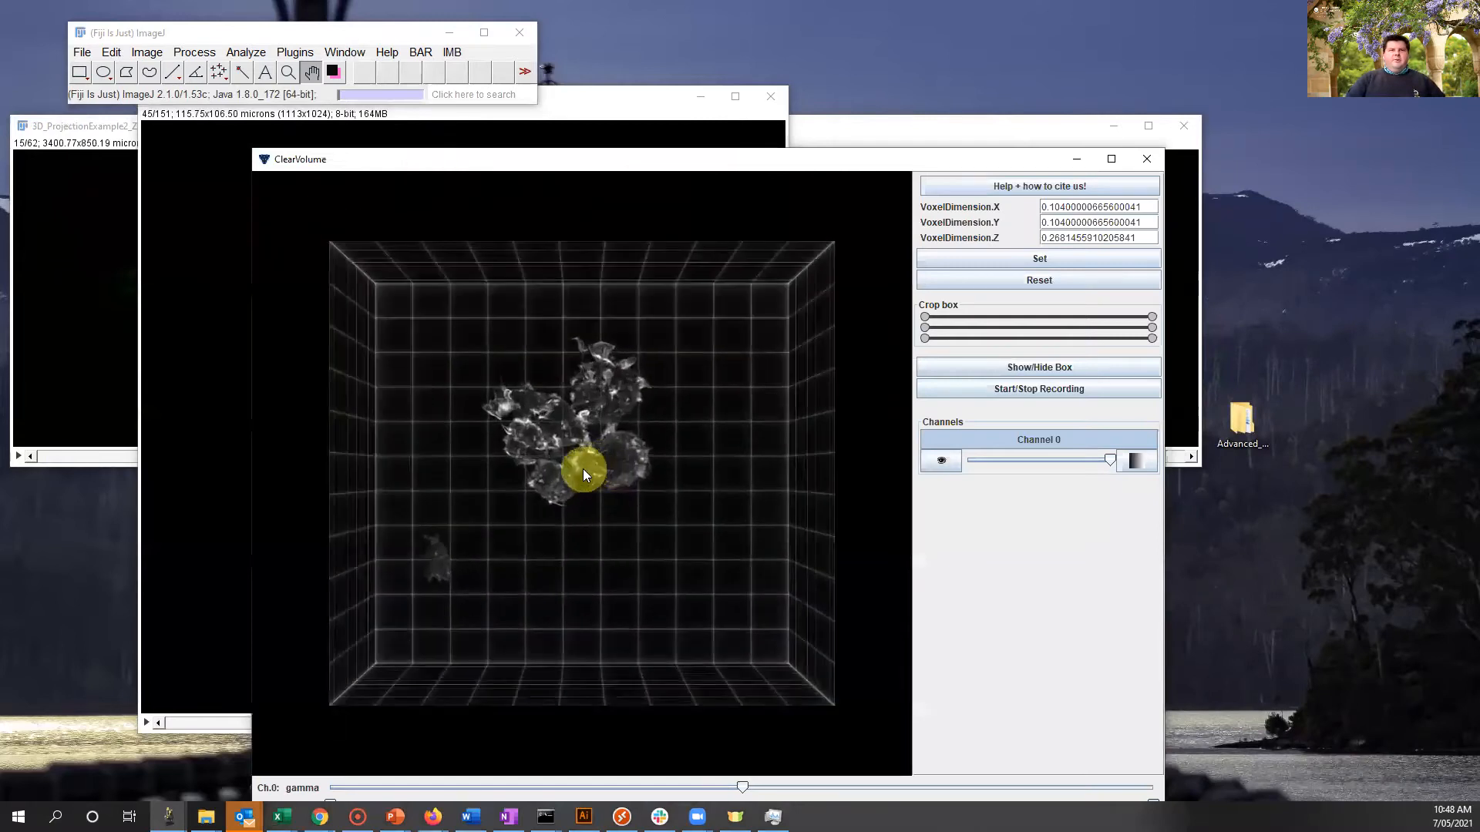
{"action": "scroll", "coordinate": [595, 461], "scroll_direction": "down", "scroll_amount": 8}
{"action": "scroll", "coordinate": [599, 421], "scroll_direction": "up", "scroll_amount": 5}
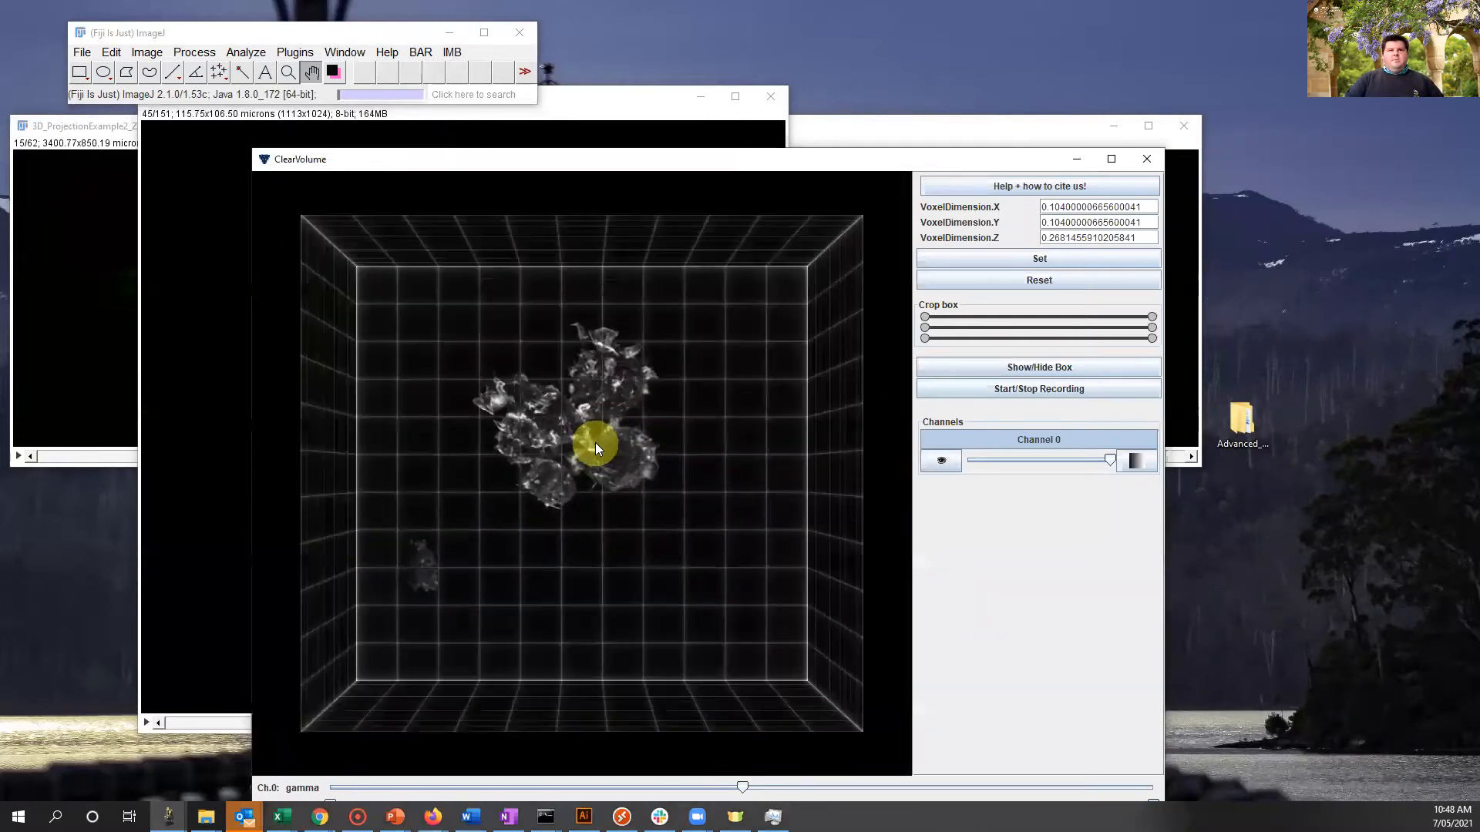
{"action": "left_click_drag", "start_coordinate": [591, 570], "coordinate": [635, 237]}
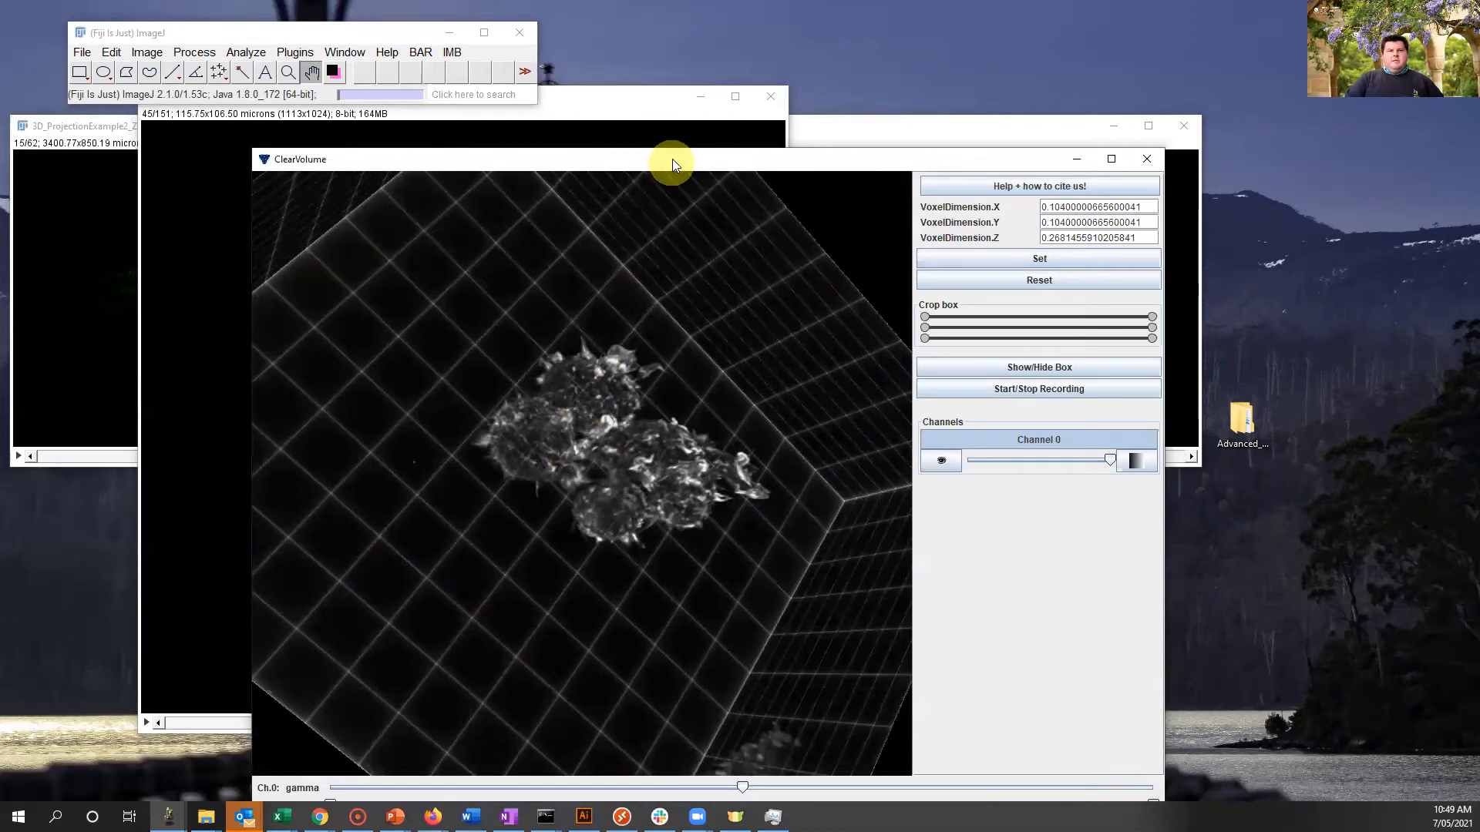
{"action": "left_click_drag", "start_coordinate": [672, 159], "coordinate": [668, 115]}
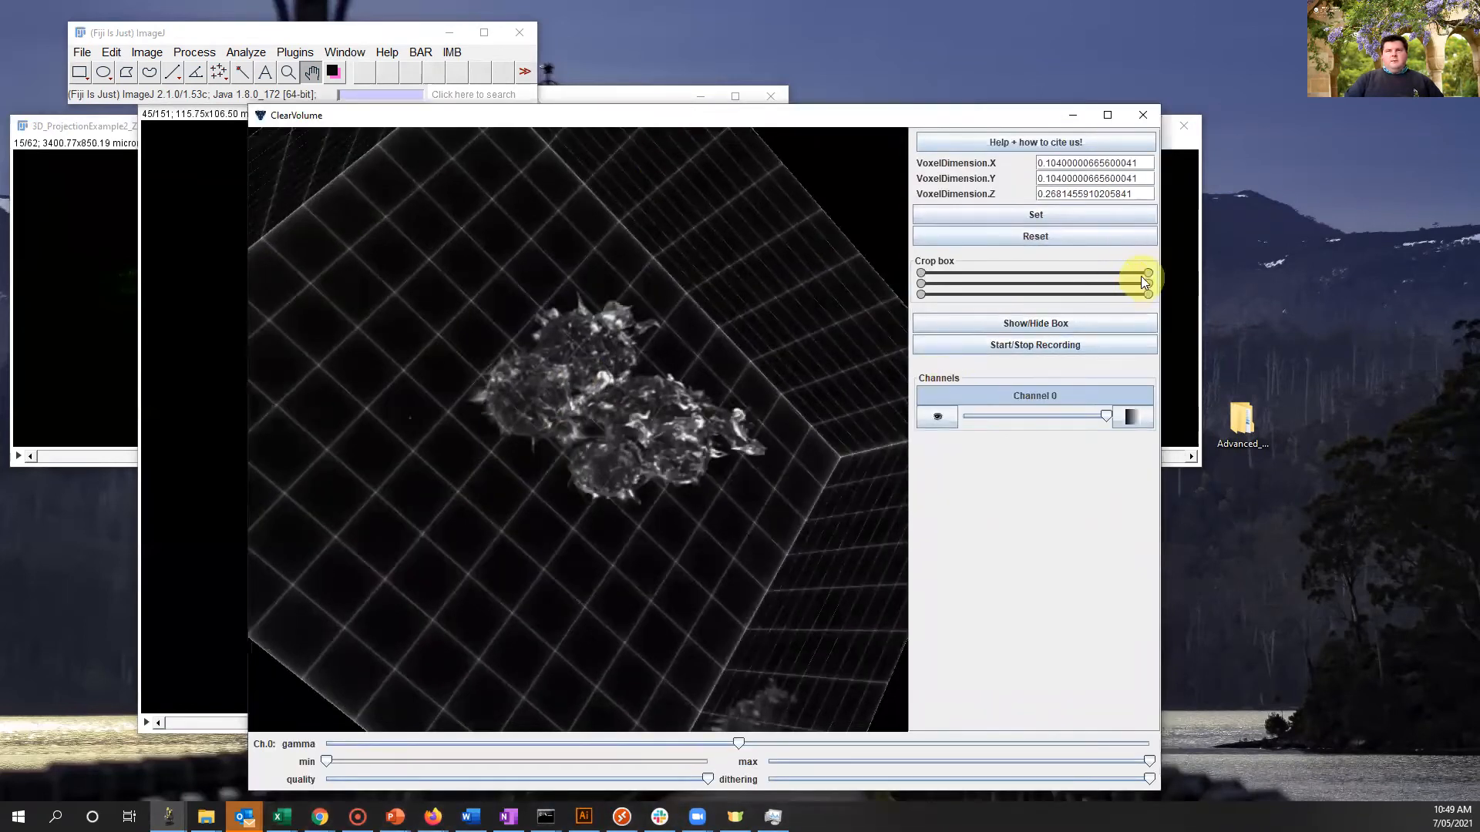
{"action": "left_click_drag", "start_coordinate": [1145, 275], "coordinate": [1077, 277]}
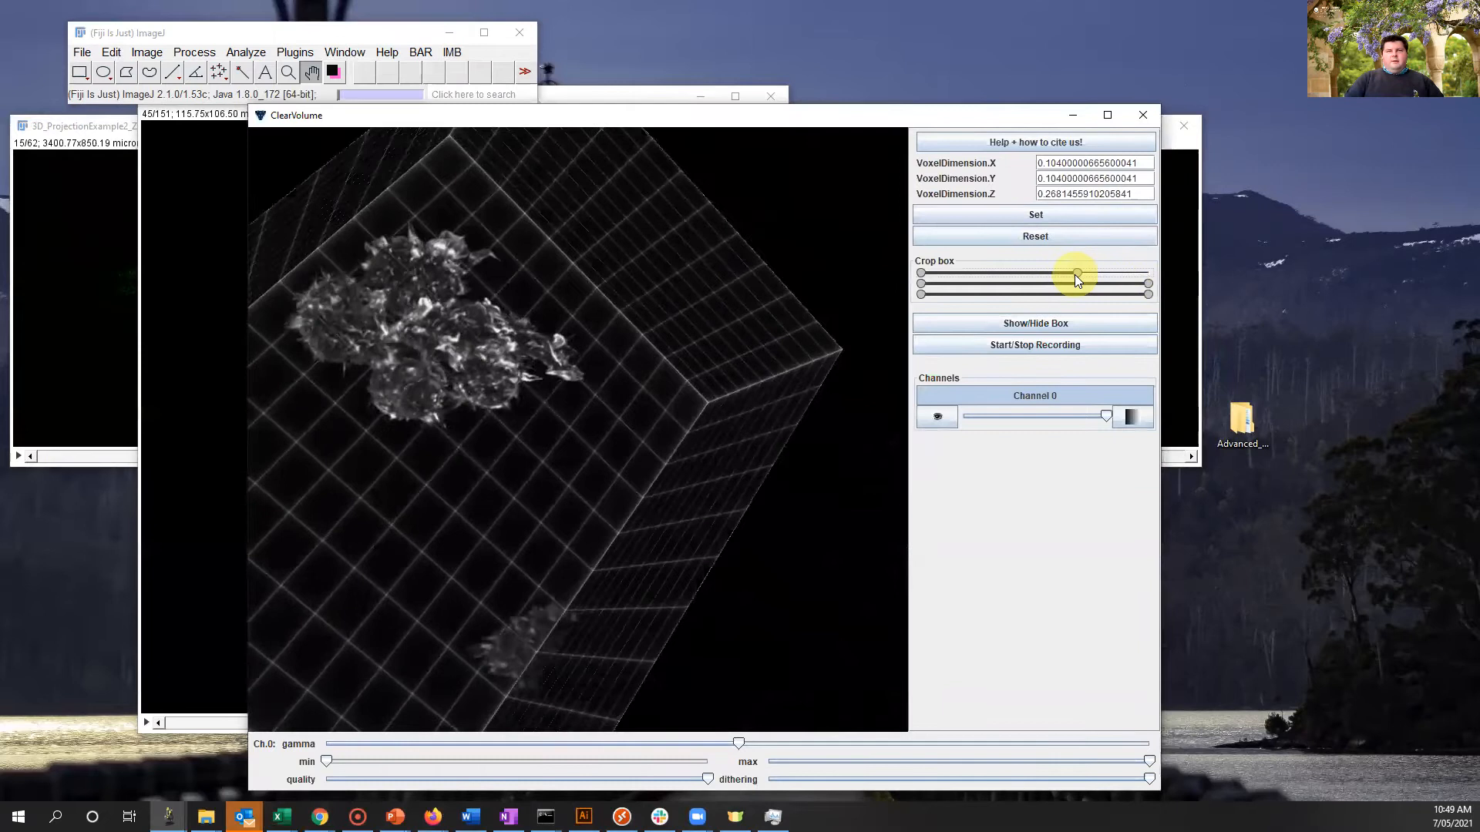
{"action": "left_click_drag", "start_coordinate": [917, 277], "coordinate": [972, 282]}
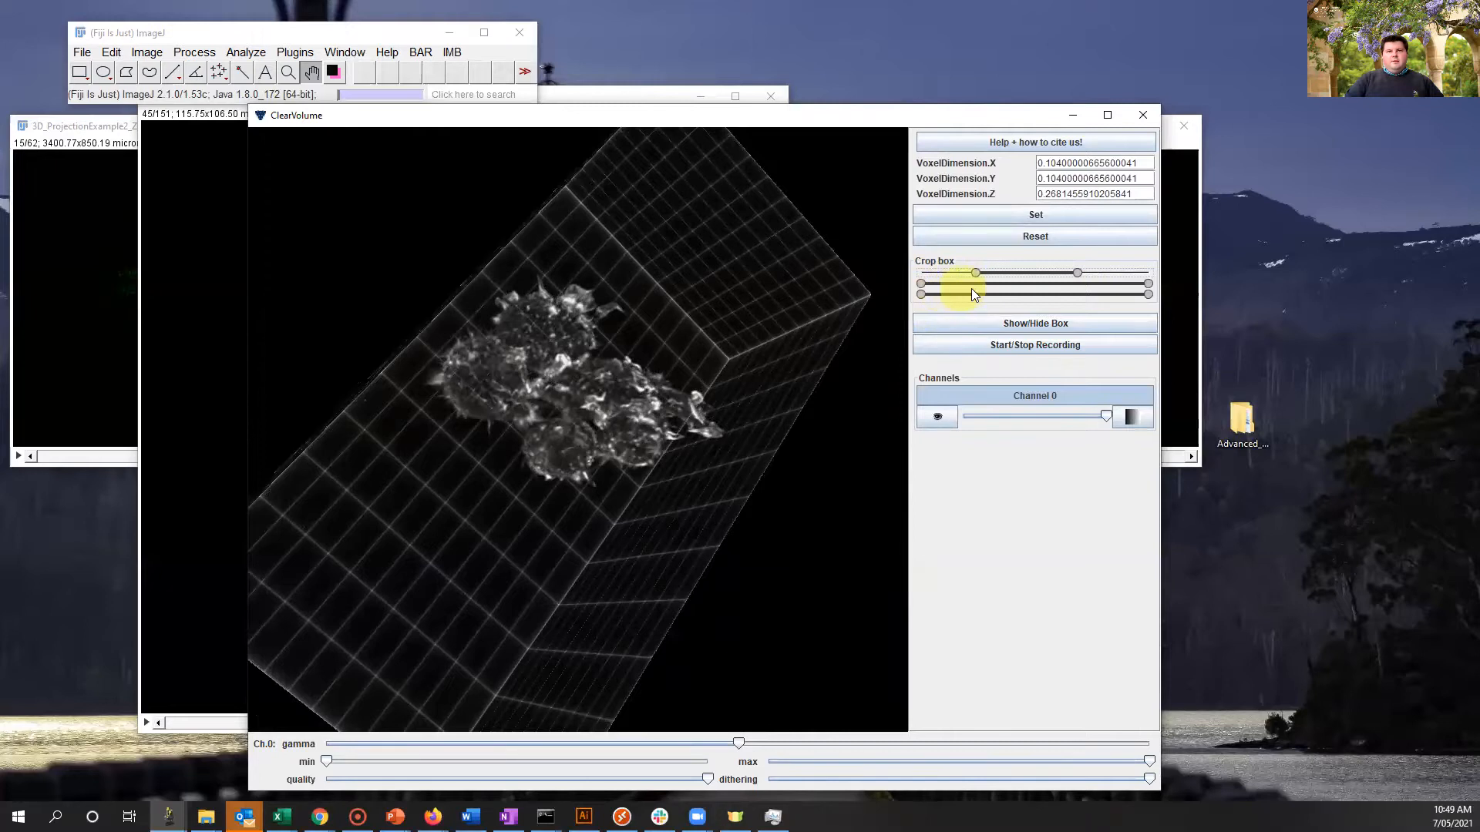
{"action": "left_click_drag", "start_coordinate": [922, 285], "coordinate": [1006, 284]}
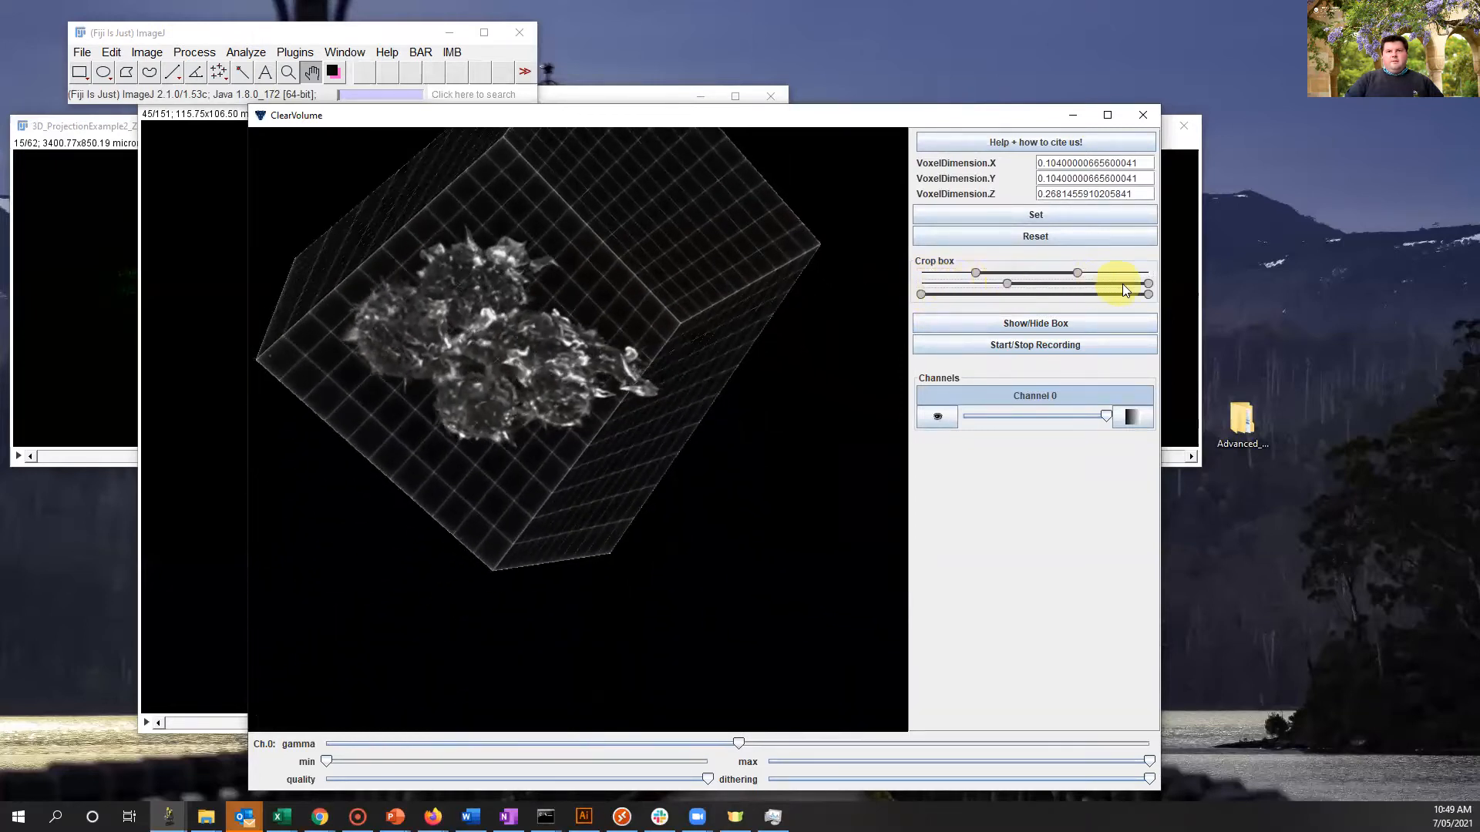
{"action": "left_click_drag", "start_coordinate": [1144, 285], "coordinate": [1107, 279]}
{"action": "left_click_drag", "start_coordinate": [672, 381], "coordinate": [625, 396]}
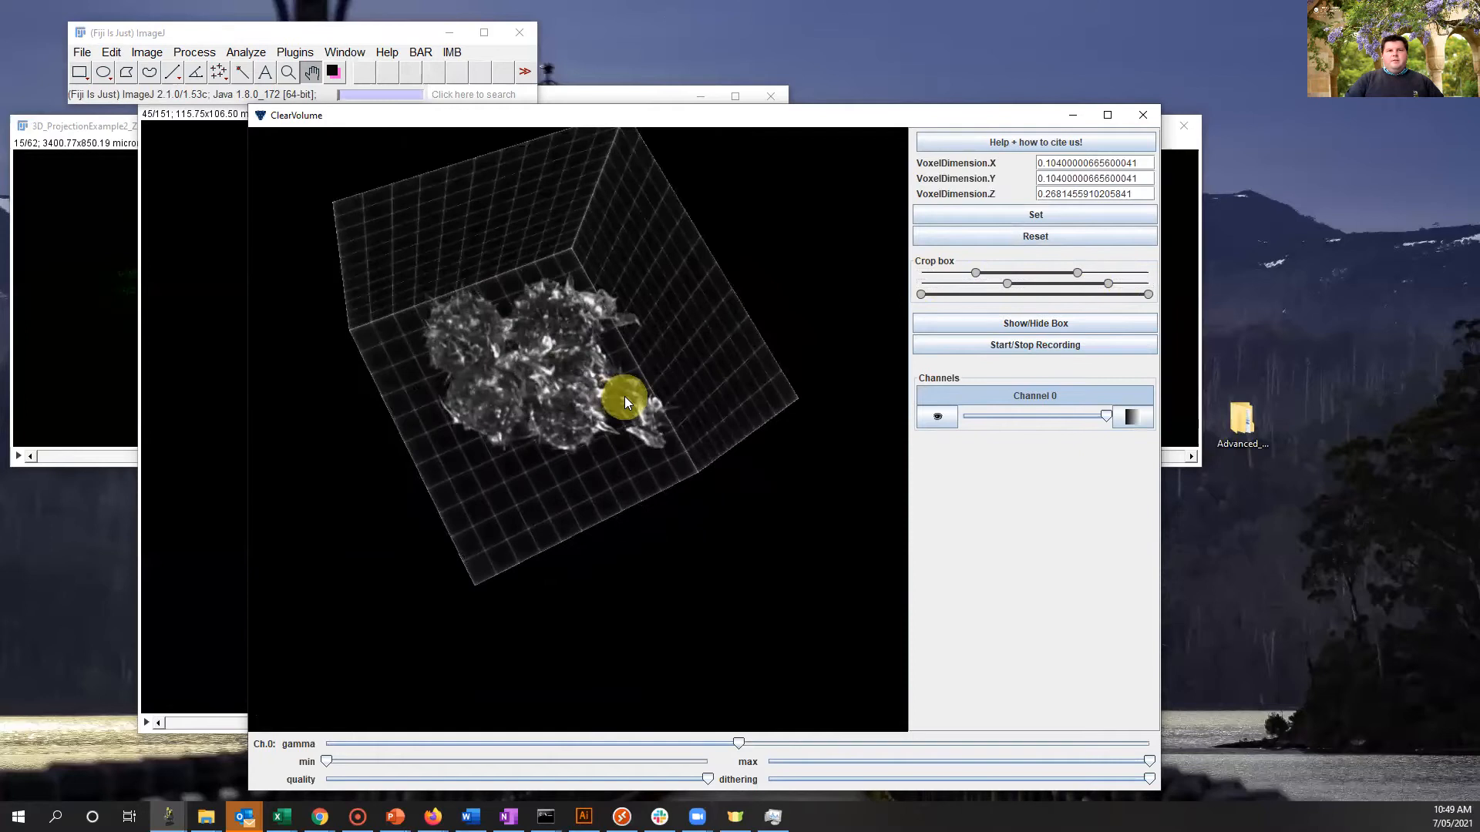
Apply the voxel dimensions and hide the bounding box around the cropped cell cluster in ClearVolume.
{"action": "left_click", "coordinate": [1064, 220]}
{"action": "left_click", "coordinate": [1050, 327]}
{"action": "scroll", "coordinate": [532, 378], "scroll_direction": "up", "scroll_amount": 3}
{"action": "left_click_drag", "start_coordinate": [535, 374], "coordinate": [573, 489]}
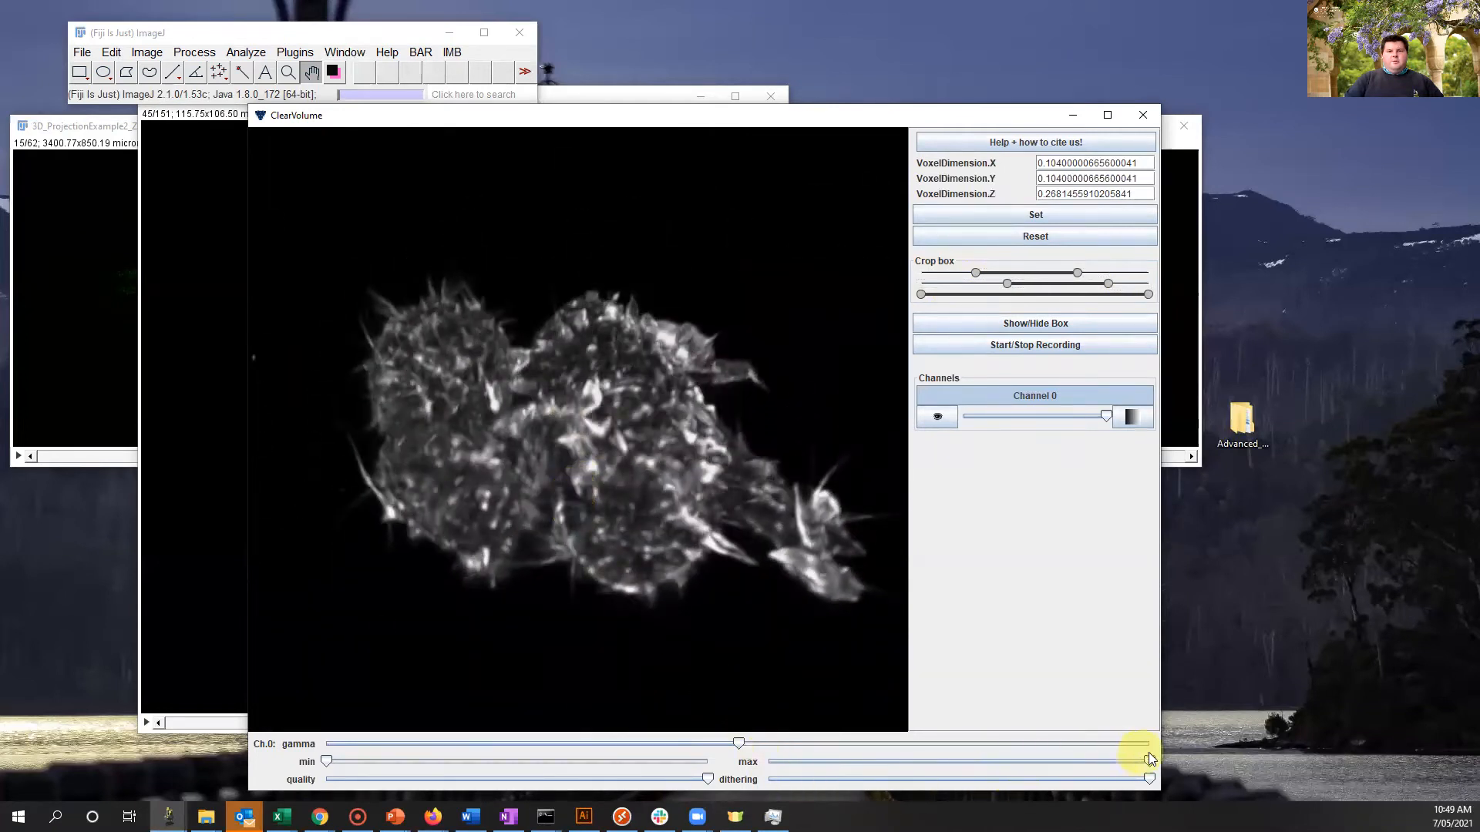
Brighten the rendered cells by slightly lowering channel 0's maximum and reducing its gamma.
{"action": "mouse_move", "coordinate": [1151, 760]}
{"action": "left_mouse_down"}
{"action": "mouse_move", "coordinate": [1030, 761]}
{"action": "mouse_move", "coordinate": [1138, 760]}
{"action": "left_mouse_up"}
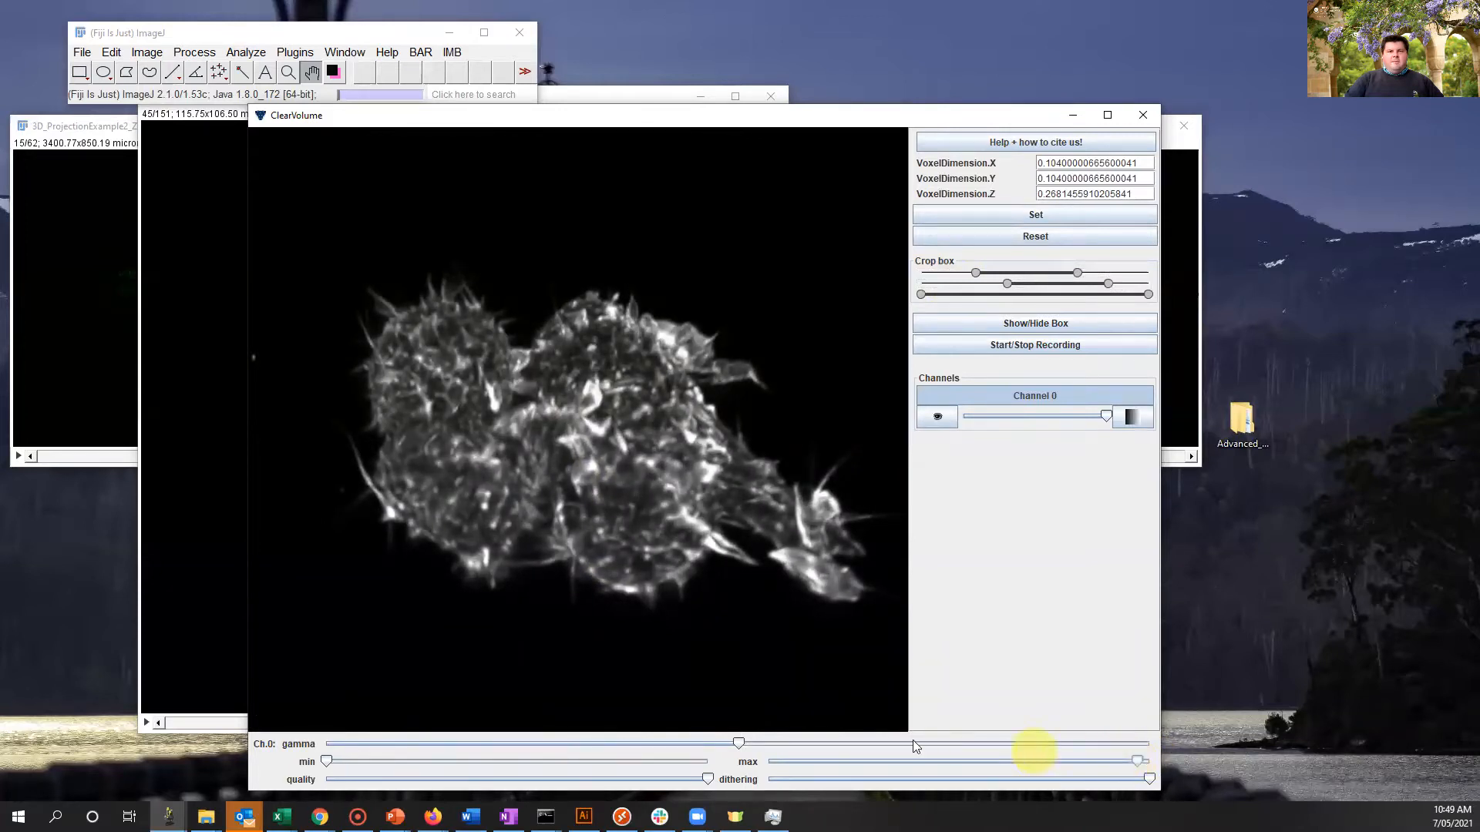
{"action": "left_click_drag", "start_coordinate": [735, 740], "coordinate": [577, 732]}
{"action": "left_click_drag", "start_coordinate": [593, 555], "coordinate": [518, 287]}
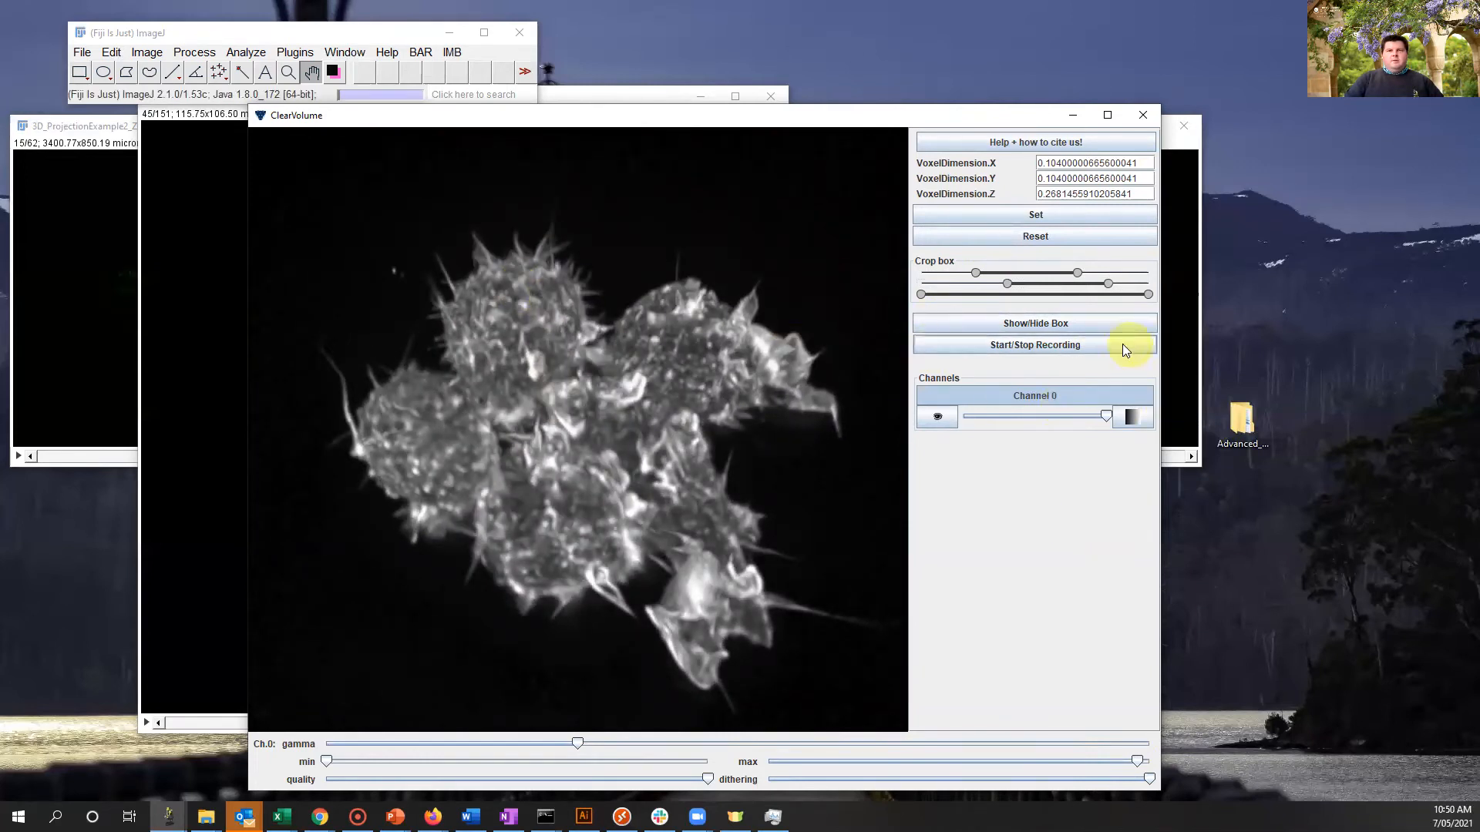
Toggle the ClearVolume recording and rotate the cell cluster to examine it from different angles.
{"action": "left_click", "coordinate": [1030, 350]}
{"action": "left_click_drag", "start_coordinate": [614, 597], "coordinate": [621, 578]}
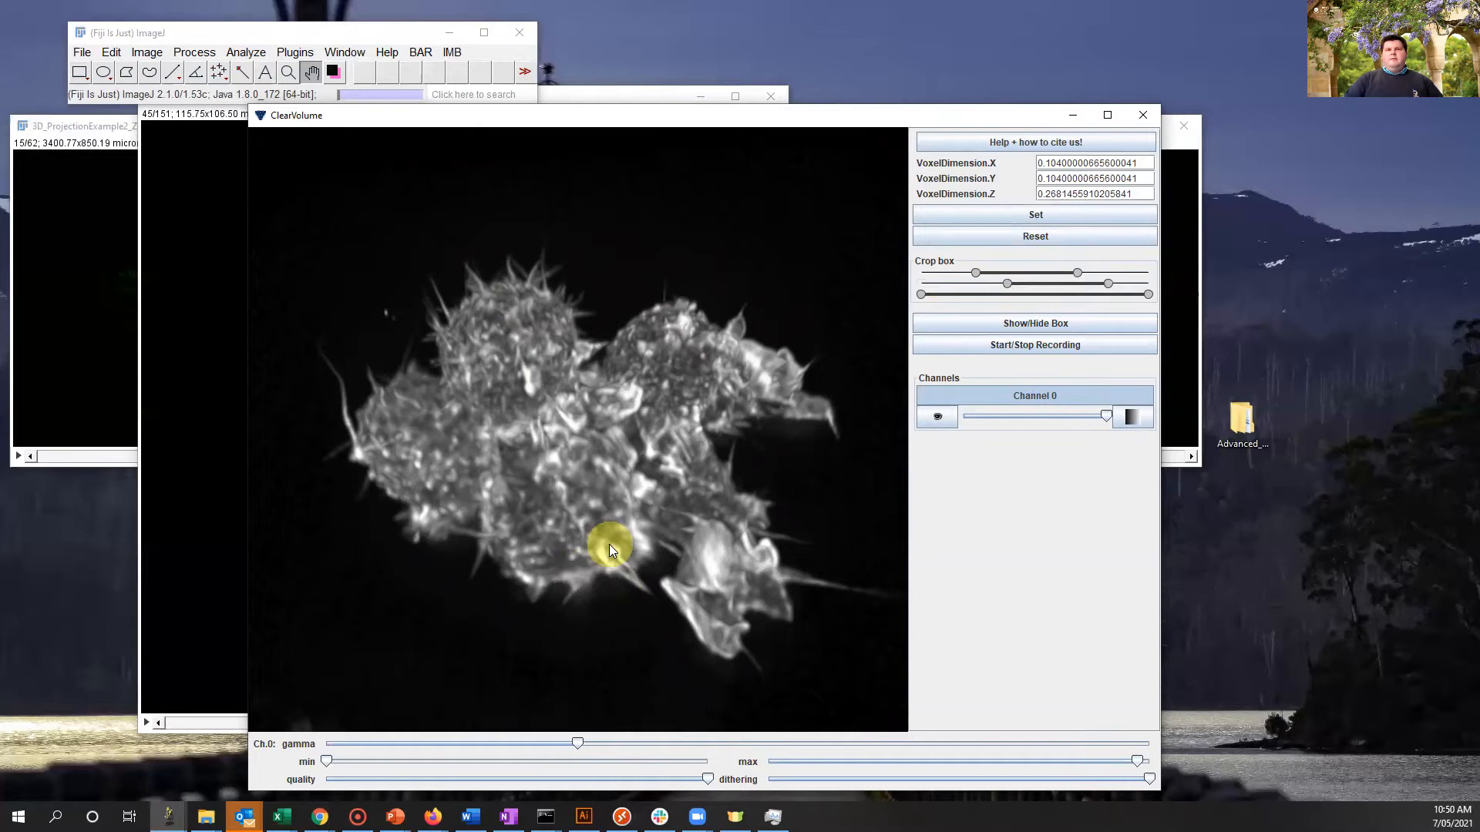
{"action": "left_click_drag", "start_coordinate": [611, 544], "coordinate": [550, 430]}
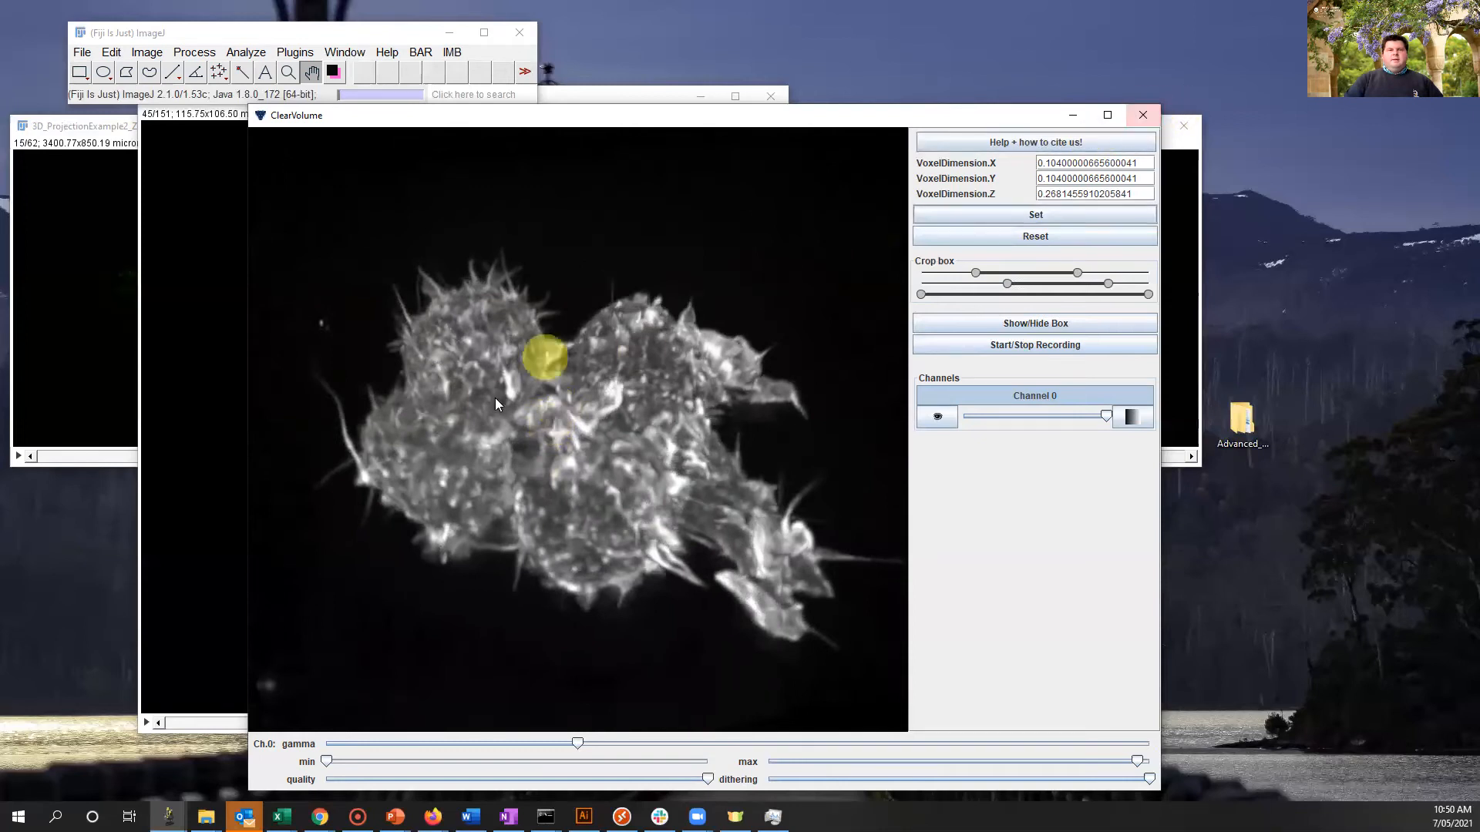
{"action": "left_click_drag", "start_coordinate": [664, 611], "coordinate": [351, 589]}
{"action": "mouse_move", "coordinate": [652, 552]}
{"action": "left_mouse_down"}
{"action": "mouse_move", "coordinate": [677, 510]}
{"action": "mouse_move", "coordinate": [635, 444]}
{"action": "mouse_move", "coordinate": [459, 455]}
{"action": "mouse_move", "coordinate": [646, 483]}
{"action": "mouse_move", "coordinate": [562, 389]}
{"action": "mouse_move", "coordinate": [569, 455]}
{"action": "left_mouse_up"}
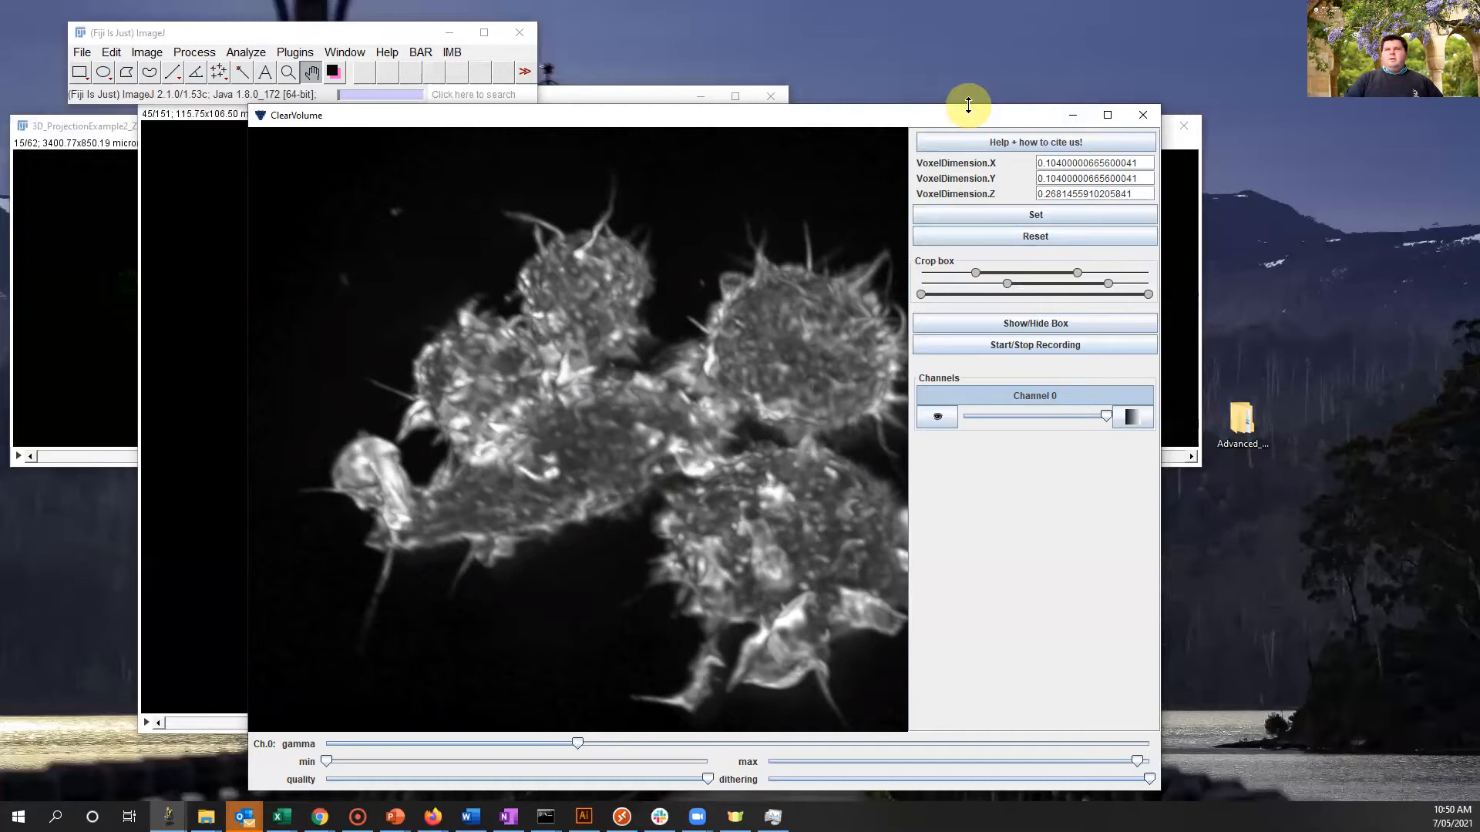
Close ClearVolume and both open image stacks, and advance the slideshow from Exercise 2 to the Segmentation slide.
{"action": "left_click", "coordinate": [1143, 115]}
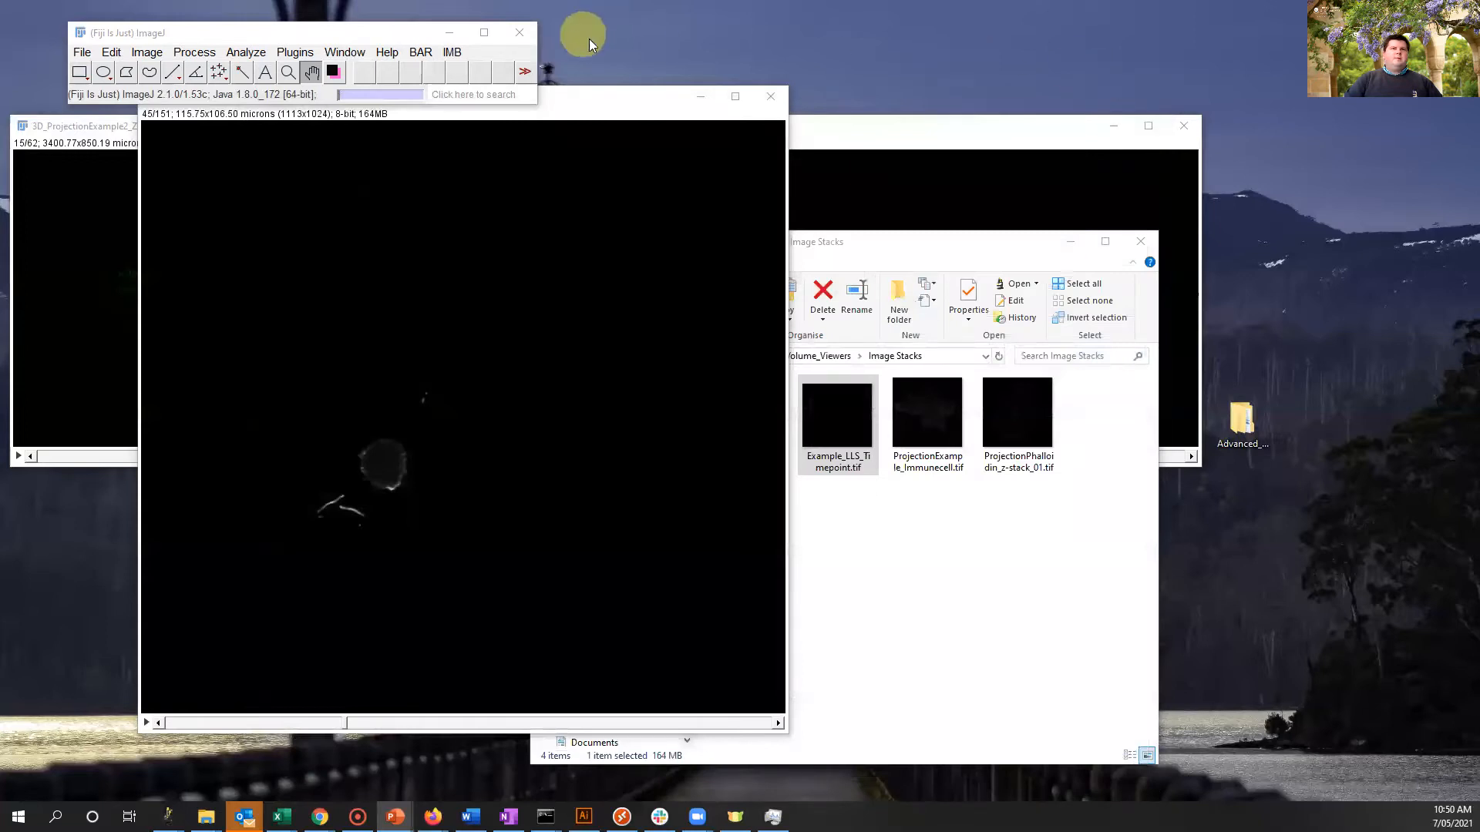
{"action": "left_click", "coordinate": [774, 99]}
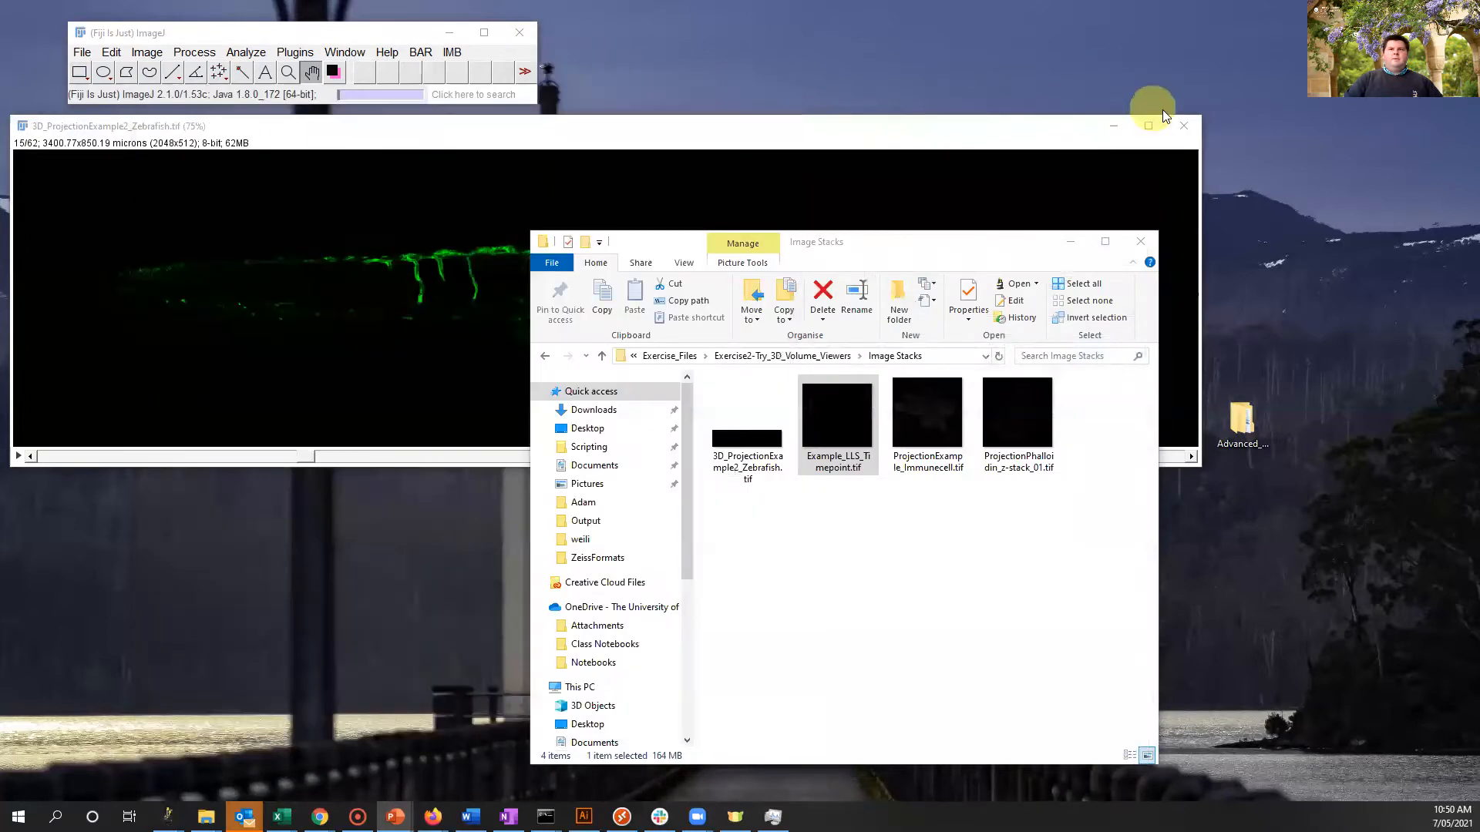
{"action": "left_click", "coordinate": [1184, 126]}
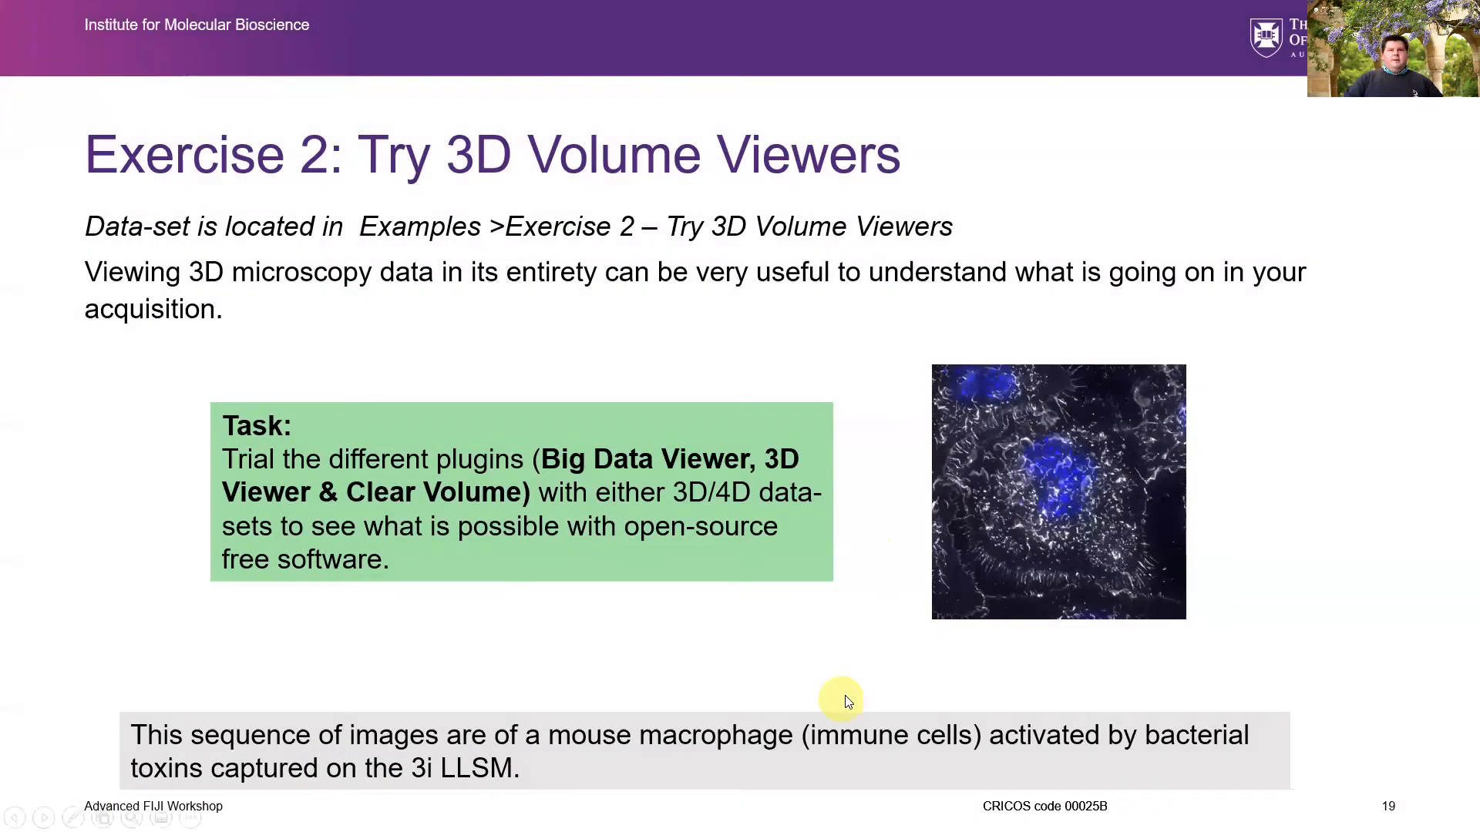
{"action": "left_click", "coordinate": [823, 643]}
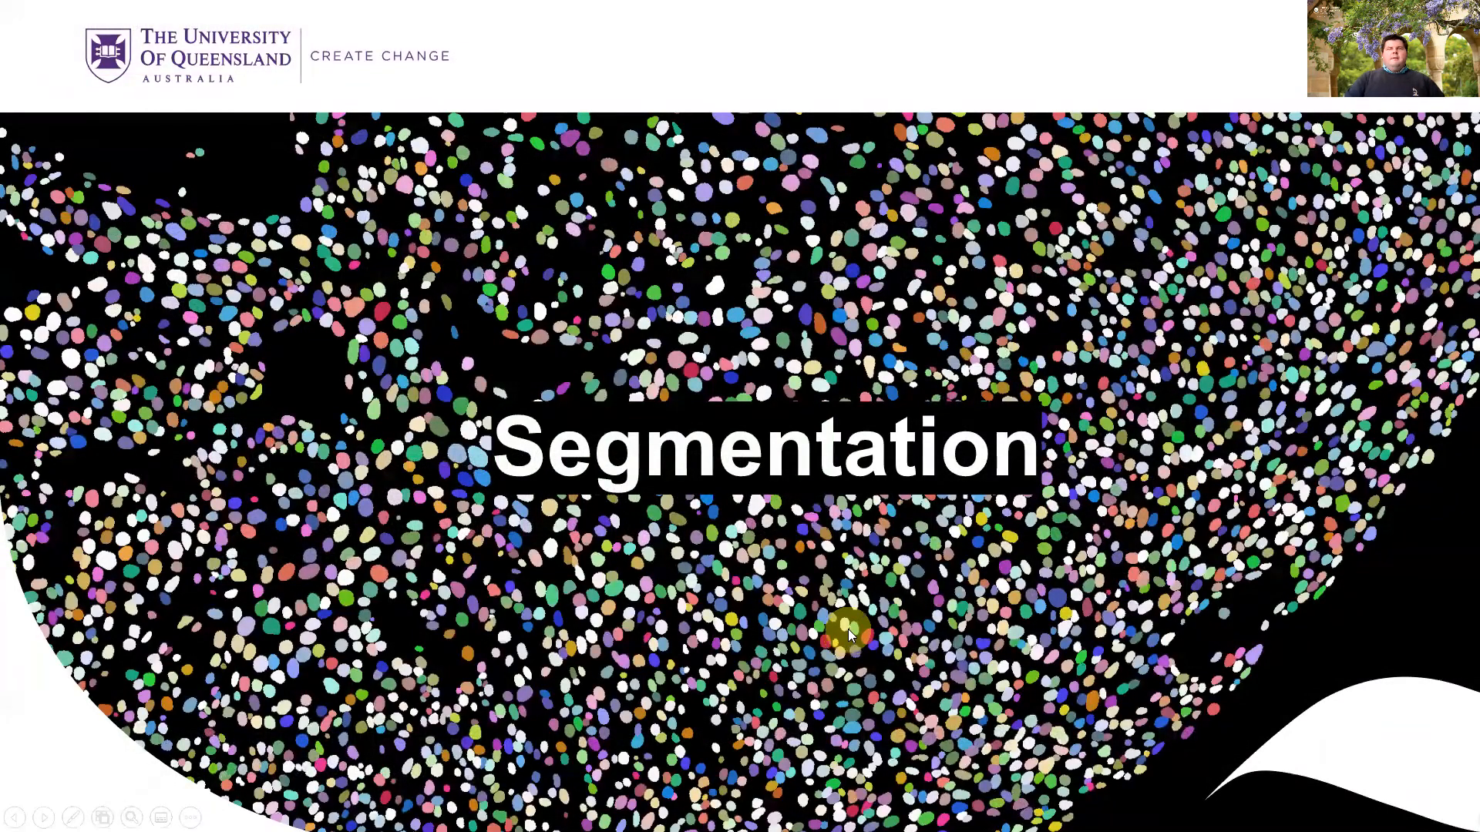
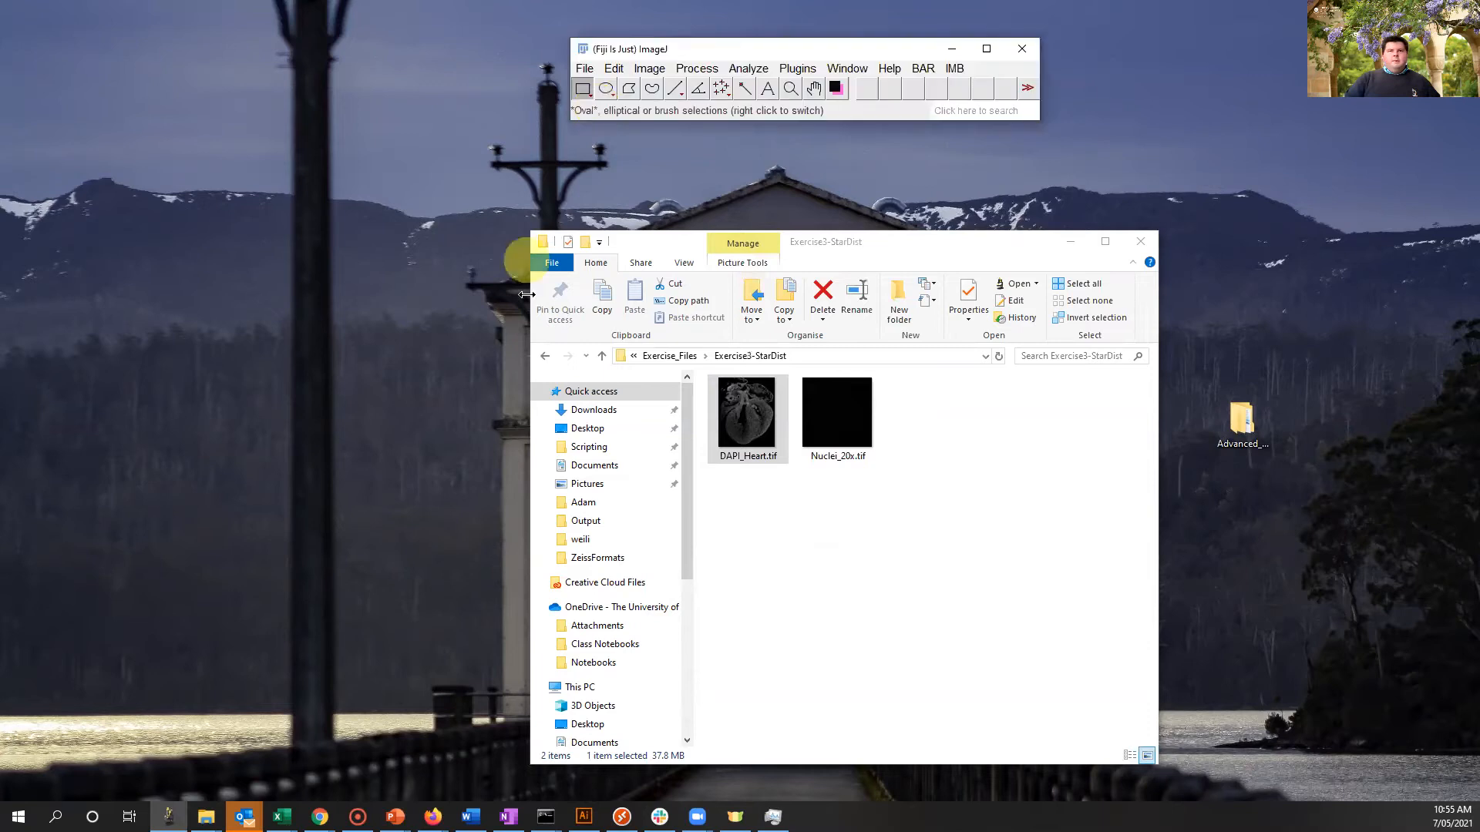
Open DAPI_Heart.tif from the Exercise3-StarDist folder in Fiji and inspect its nuclei up close.
{"action": "left_click_drag", "start_coordinate": [736, 425], "coordinate": [818, 104]}
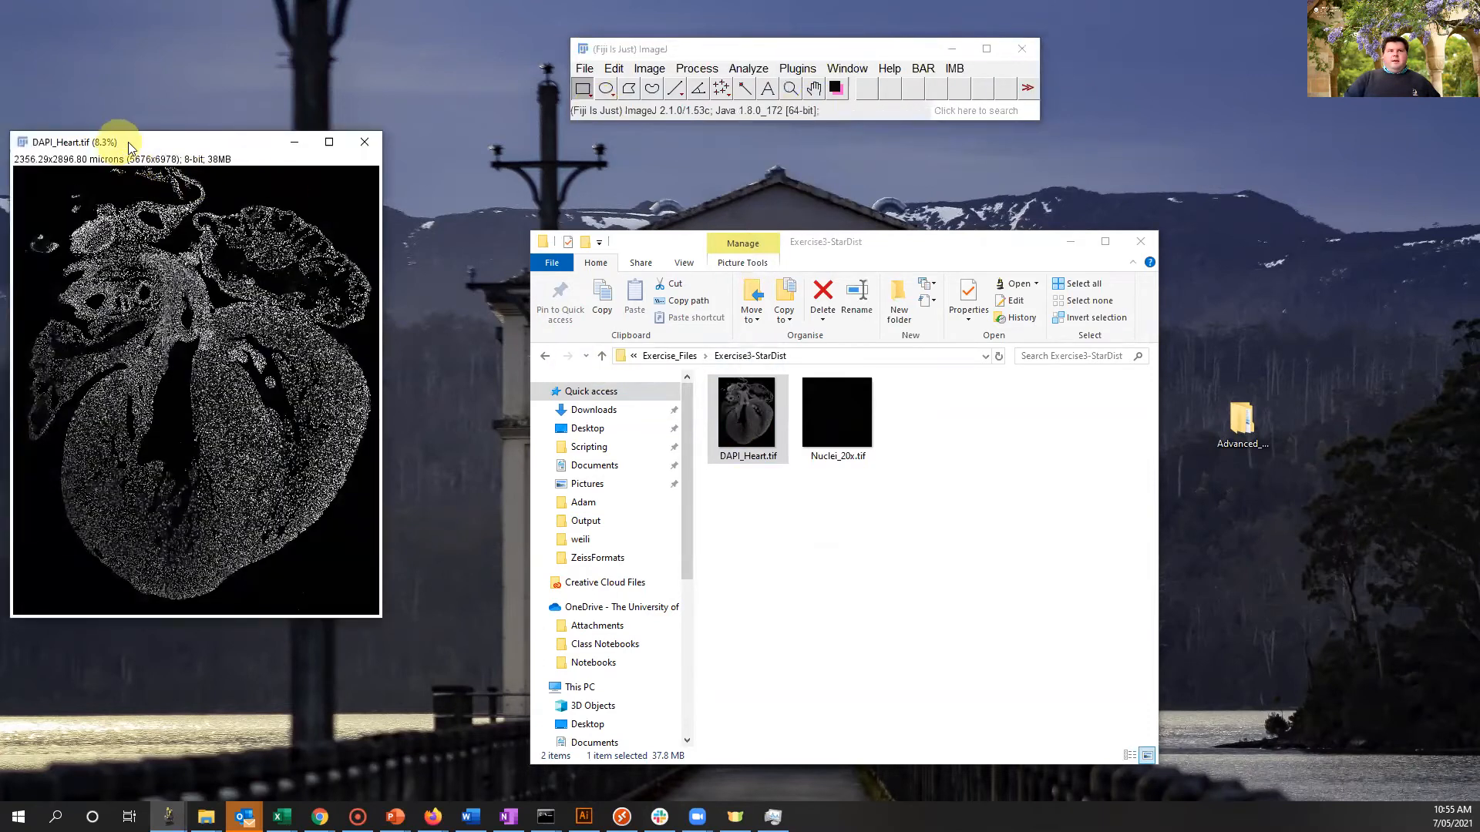
{"action": "left_click_drag", "start_coordinate": [129, 143], "coordinate": [278, 109]}
{"action": "scroll", "coordinate": [387, 464], "scroll_direction": "up", "scroll_amount": 4}
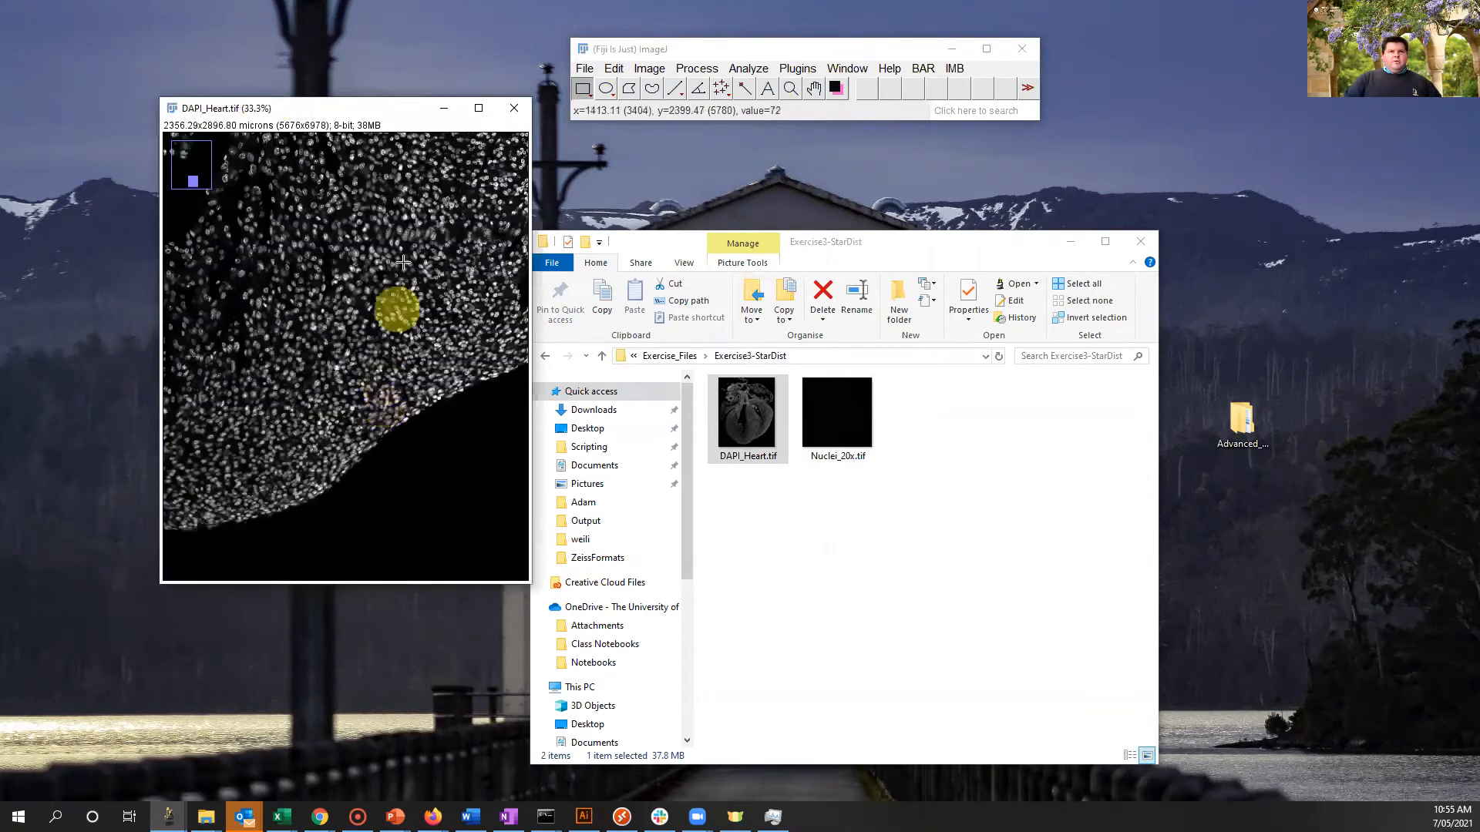
{"action": "scroll", "coordinate": [395, 293], "scroll_direction": "up", "scroll_amount": 1}
{"action": "scroll", "coordinate": [354, 288], "scroll_direction": "down", "scroll_amount": 1}
{"action": "scroll", "coordinate": [346, 188], "scroll_direction": "up", "scroll_amount": 1}
{"action": "scroll", "coordinate": [343, 274], "scroll_direction": "up", "scroll_amount": 2}
{"action": "scroll", "coordinate": [334, 335], "scroll_direction": "down", "scroll_amount": 1}
{"action": "scroll", "coordinate": [334, 335], "scroll_direction": "down", "scroll_amount": 6}
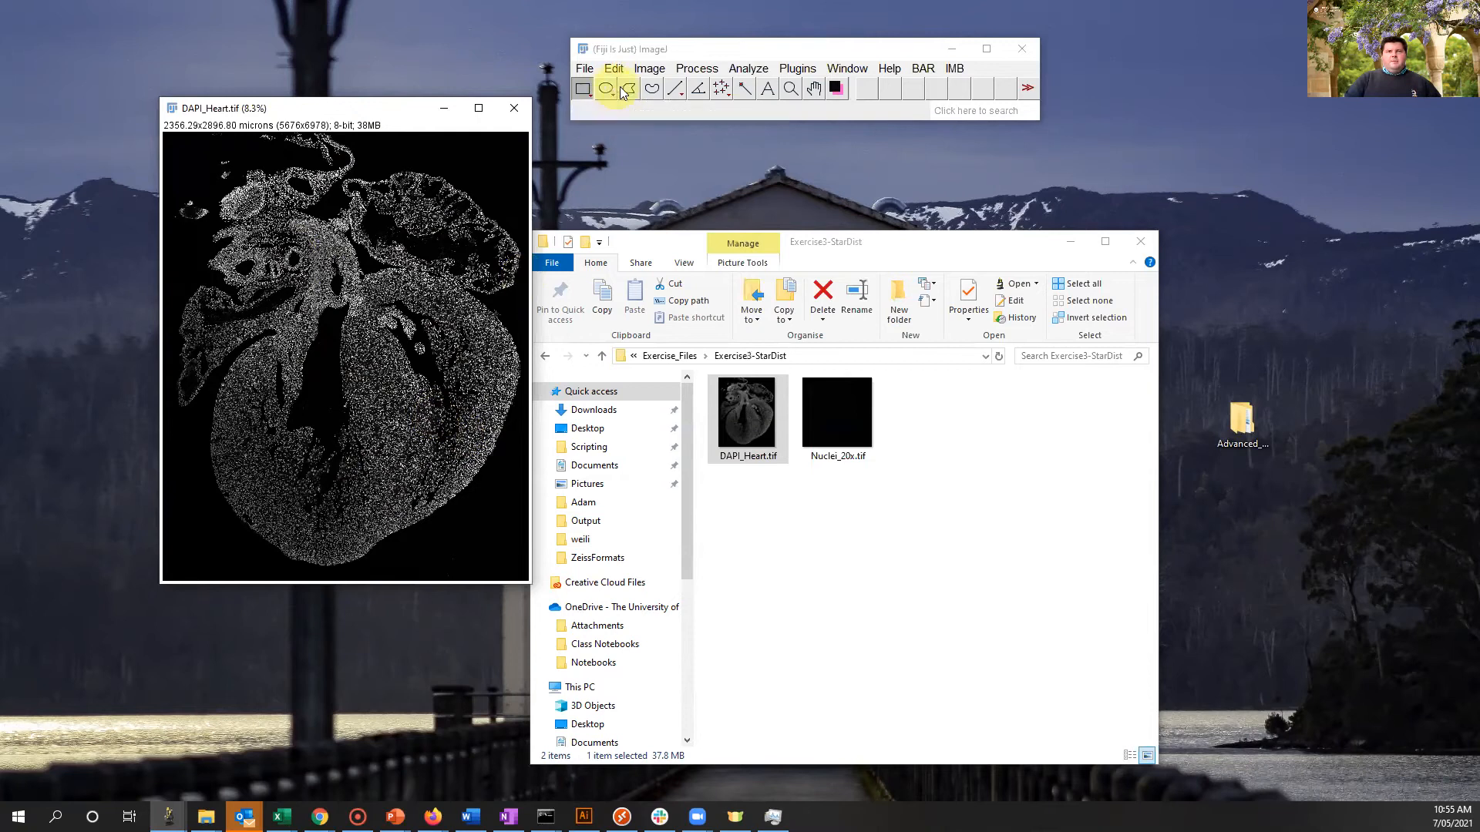
Duplicate a square region of about 1076 × 1076 pixels at the heart's lower-right edge as a separate image.
{"action": "left_click_drag", "start_coordinate": [391, 461], "coordinate": [461, 530]}
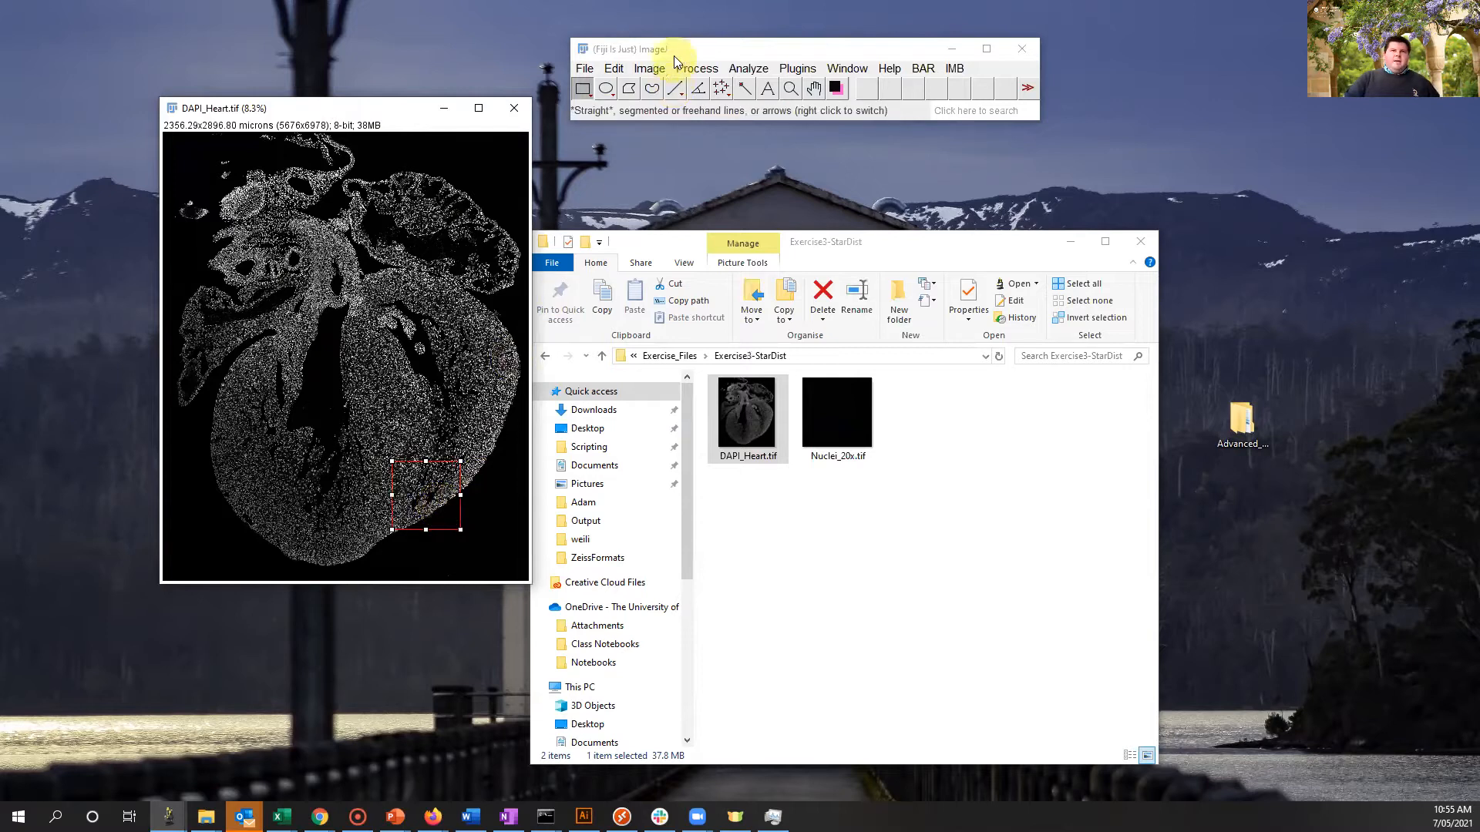
{"action": "left_click", "coordinate": [650, 68]}
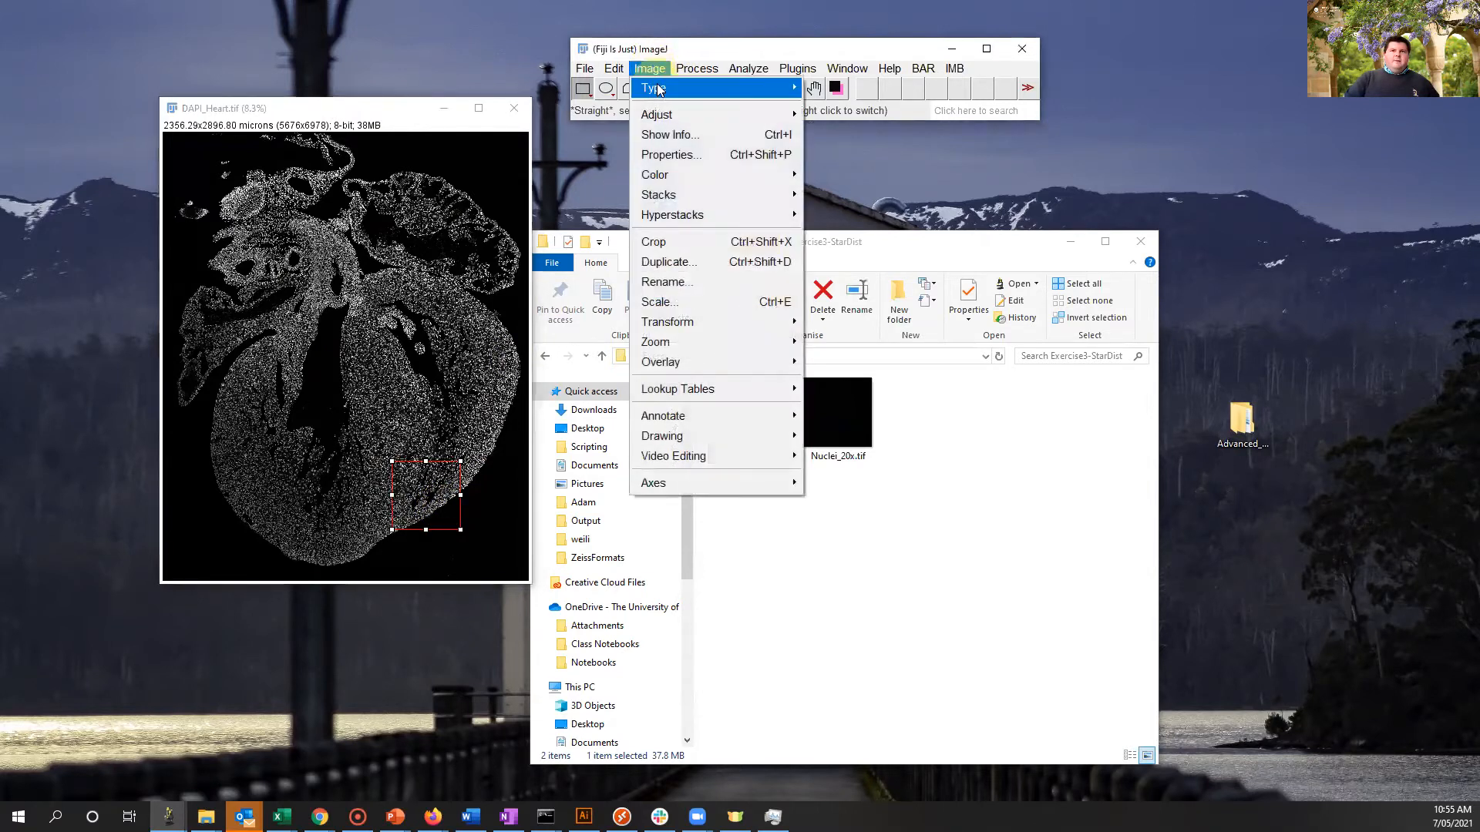
{"action": "left_click", "coordinate": [661, 262]}
{"action": "left_click", "coordinate": [740, 252]}
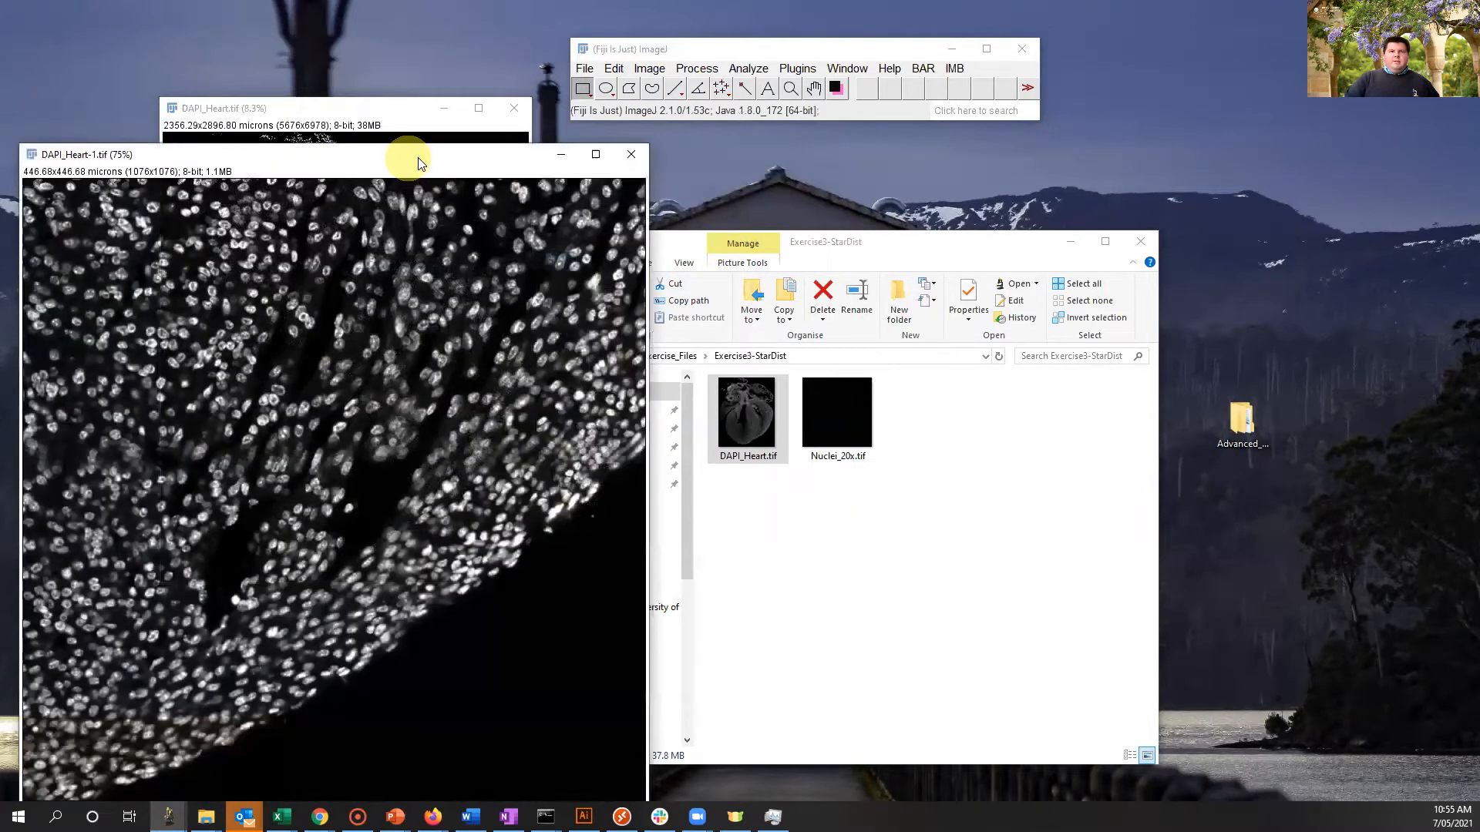
{"action": "left_click_drag", "start_coordinate": [419, 164], "coordinate": [505, 133]}
{"action": "left_click", "coordinate": [797, 68]}
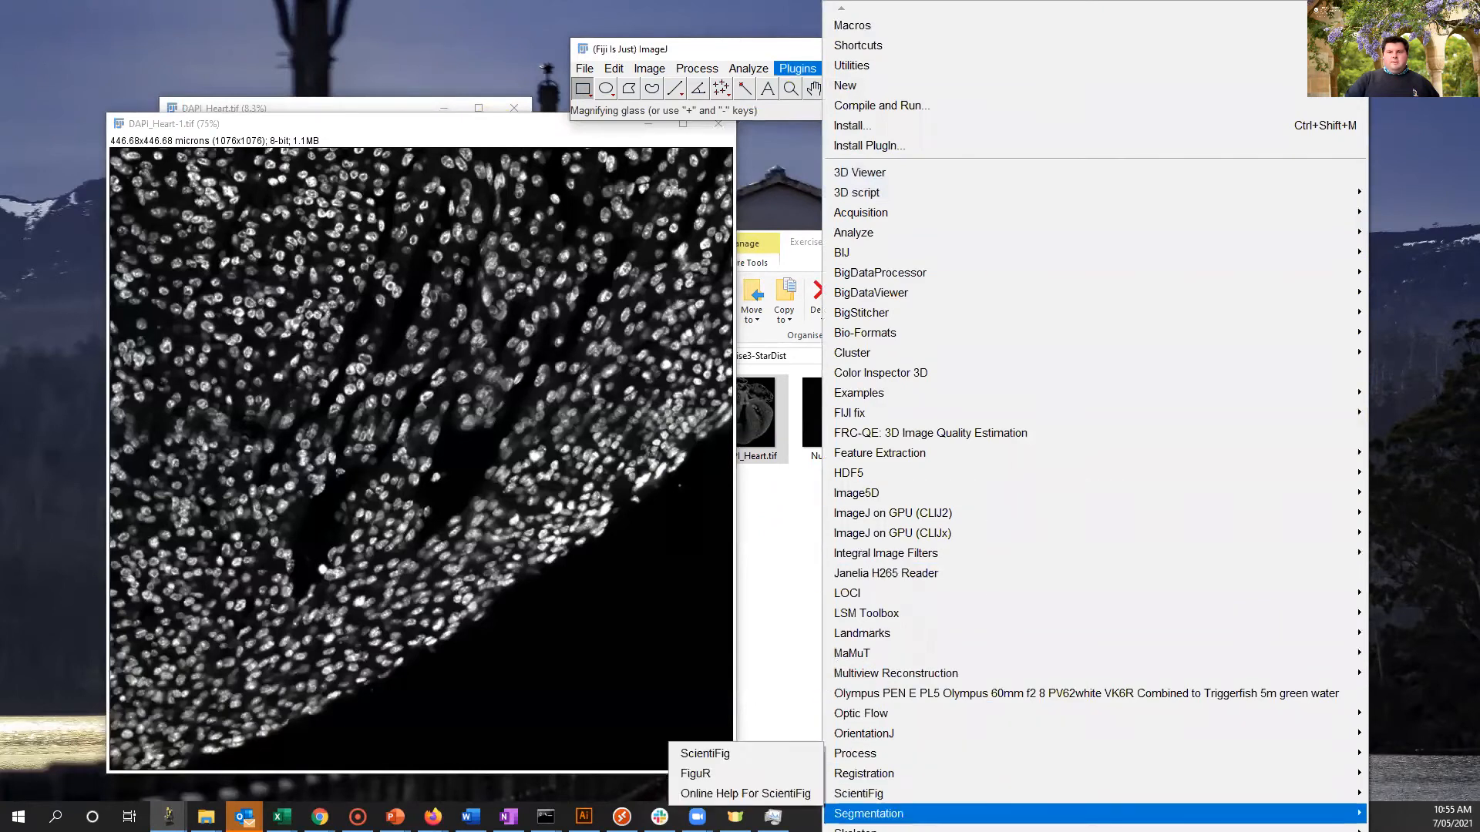
{"action": "mouse_move", "coordinate": [869, 813]}
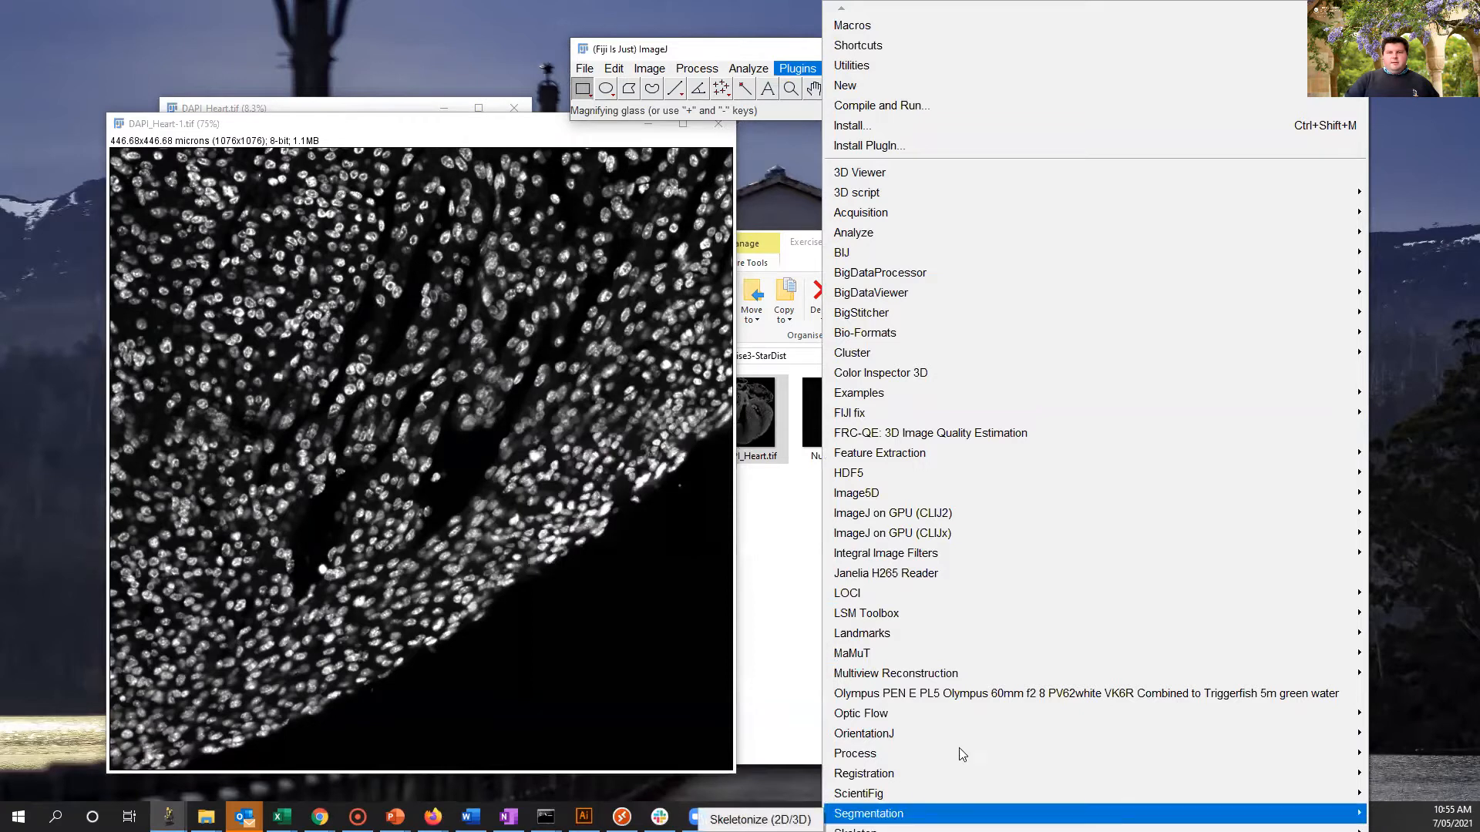
{"action": "left_click", "coordinate": [654, 70]}
{"action": "left_click", "coordinate": [677, 54]}
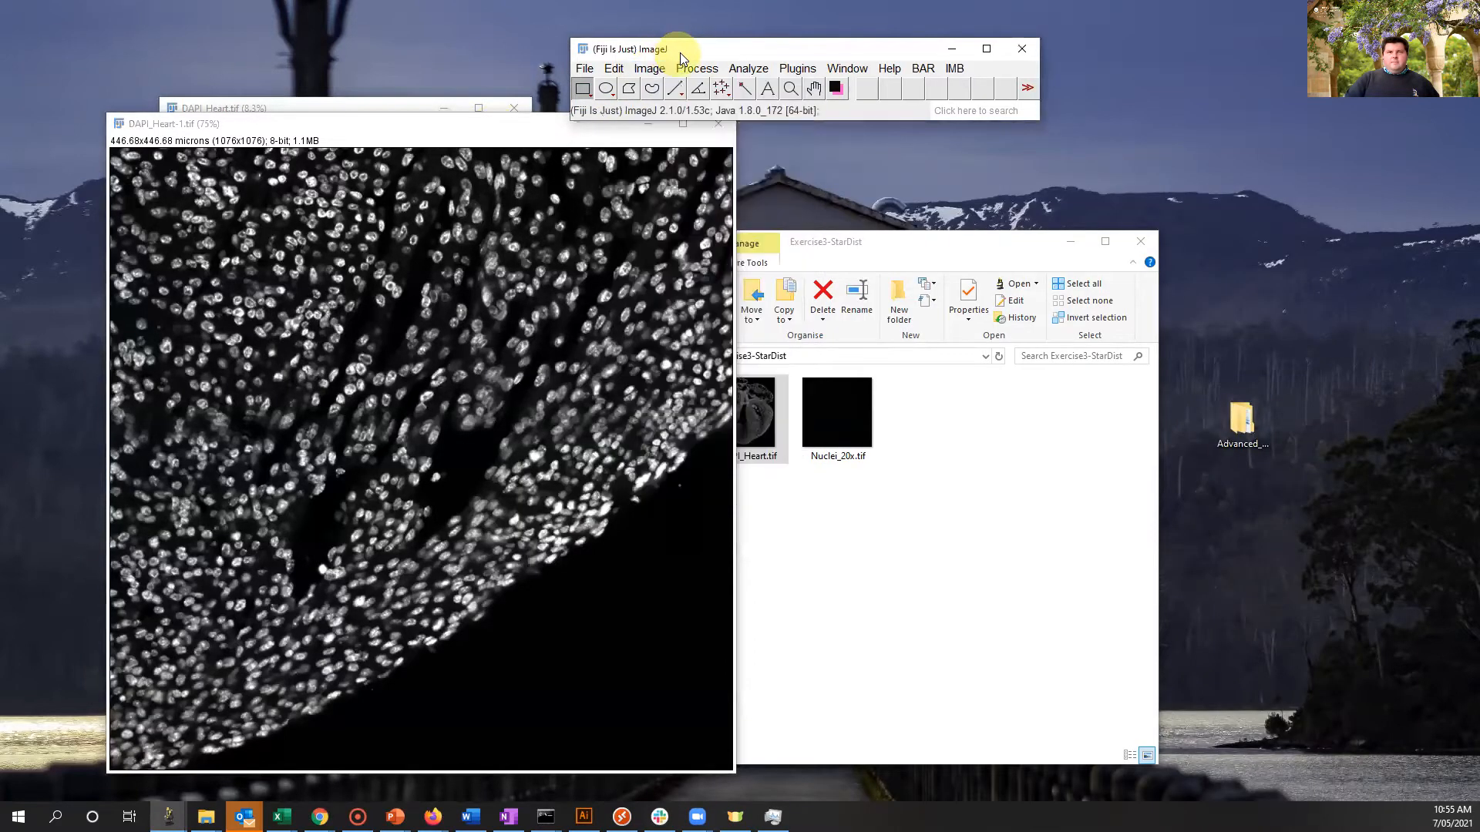
Find the StarDist 2D command through the quick search and launch it on the cropped DAPI_Heart-1.tif image.
{"action": "left_click_drag", "start_coordinate": [677, 54], "coordinate": [741, 42]}
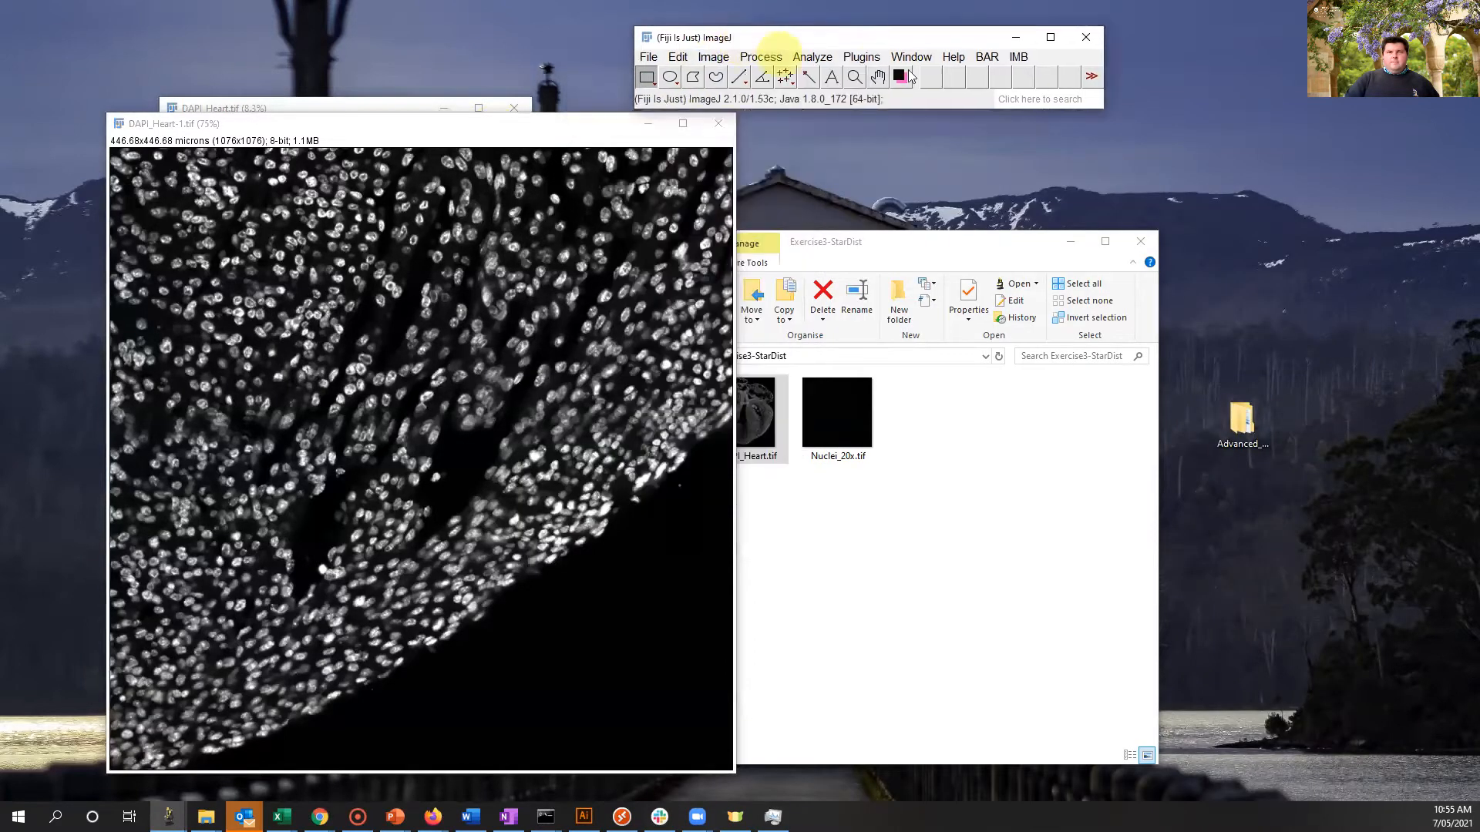
{"action": "left_click", "coordinate": [1015, 100]}
{"action": "type", "text": "sta"}
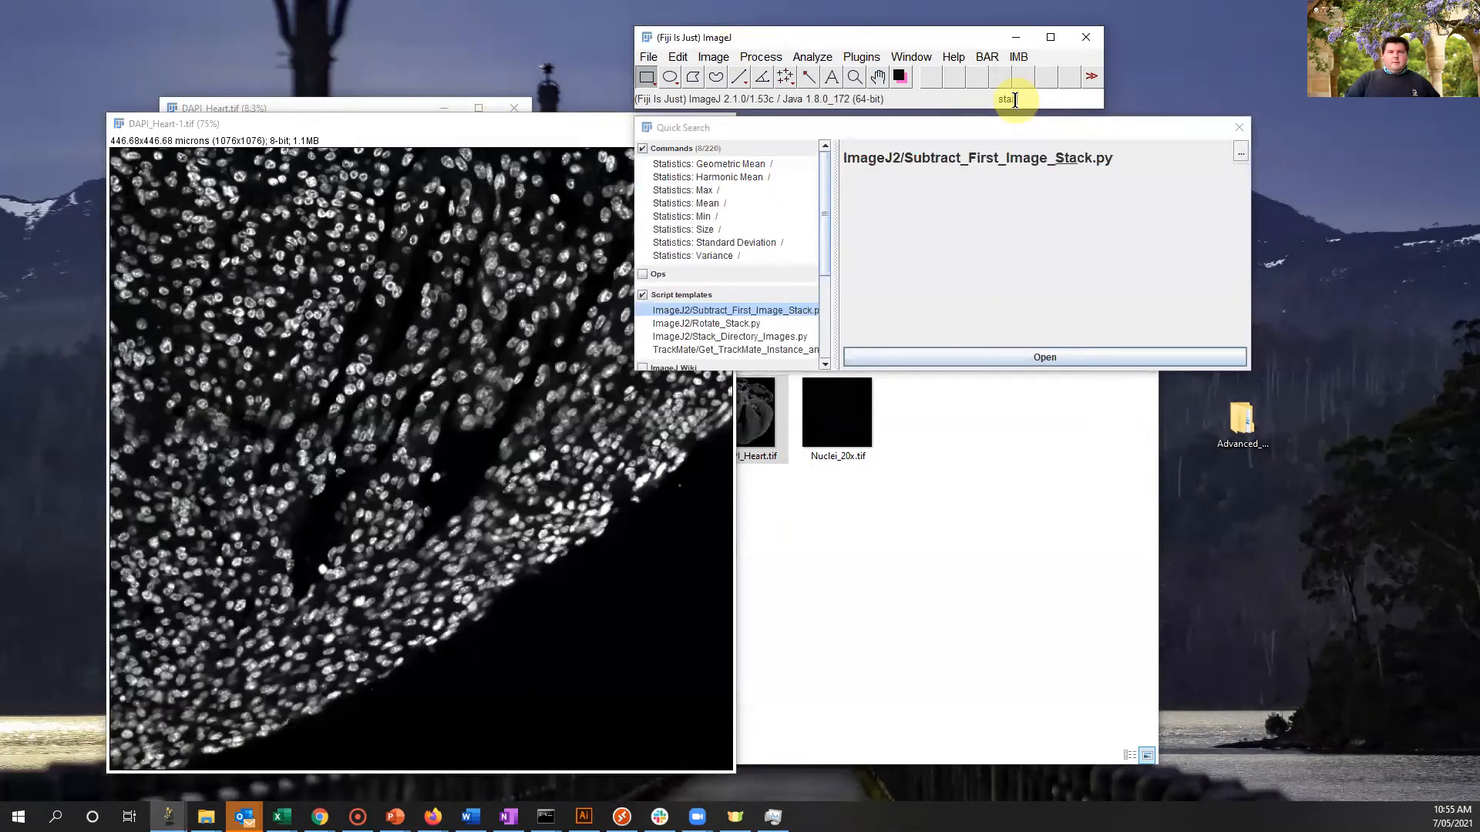
{"action": "type", "text": "ar"}
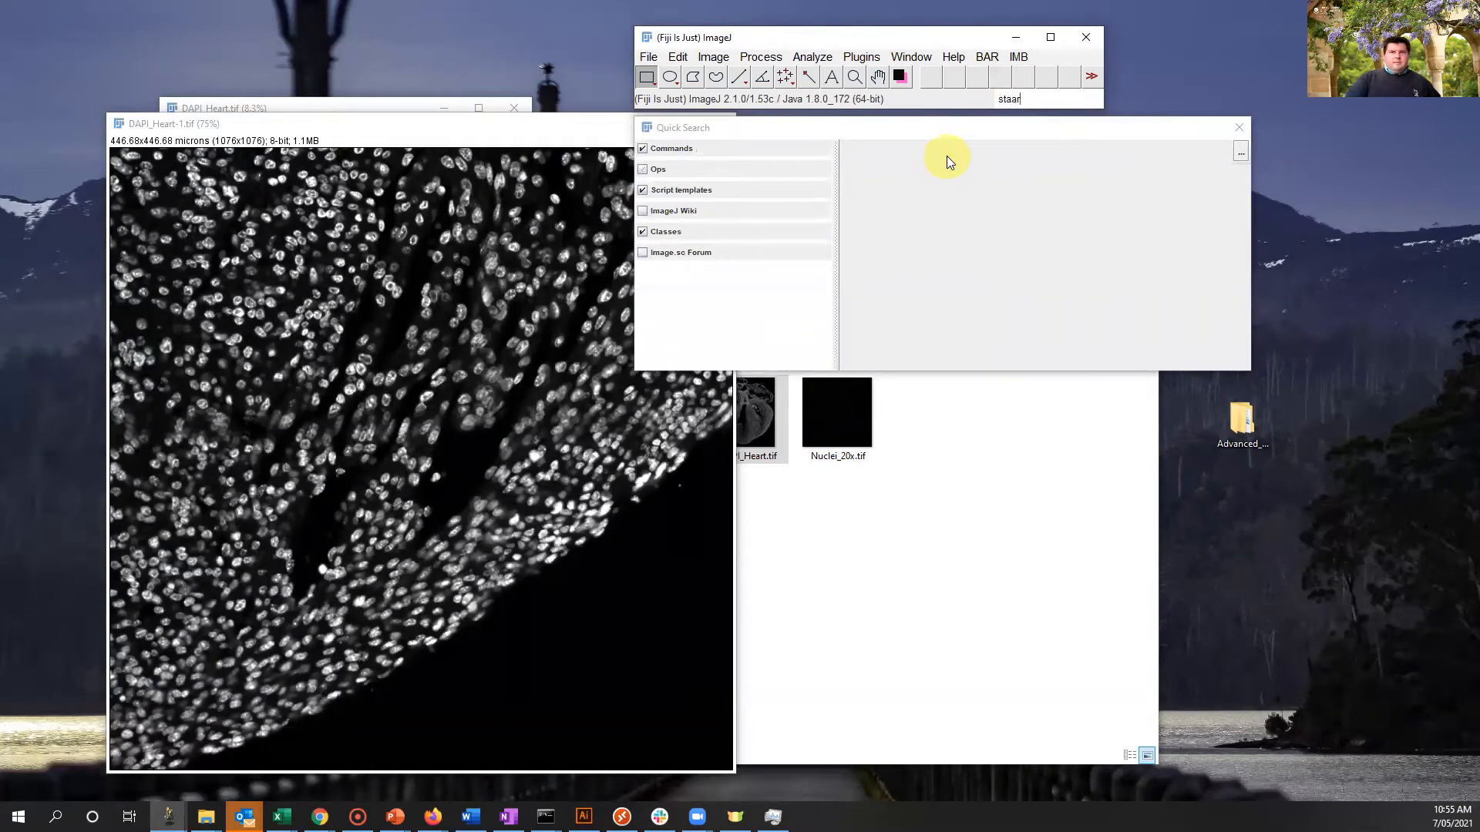
{"action": "key", "text": "BackSpace"}
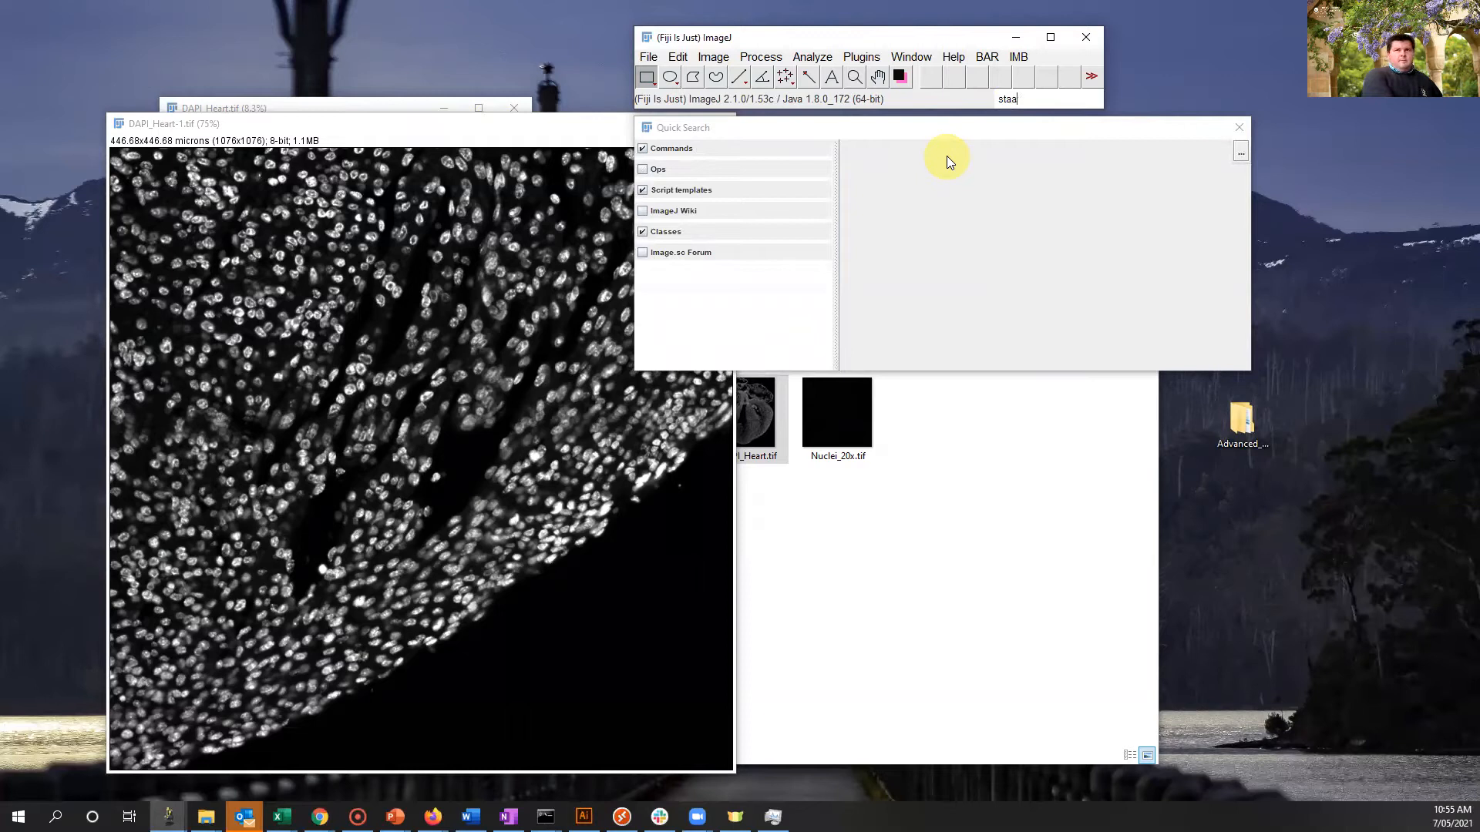
{"action": "key", "text": "BackSpace"}
{"action": "type", "text": "rd"}
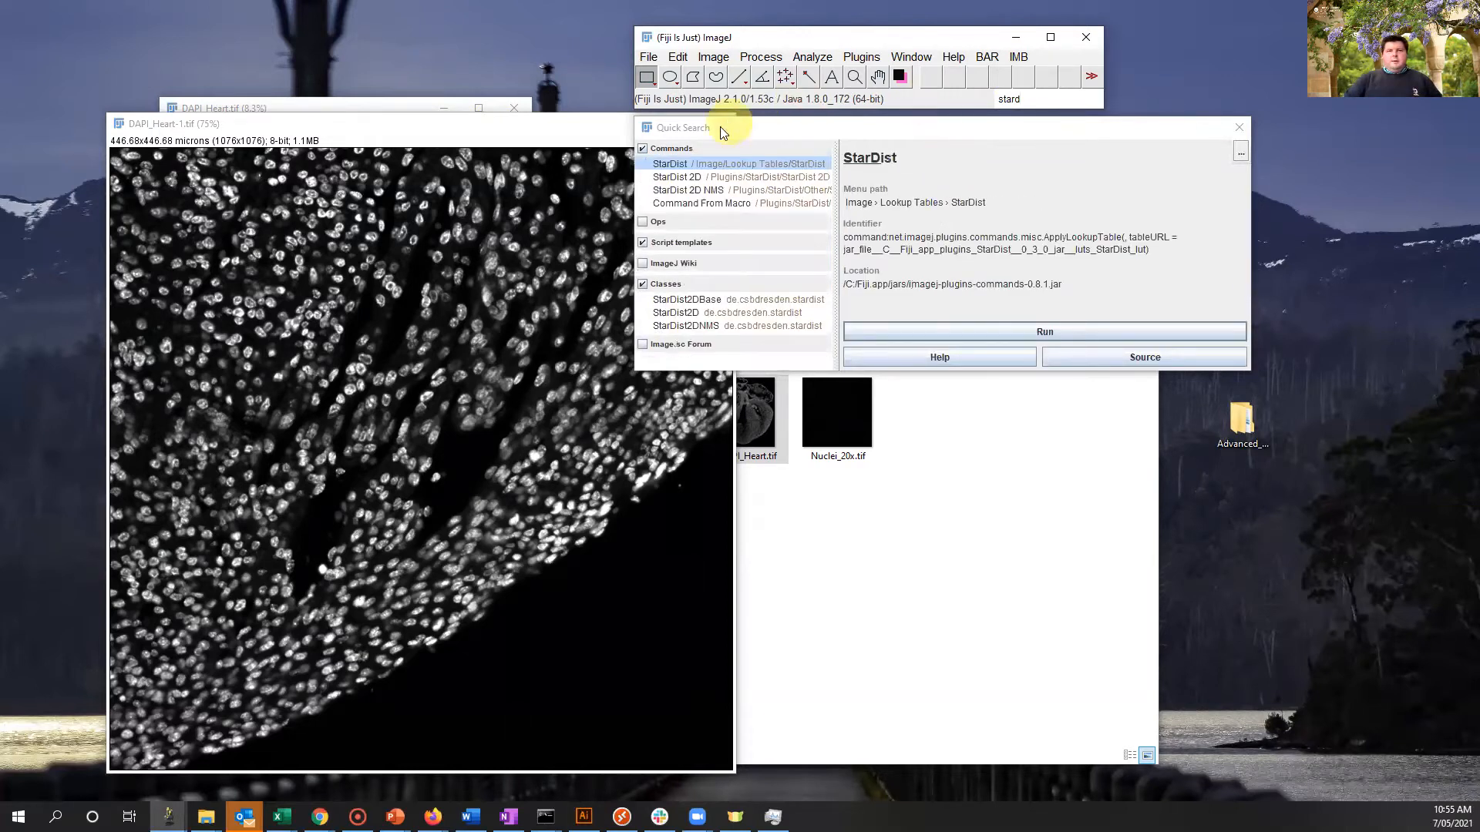
{"action": "left_click", "coordinate": [675, 179]}
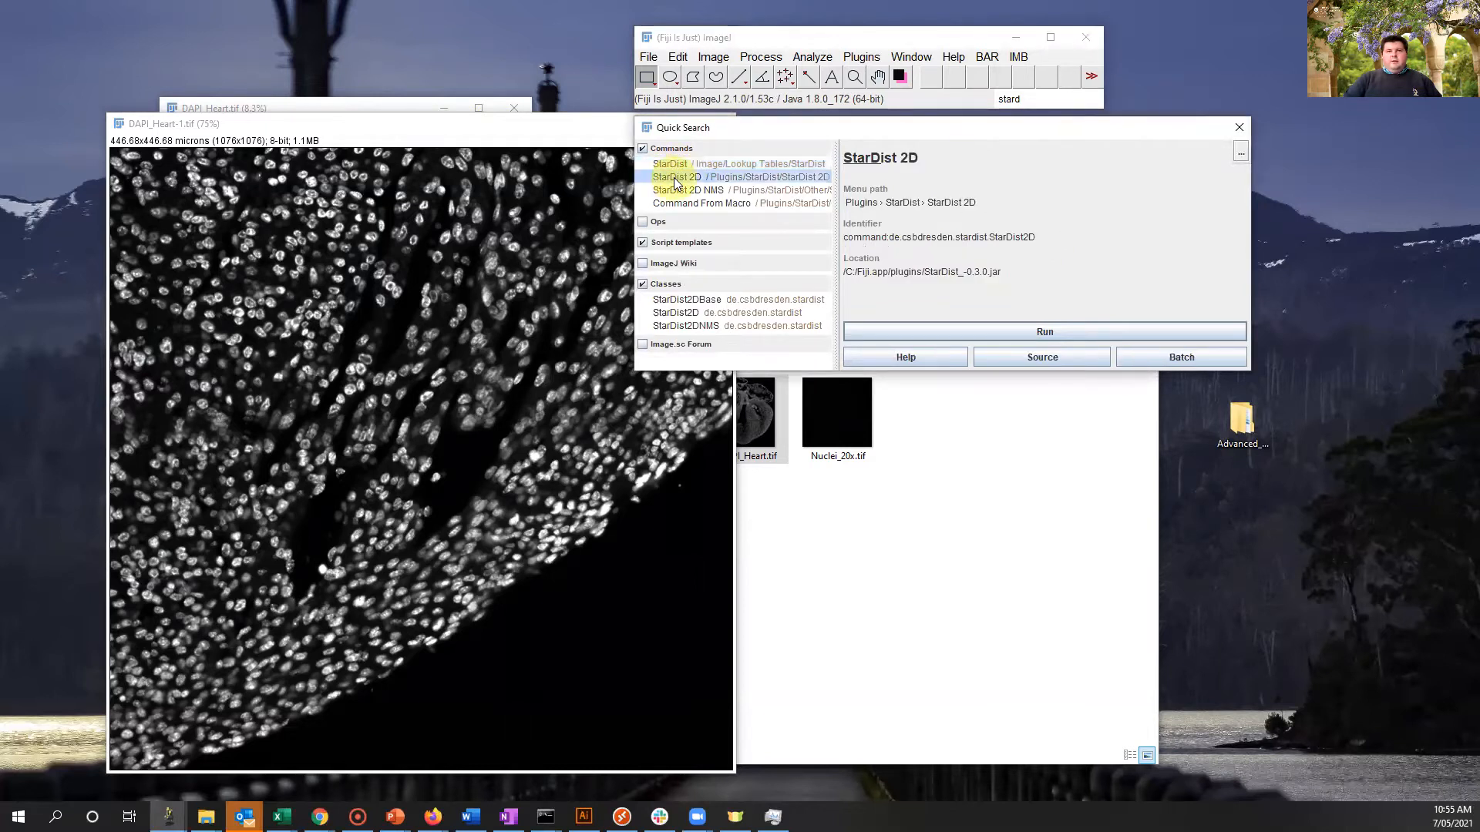
{"action": "left_click", "coordinate": [1040, 336]}
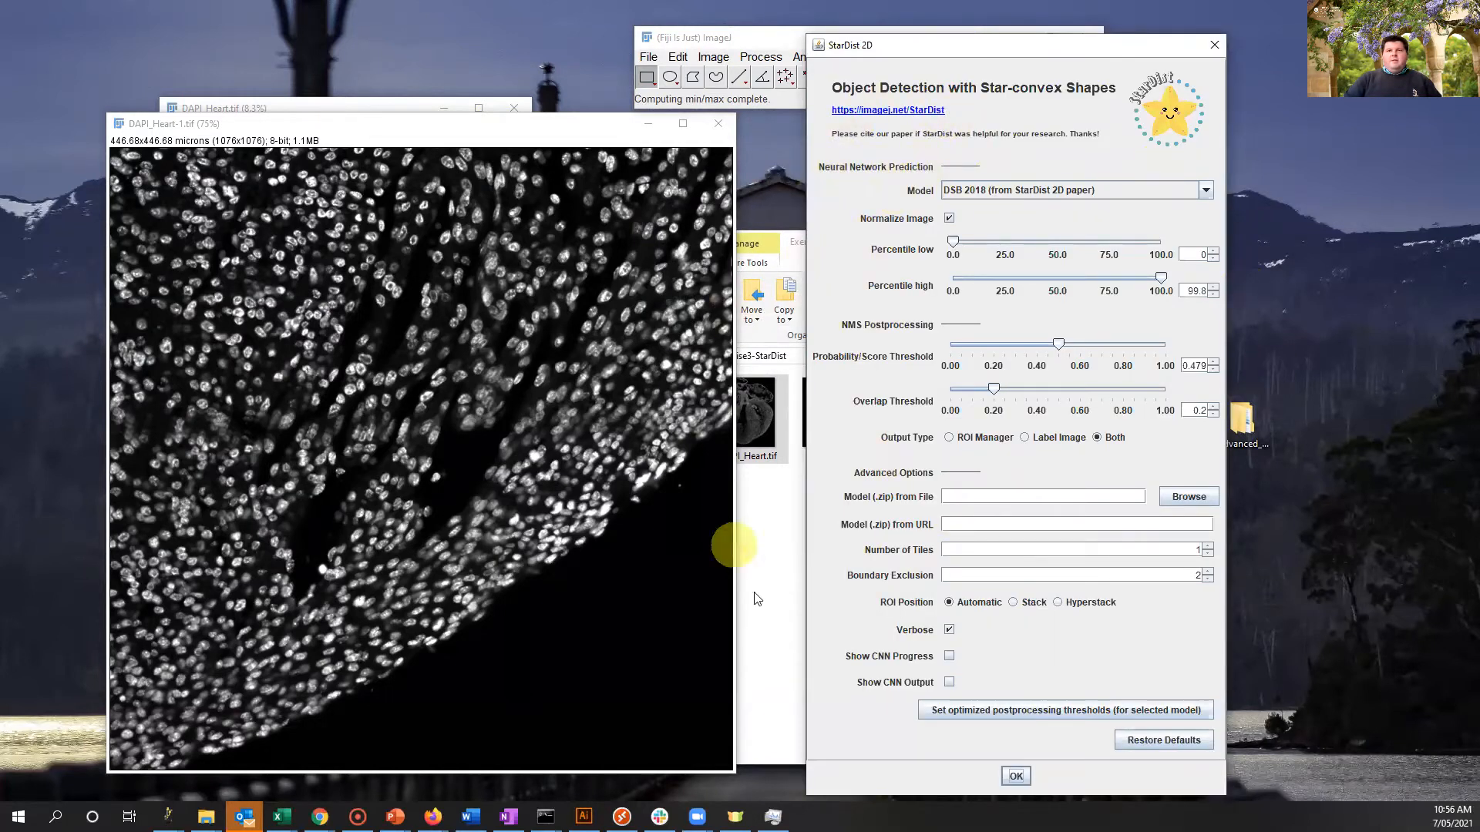
Set the StarDist model to Versatile (fluorescent nuclei) and run the nuclei detection with both output types.
{"action": "left_click", "coordinate": [1036, 189]}
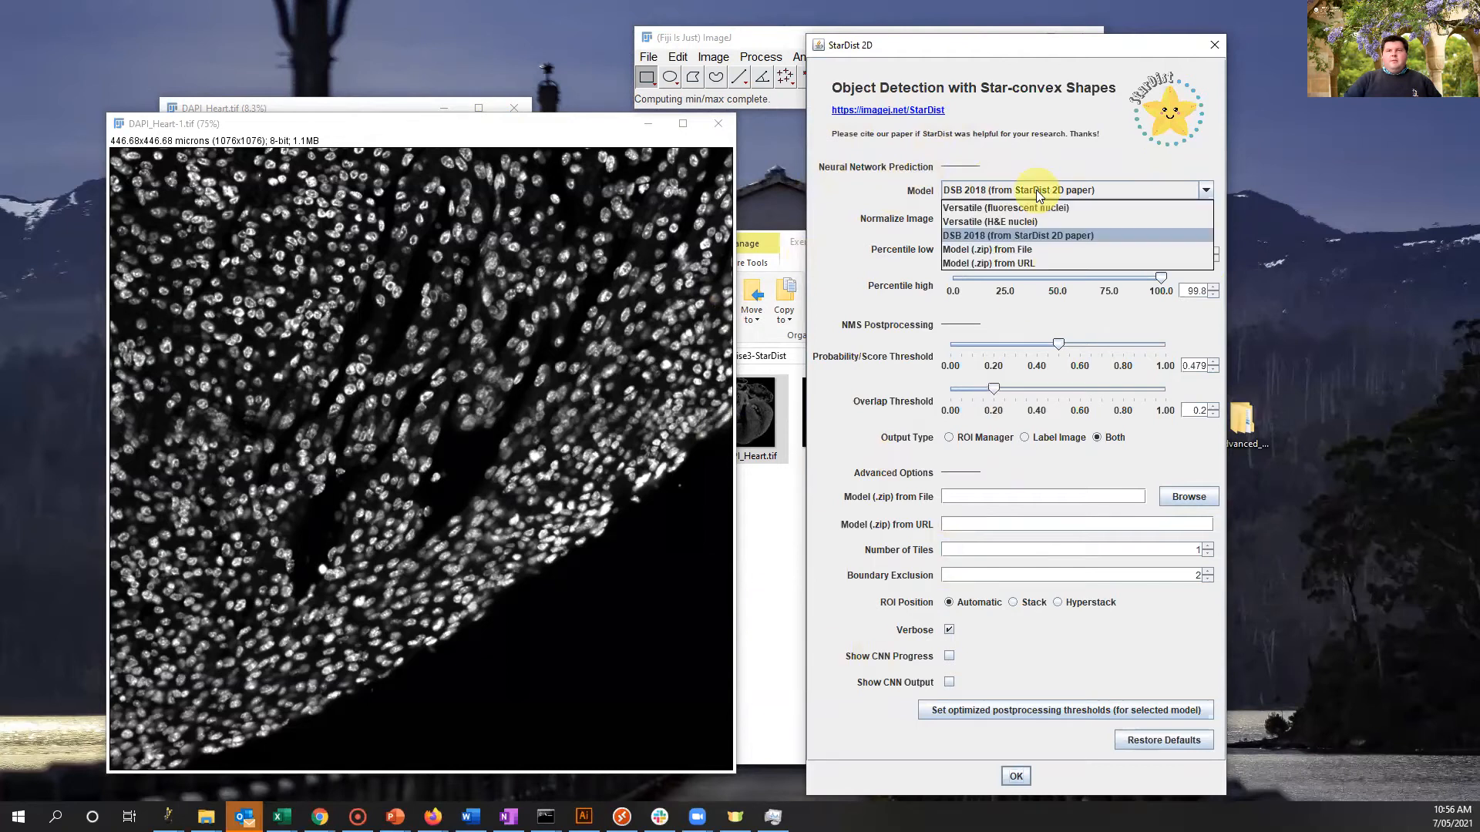
{"action": "left_click", "coordinate": [1035, 207]}
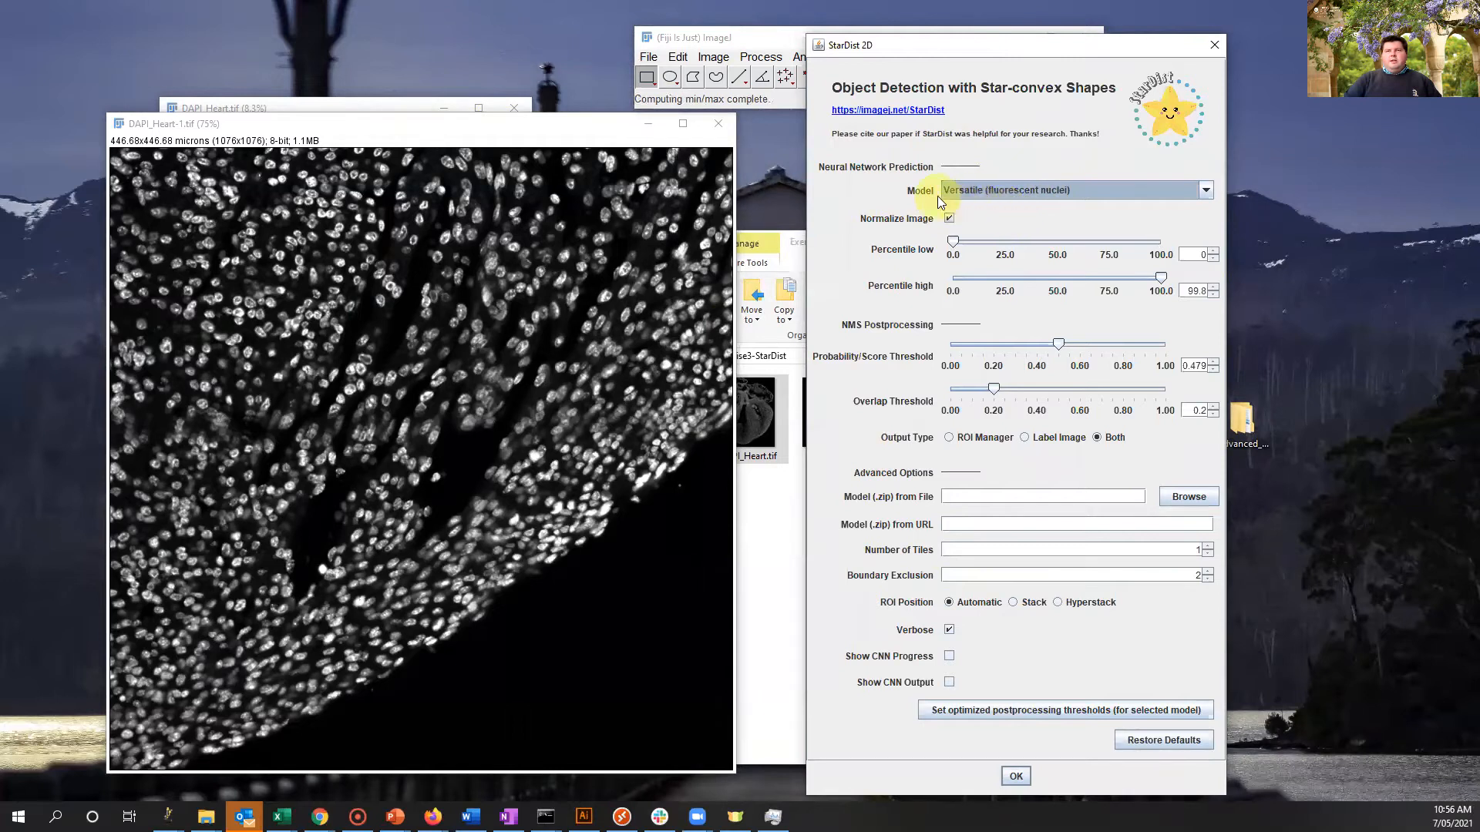
{"action": "left_click", "coordinate": [1014, 777]}
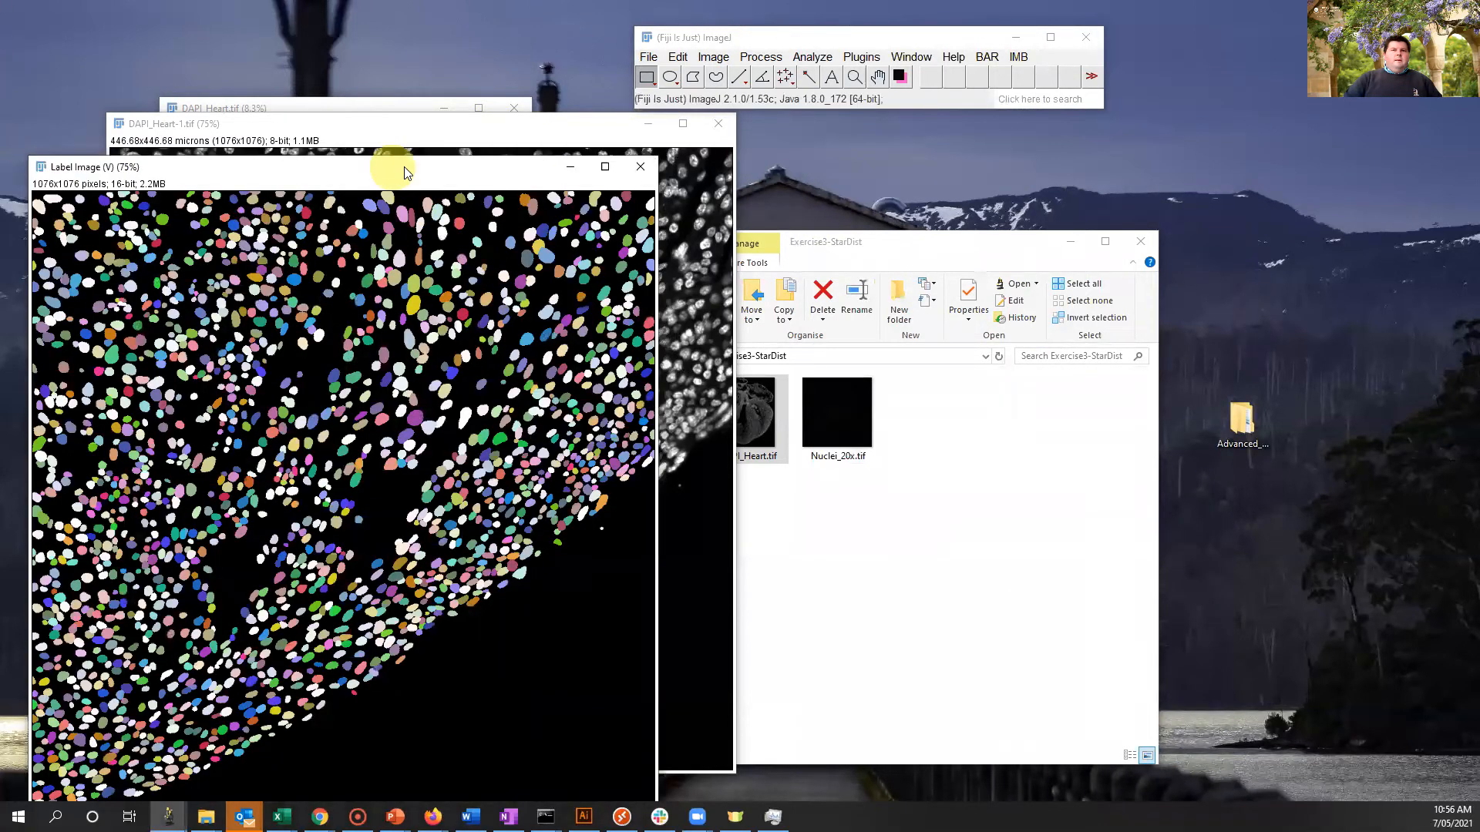
Place the label image beside the cropped heart image and overlay all detected ROIs with their labels on the crop.
{"action": "left_click_drag", "start_coordinate": [404, 173], "coordinate": [1126, 127]}
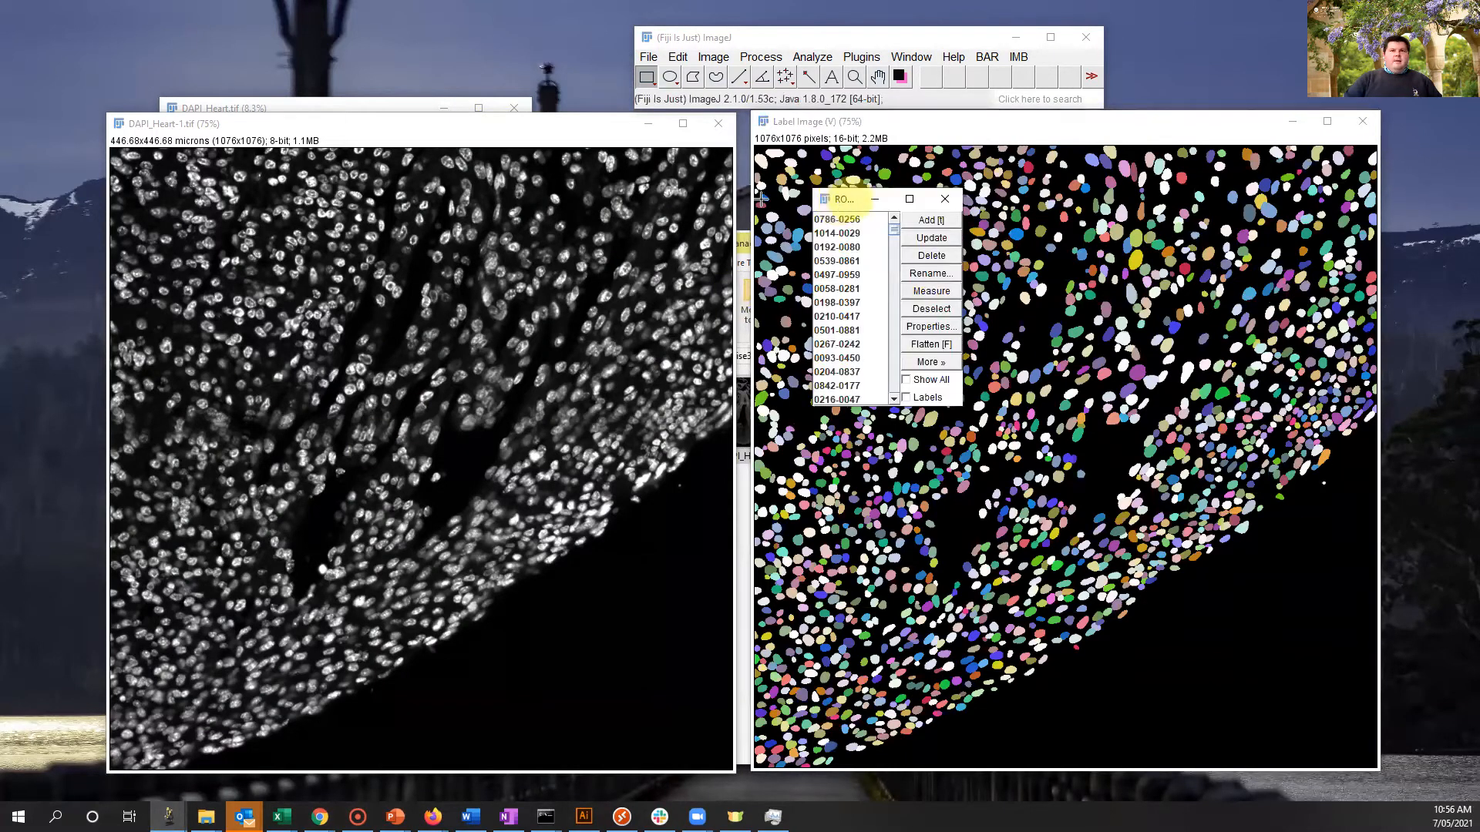
{"action": "left_click", "coordinate": [464, 128]}
{"action": "left_click", "coordinate": [906, 380]}
{"action": "left_click", "coordinate": [907, 397]}
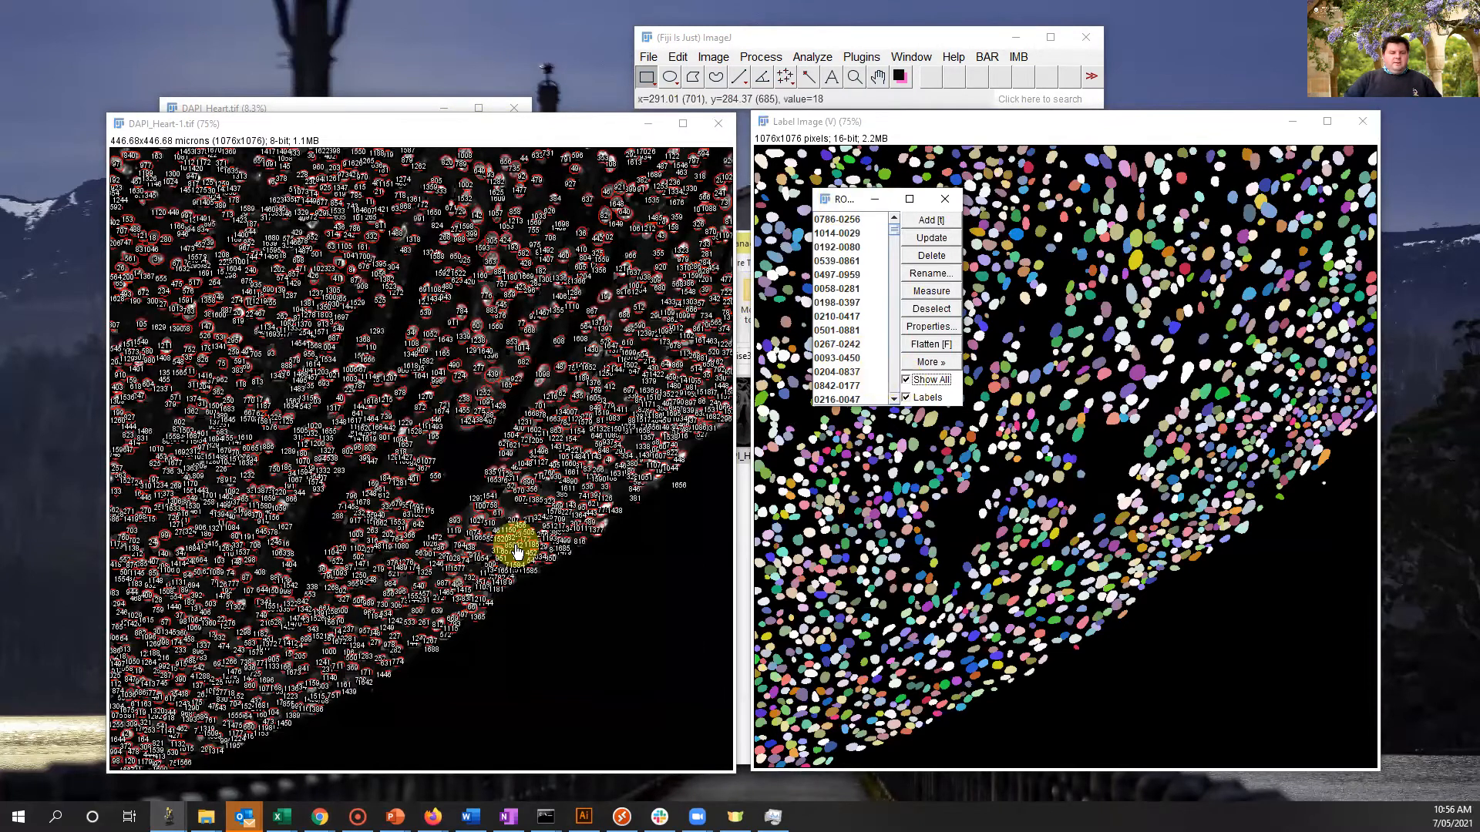
Examine the numbered nuclei outlines up close along the tissue edge of the cropped heart image.
{"action": "left_click", "coordinate": [513, 626]}
{"action": "scroll", "coordinate": [512, 626], "scroll_direction": "up", "scroll_amount": 4}
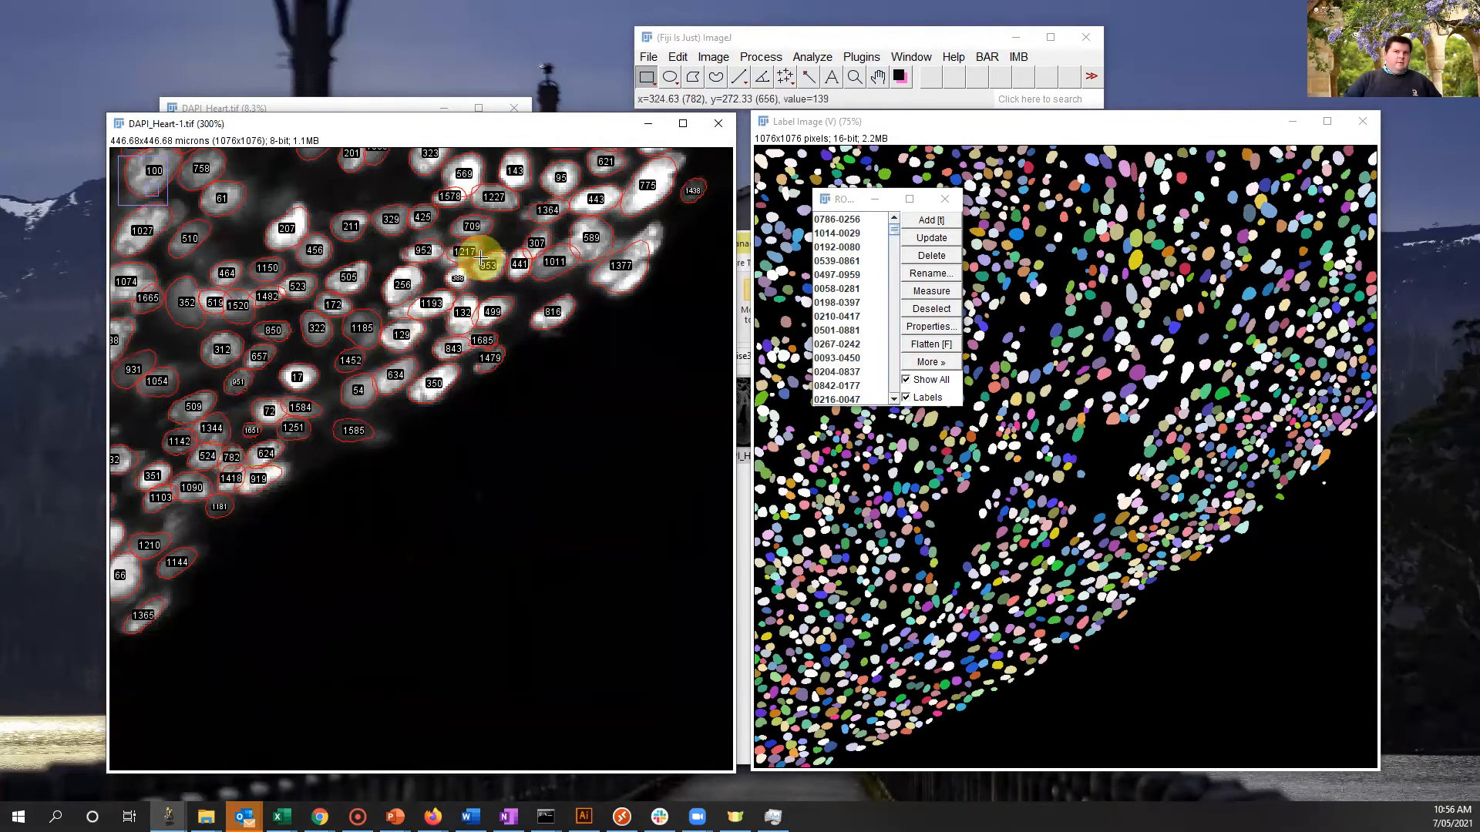
{"action": "scroll", "coordinate": [482, 257], "scroll_direction": "down", "scroll_amount": 6}
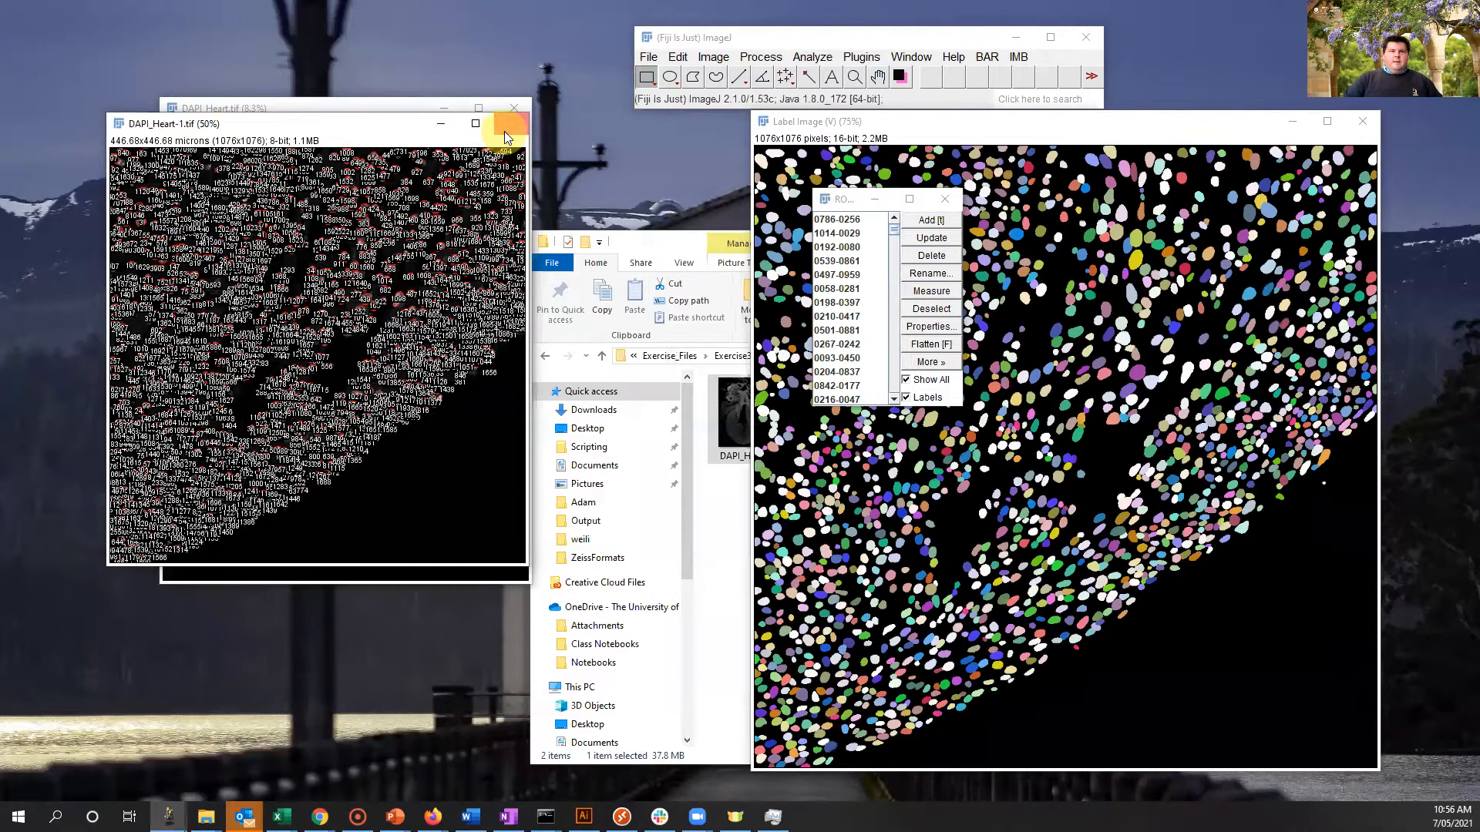
Close the cropped image, its label image, the ROI Manager and the original DAPI_Heart.tif.
{"action": "left_click", "coordinate": [506, 133]}
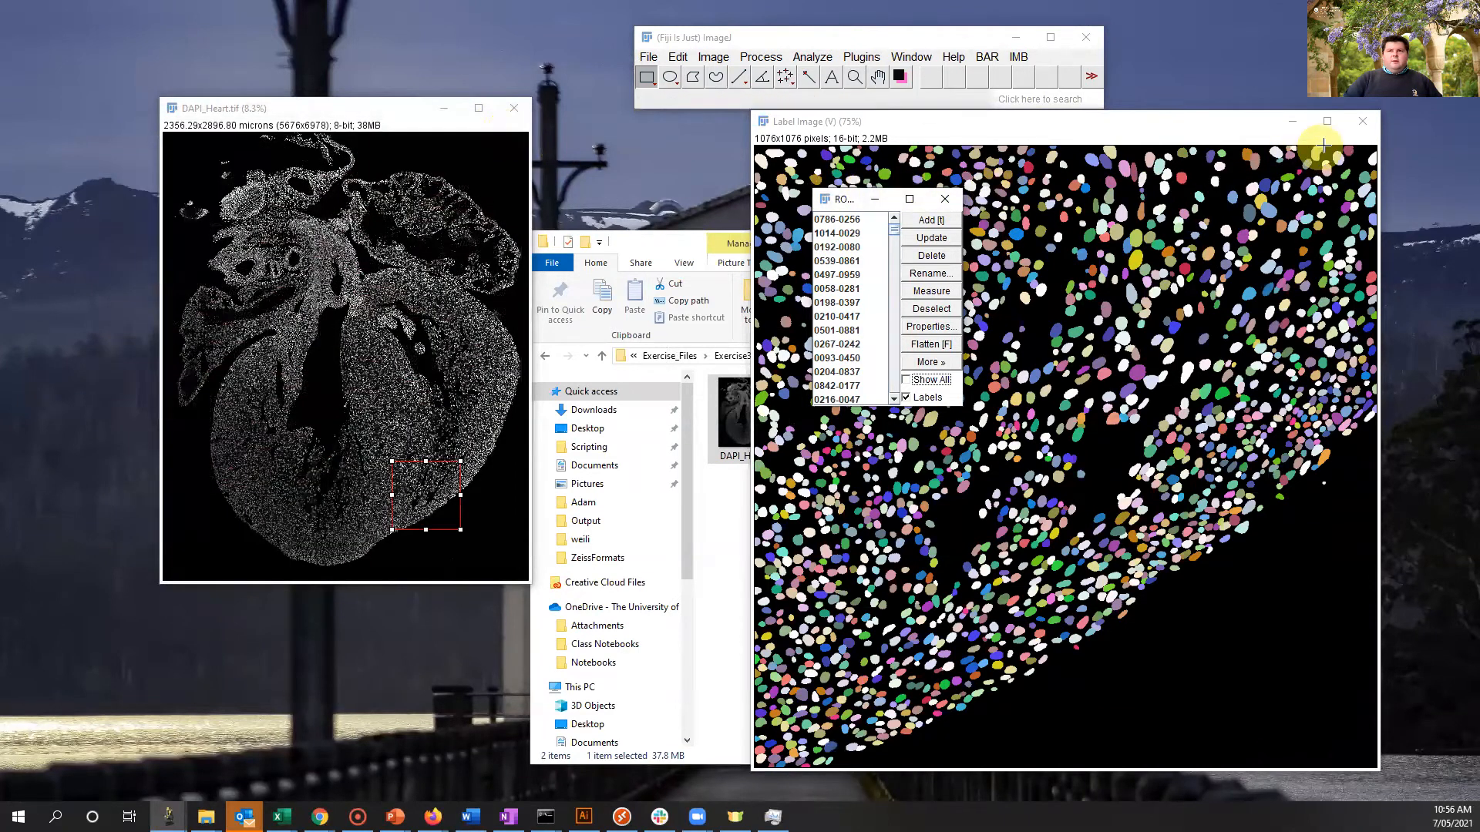
{"action": "left_click", "coordinate": [1362, 125]}
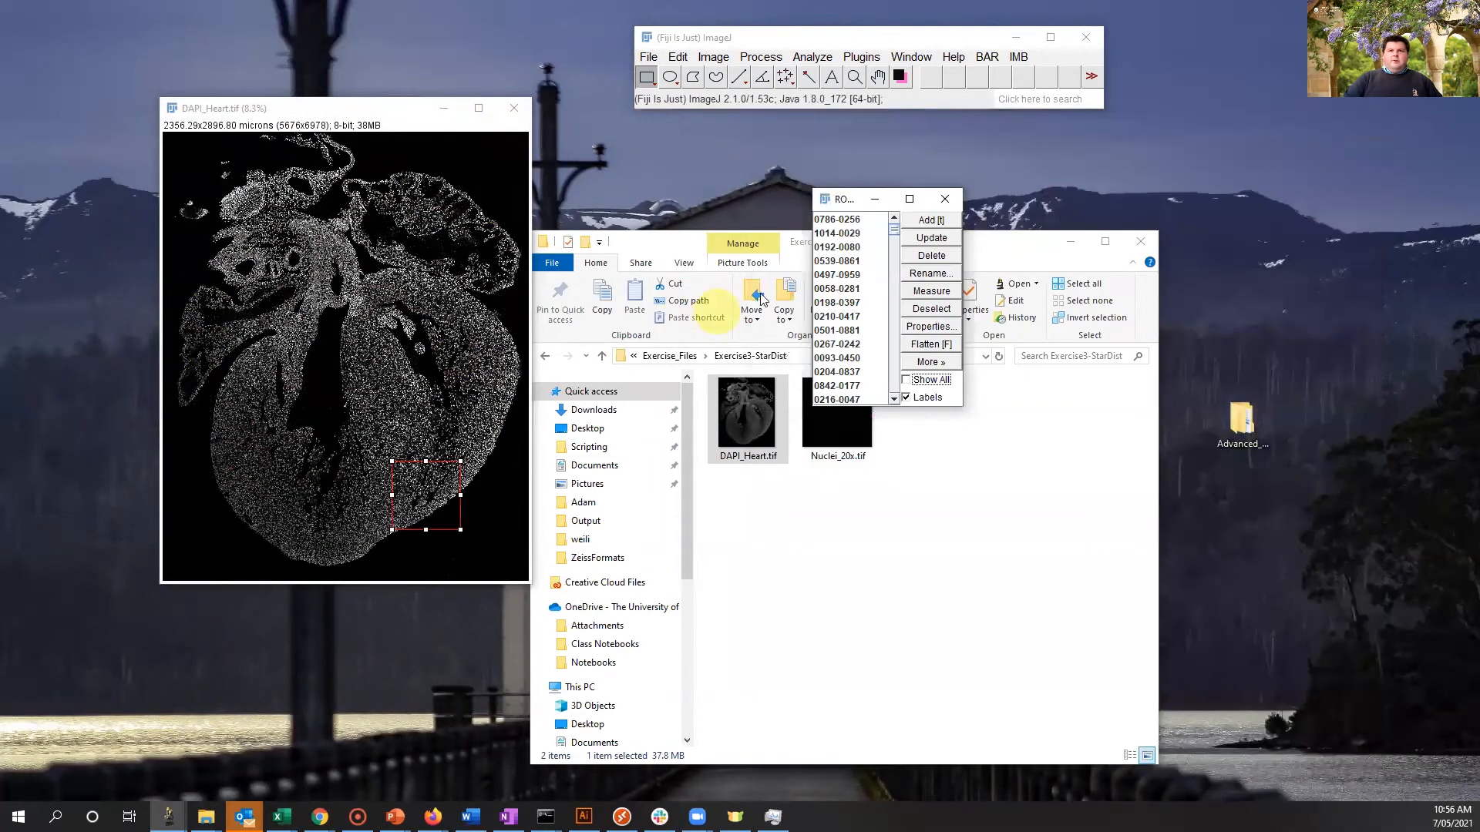
{"action": "left_click", "coordinate": [939, 204]}
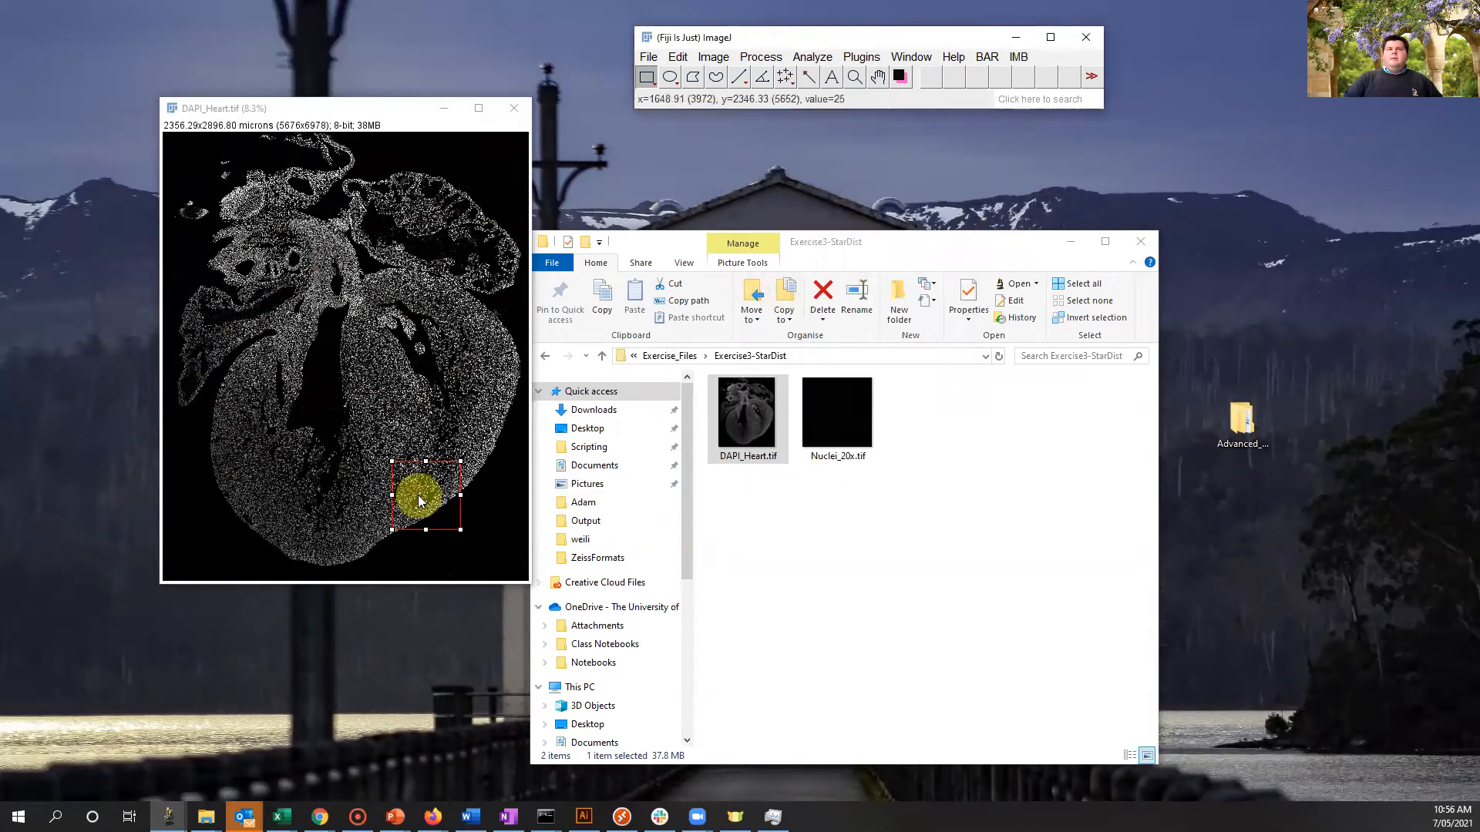
{"action": "left_click", "coordinate": [343, 481]}
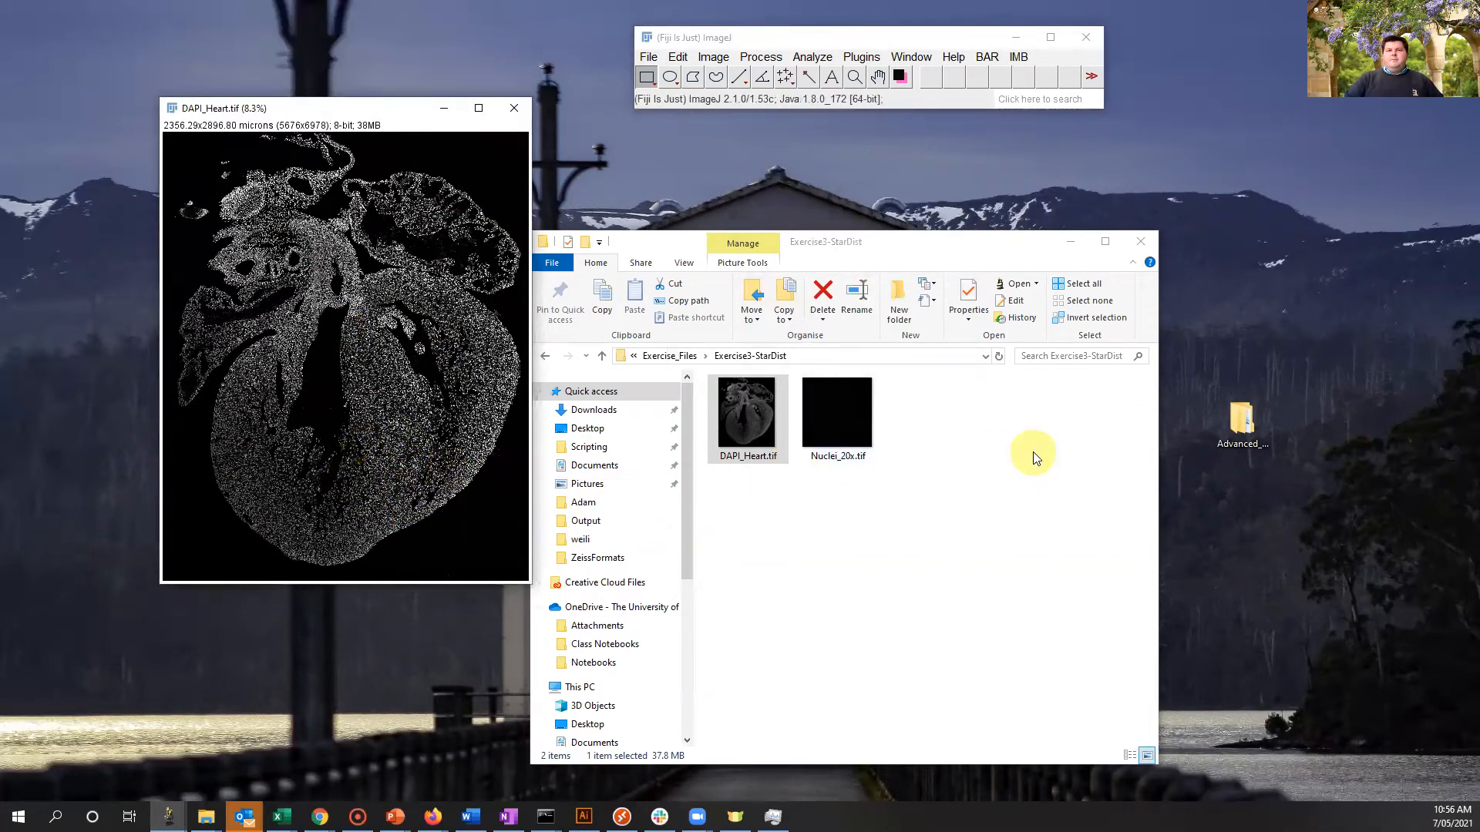
{"action": "left_click", "coordinate": [513, 108]}
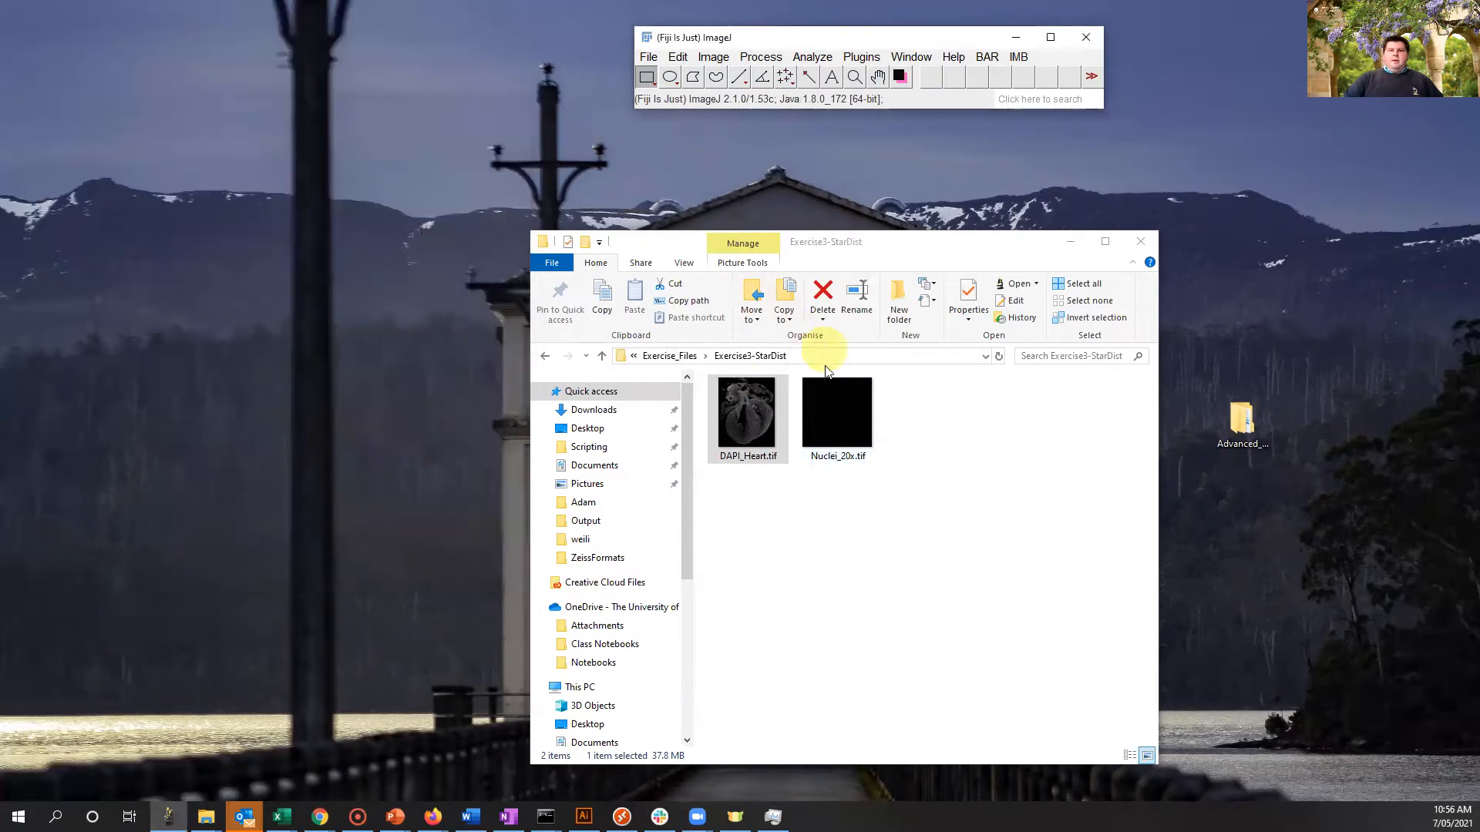
Open Nuclei_20x.tif in Fiji and run StarDist 2D on it with the Versatile (fluorescent nuclei) model.
{"action": "left_click", "coordinate": [836, 416]}
{"action": "left_click_drag", "start_coordinate": [834, 414], "coordinate": [885, 105]}
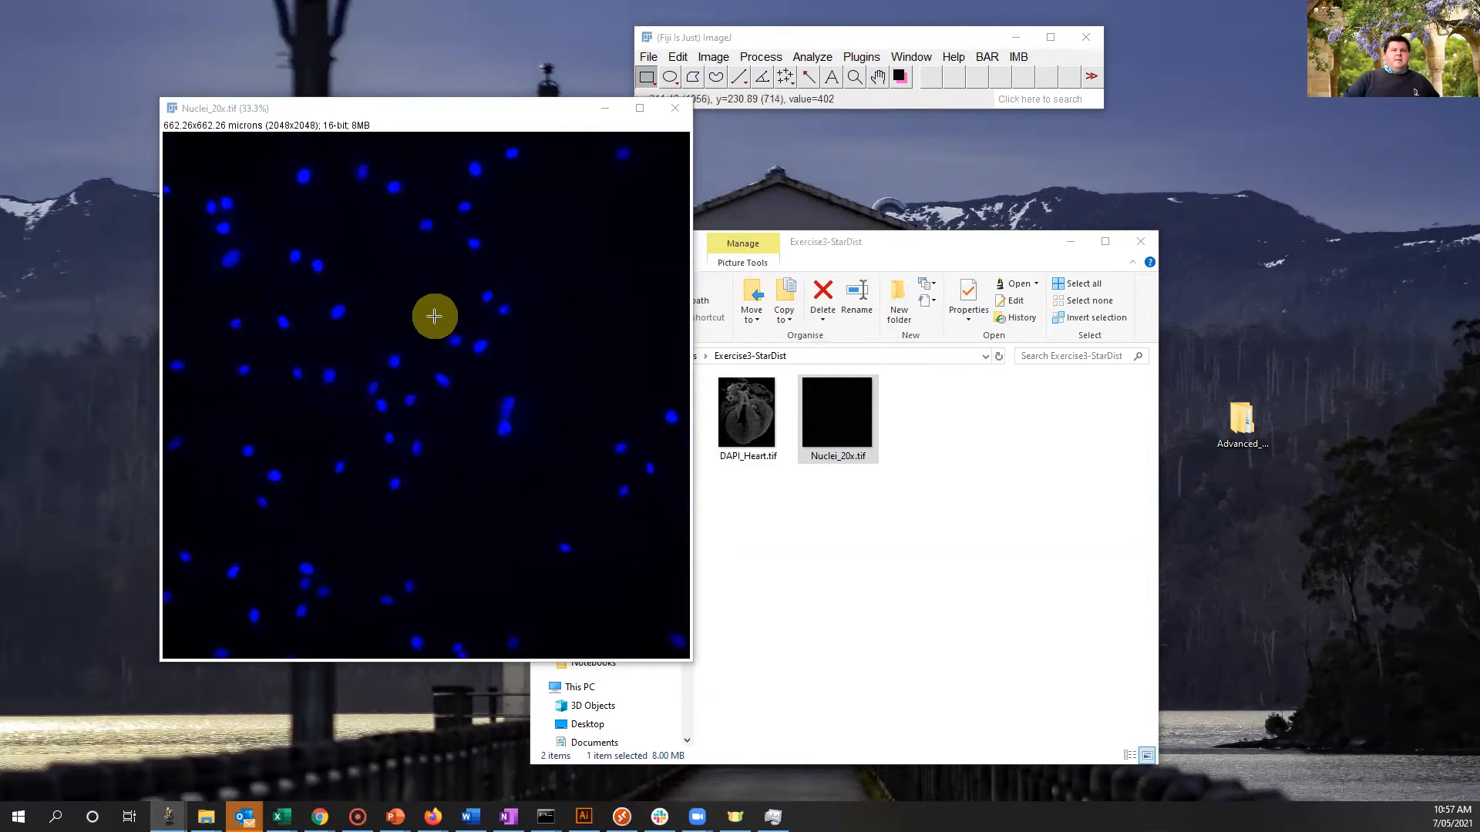
{"action": "left_click", "coordinate": [860, 57]}
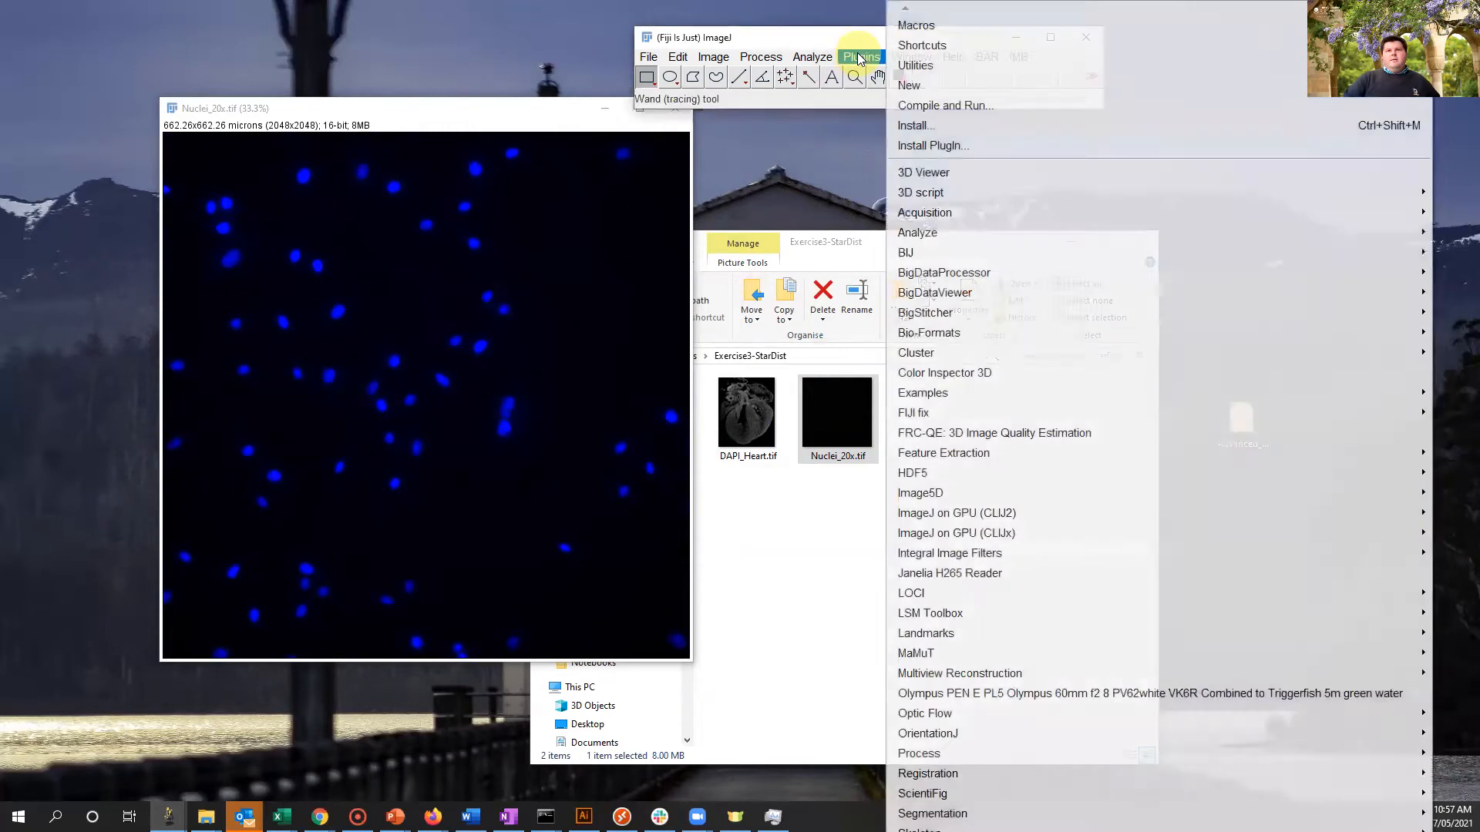
{"action": "left_click", "coordinate": [861, 57]}
{"action": "left_click", "coordinate": [1062, 100]}
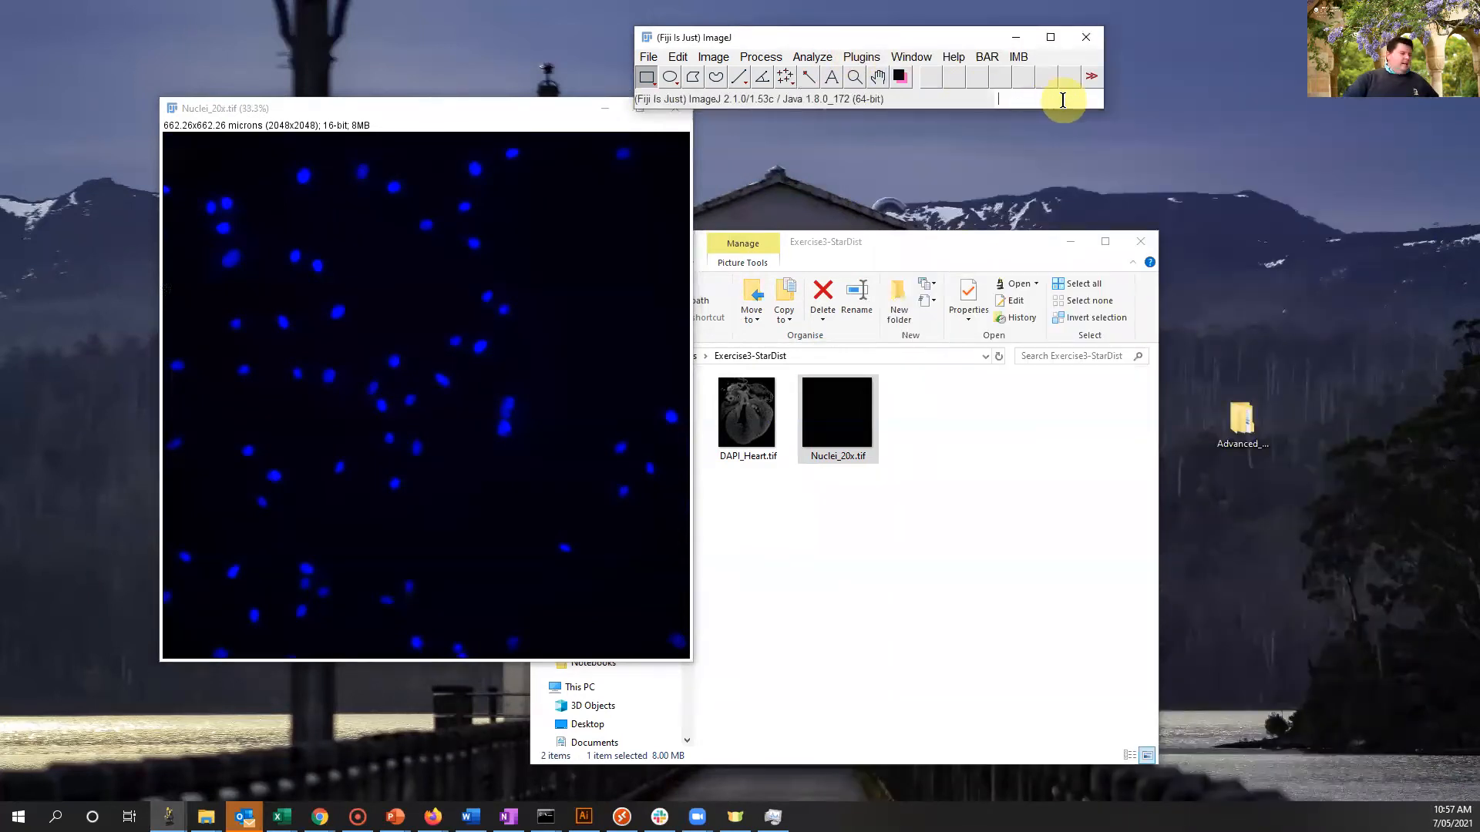
{"action": "type", "text": "stardis"}
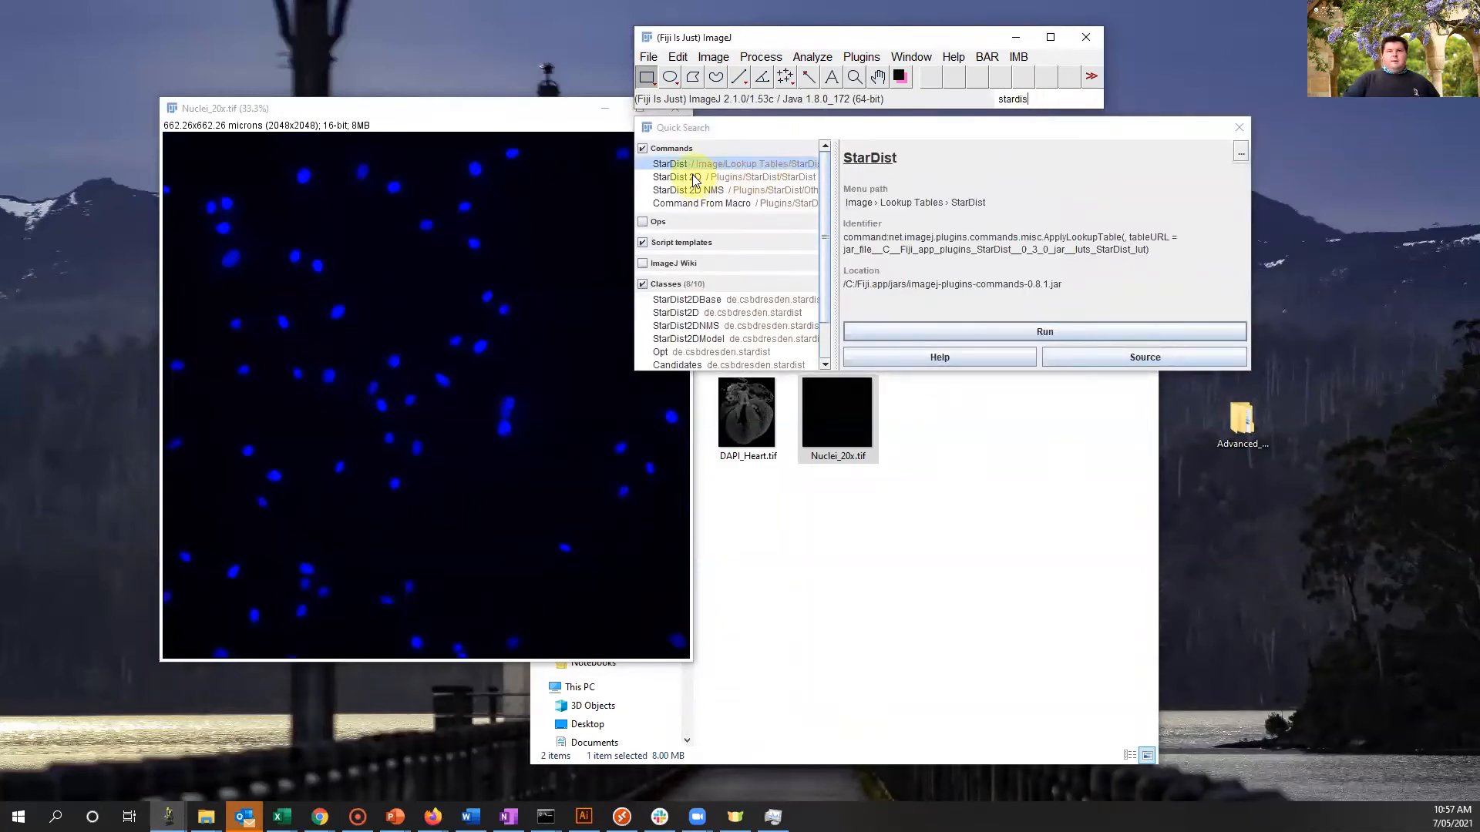
{"action": "left_click", "coordinate": [695, 178]}
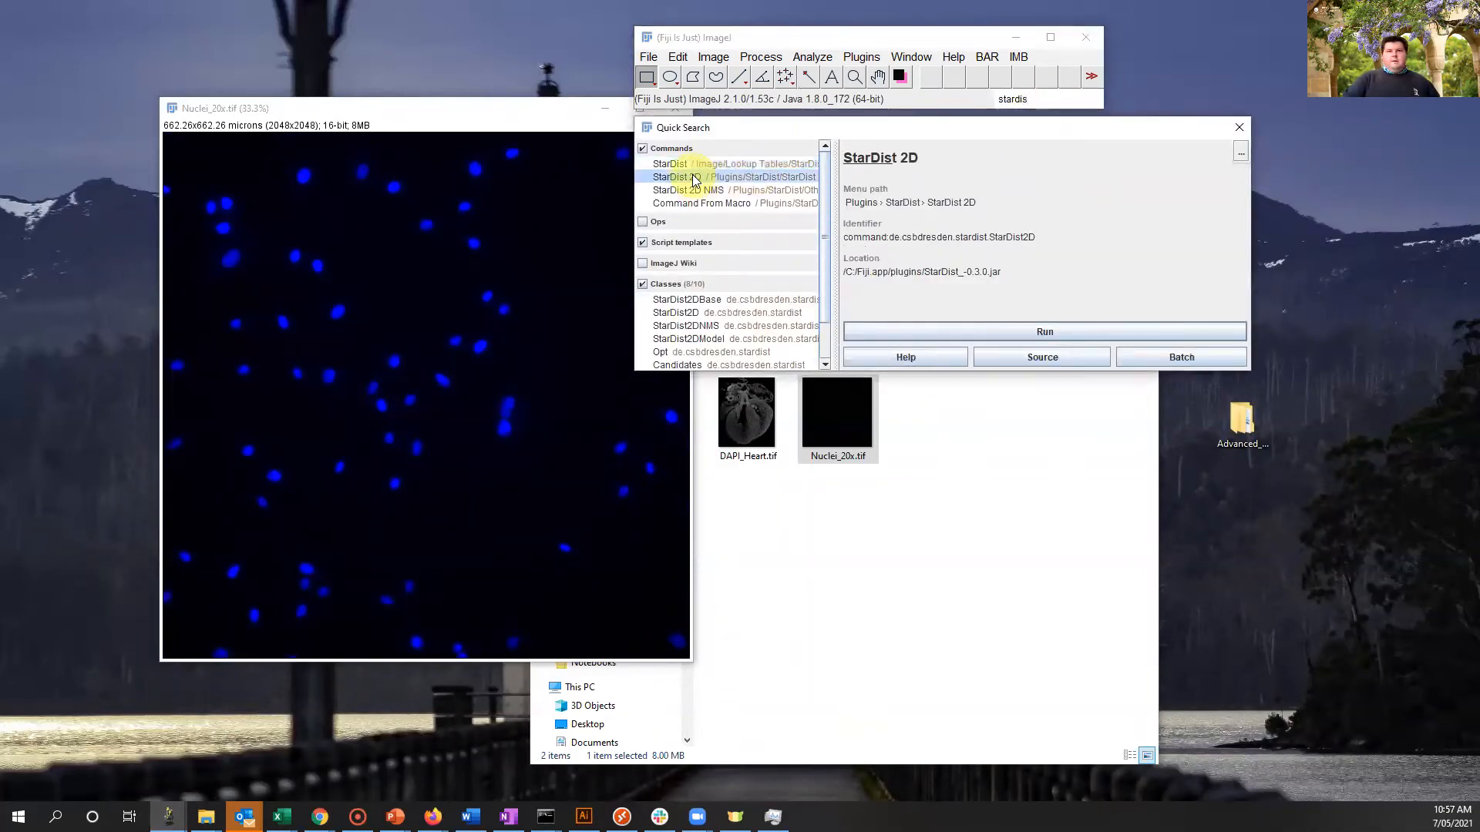
{"action": "left_click", "coordinate": [981, 335]}
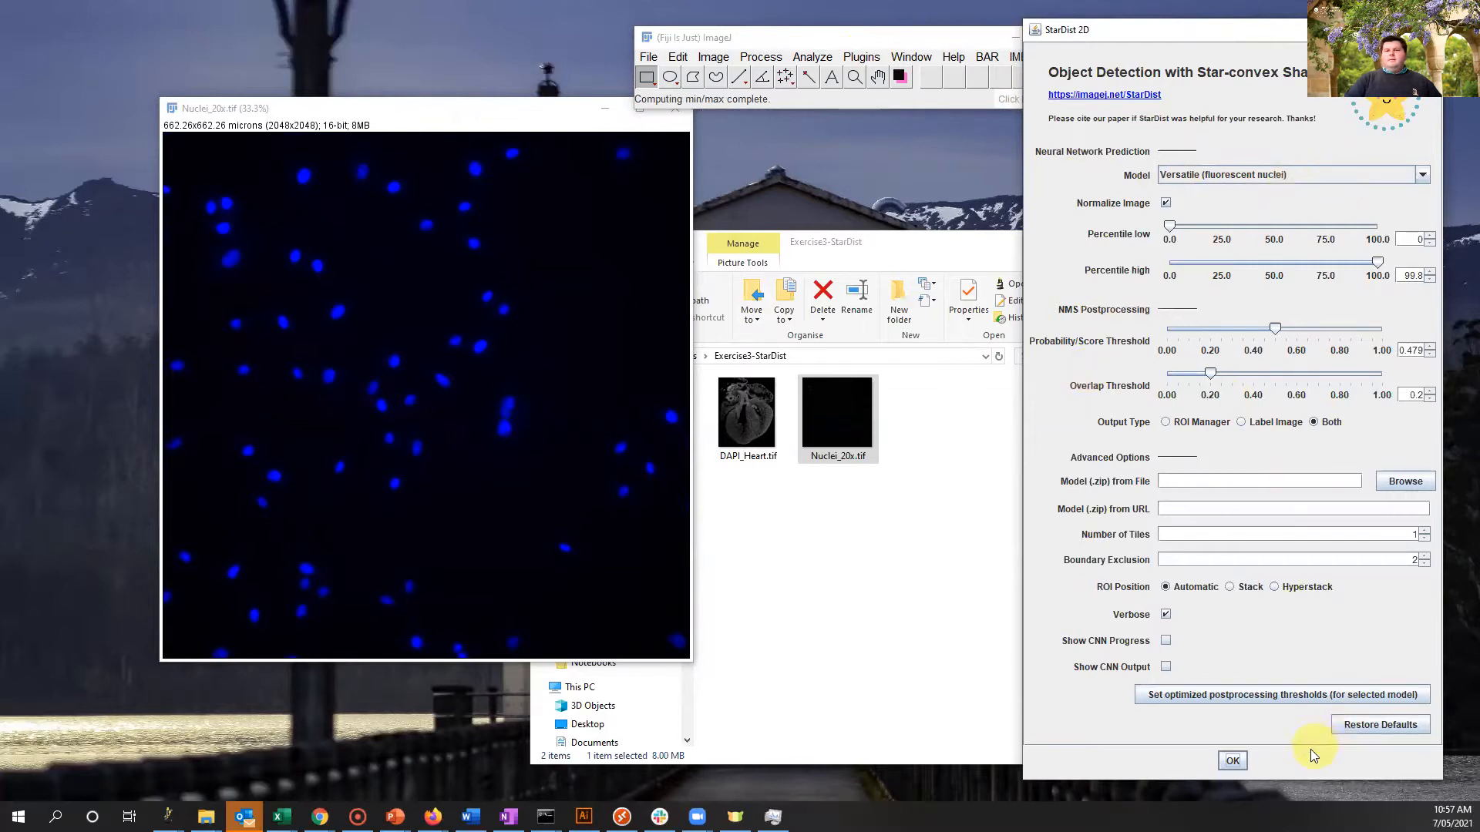
{"action": "left_click", "coordinate": [1241, 767]}
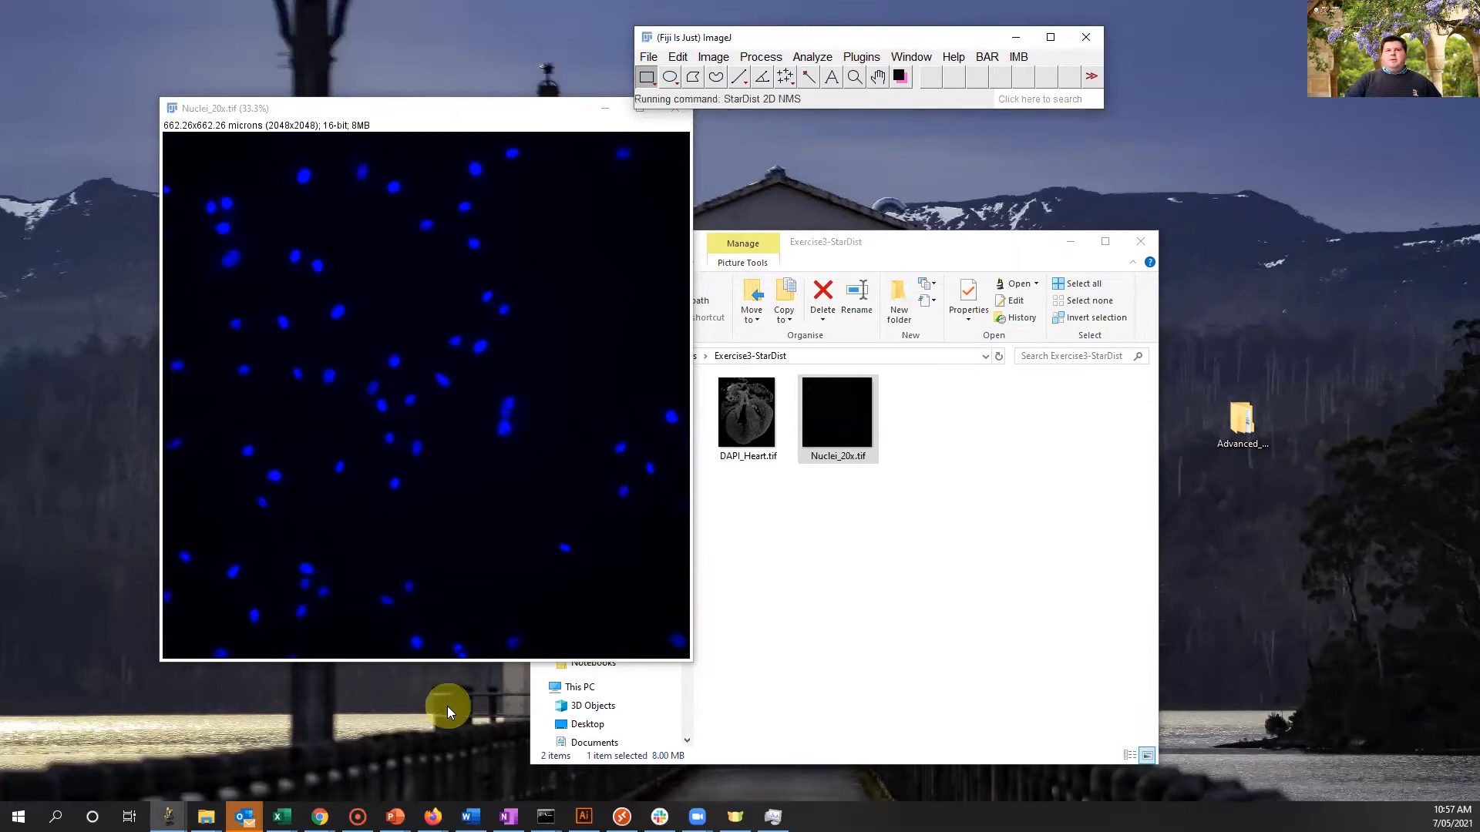
Place the new label image beside Nuclei_20x.tif and show all detected ROIs on the original nuclei image.
{"action": "left_click_drag", "start_coordinate": [420, 121], "coordinate": [1224, 149]}
{"action": "left_click", "coordinate": [430, 114]}
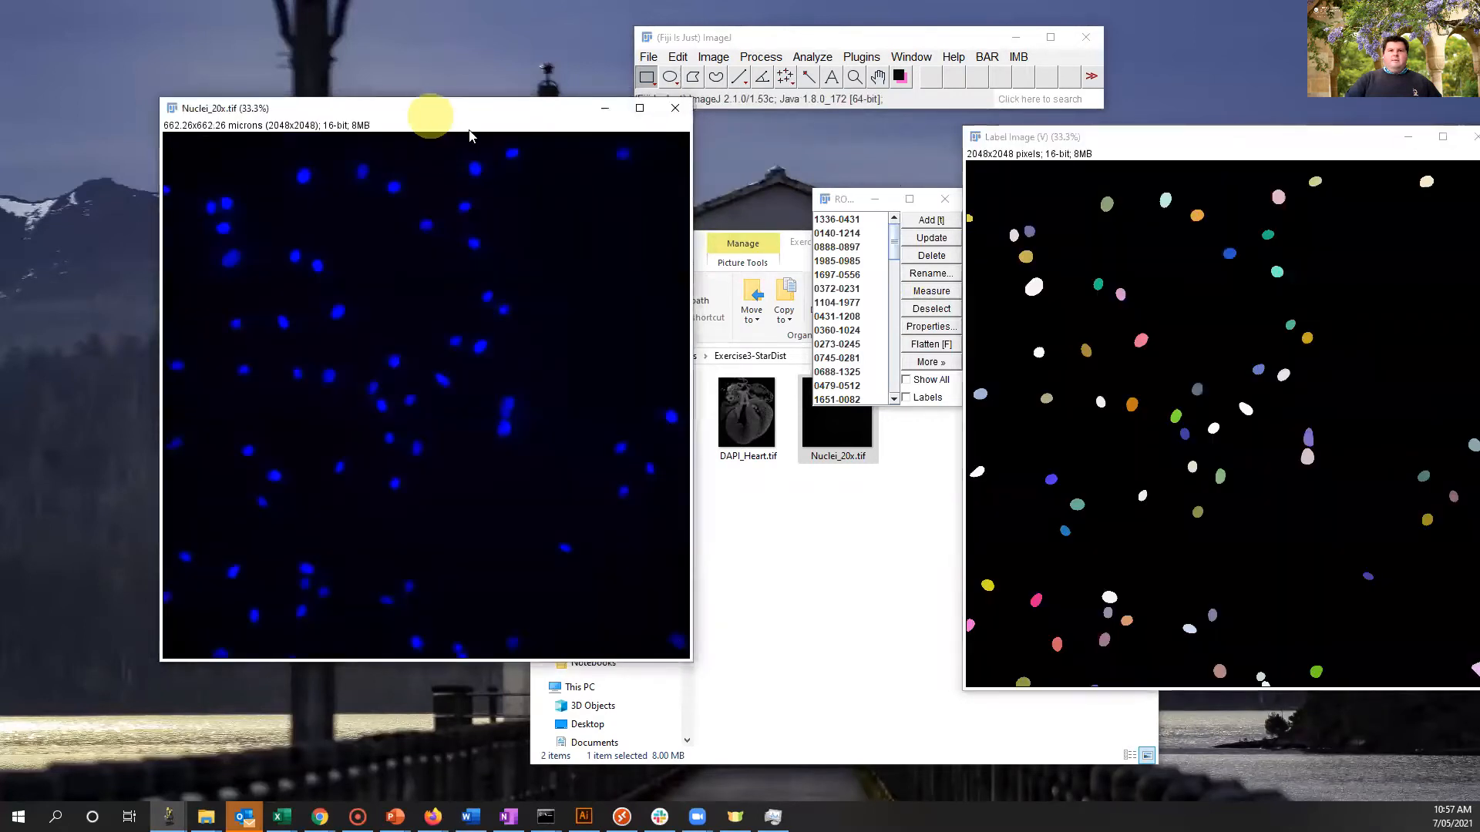
{"action": "left_click", "coordinate": [920, 380]}
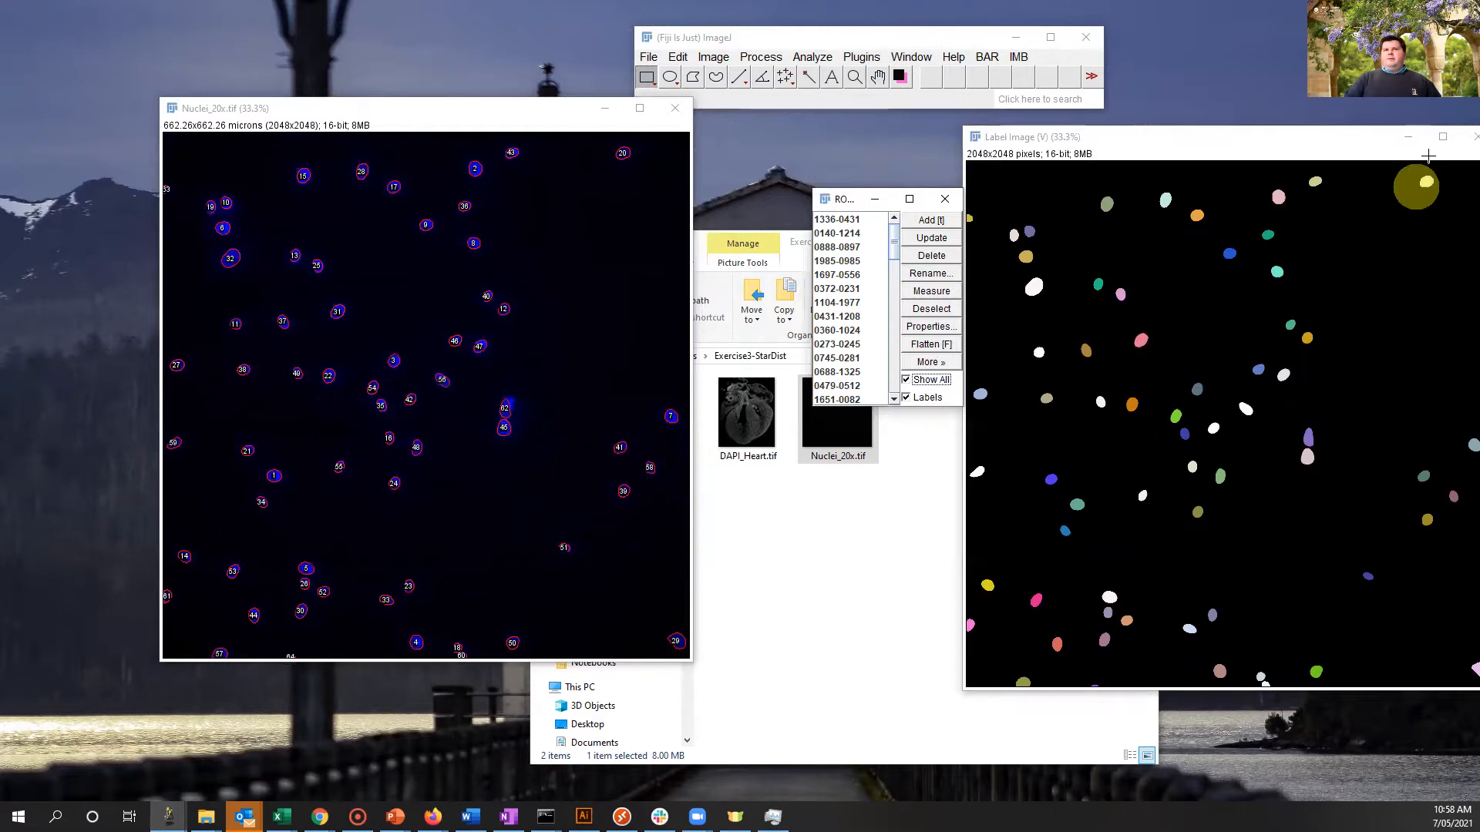
Close the label image, Nuclei_20x.tif and the ROI Manager, and deselect the file in the Exercise3-StarDist folder.
{"action": "left_click", "coordinate": [1474, 137]}
{"action": "left_click", "coordinate": [675, 109]}
{"action": "left_click", "coordinate": [946, 202]}
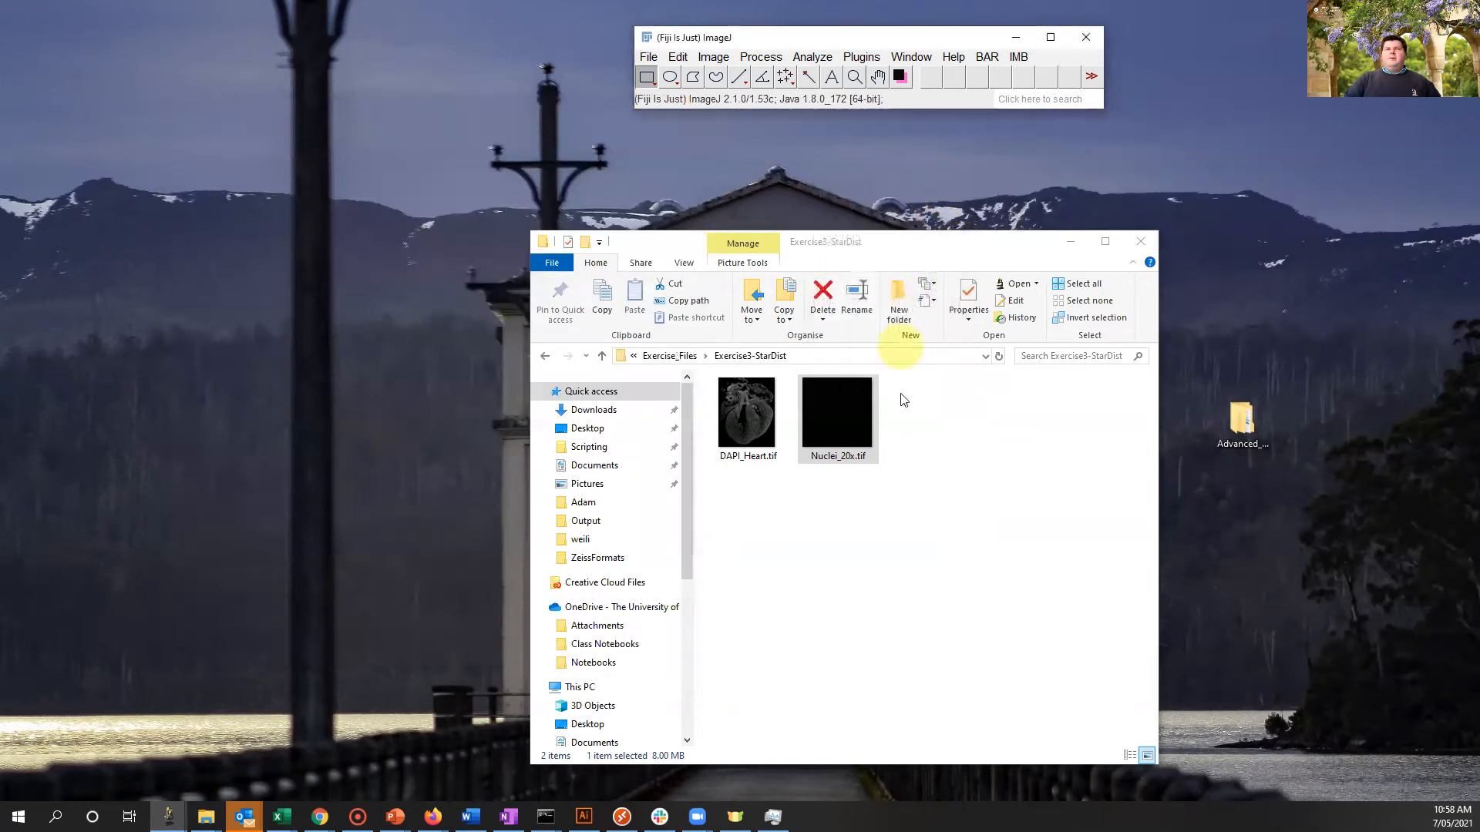
{"action": "left_click", "coordinate": [913, 547]}
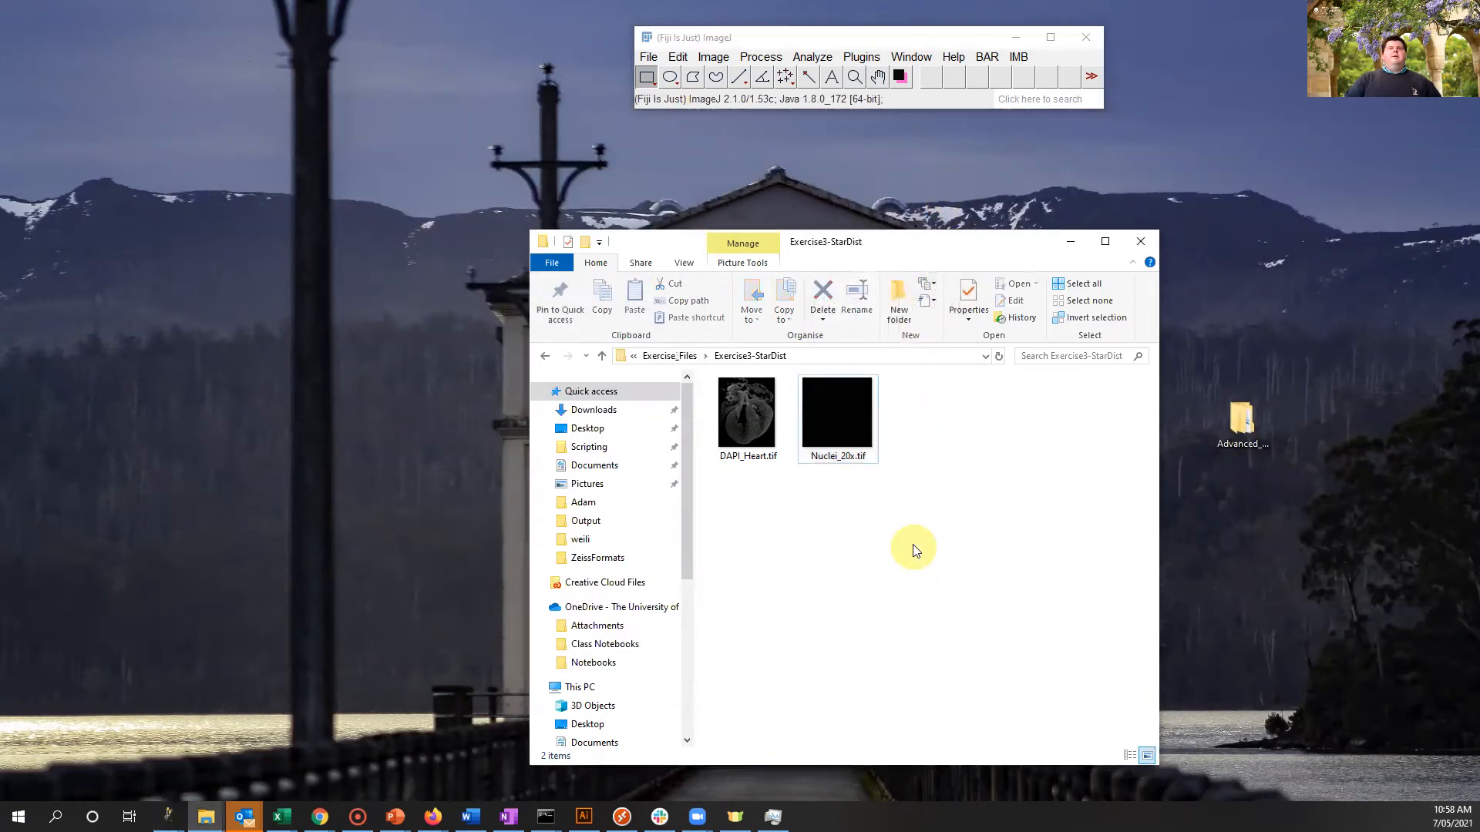
Switch to PowerPoint, resume the slideshow at Exercise 3 and advance to the Trackmate - Overview slide.
{"action": "key", "text": "alt+Tab"}
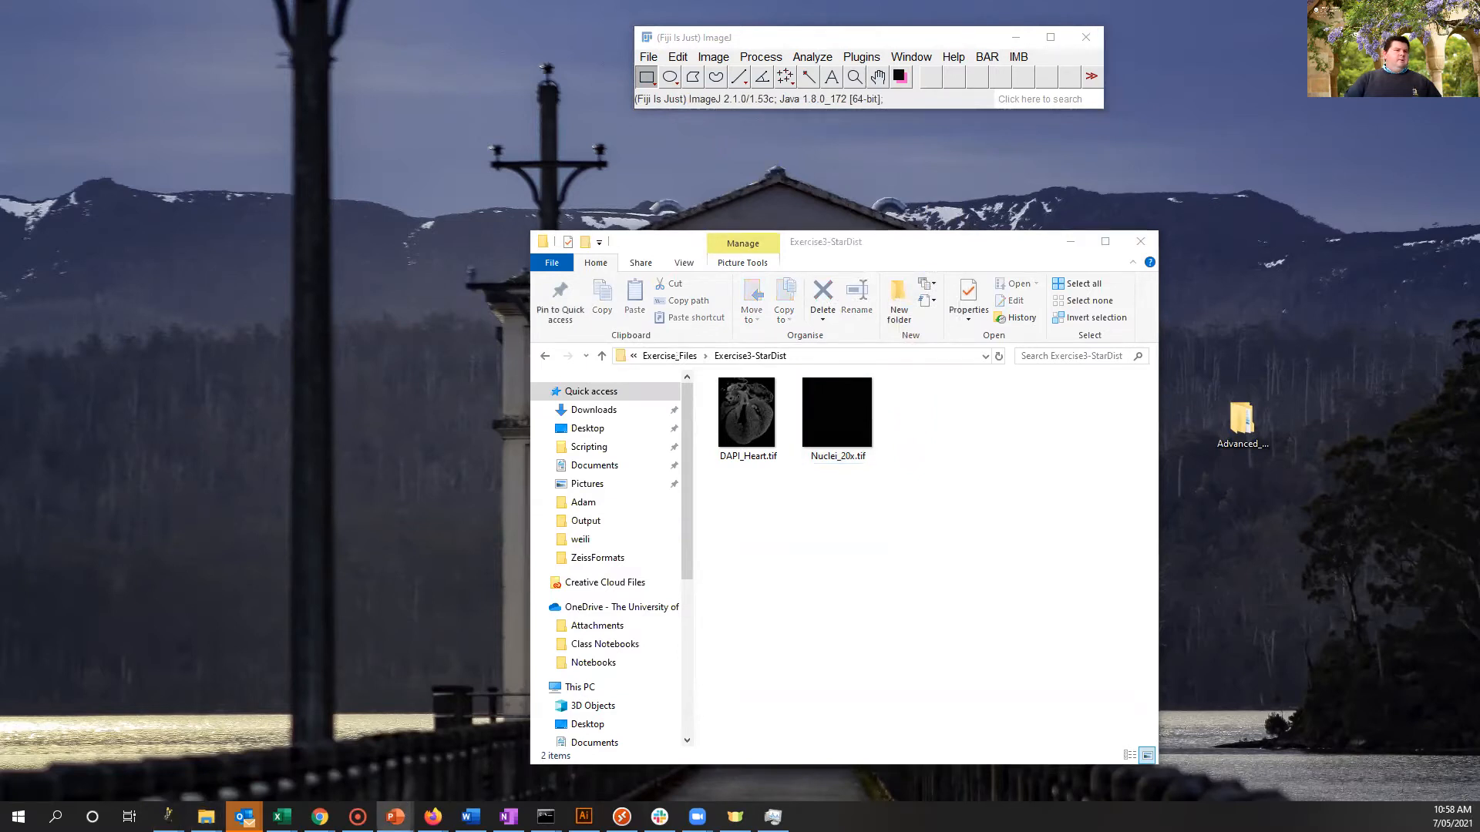
{"action": "key", "text": "shift+F5"}
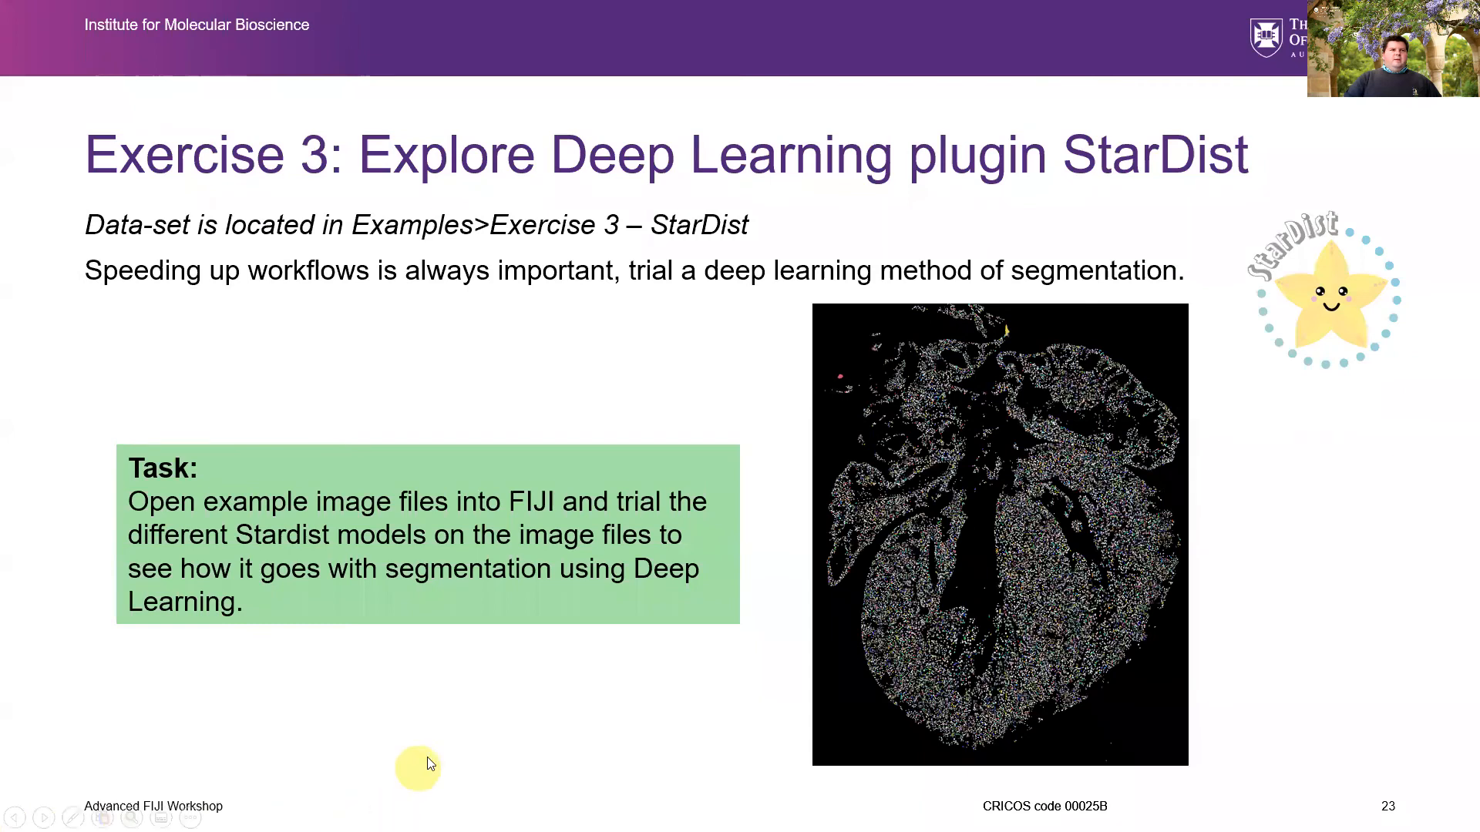
{"action": "left_click", "coordinate": [544, 697]}
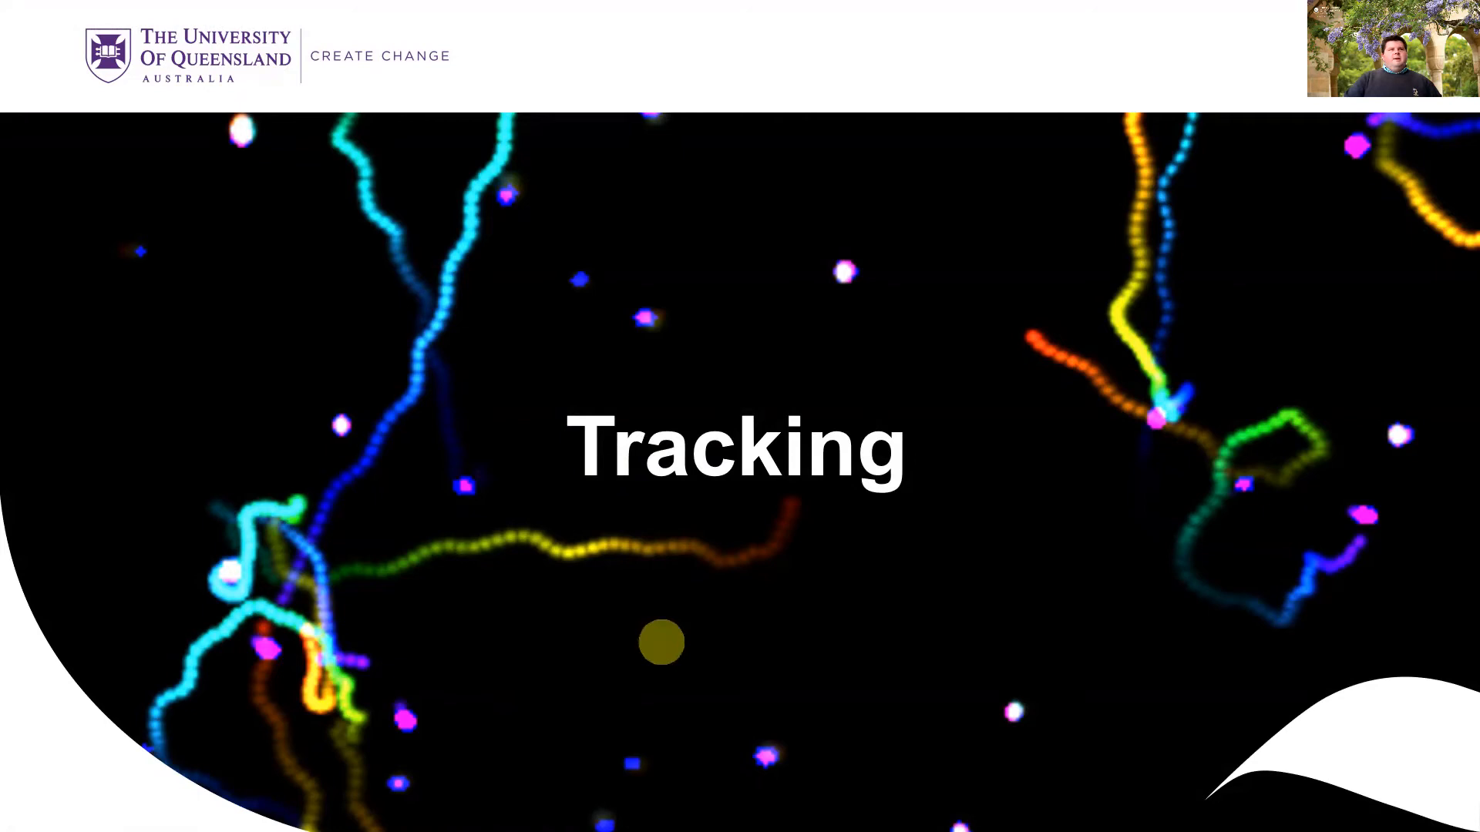
{"action": "left_click", "coordinate": [671, 636]}
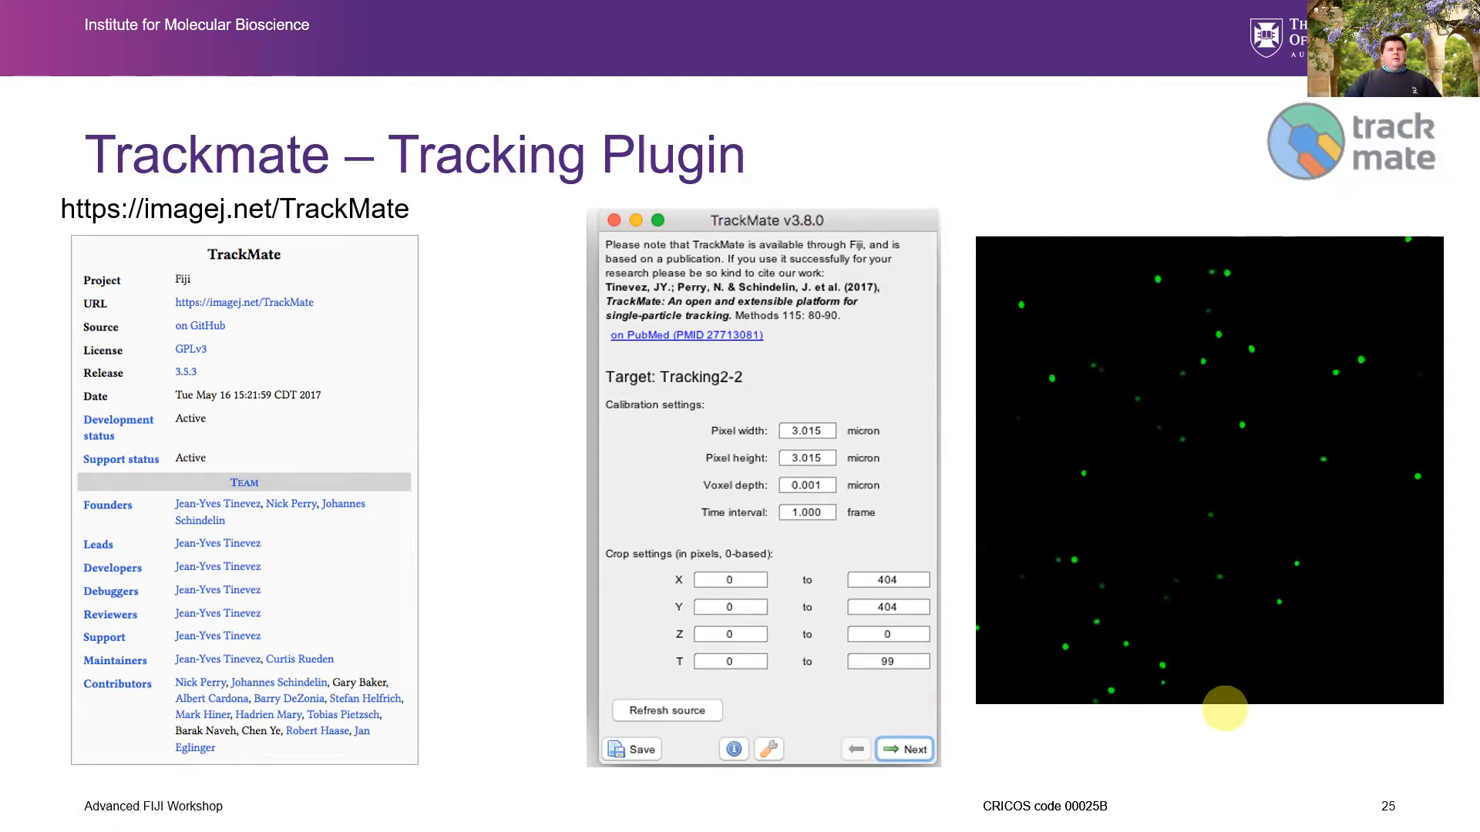
{"action": "left_click", "coordinate": [1249, 751]}
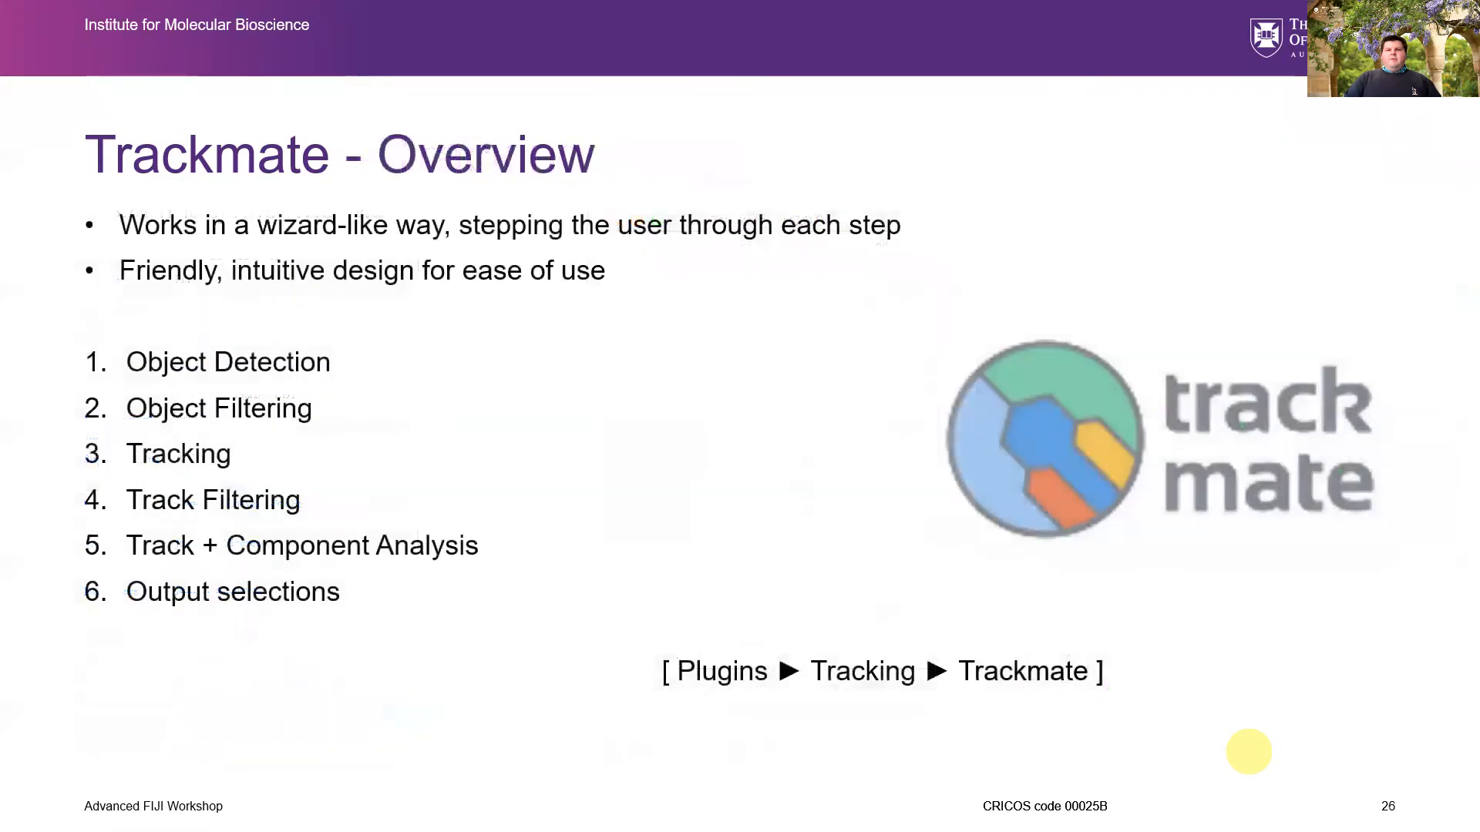
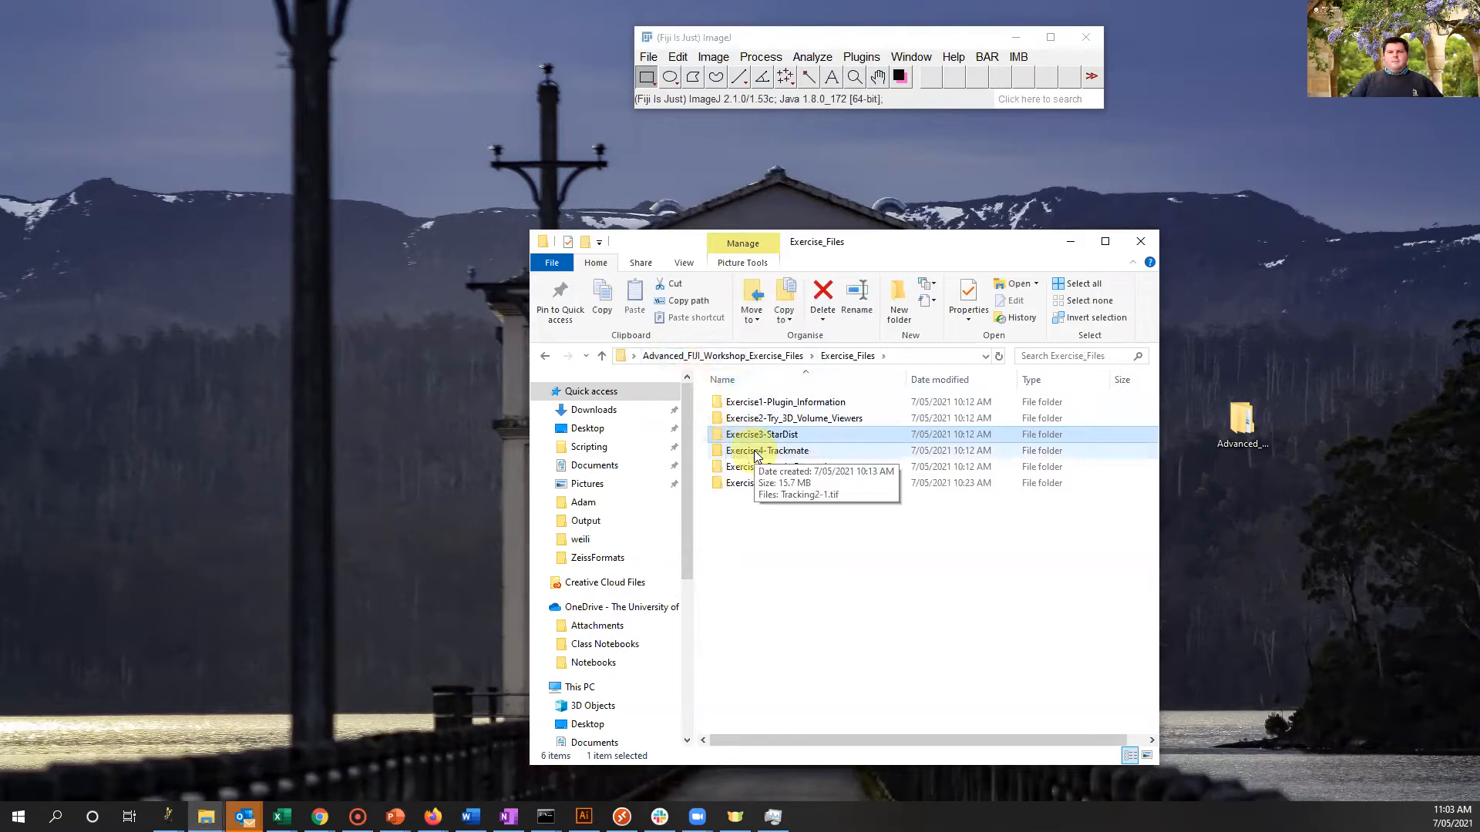
Open Tracking2-1.tif from the Exercise4-Trackmate folder in Fiji and place its image window clear of the file browser.
{"action": "double_click", "coordinate": [755, 455]}
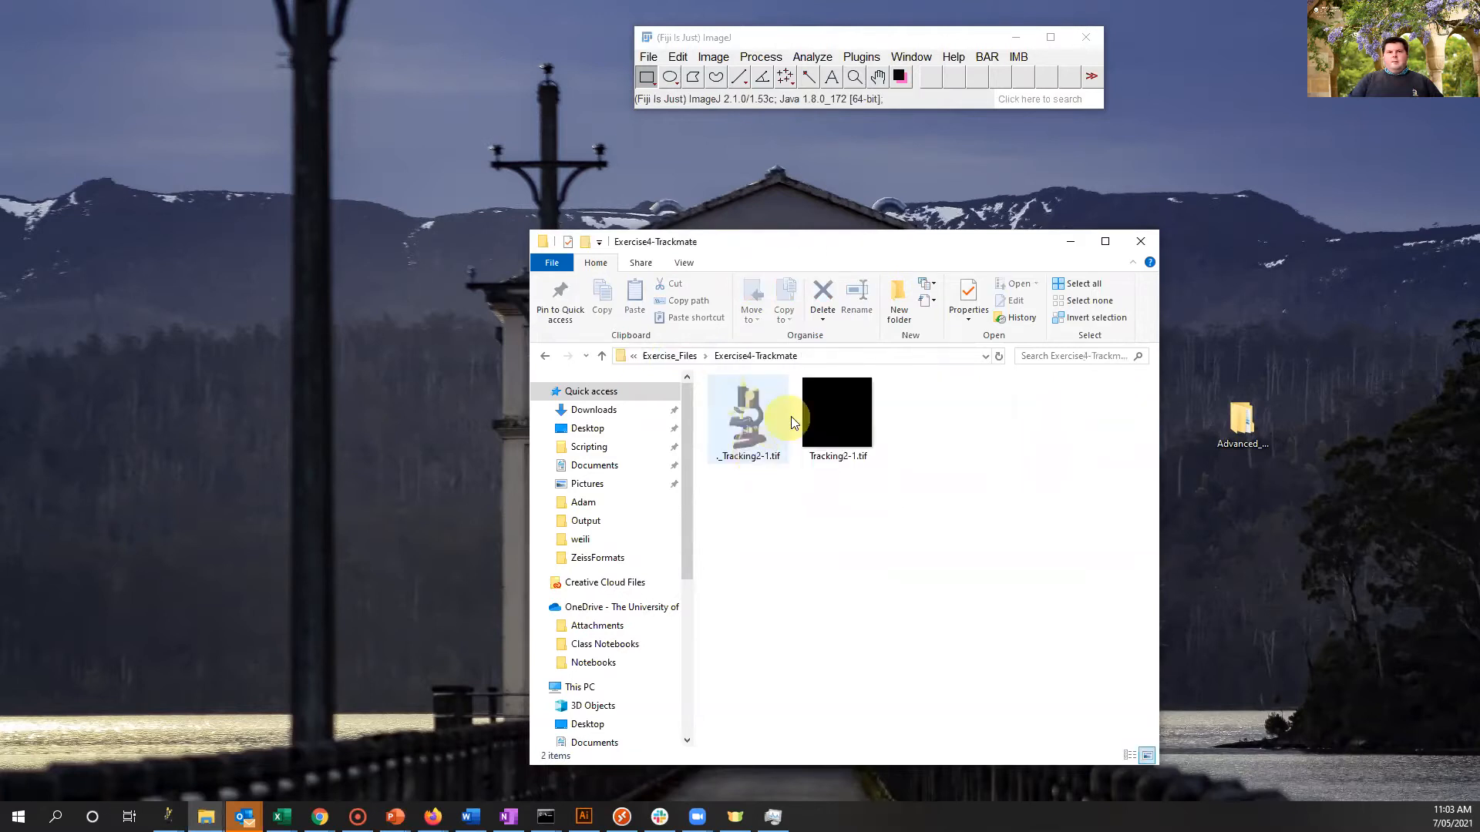
{"action": "left_click", "coordinate": [810, 420]}
{"action": "left_click_drag", "start_coordinate": [828, 393], "coordinate": [842, 104]}
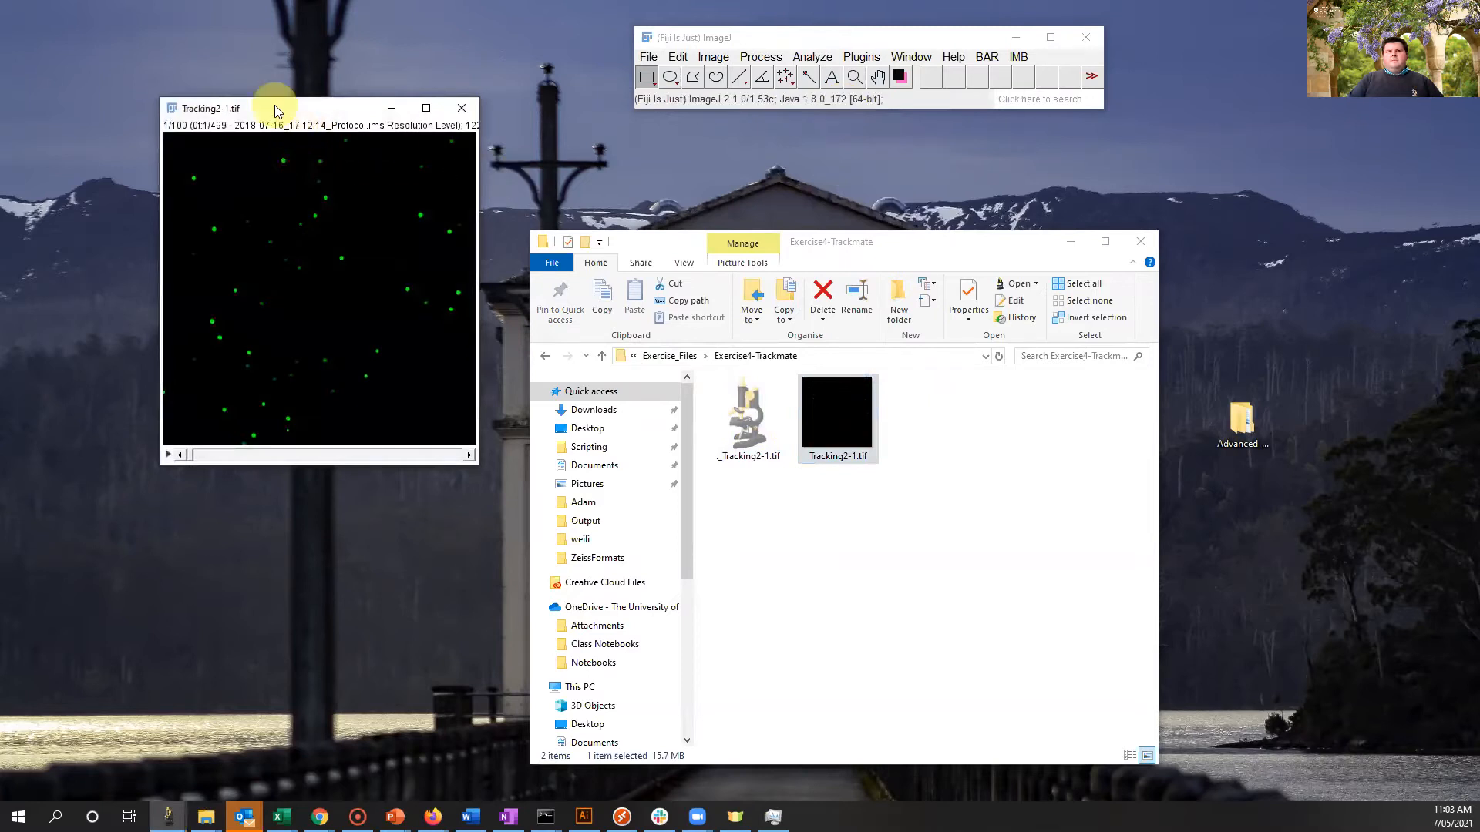
{"action": "left_click_drag", "start_coordinate": [277, 104], "coordinate": [306, 42]}
{"action": "mouse_move", "coordinate": [219, 393]}
{"action": "left_mouse_down"}
{"action": "mouse_move", "coordinate": [509, 386]}
{"action": "mouse_move", "coordinate": [217, 382]}
{"action": "left_mouse_up"}
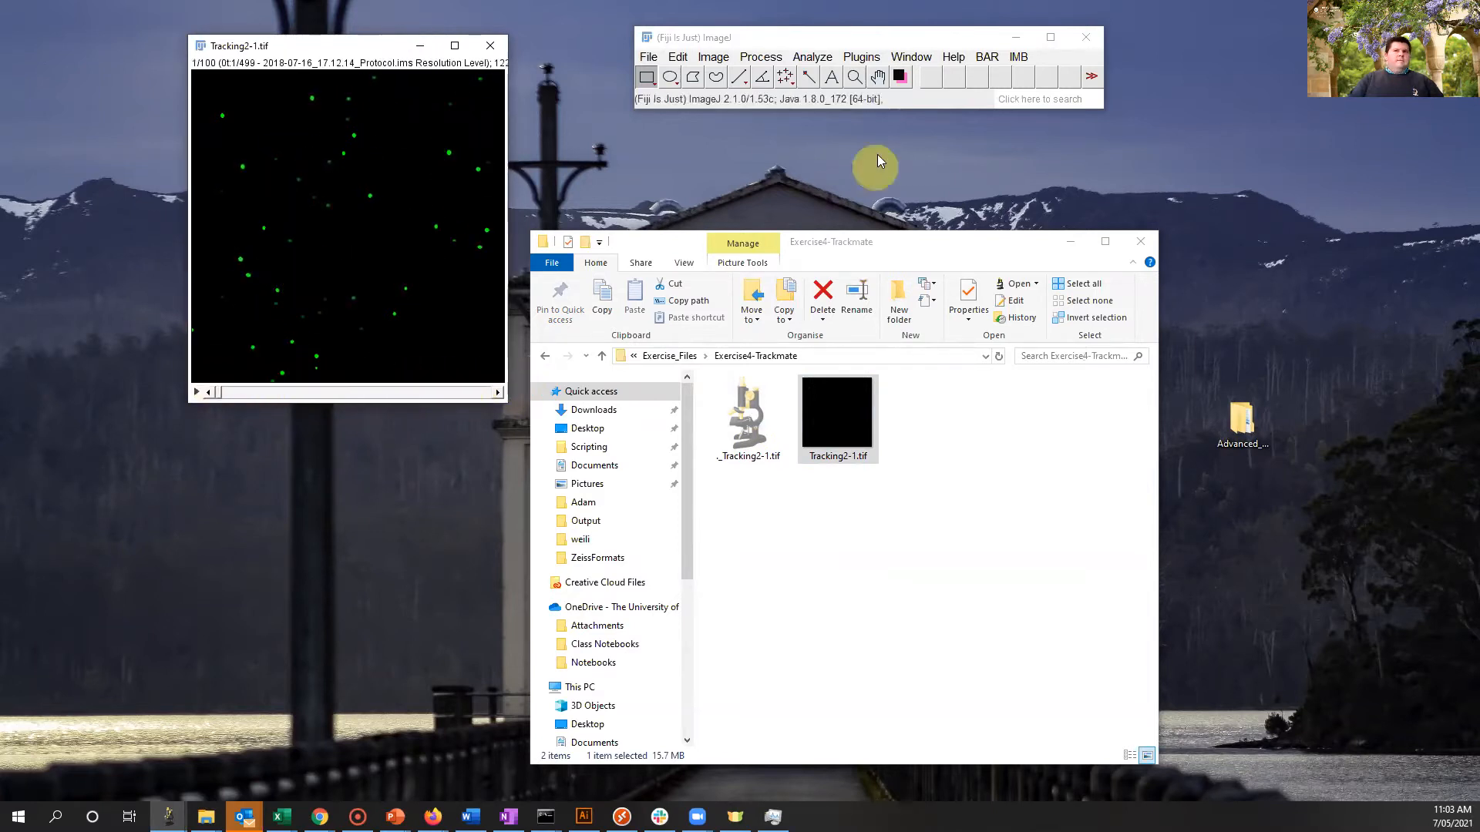
Start TrackMate on Tracking2-1.tif, move its window clear of the other windows and accept the default calibration and crop settings.
{"action": "left_click", "coordinate": [1051, 91]}
{"action": "type", "text": "tra"}
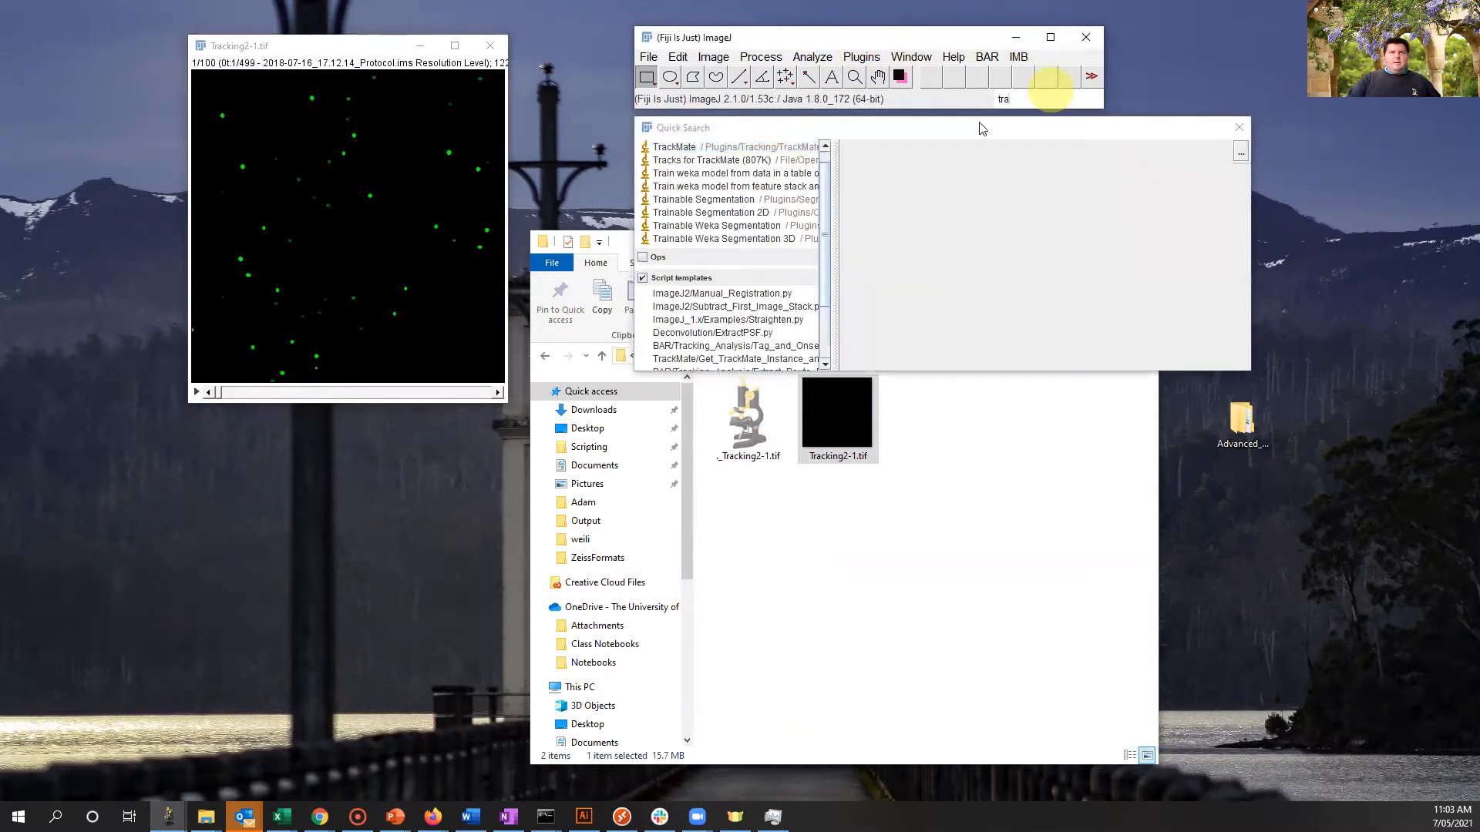
{"action": "left_click", "coordinate": [710, 146]}
{"action": "left_click", "coordinate": [961, 330]}
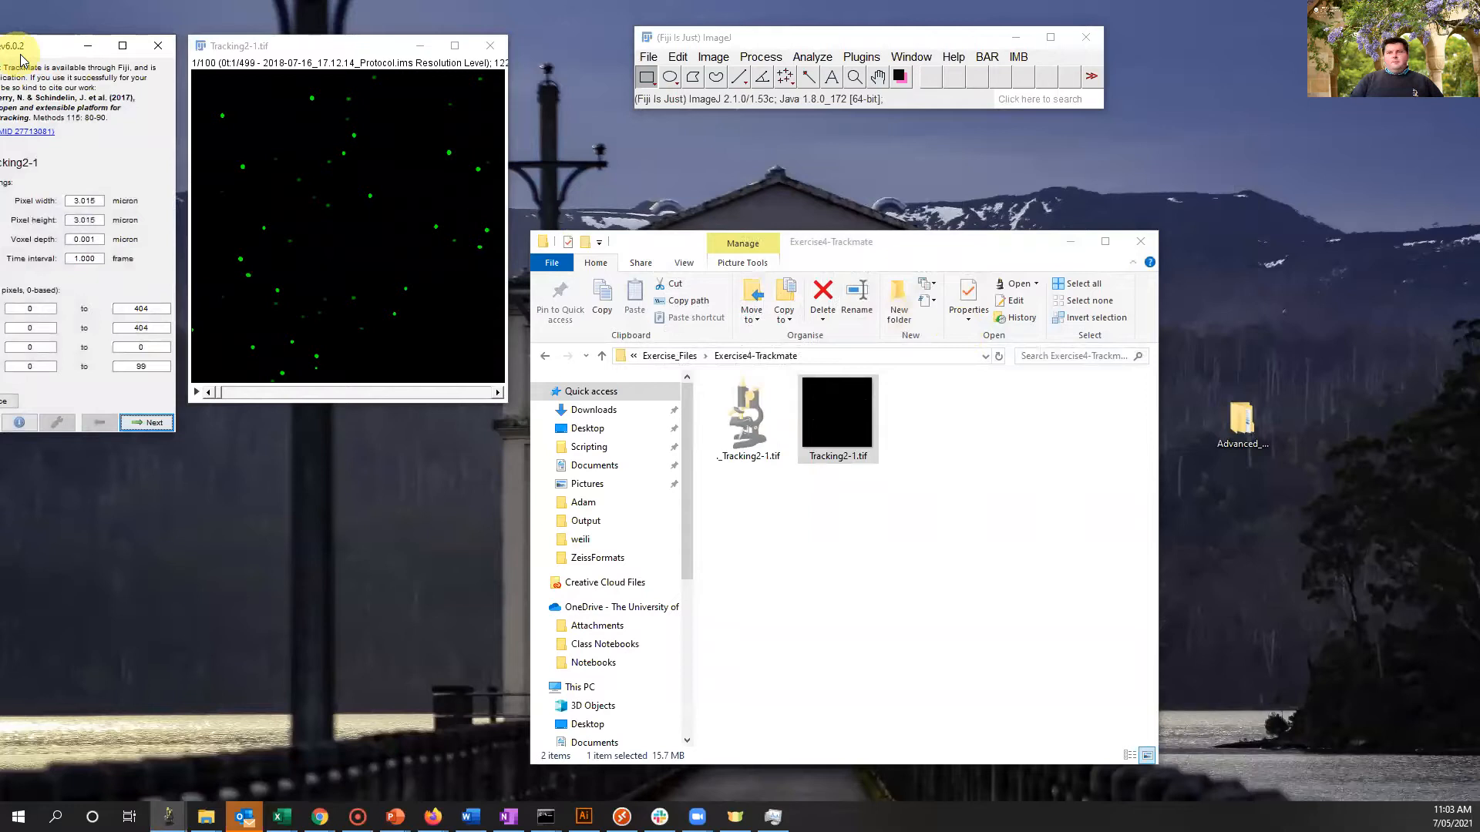
{"action": "left_click_drag", "start_coordinate": [21, 58], "coordinate": [1234, 95]}
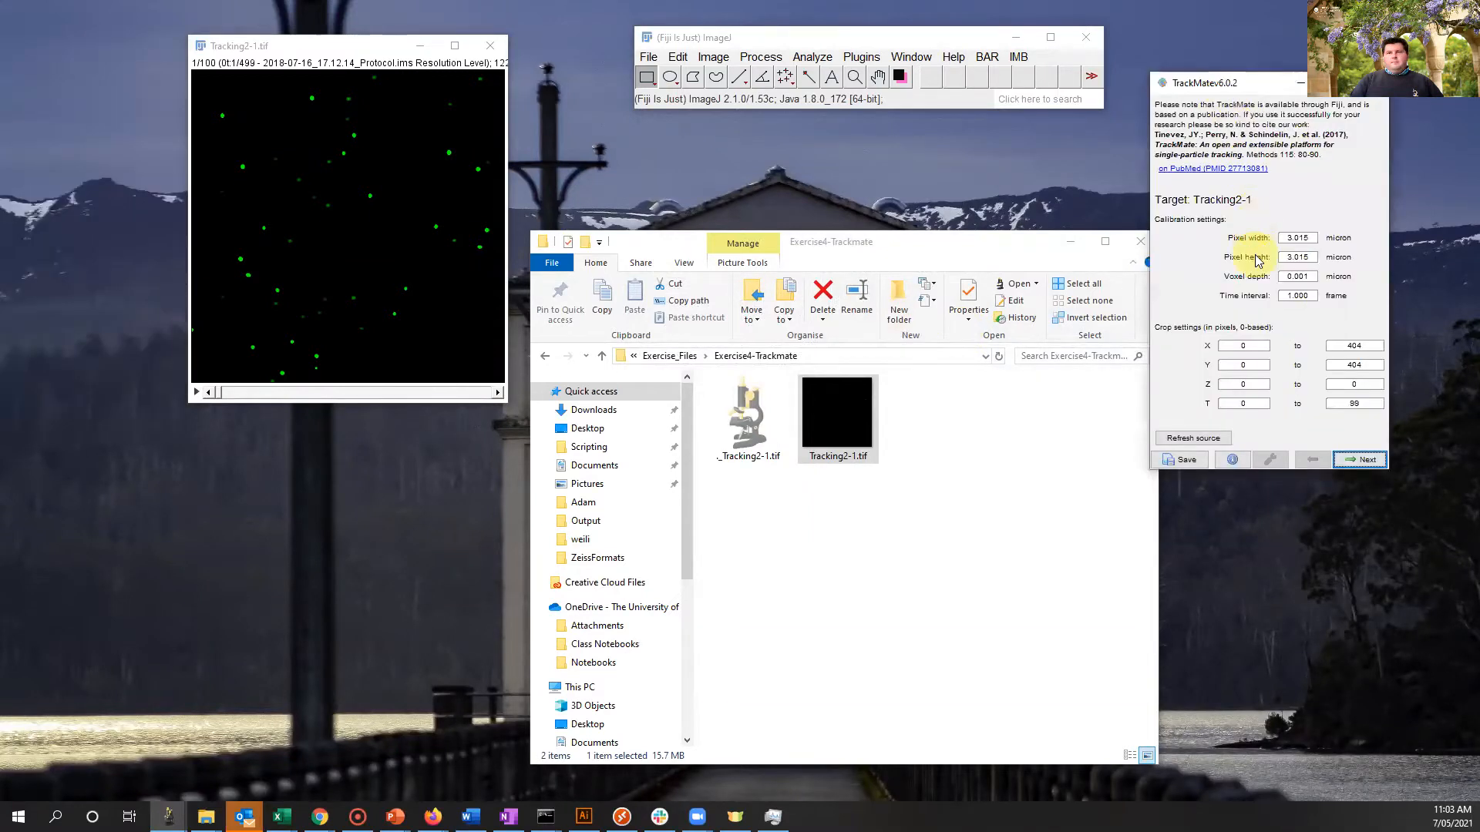
{"action": "left_click", "coordinate": [1351, 461]}
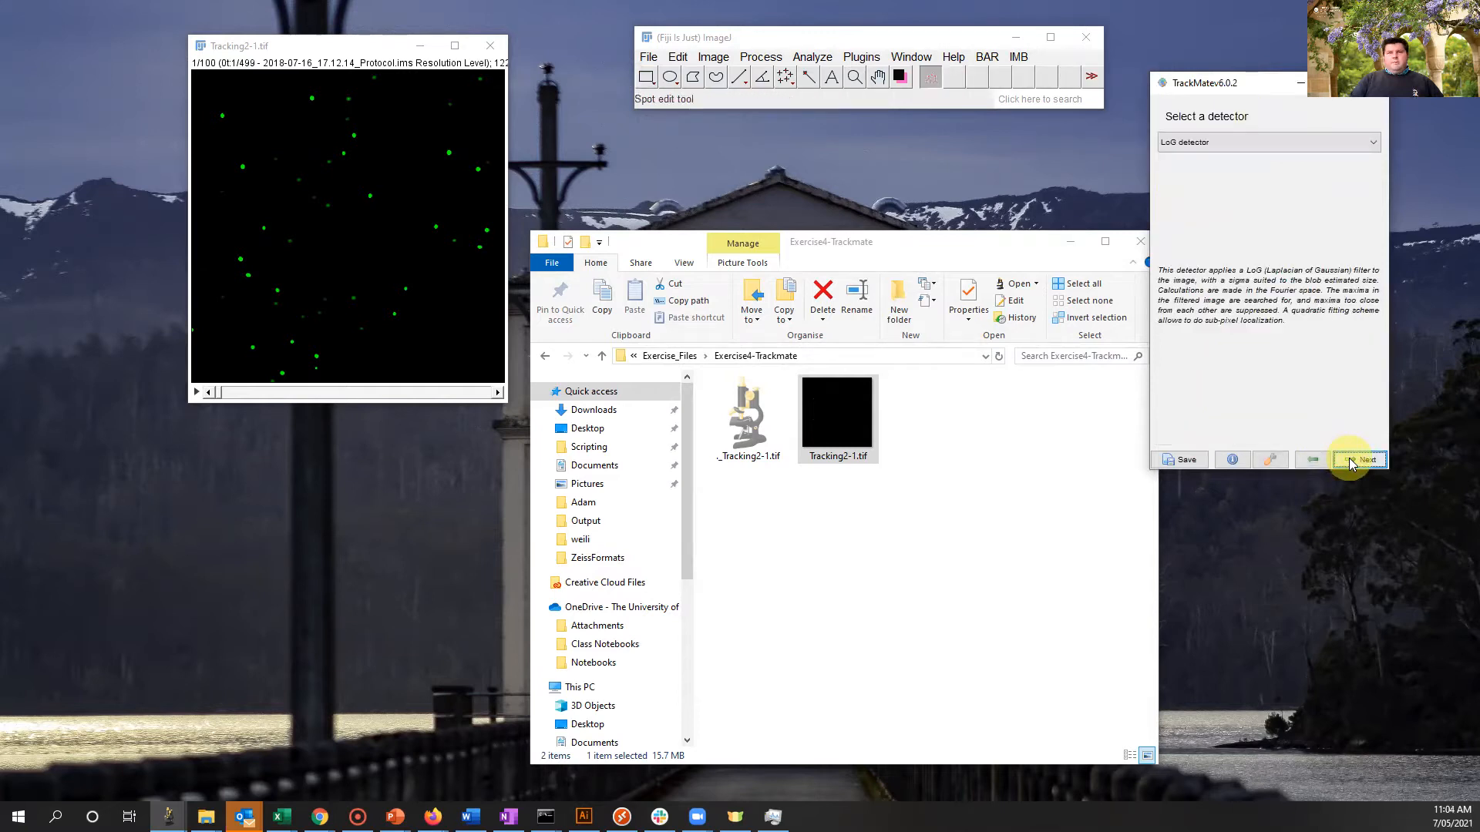
Enlarge the Tracking2-1.tif image to 150% and preview the LoG detector with its default blob diameter and threshold.
{"action": "left_click", "coordinate": [268, 48]}
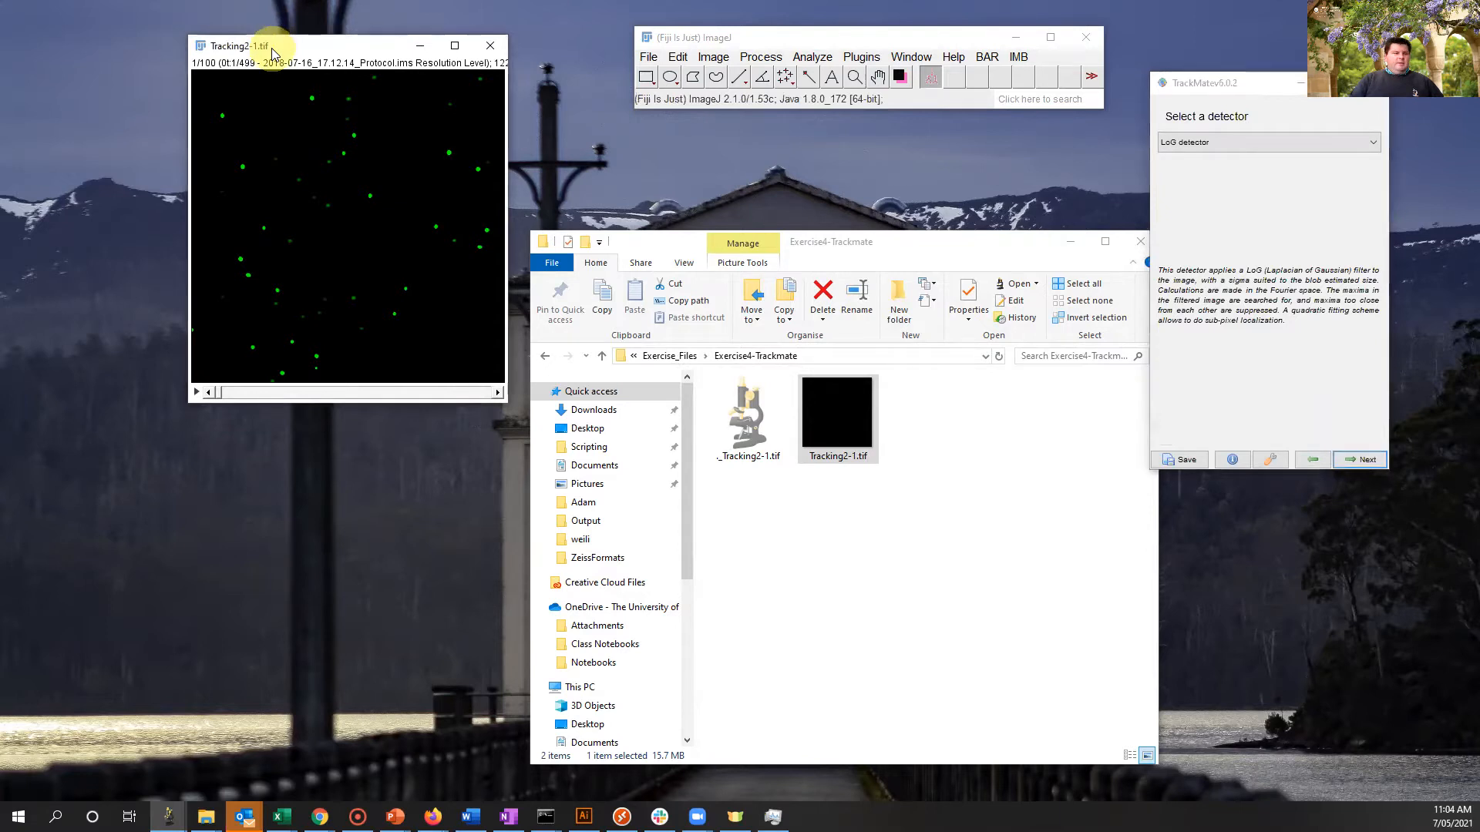
{"action": "key", "text": "plus"}
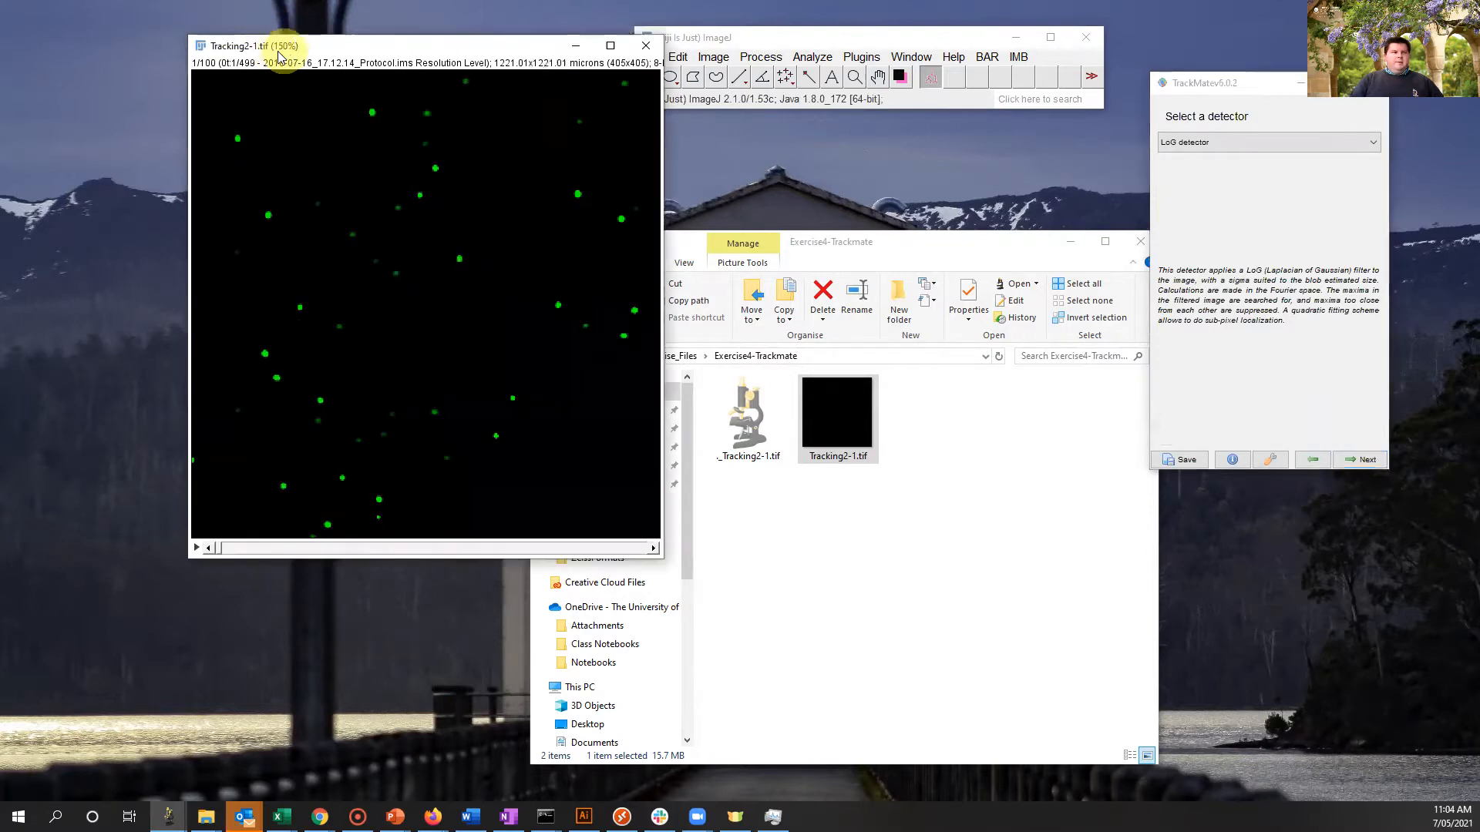
{"action": "left_click_drag", "start_coordinate": [279, 52], "coordinate": [232, 47]}
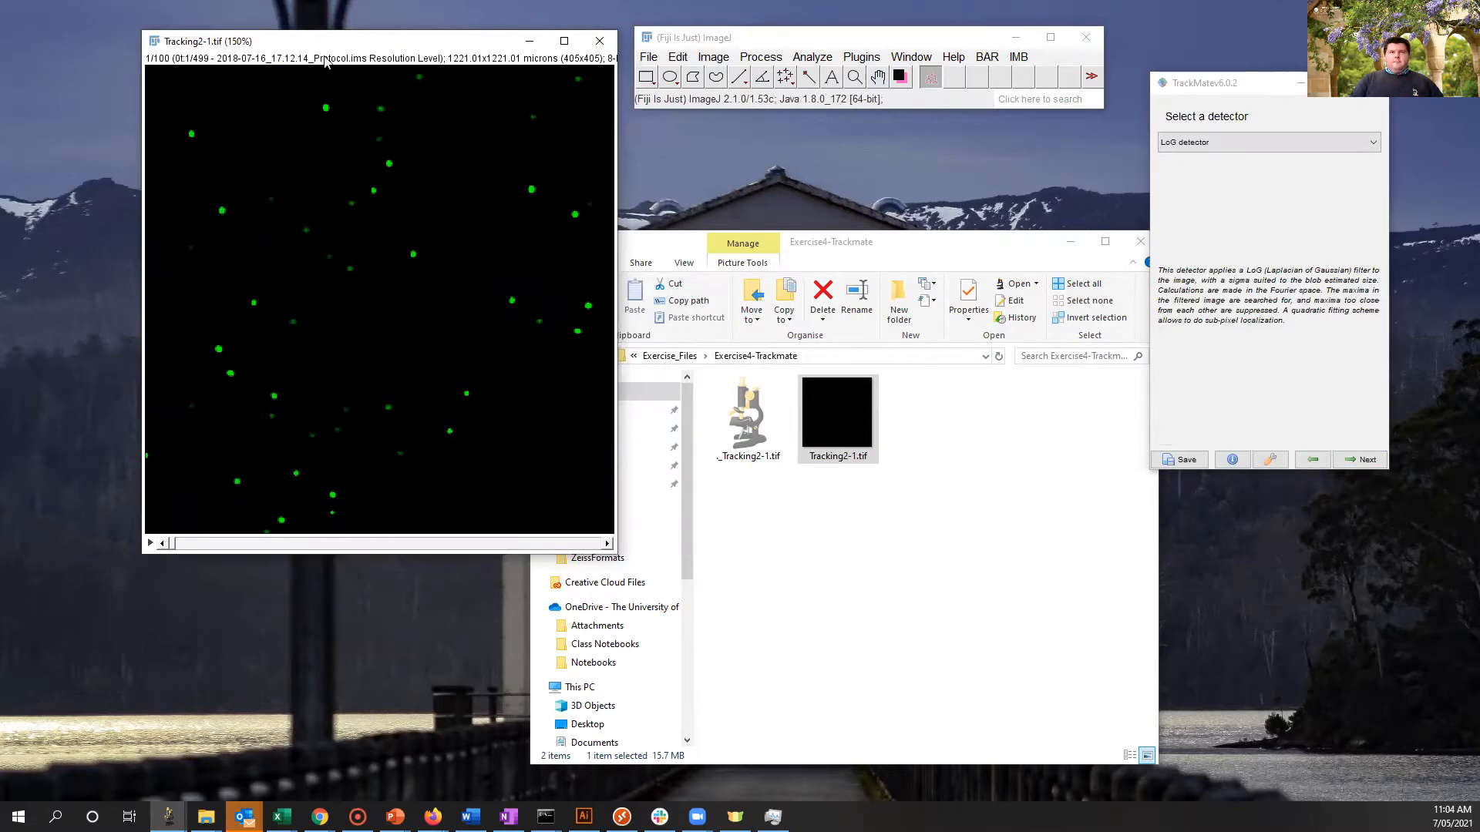
{"action": "left_click", "coordinate": [1351, 461]}
{"action": "left_click", "coordinate": [1355, 389]}
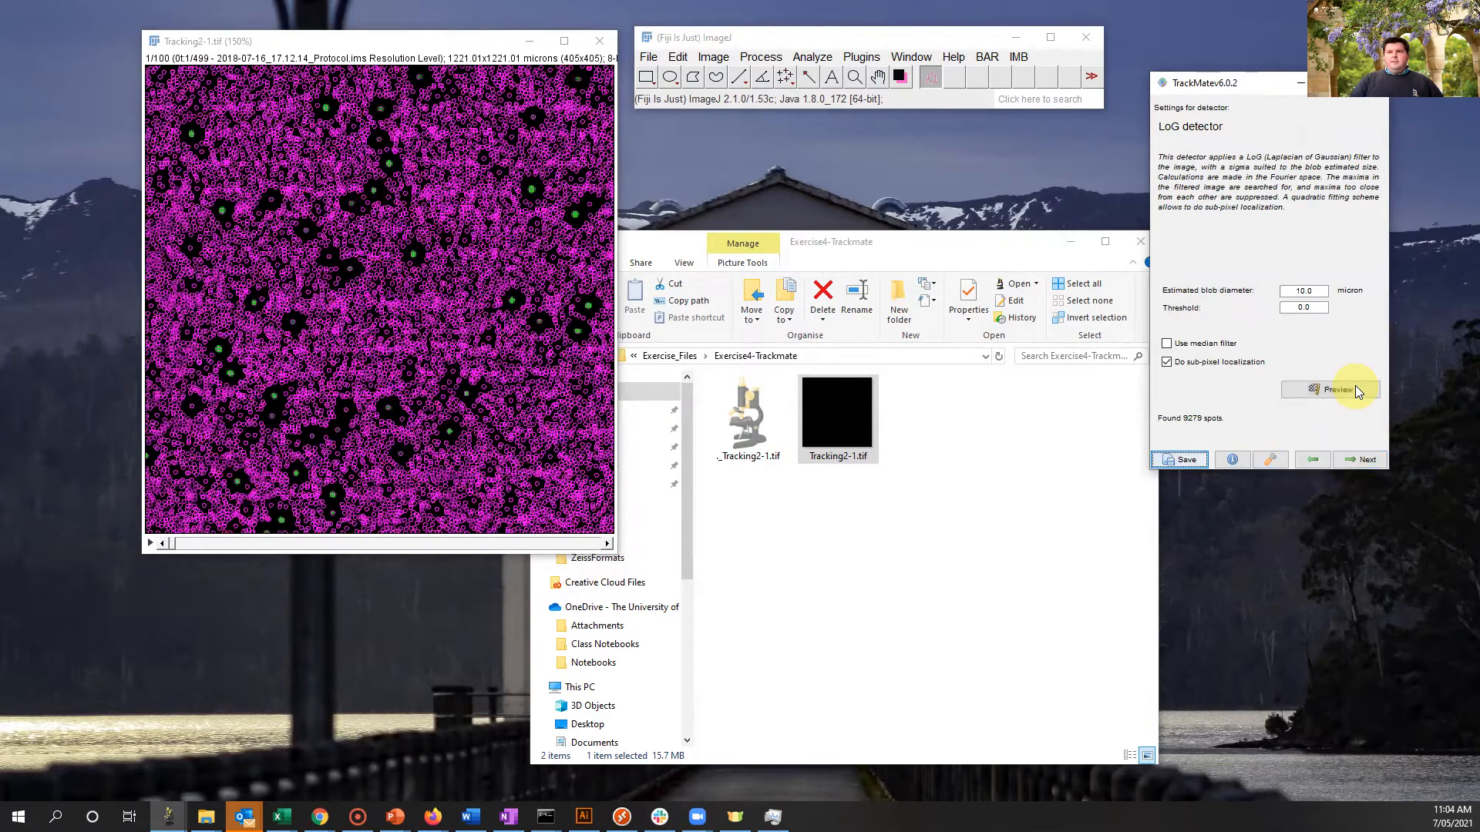
Set the LoG detector's threshold to 10 and preview the detected spots.
{"action": "left_click", "coordinate": [1283, 306]}
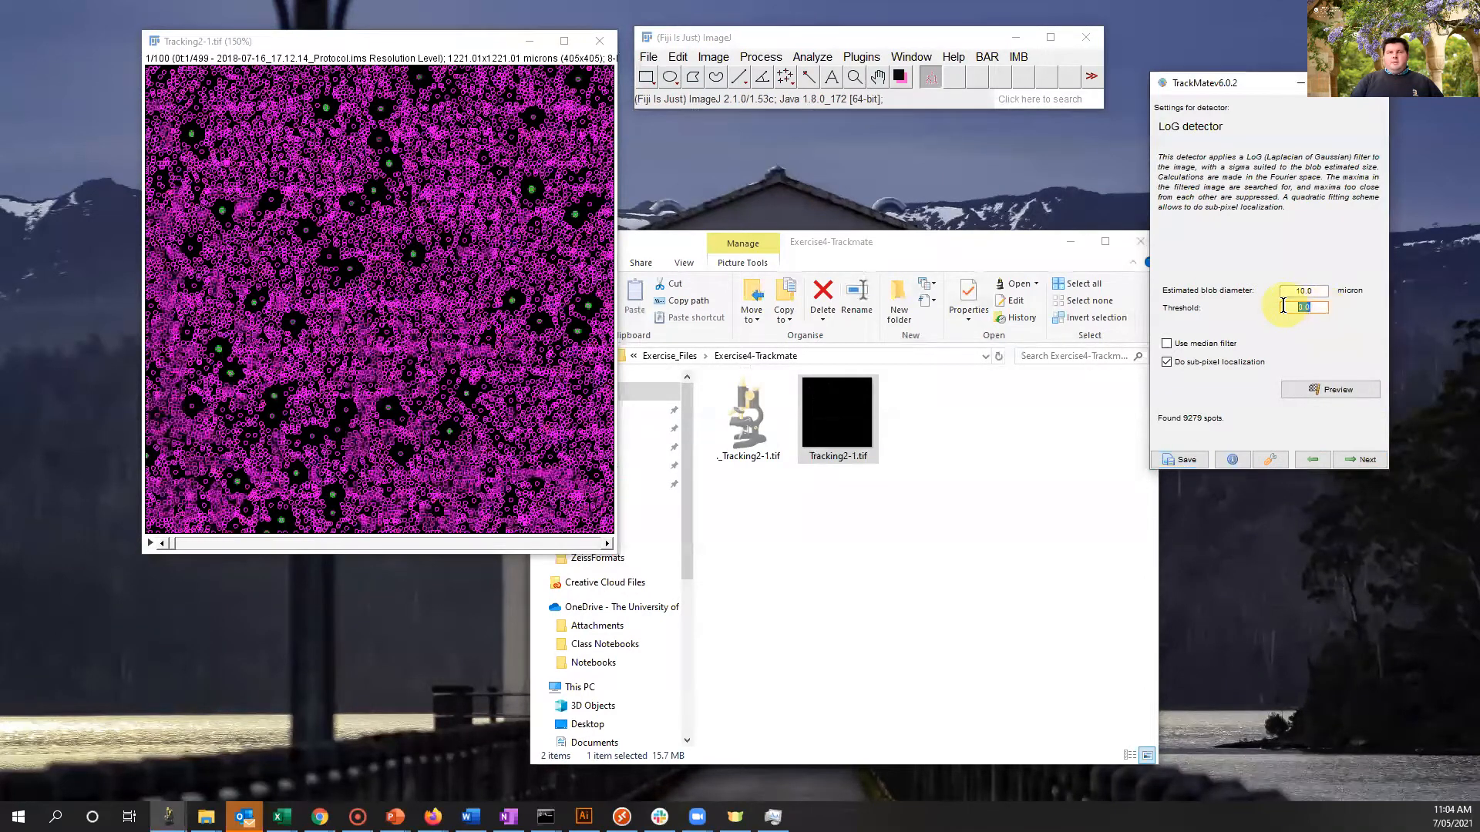
{"action": "type", "text": "10"}
{"action": "left_click", "coordinate": [1331, 390]}
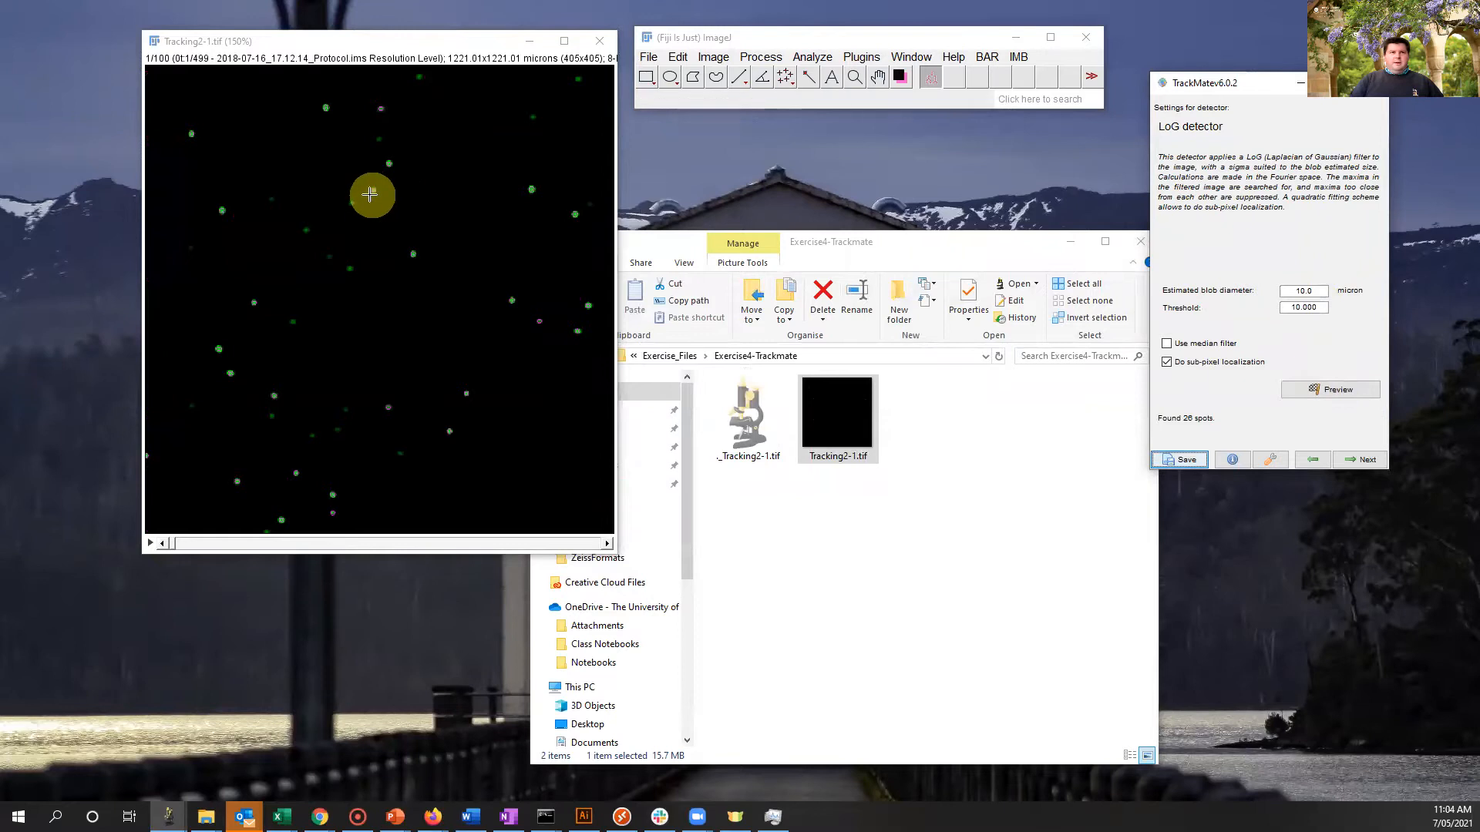
Enlarge the image to 200% and preview the LoG detection on frame 34.
{"action": "left_click", "coordinate": [312, 124]}
{"action": "key", "text": "plus"}
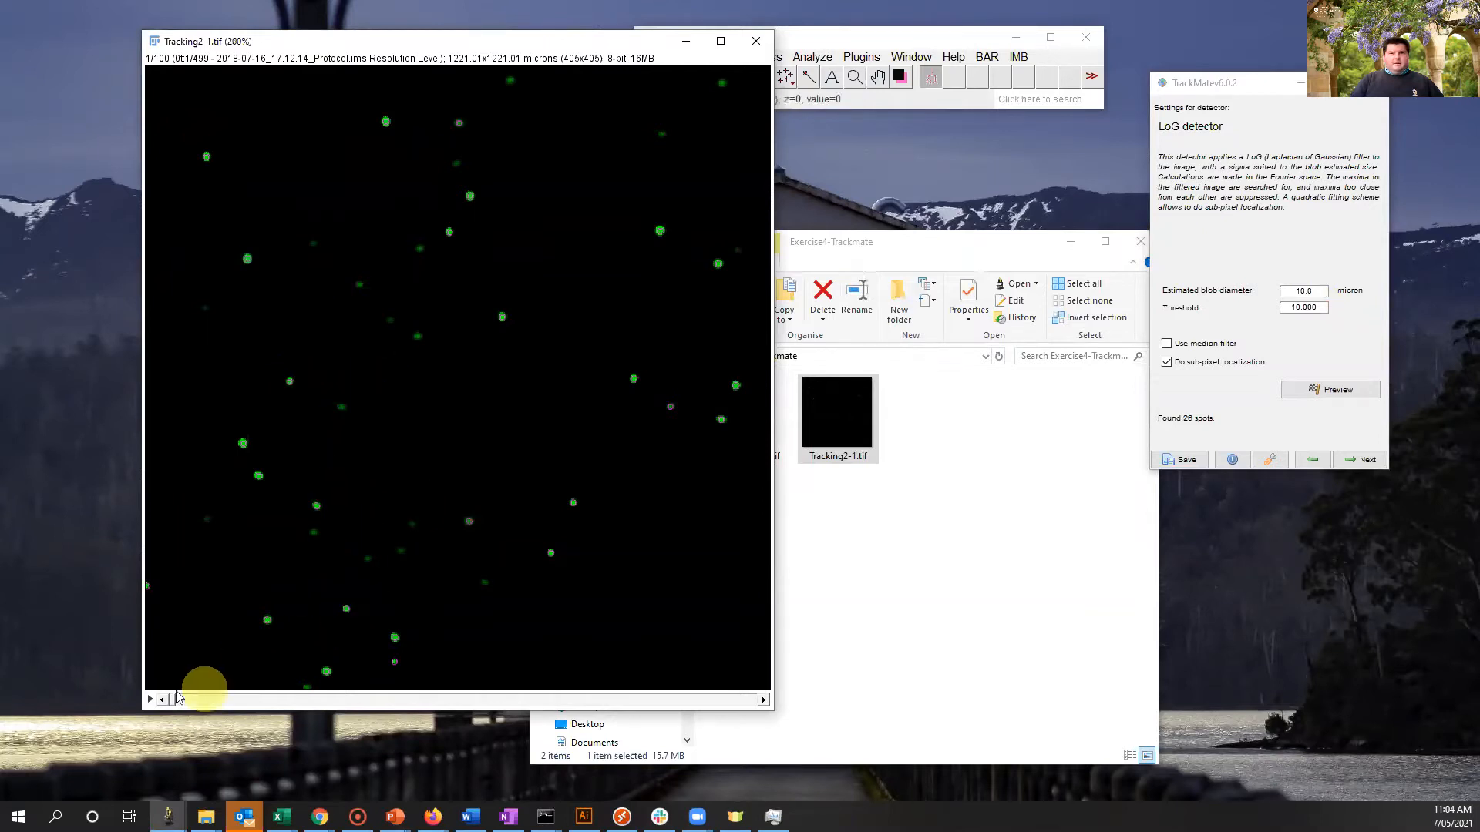
{"action": "left_click_drag", "start_coordinate": [171, 698], "coordinate": [374, 697]}
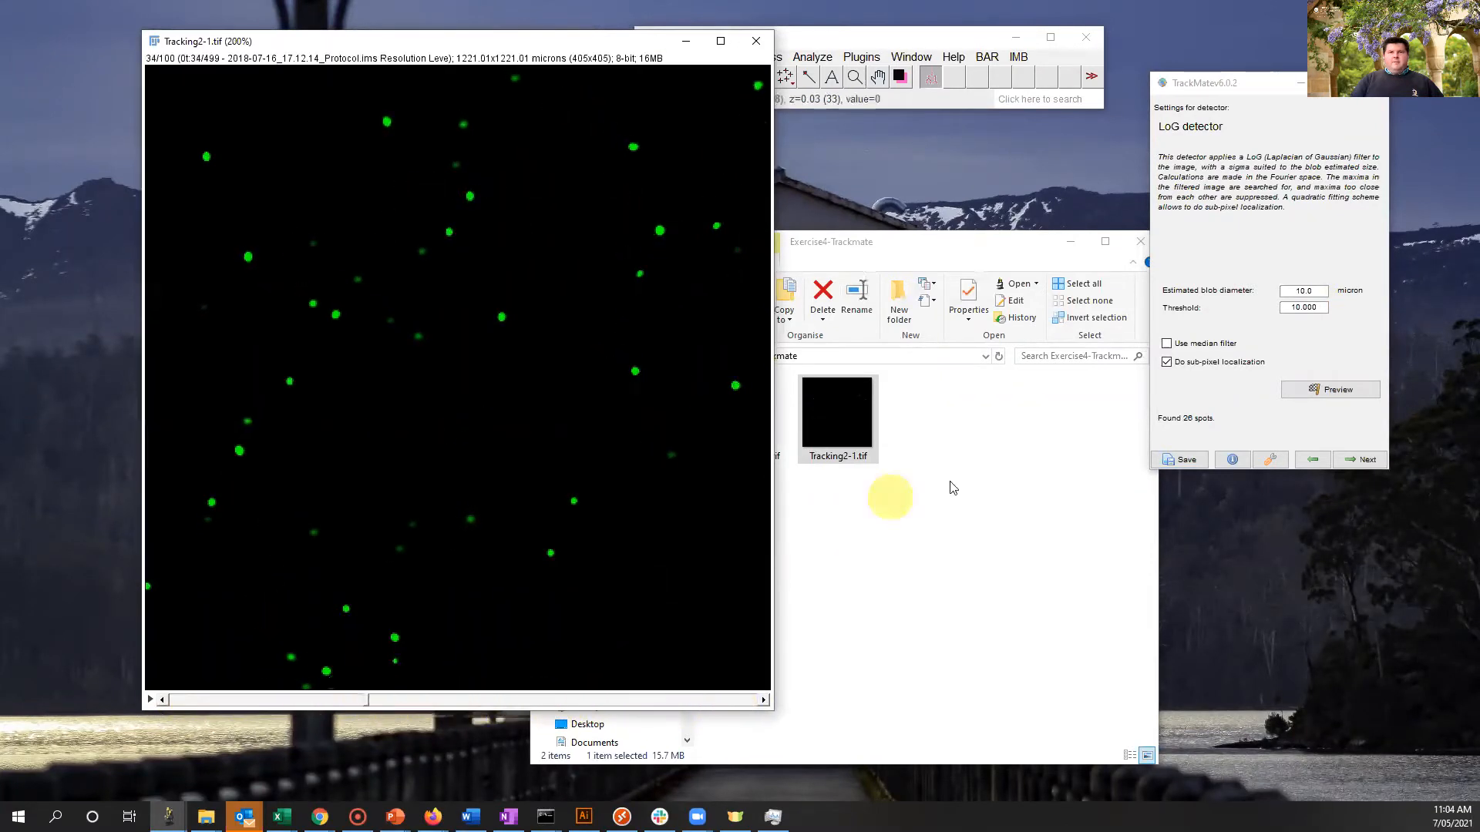
{"action": "left_click", "coordinate": [1317, 392]}
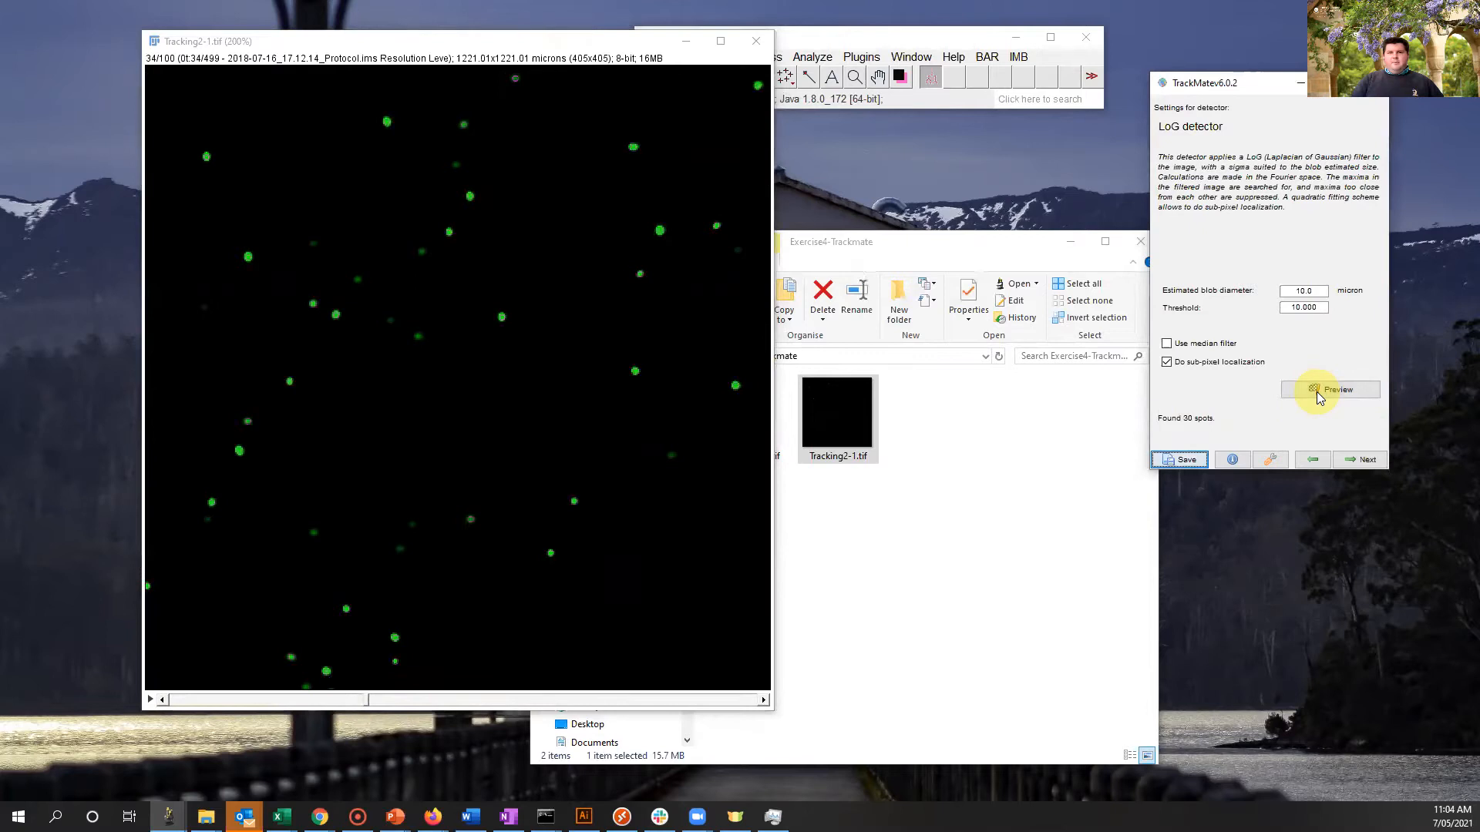
Run the LoG detection on all frames, keep every spot in the initial thresholding and proceed to the spot filters.
{"action": "left_click", "coordinate": [1357, 461]}
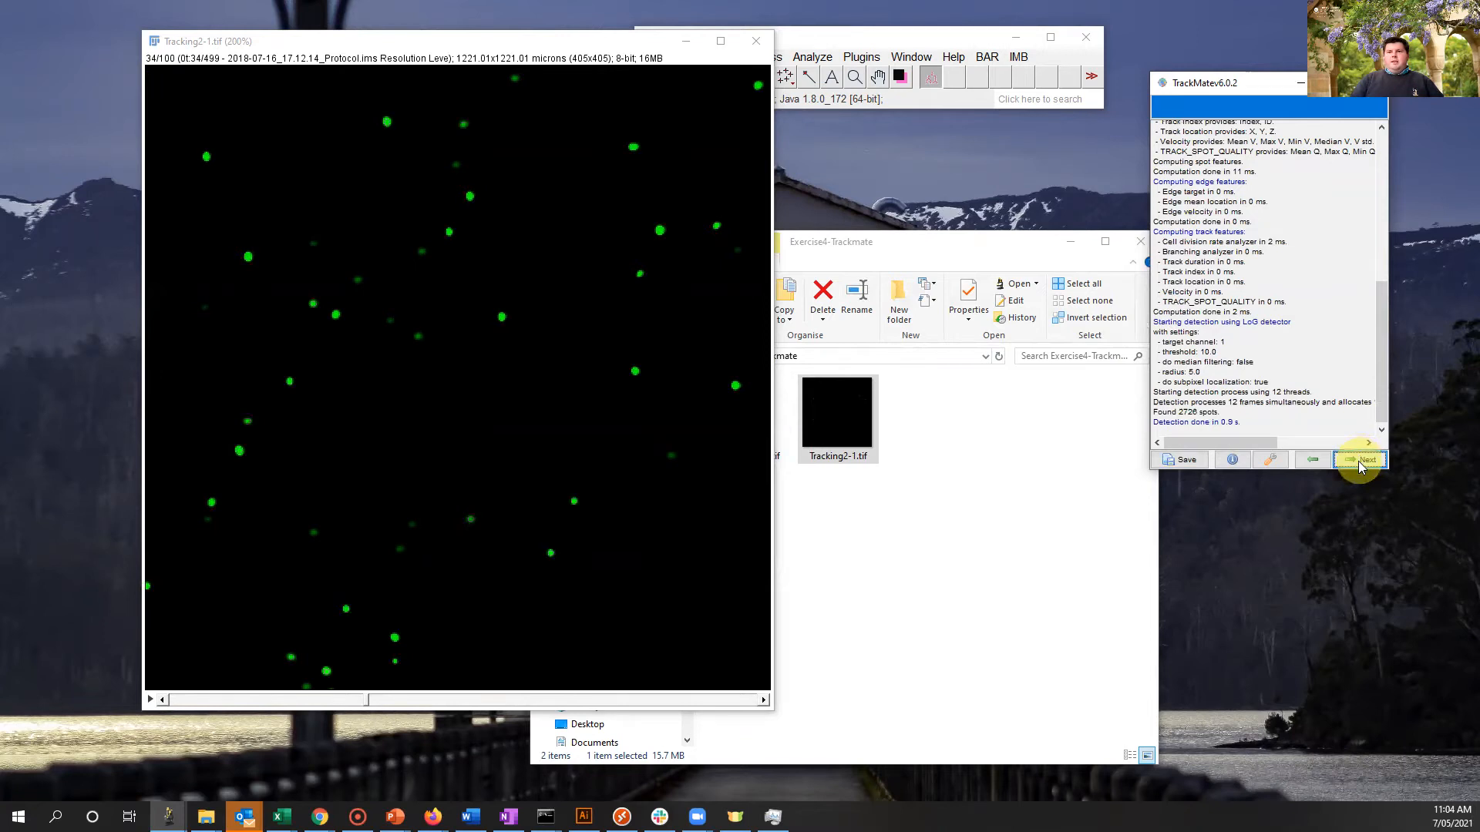
{"action": "left_click", "coordinate": [1359, 462]}
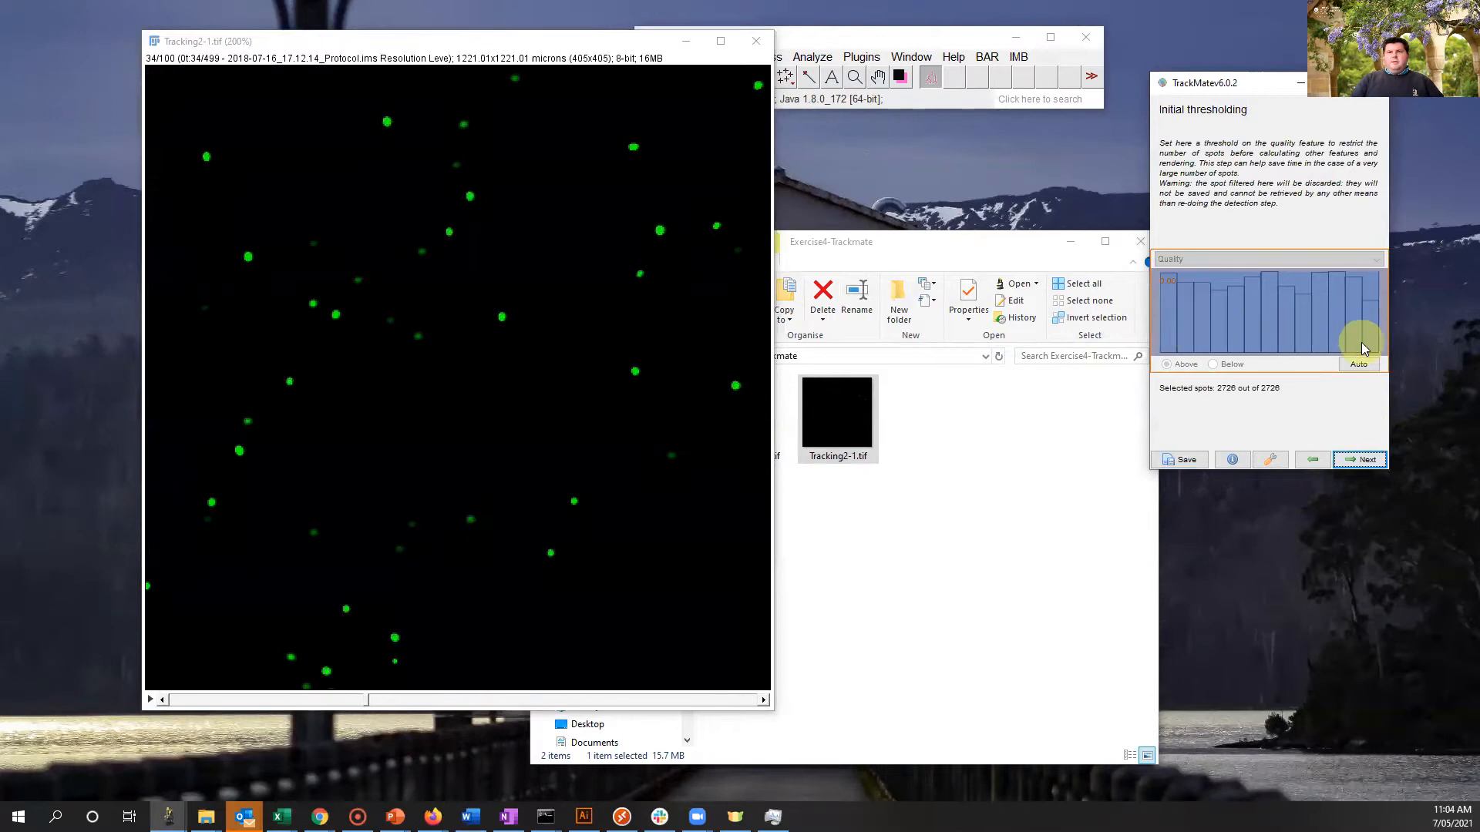
{"action": "left_click", "coordinate": [1360, 461]}
{"action": "left_click", "coordinate": [1277, 145]}
{"action": "left_click", "coordinate": [1276, 151]}
{"action": "left_click", "coordinate": [1360, 461]}
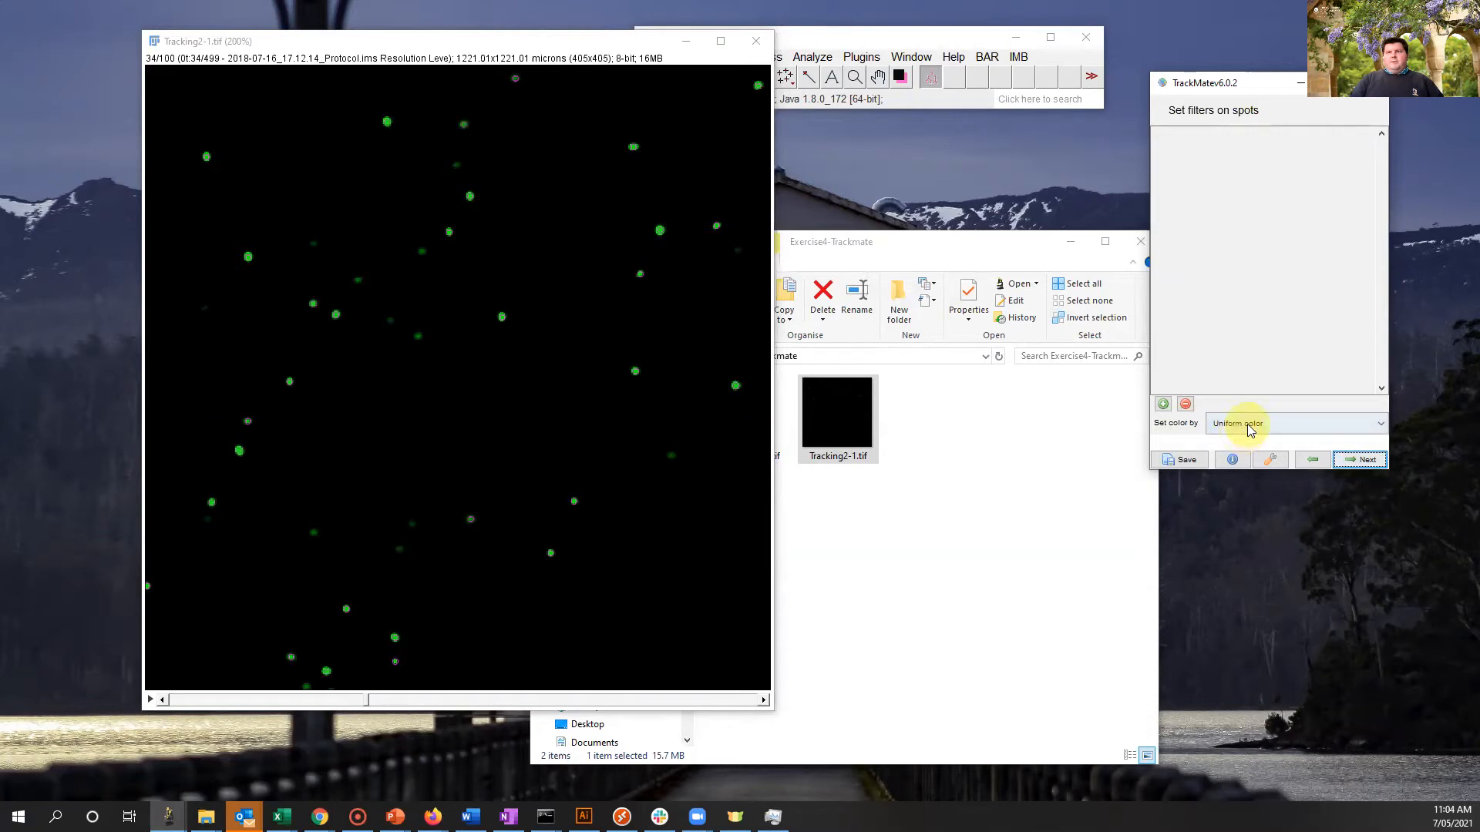
Add a spot filter on Quality, looking through the other available filter features.
{"action": "left_click", "coordinate": [1163, 404]}
{"action": "left_click", "coordinate": [1231, 137]}
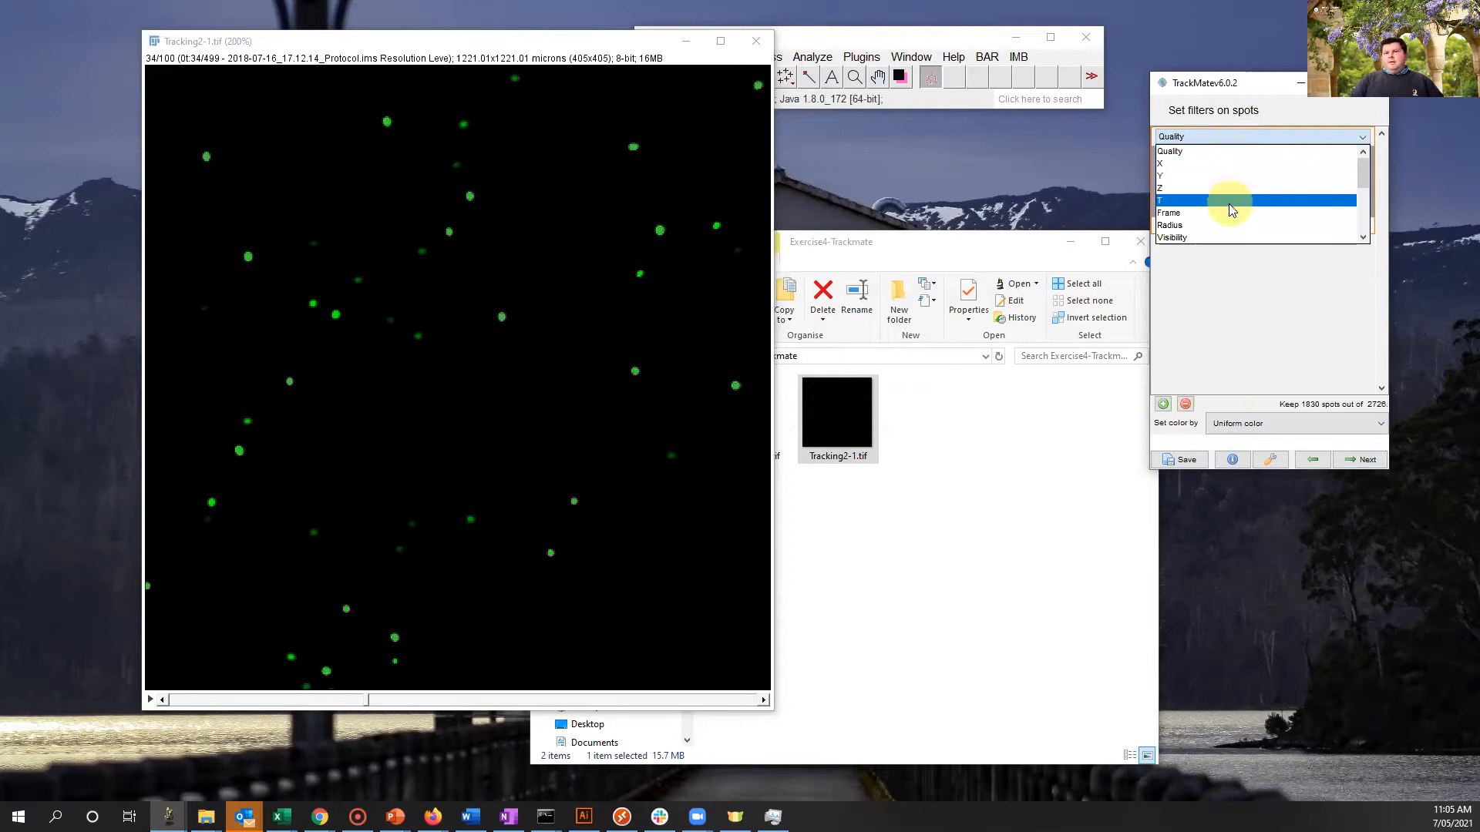
{"action": "scroll", "coordinate": [1231, 211], "scroll_direction": "down", "scroll_amount": 3}
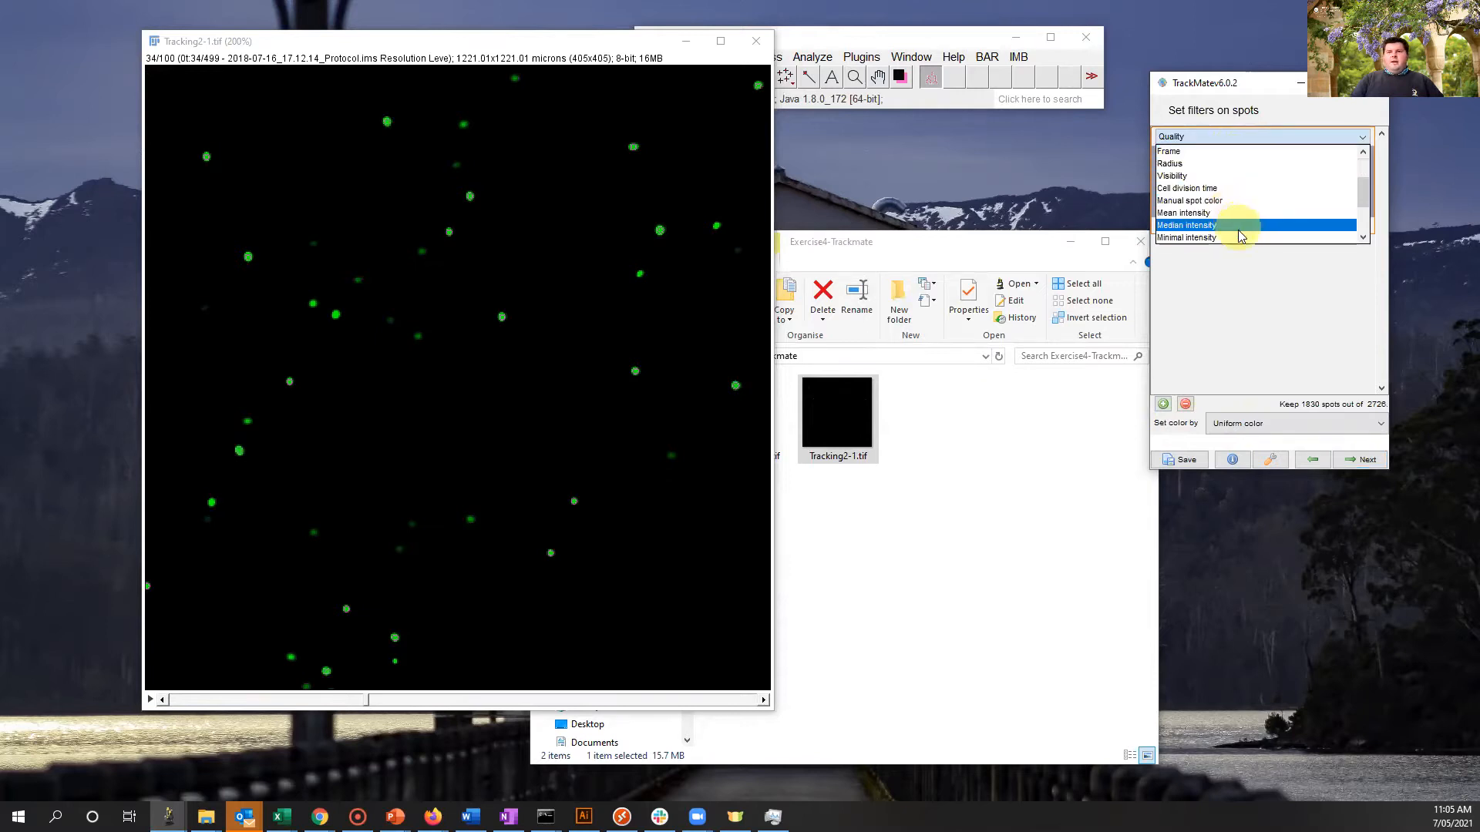
{"action": "scroll", "coordinate": [1240, 231], "scroll_direction": "up", "scroll_amount": 3}
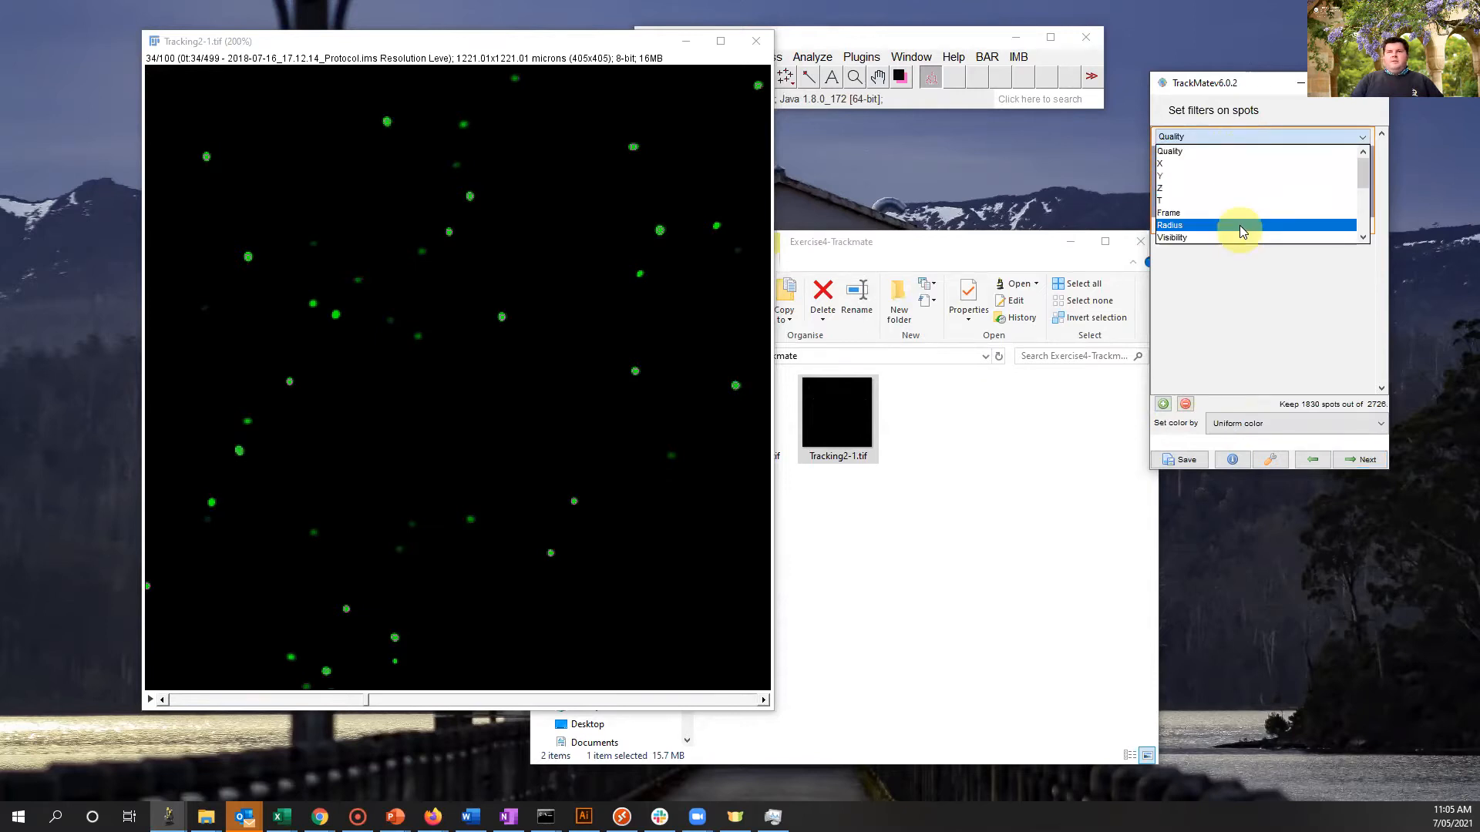
{"action": "left_click", "coordinate": [1239, 156]}
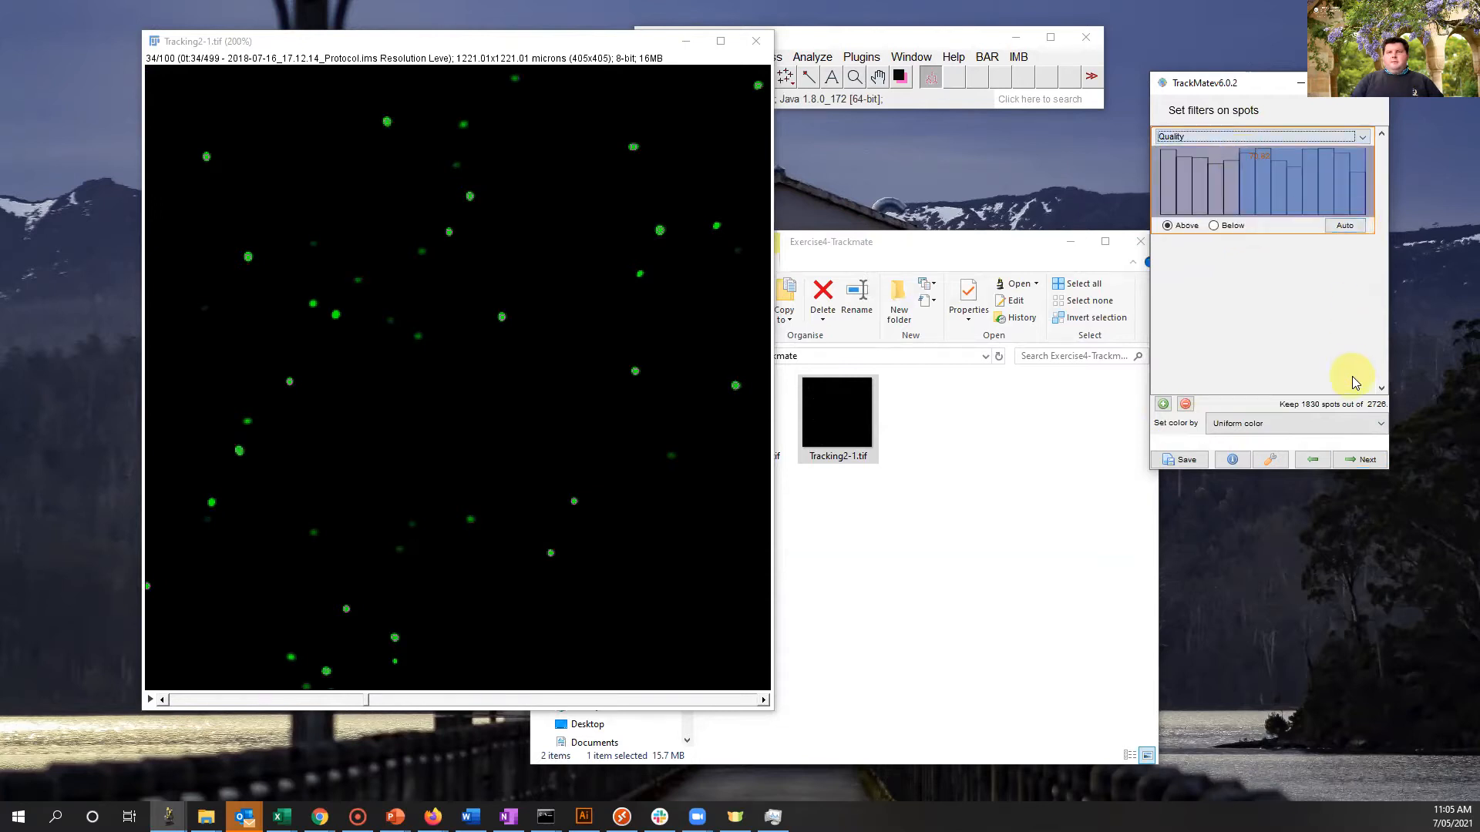
Try other Quality thresholds with the Above and Below options, and restore the automatic threshold with Above.
{"action": "mouse_move", "coordinate": [1254, 196]}
{"action": "left_mouse_down"}
{"action": "mouse_move", "coordinate": [1176, 194]}
{"action": "mouse_move", "coordinate": [1277, 194]}
{"action": "left_mouse_up"}
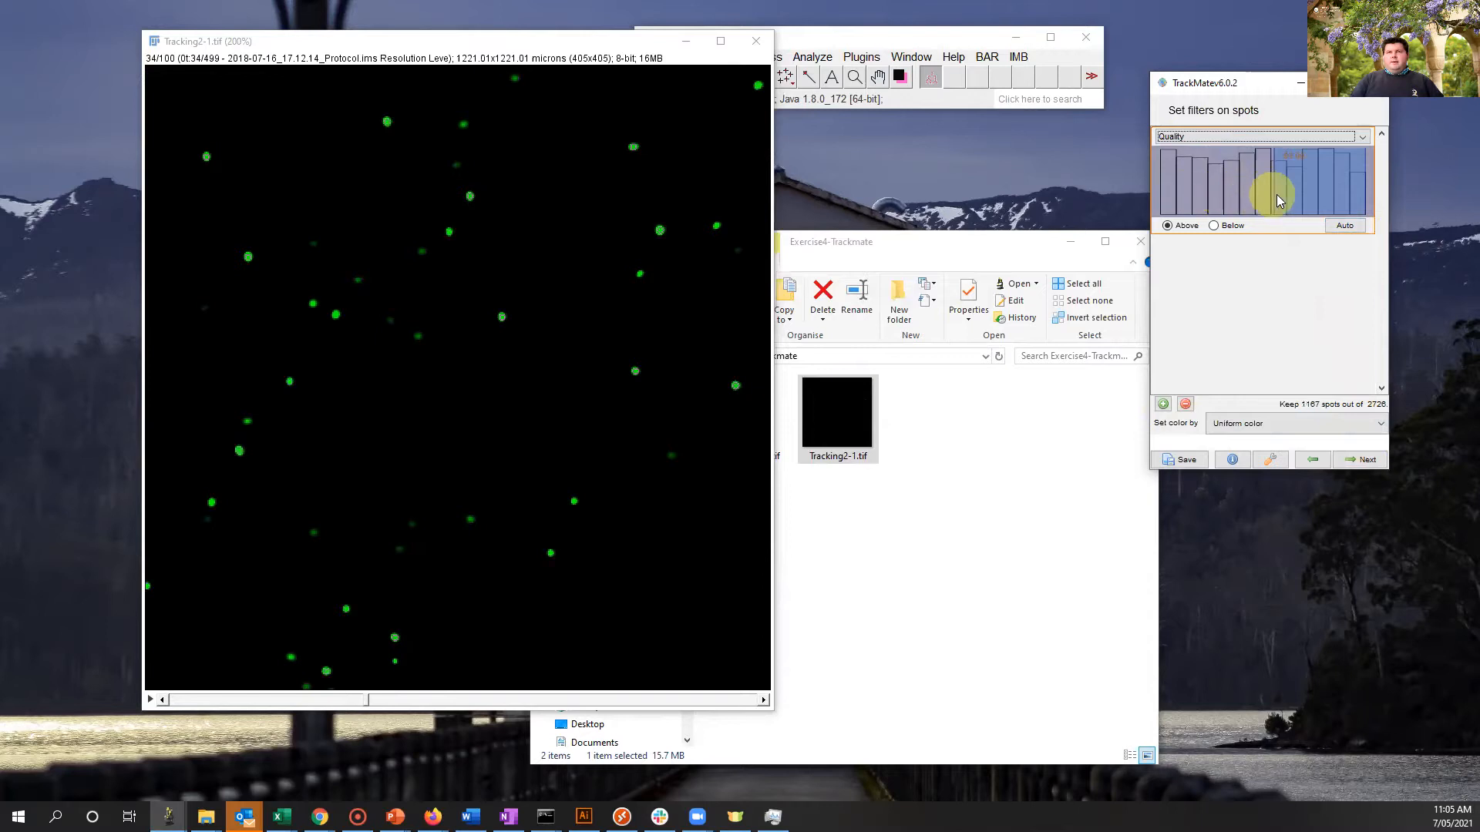
{"action": "left_click", "coordinate": [1229, 229]}
{"action": "mouse_move", "coordinate": [1184, 185]}
{"action": "left_mouse_down"}
{"action": "mouse_move", "coordinate": [1264, 188]}
{"action": "mouse_move", "coordinate": [1196, 184]}
{"action": "left_mouse_up"}
{"action": "left_click", "coordinate": [1185, 227]}
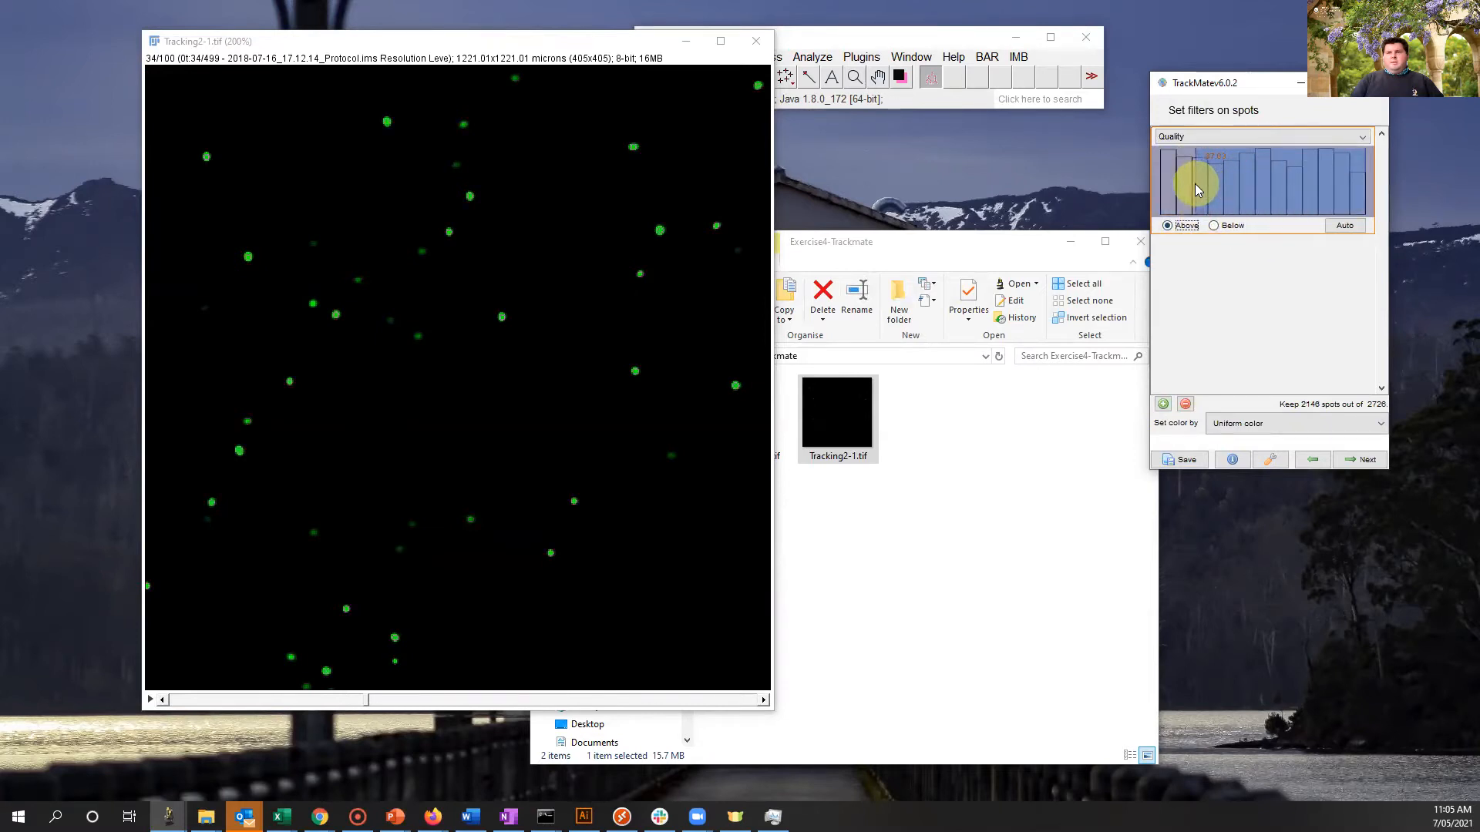
{"action": "left_click", "coordinate": [1361, 227]}
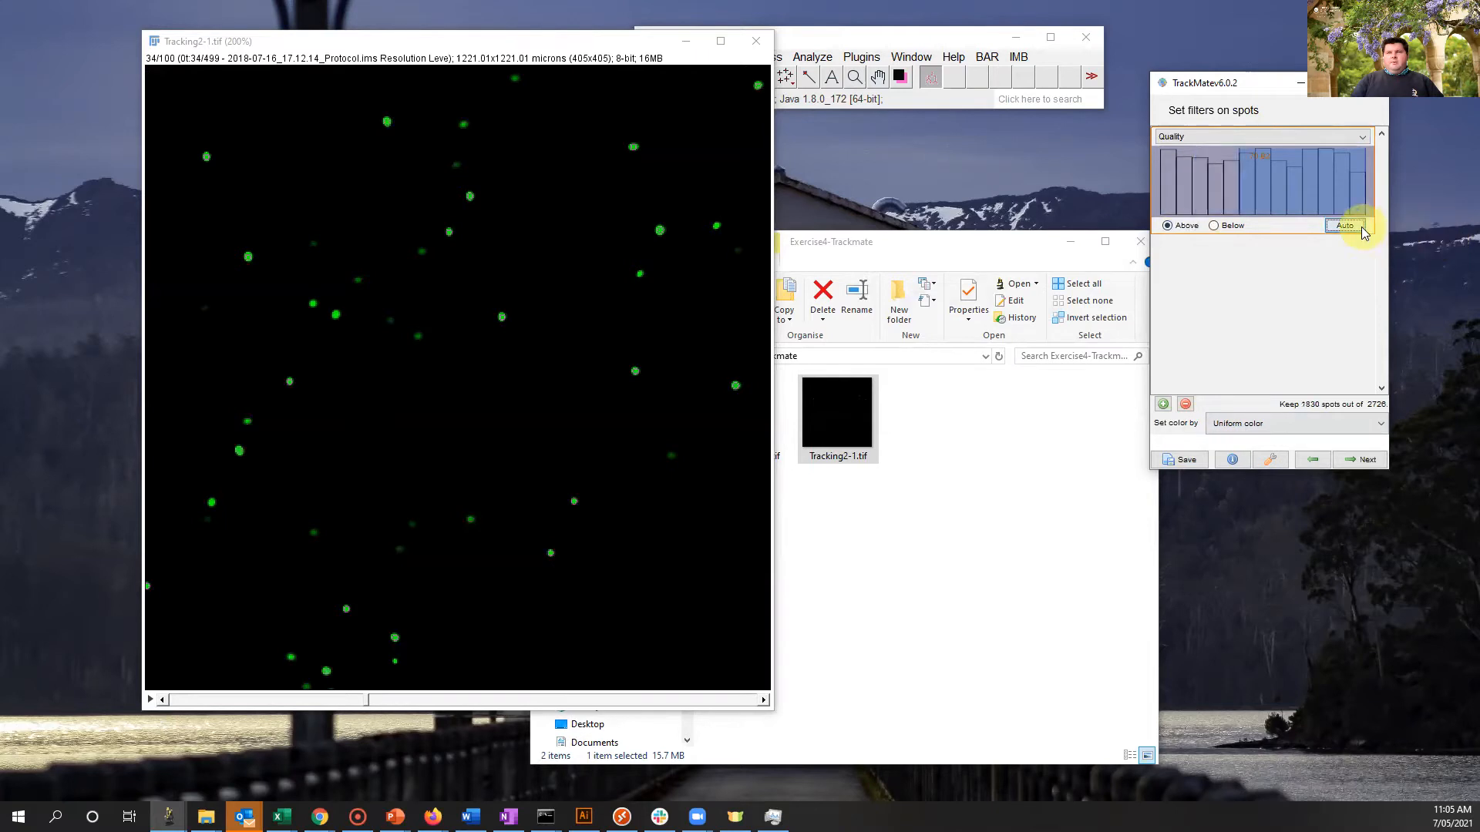
Track the filtered spots using Simple LAP tracker with 15 micron linking and gap-closing distances and a 2-frame gap, and review the tracks across frames.
{"action": "left_click", "coordinate": [1366, 460]}
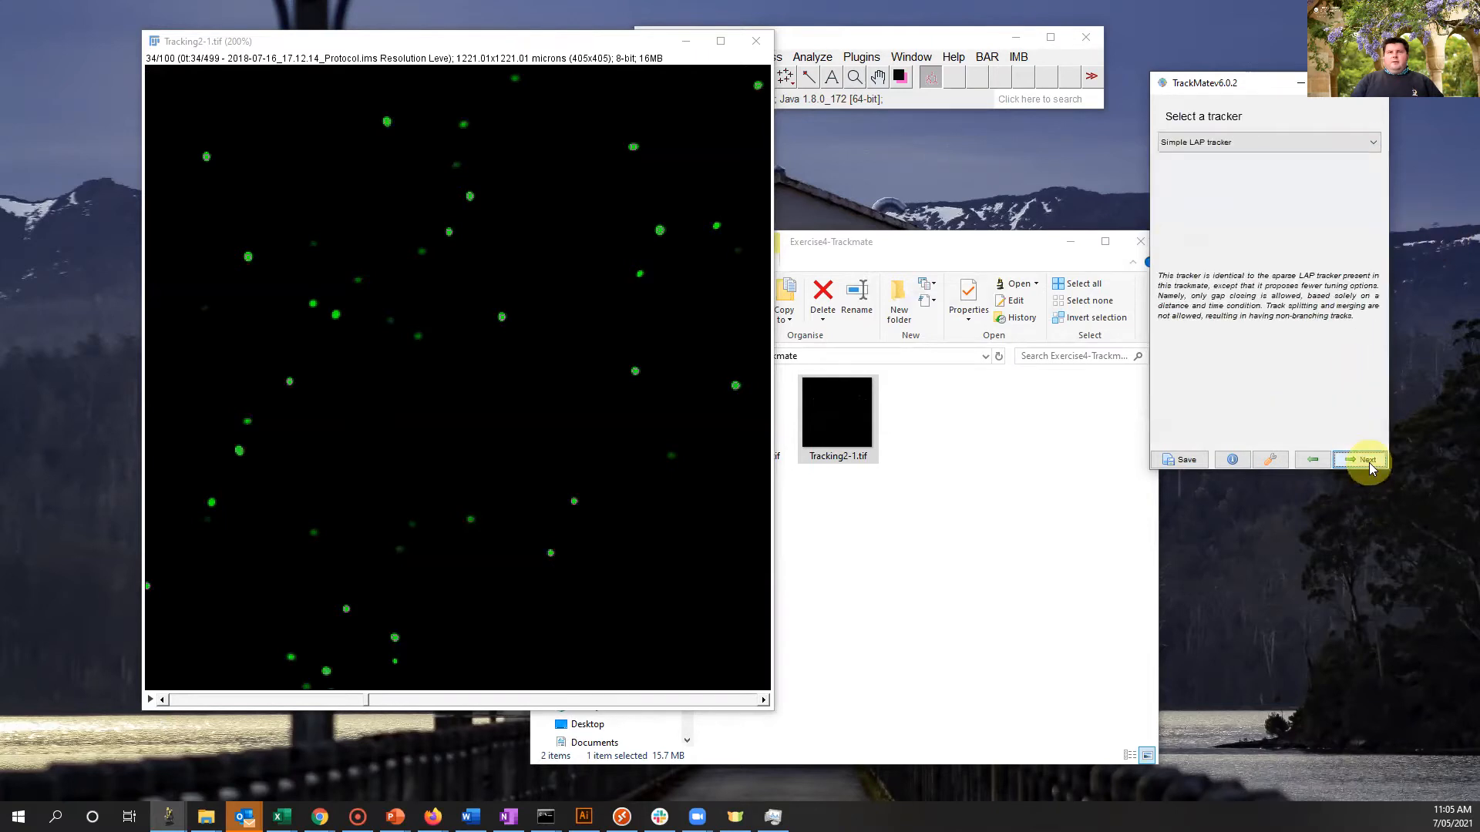
{"action": "left_click", "coordinate": [1227, 142]}
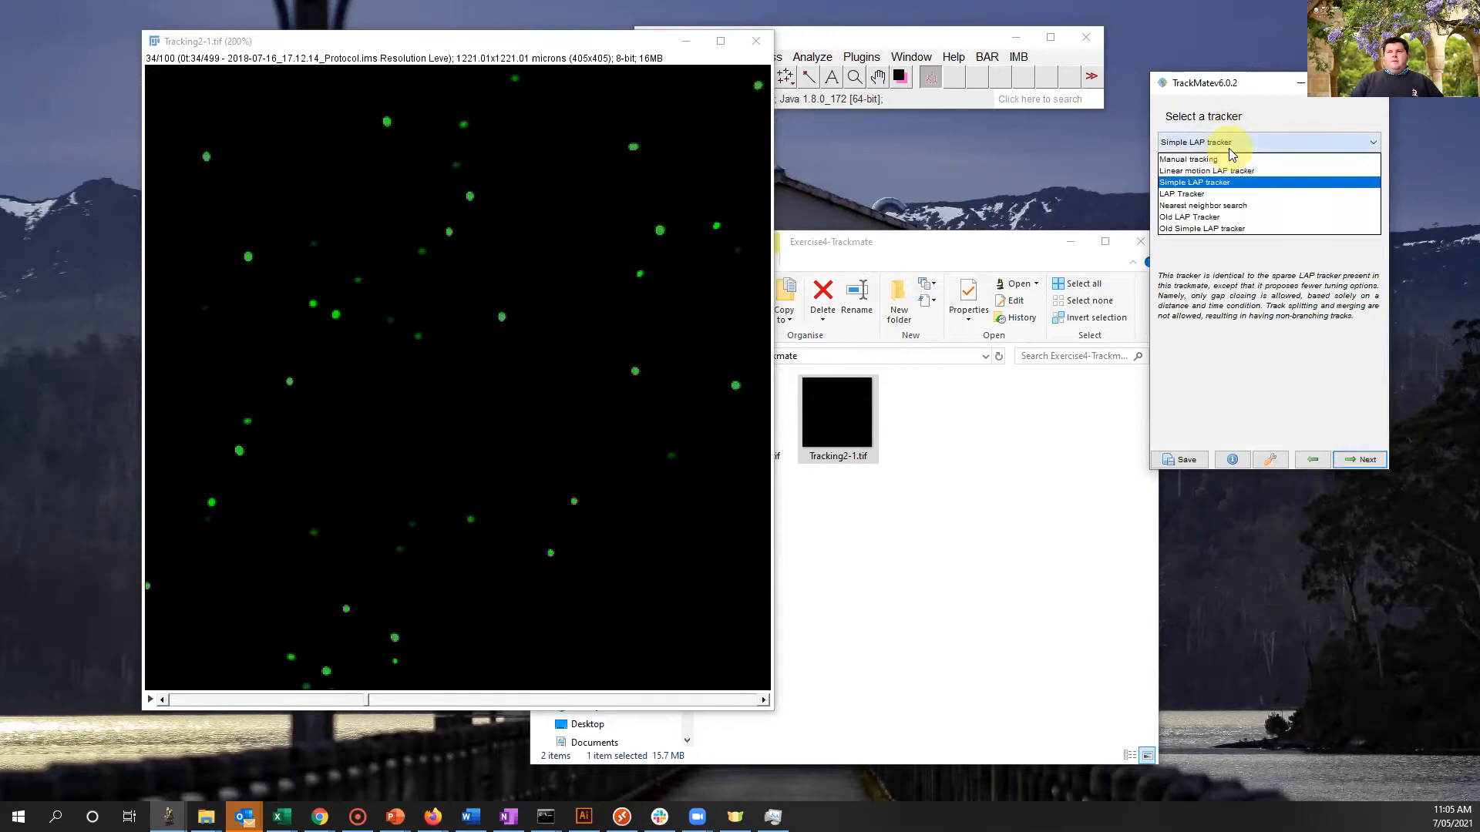
{"action": "left_click", "coordinate": [1238, 188]}
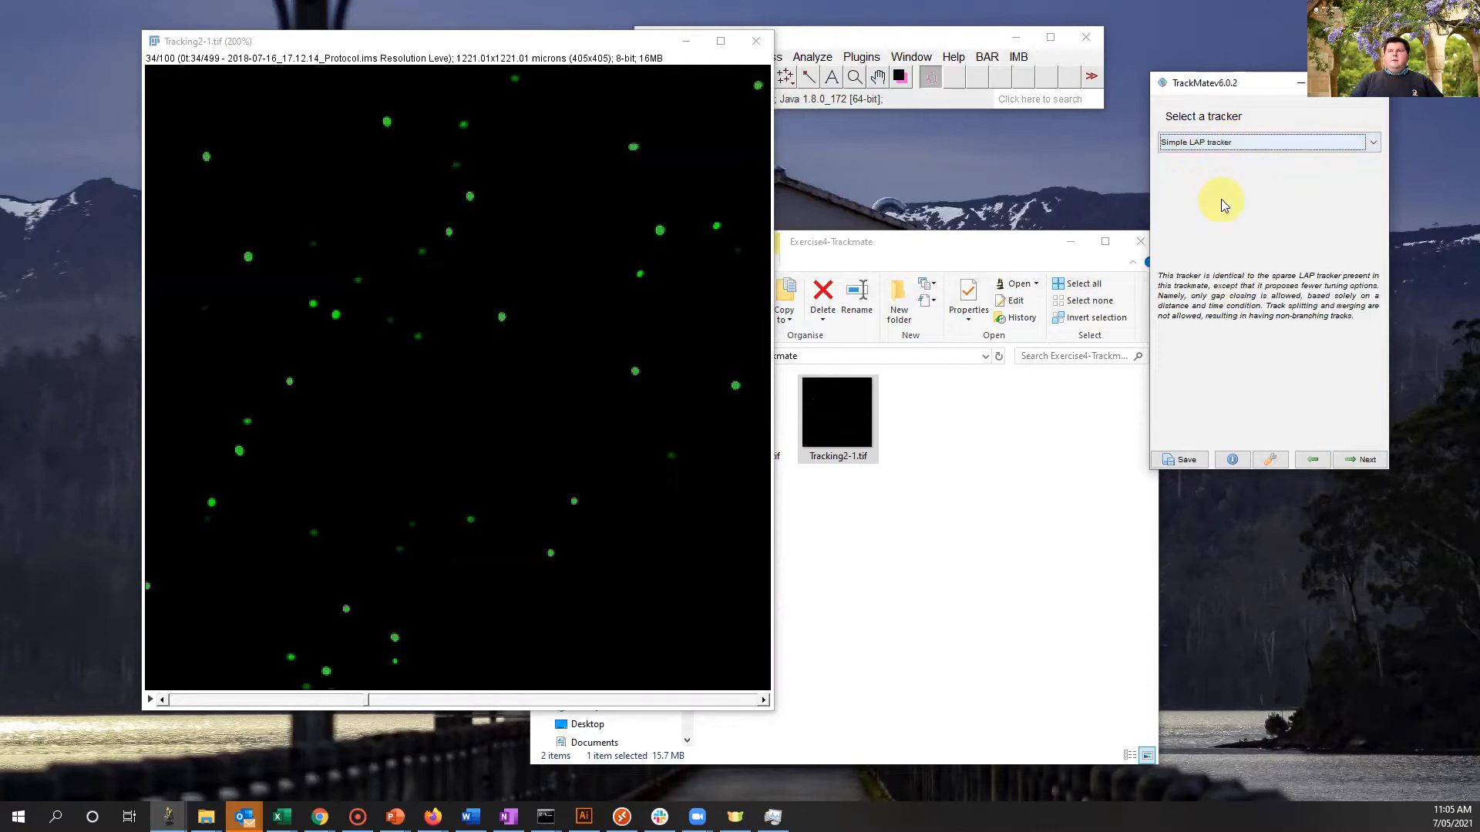
{"action": "left_click", "coordinate": [1361, 459]}
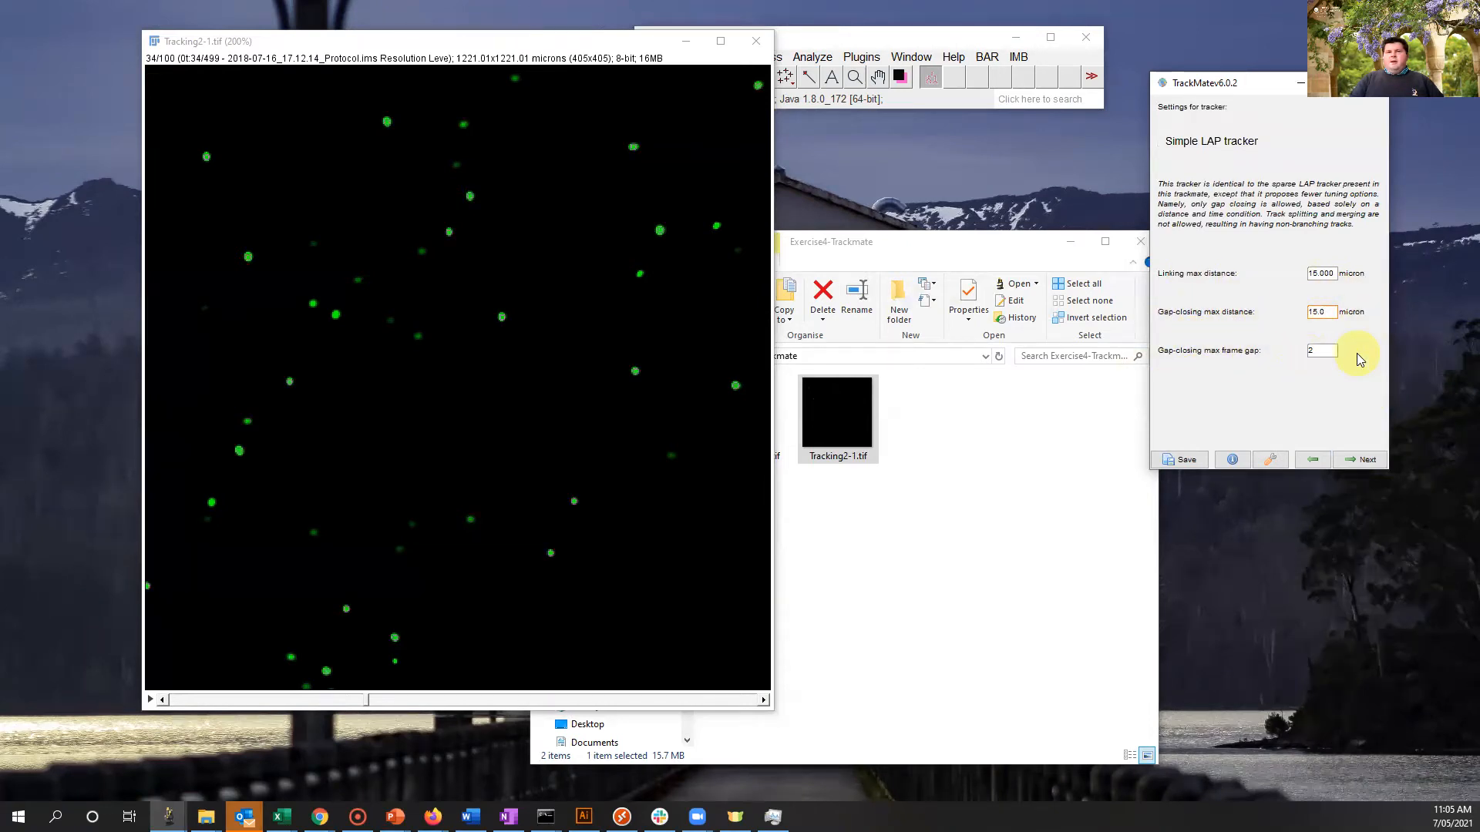
{"action": "left_click", "coordinate": [1361, 461]}
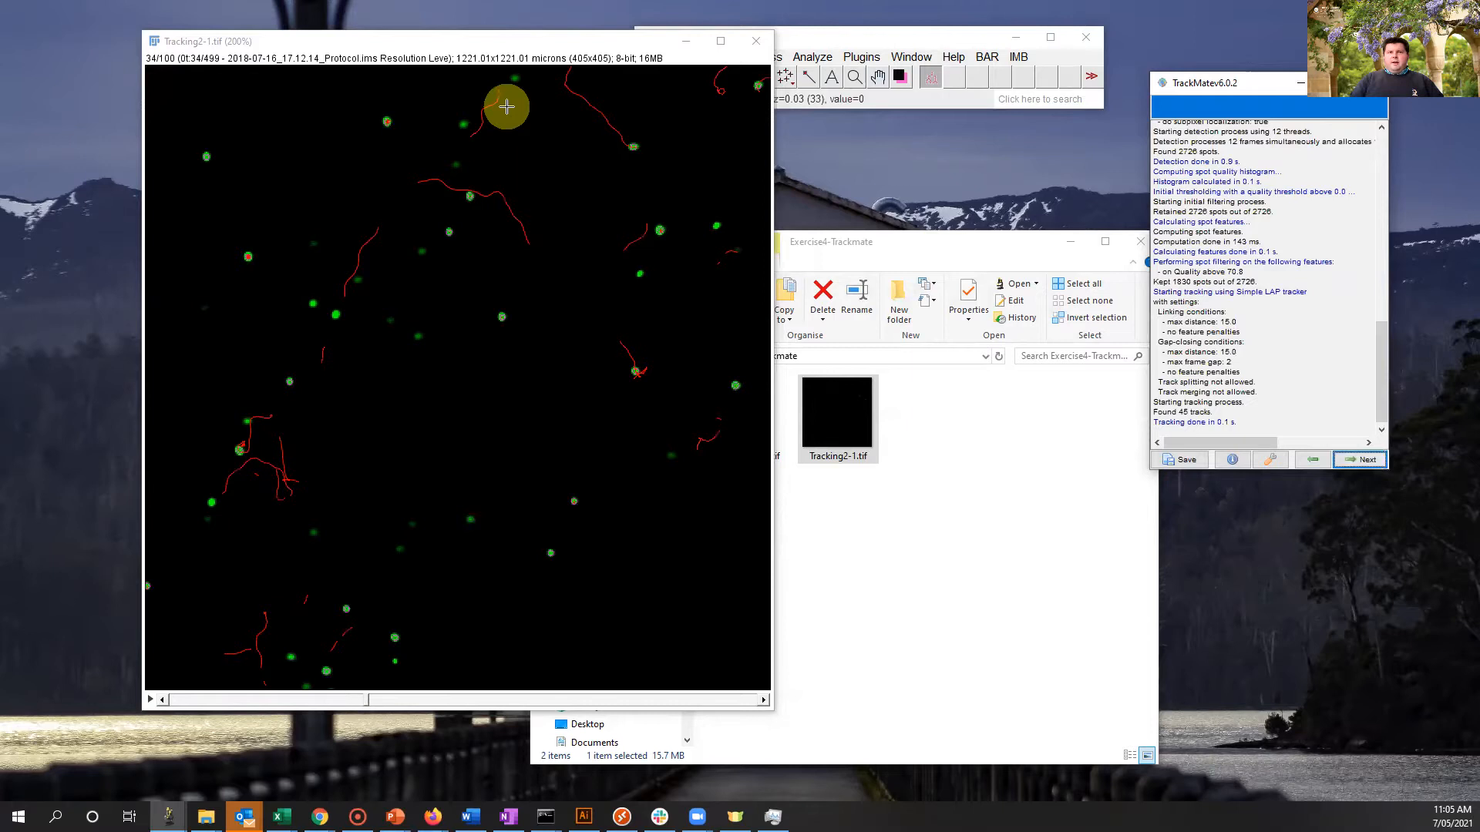
{"action": "left_click_drag", "start_coordinate": [368, 697], "coordinate": [496, 687]}
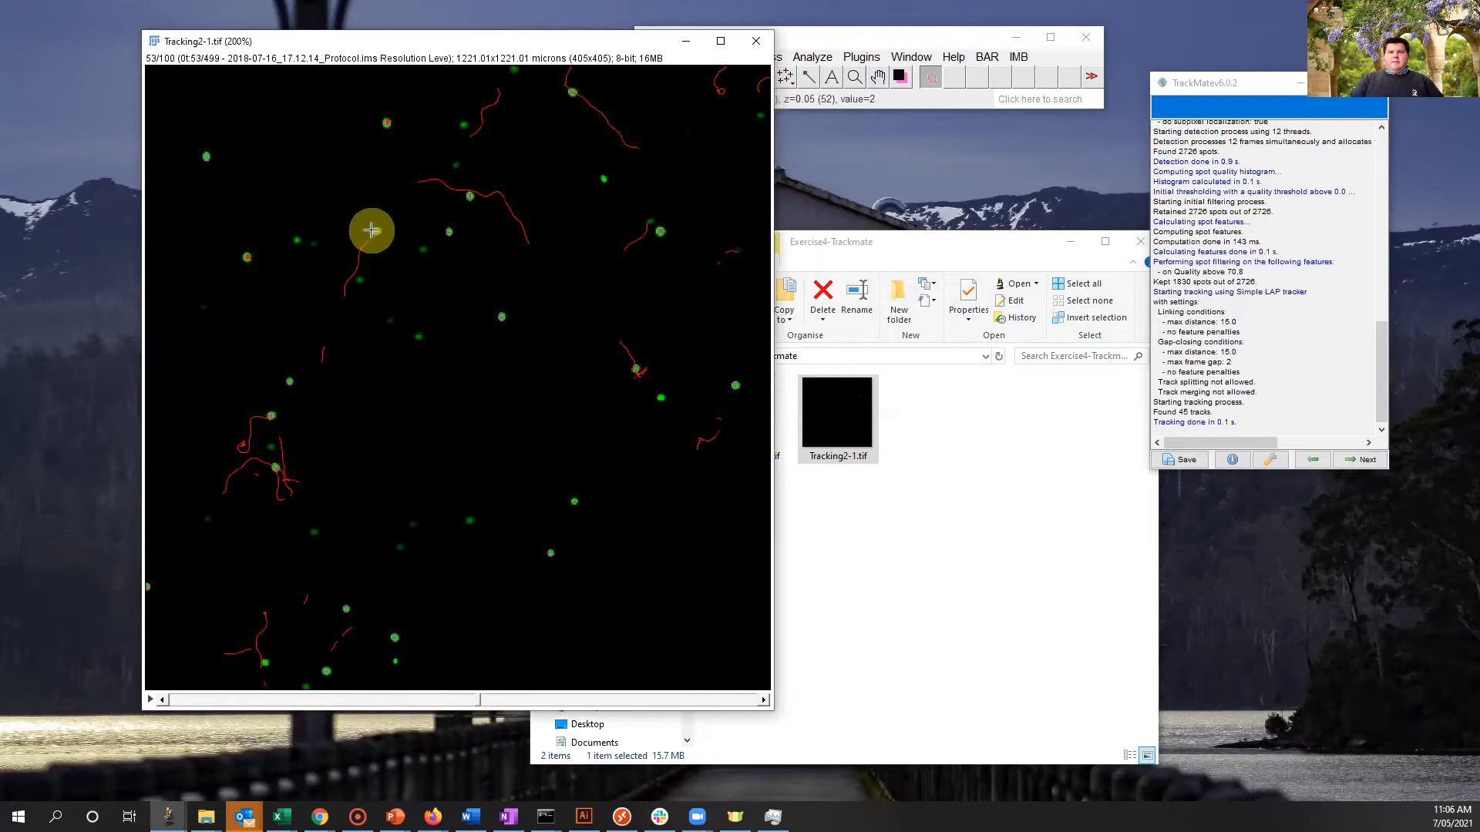
{"action": "left_click_drag", "start_coordinate": [479, 698], "coordinate": [308, 712]}
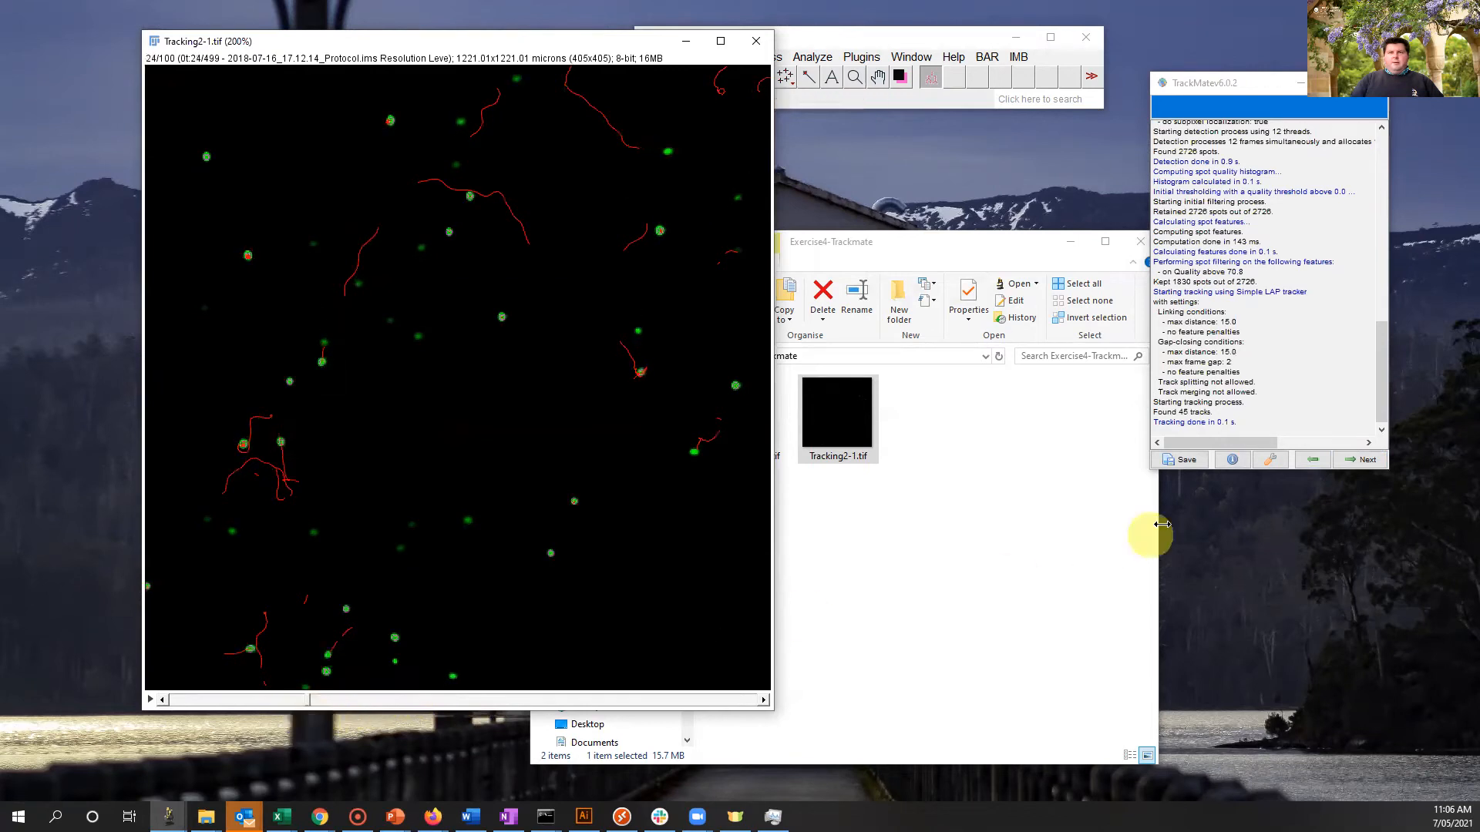
Set the gap-closing max frame gap to 10, rerun the Simple LAP tracker and proceed to the track filters.
{"action": "left_click", "coordinate": [1300, 460]}
{"action": "double_click", "coordinate": [1317, 351]}
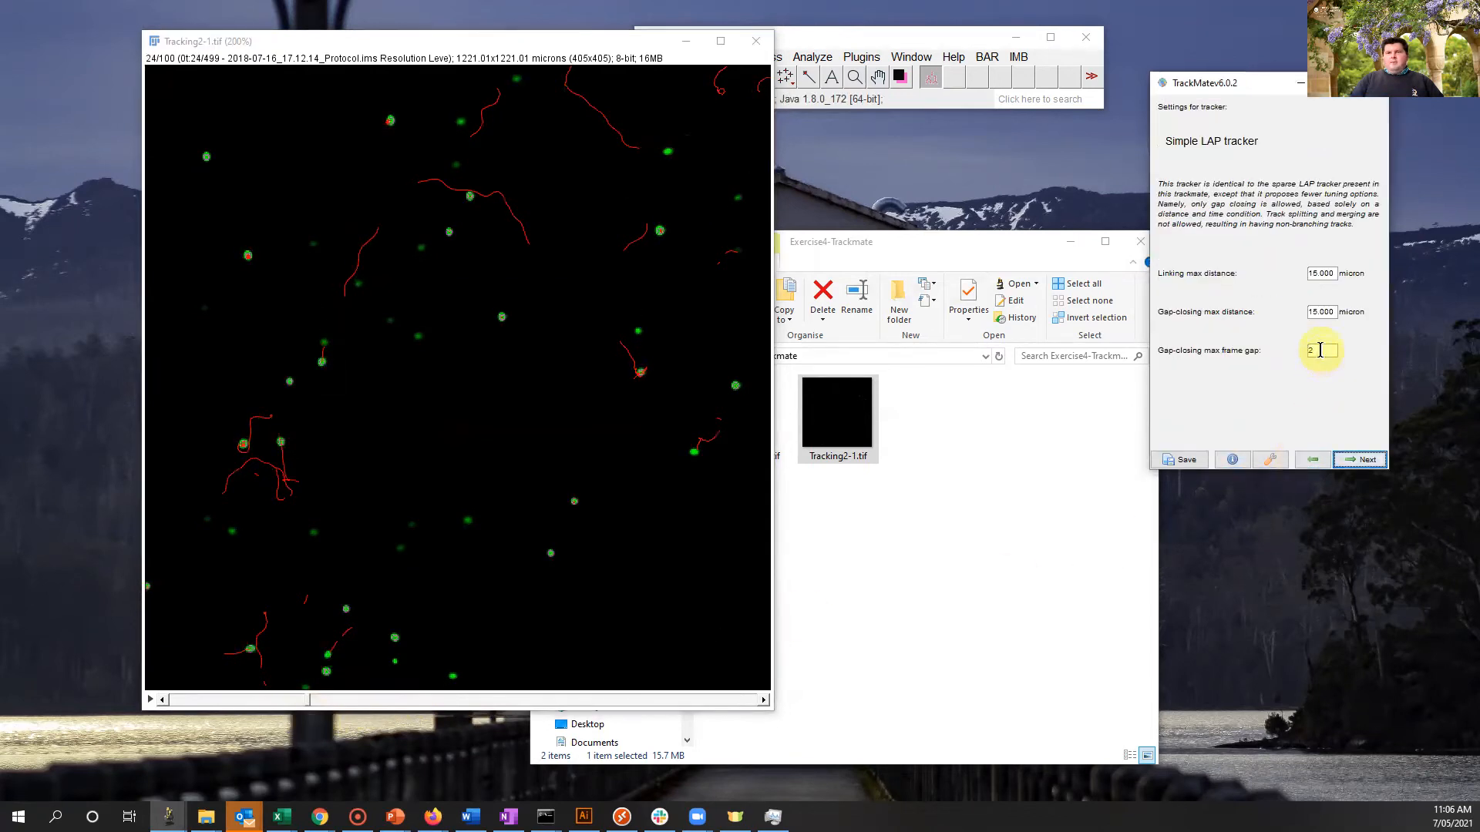
{"action": "type", "text": "10"}
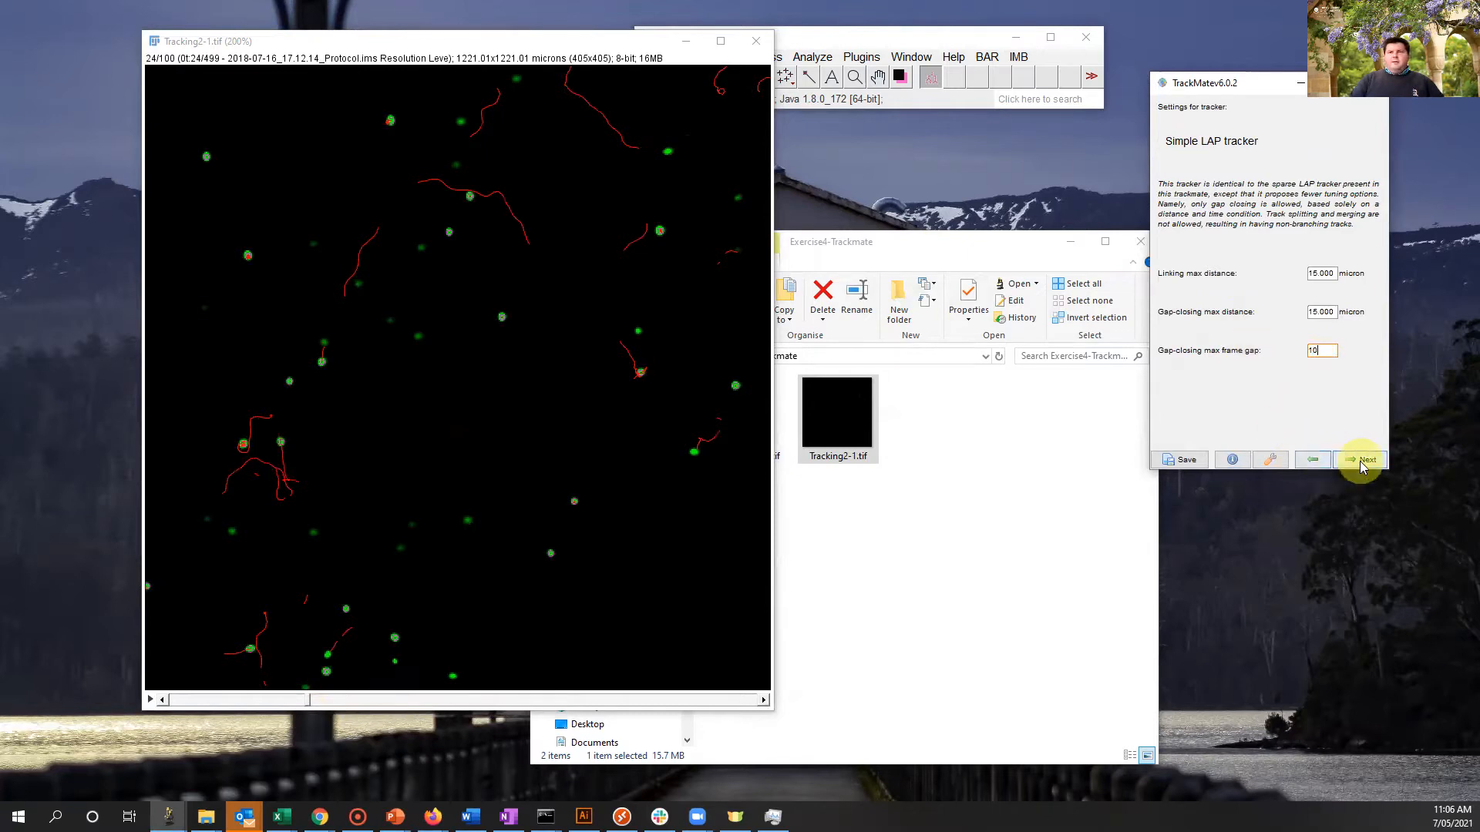
{"action": "left_click", "coordinate": [1361, 460]}
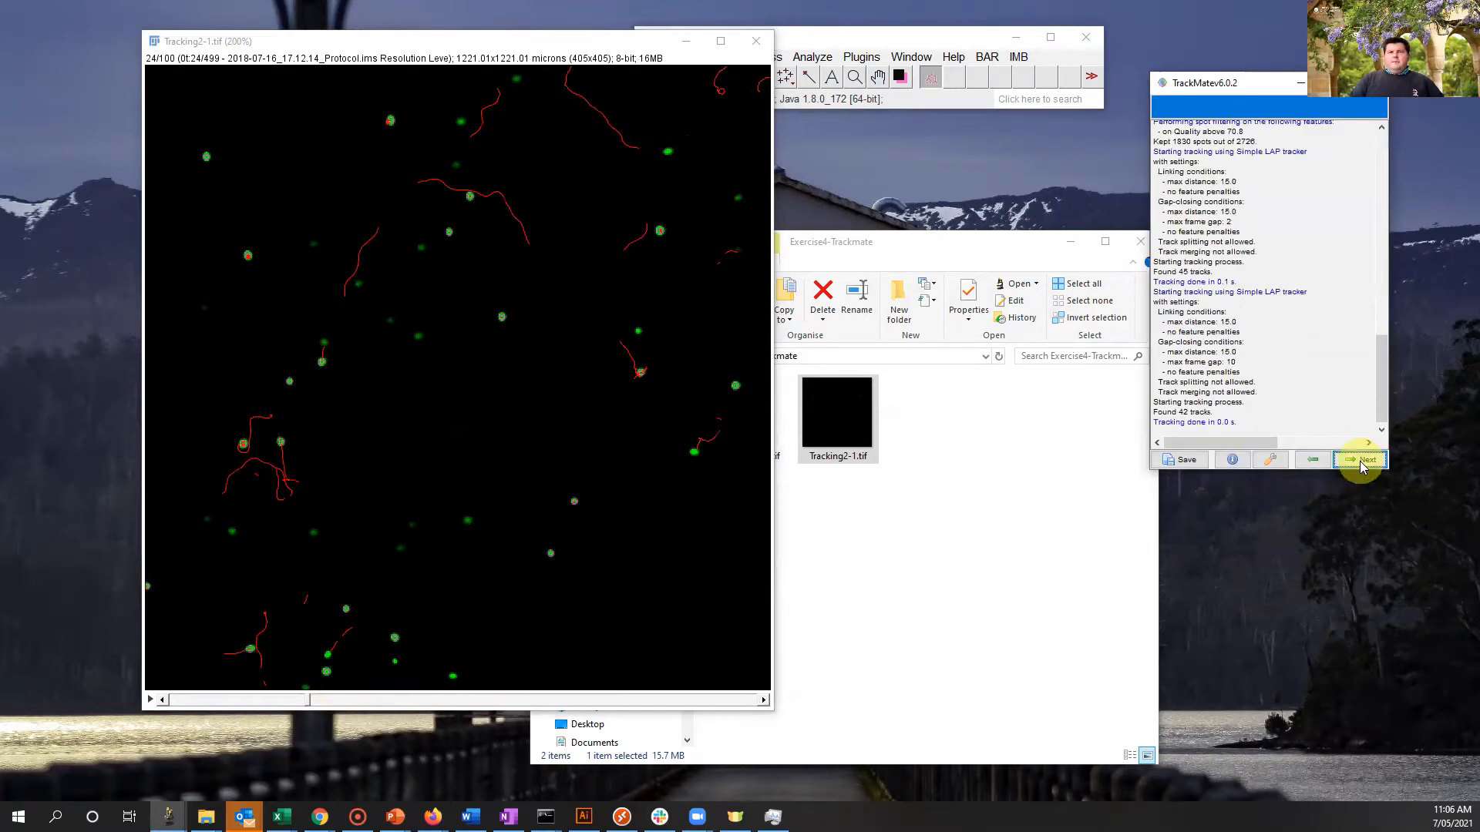
{"action": "left_click", "coordinate": [1361, 463]}
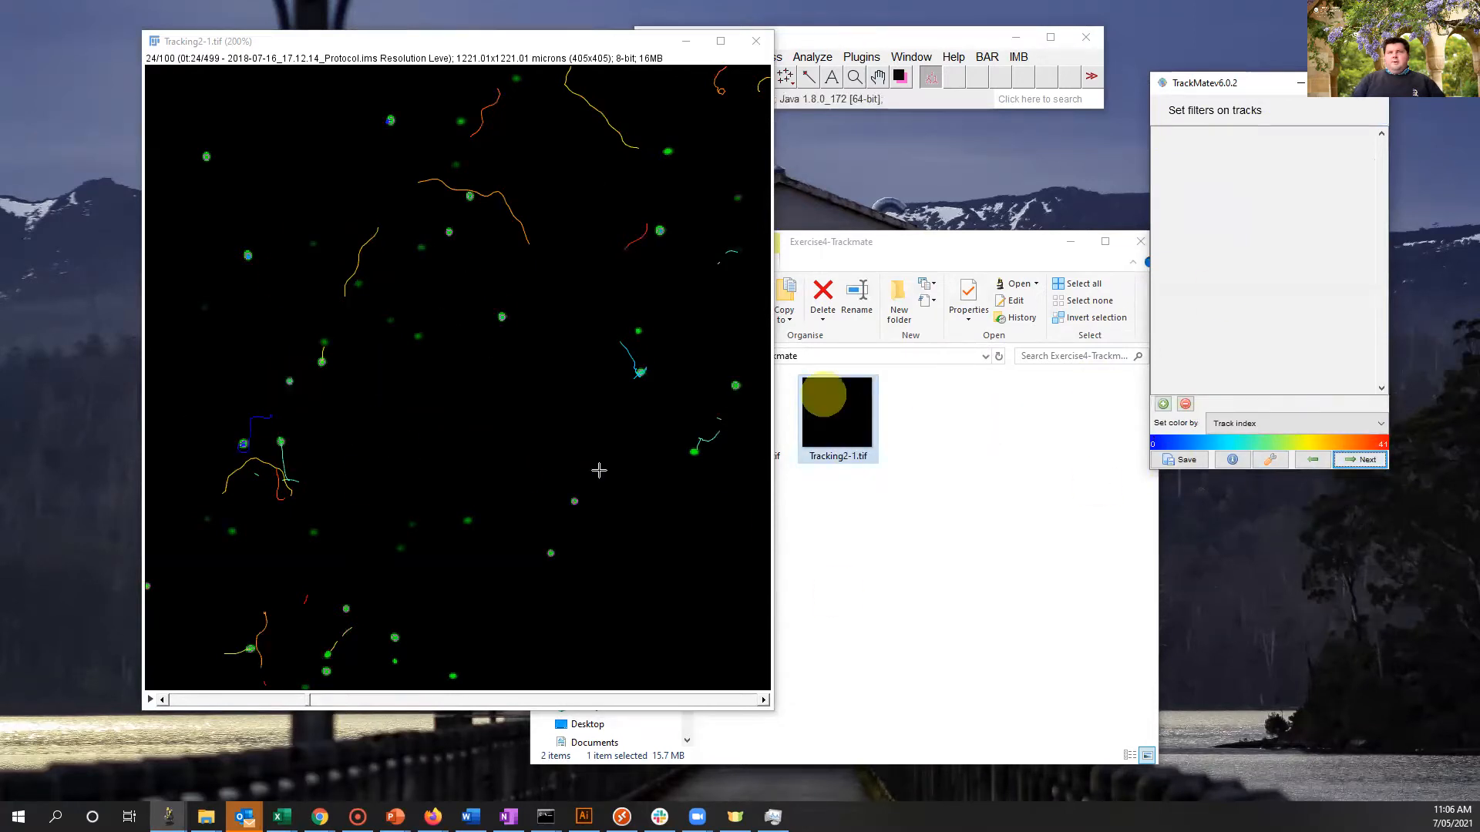
Go back to remove the Quality spot filter, retrack all spots with the same tracker settings and review the tracks in the early frames.
{"action": "left_click", "coordinate": [1315, 461]}
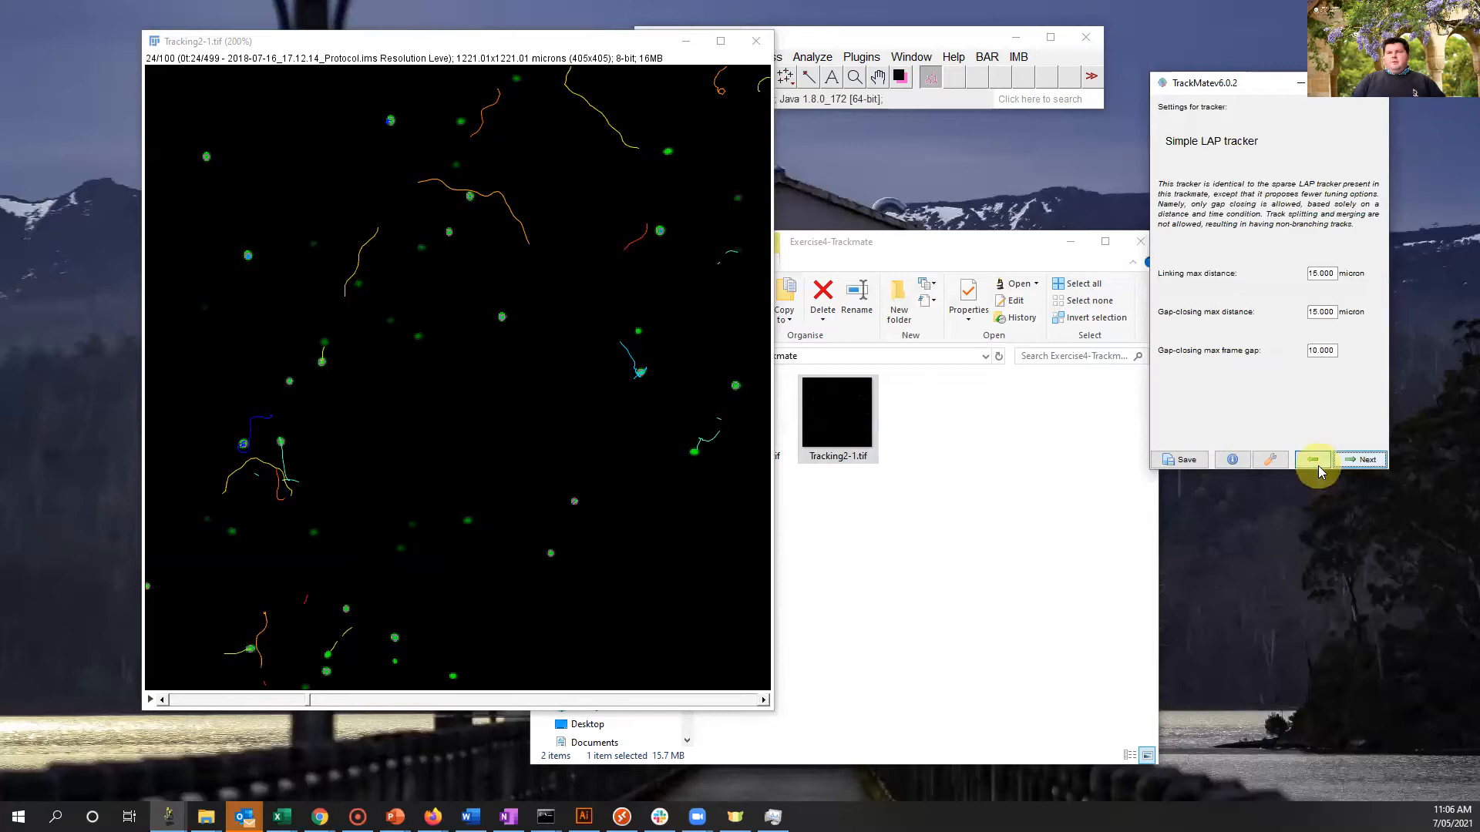
{"action": "left_click", "coordinate": [1315, 461]}
{"action": "left_click", "coordinate": [1315, 461]}
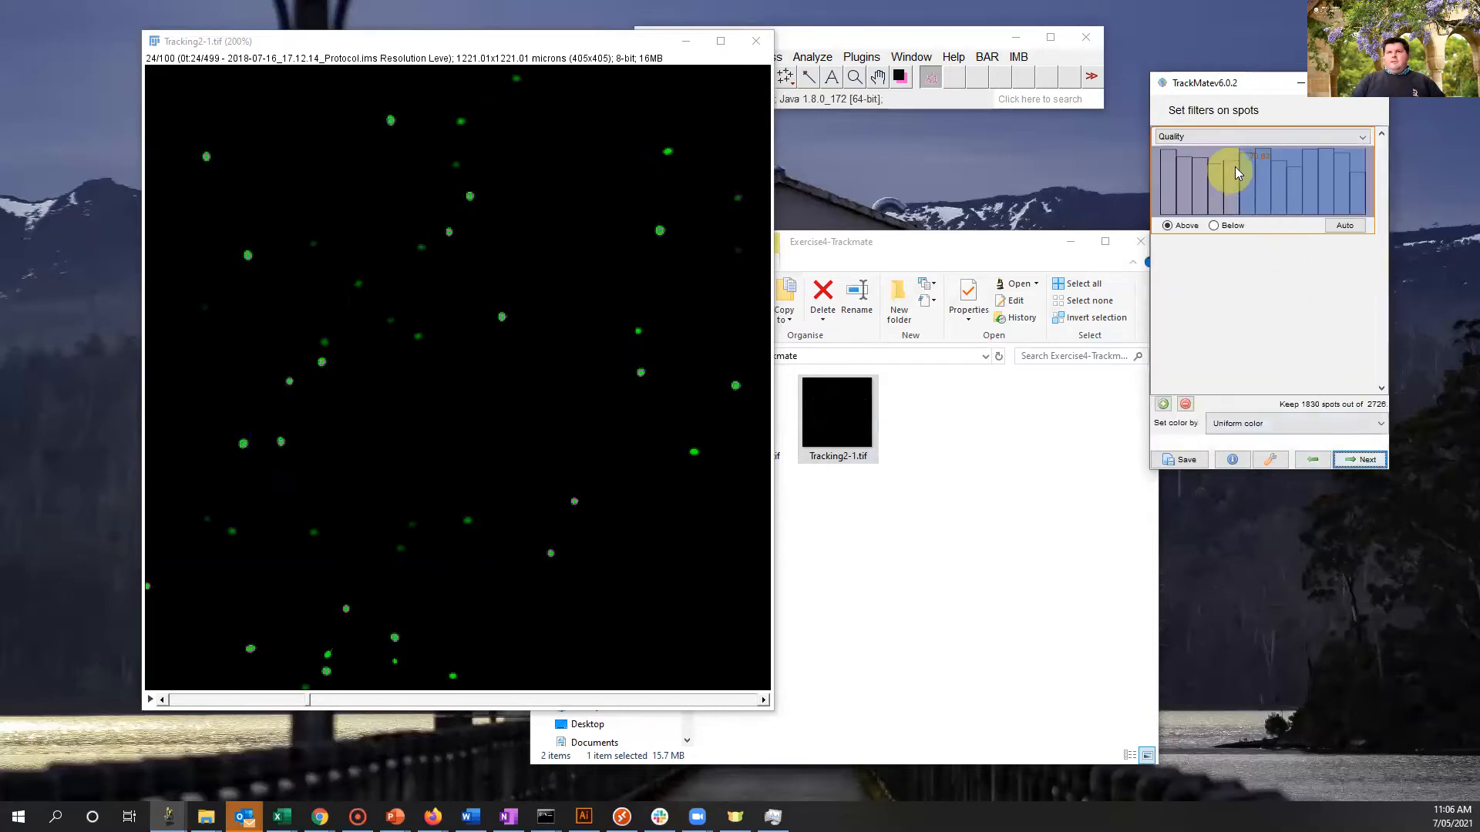
{"action": "left_click", "coordinate": [1185, 404]}
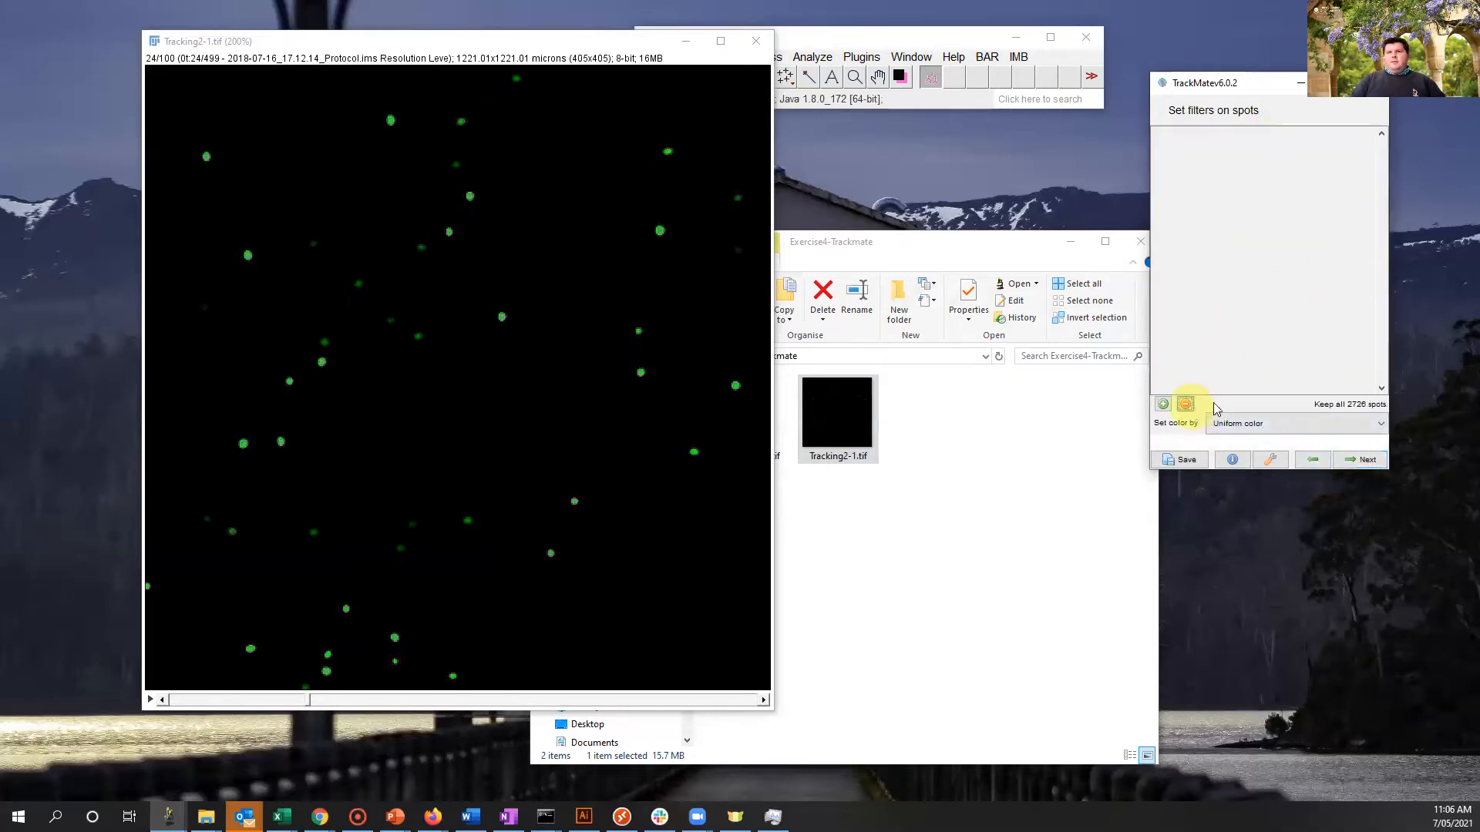
{"action": "left_click", "coordinate": [1362, 459]}
{"action": "left_click", "coordinate": [1364, 461]}
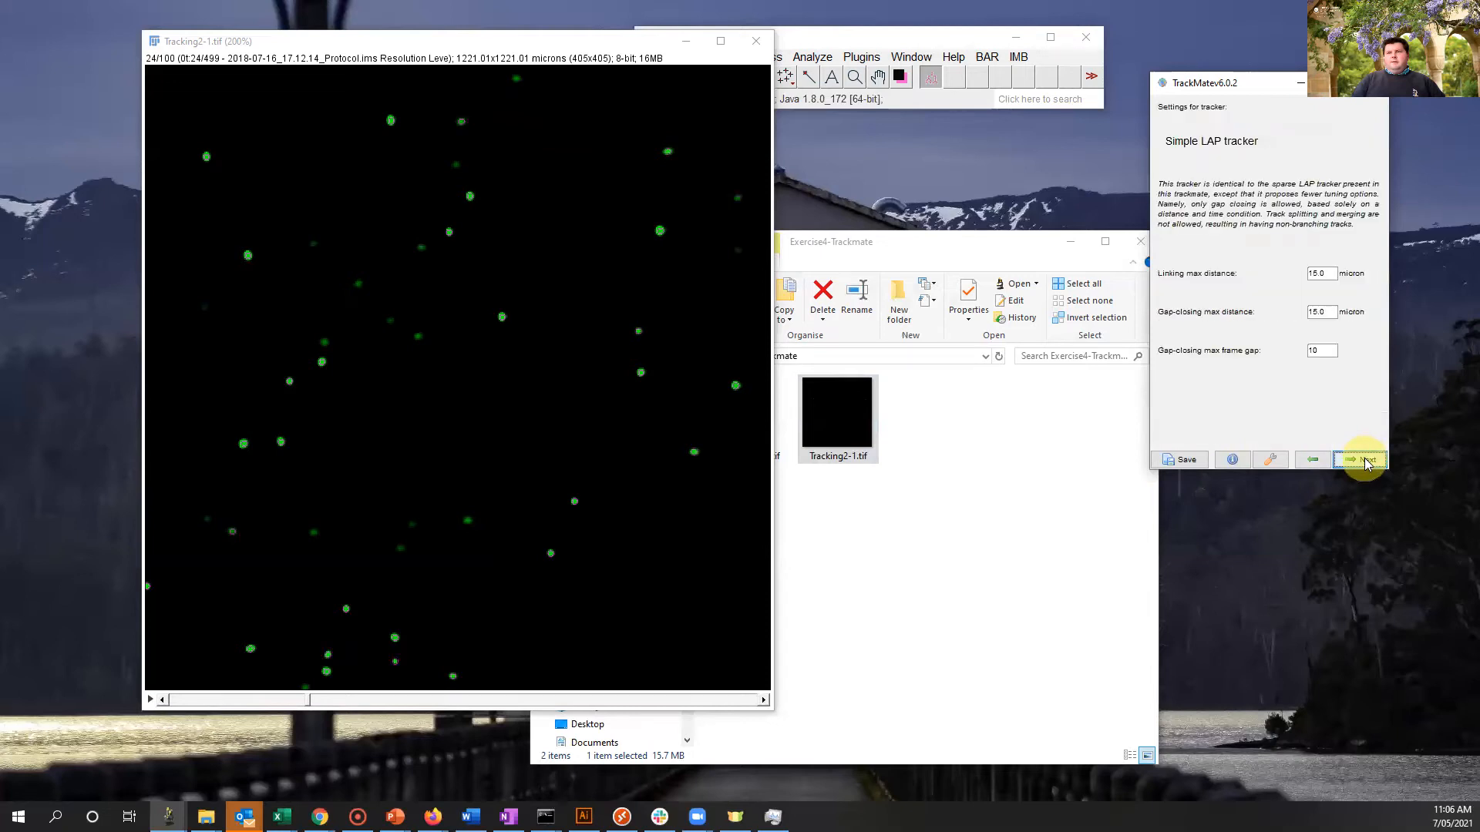
{"action": "left_click", "coordinate": [1365, 460]}
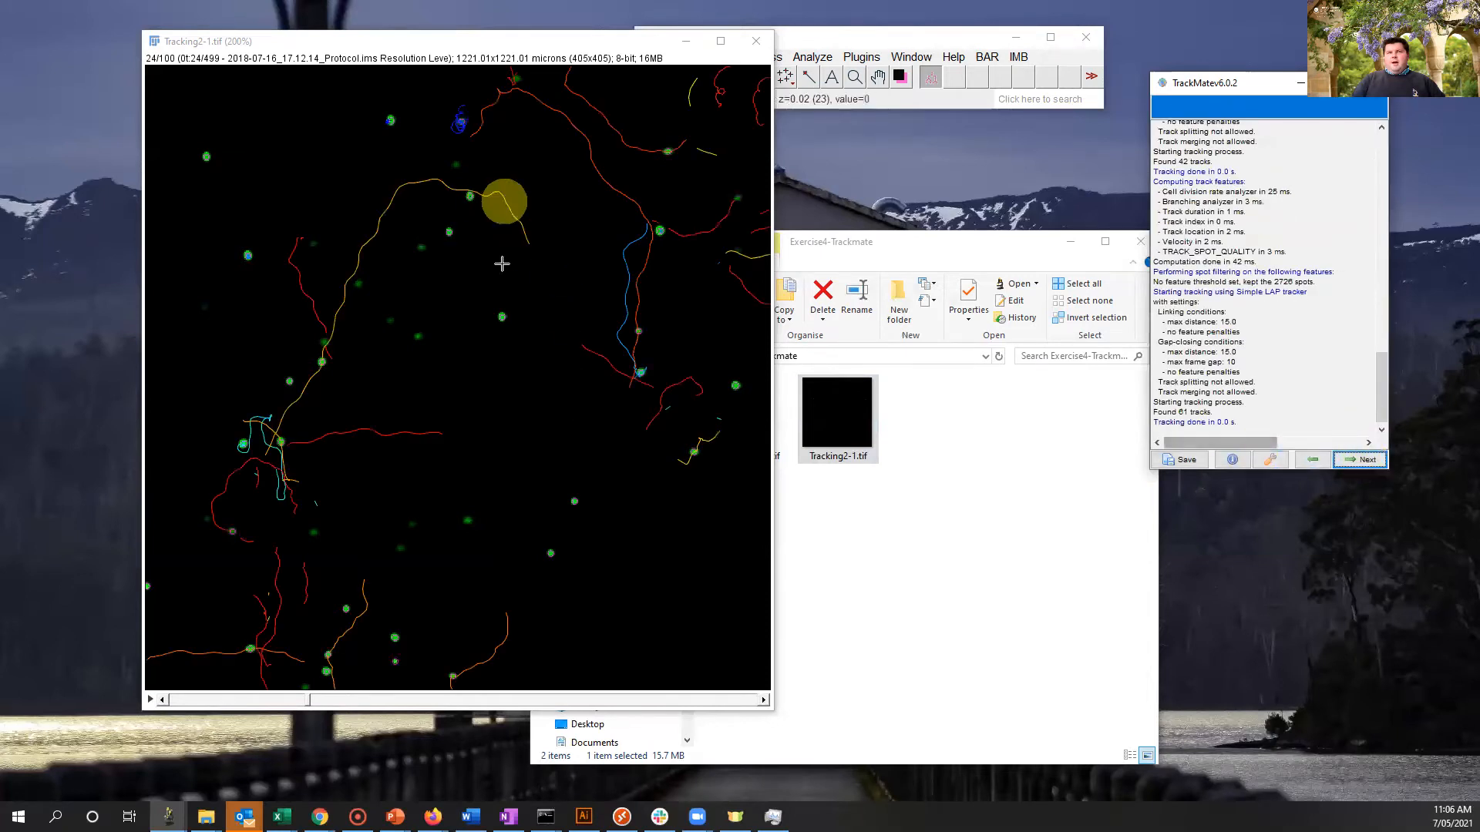
{"action": "left_click_drag", "start_coordinate": [308, 696], "coordinate": [181, 760]}
Add a track filter on Track displacement, looking through the other available track features.
{"action": "left_click", "coordinate": [1363, 461]}
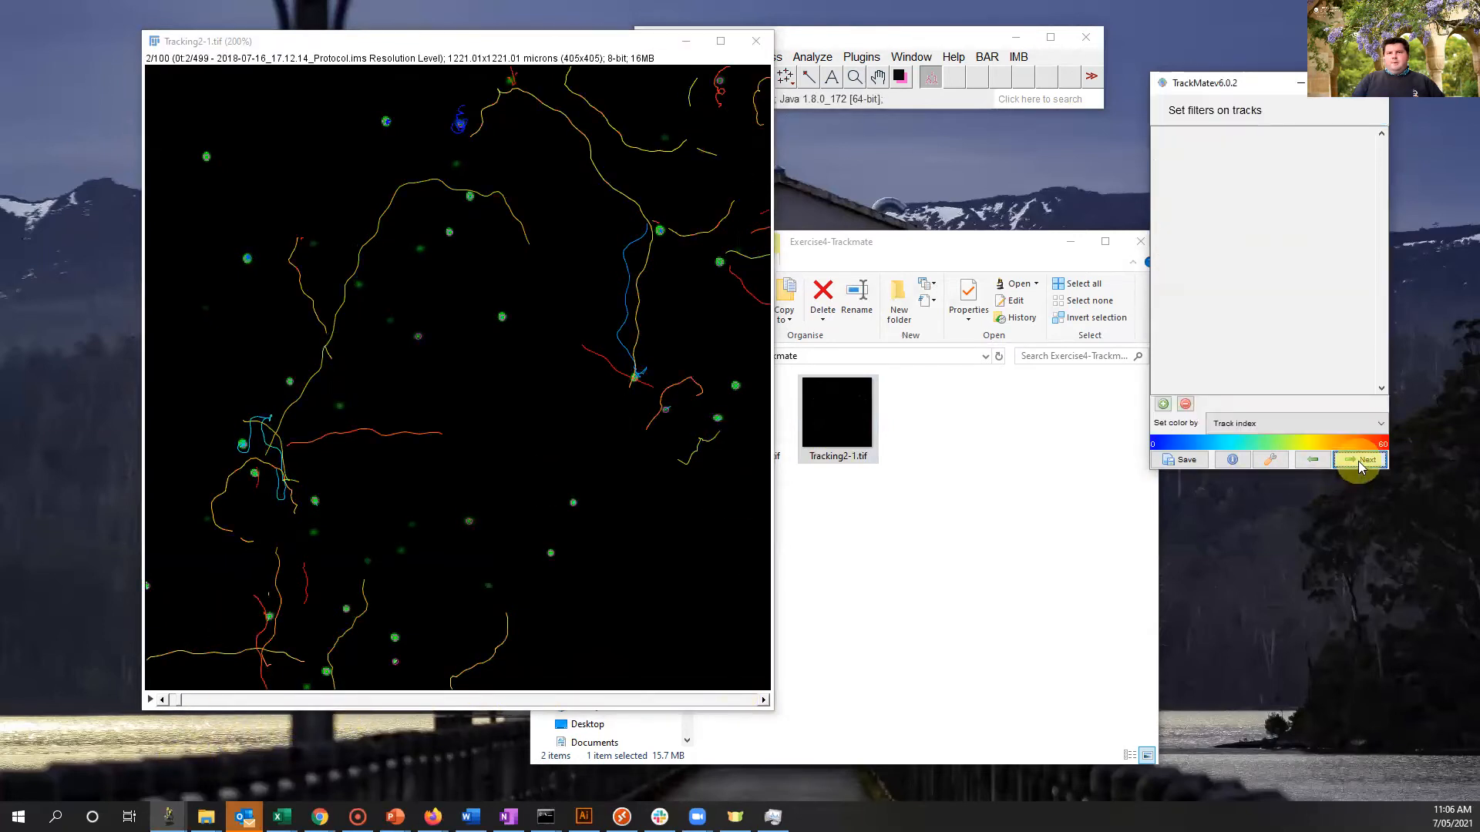
{"action": "left_click", "coordinate": [1164, 405]}
{"action": "left_click", "coordinate": [1260, 142]}
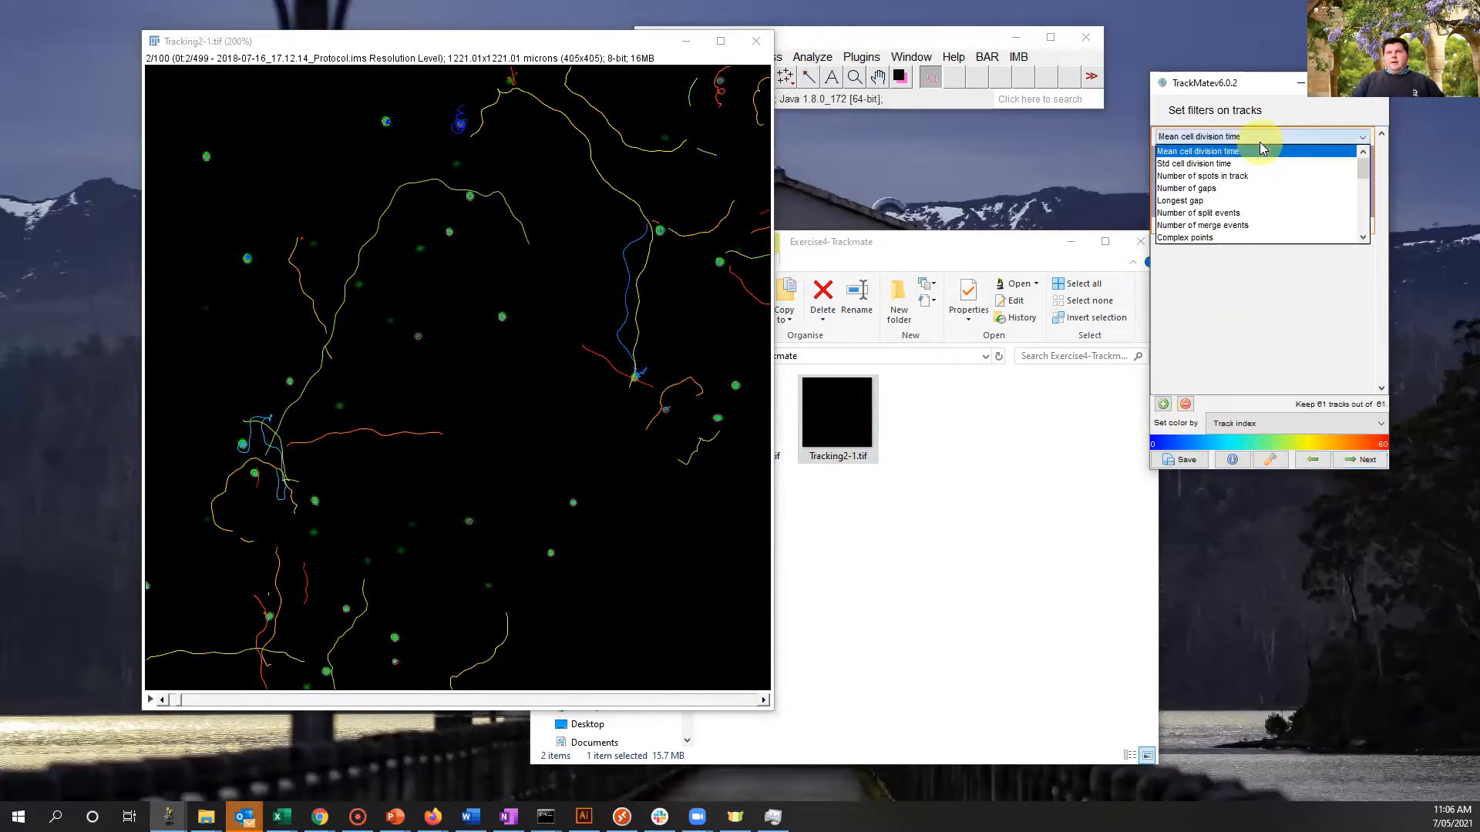
{"action": "scroll", "coordinate": [1270, 162], "scroll_direction": "down", "scroll_amount": 8}
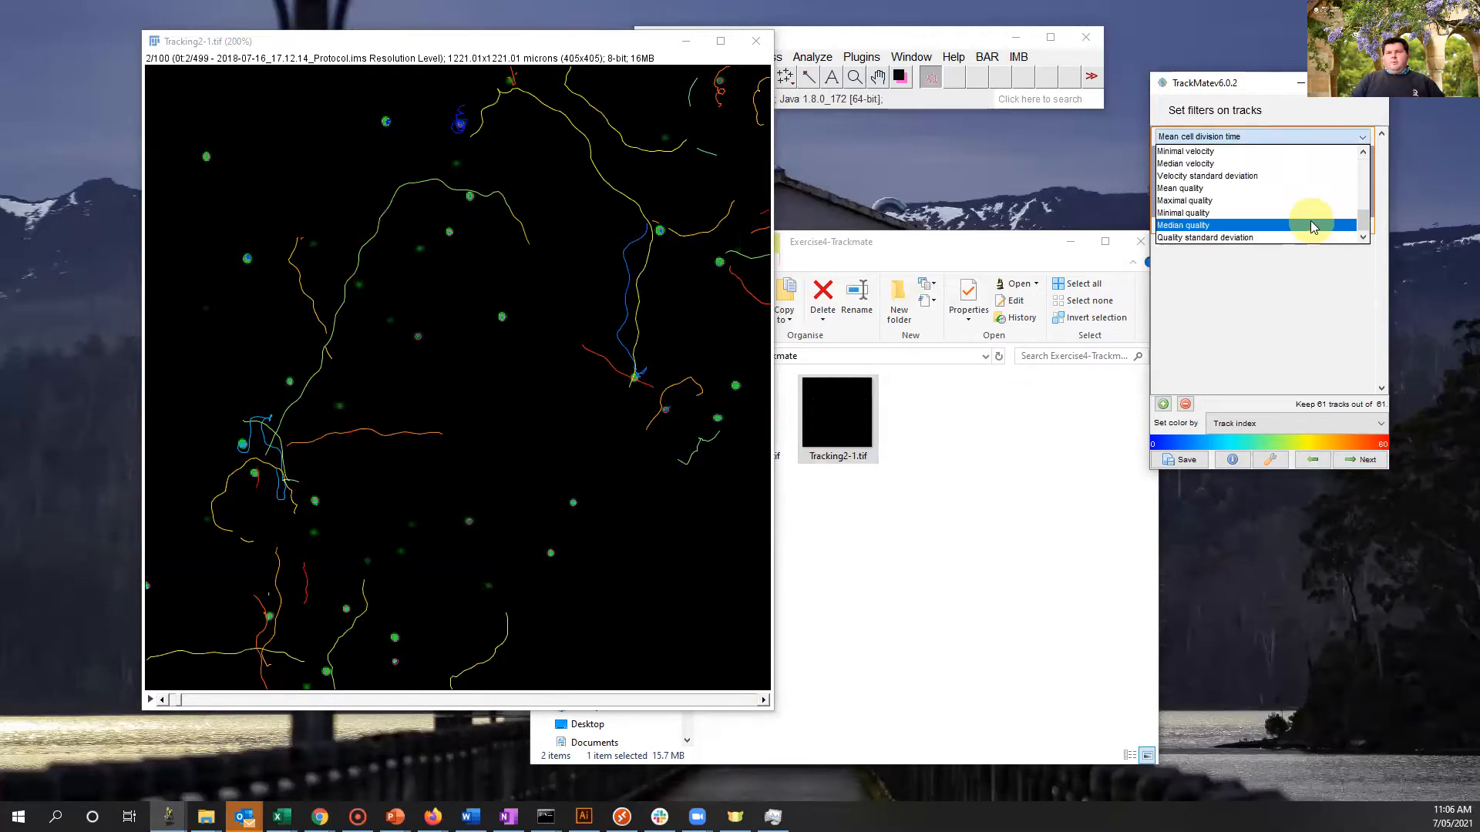
{"action": "scroll", "coordinate": [1318, 227], "scroll_direction": "up", "scroll_amount": 4}
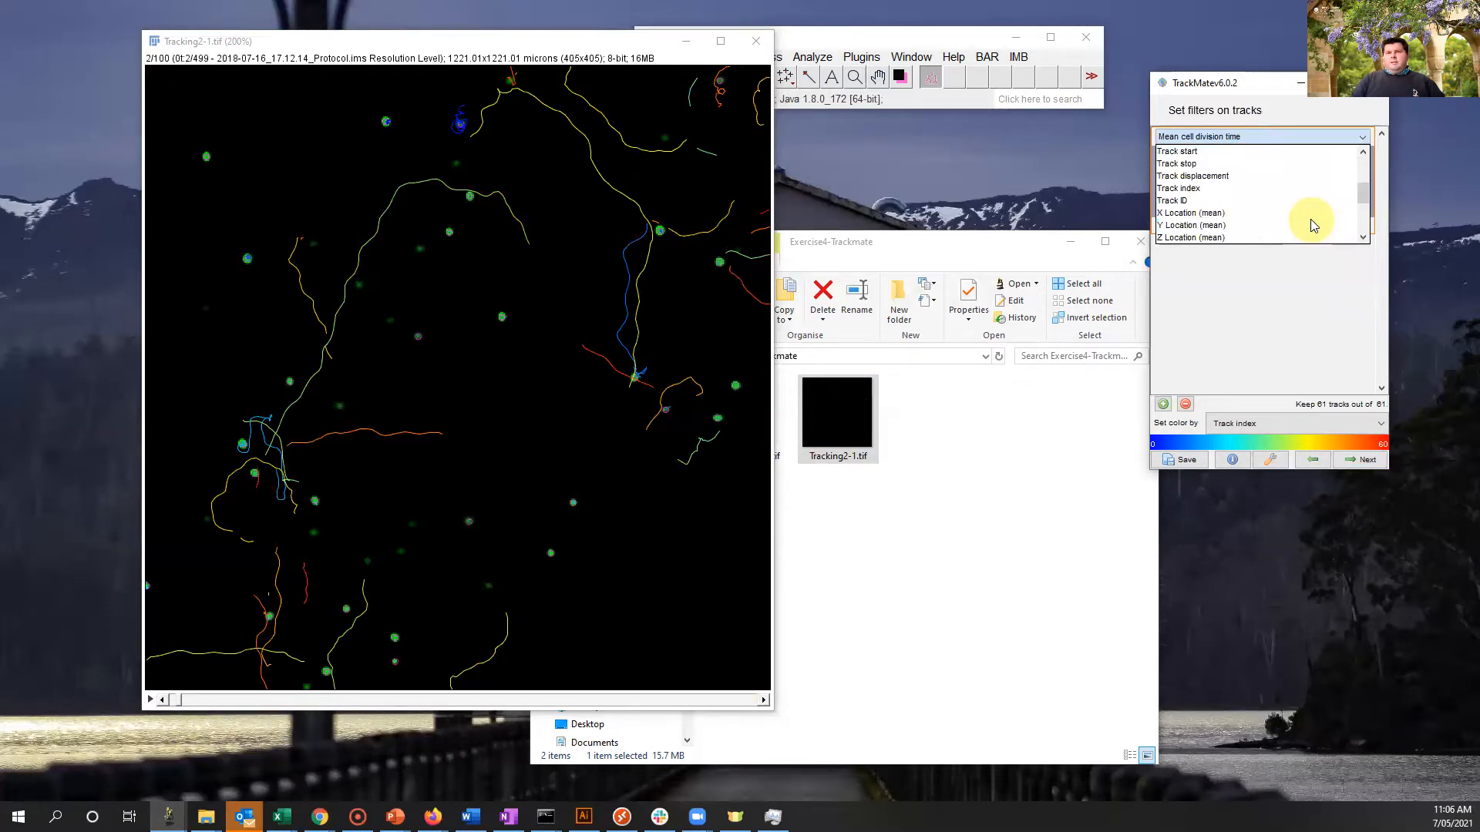
{"action": "left_click", "coordinate": [1229, 175]}
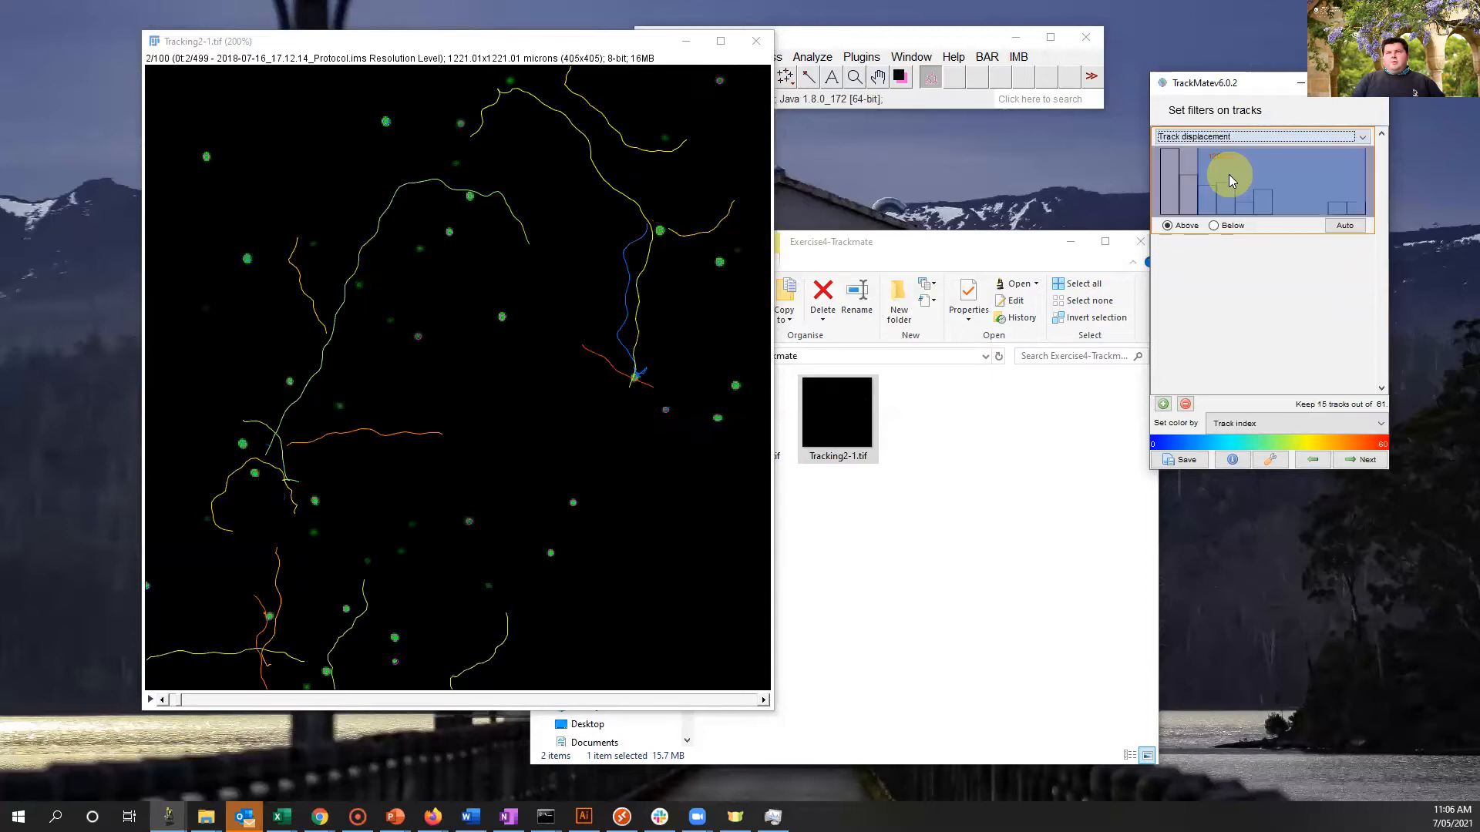
Lower the Track displacement threshold to its minimum, raise it again to exclude short-displacement tracks, and proceed to the display options.
{"action": "left_click_drag", "start_coordinate": [1229, 185], "coordinate": [1091, 191]}
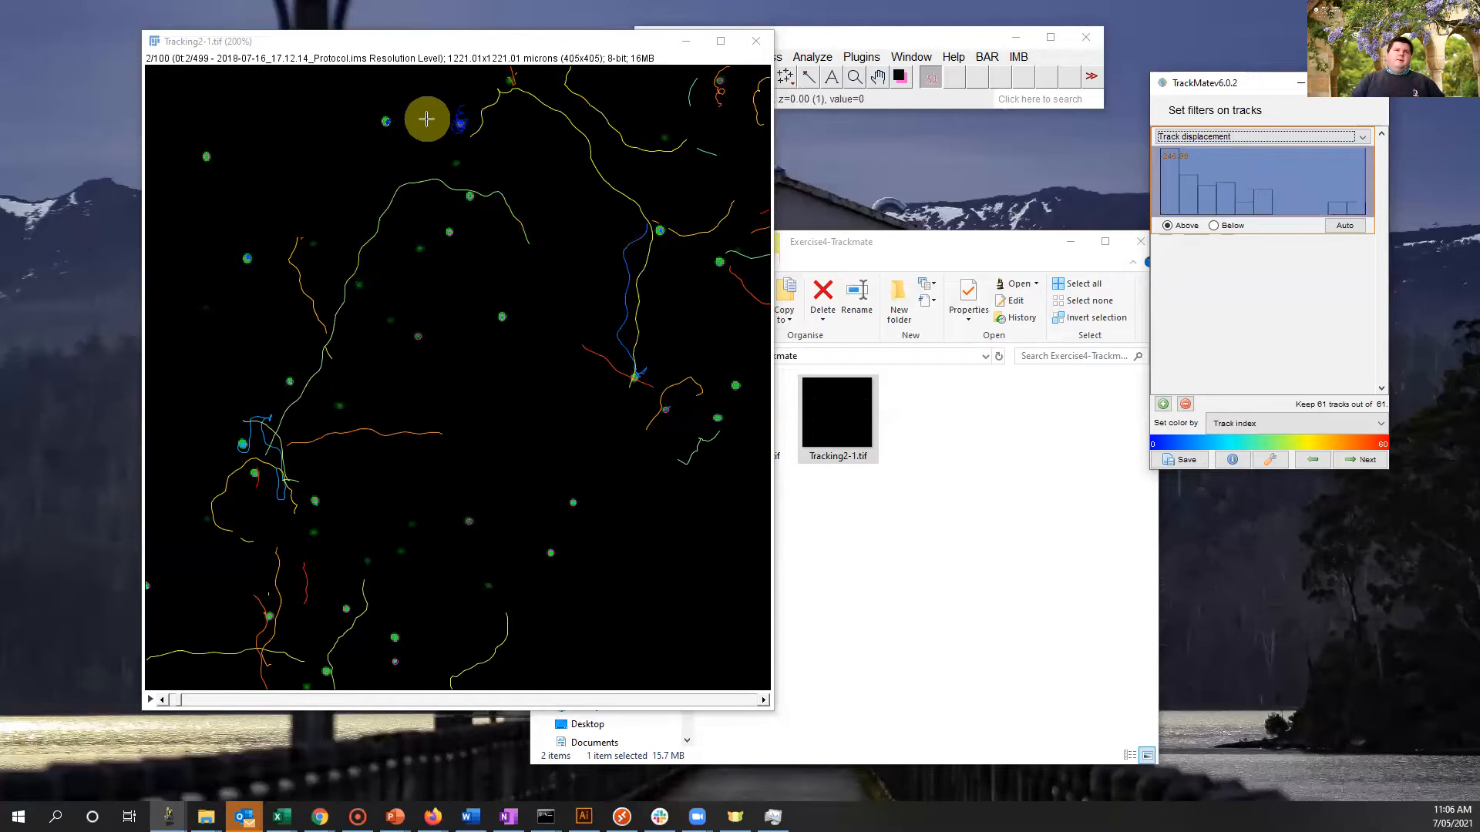
{"action": "mouse_move", "coordinate": [1192, 198]}
{"action": "left_mouse_down"}
{"action": "mouse_move", "coordinate": [1255, 198]}
{"action": "mouse_move", "coordinate": [1208, 200]}
{"action": "left_mouse_up"}
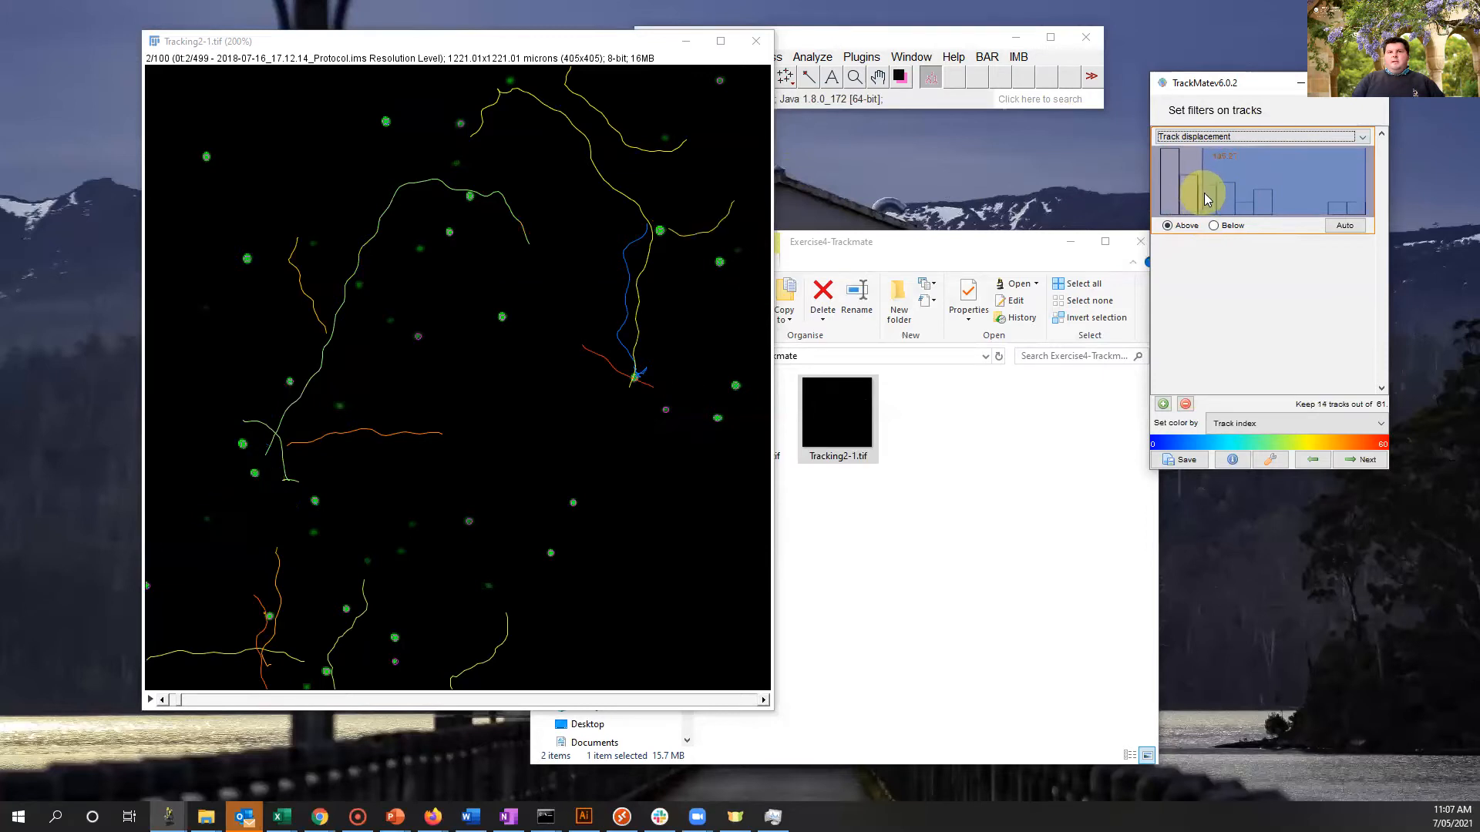
{"action": "left_click", "coordinate": [1360, 460]}
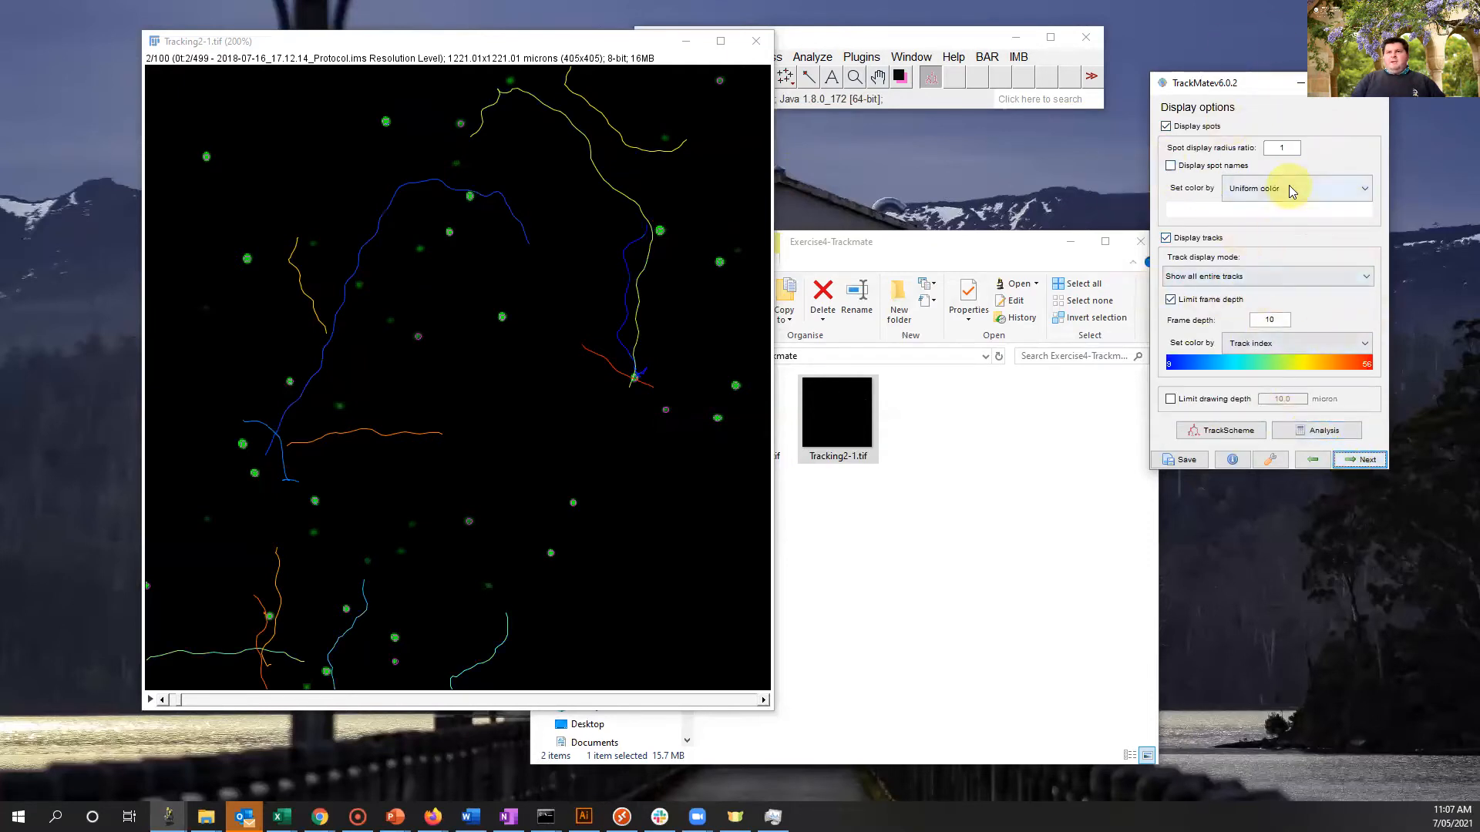
Set the spot display radius ratio to 3, keeping Uniform color for spots and the Show all entire tracks mode.
{"action": "left_click", "coordinate": [1272, 147]}
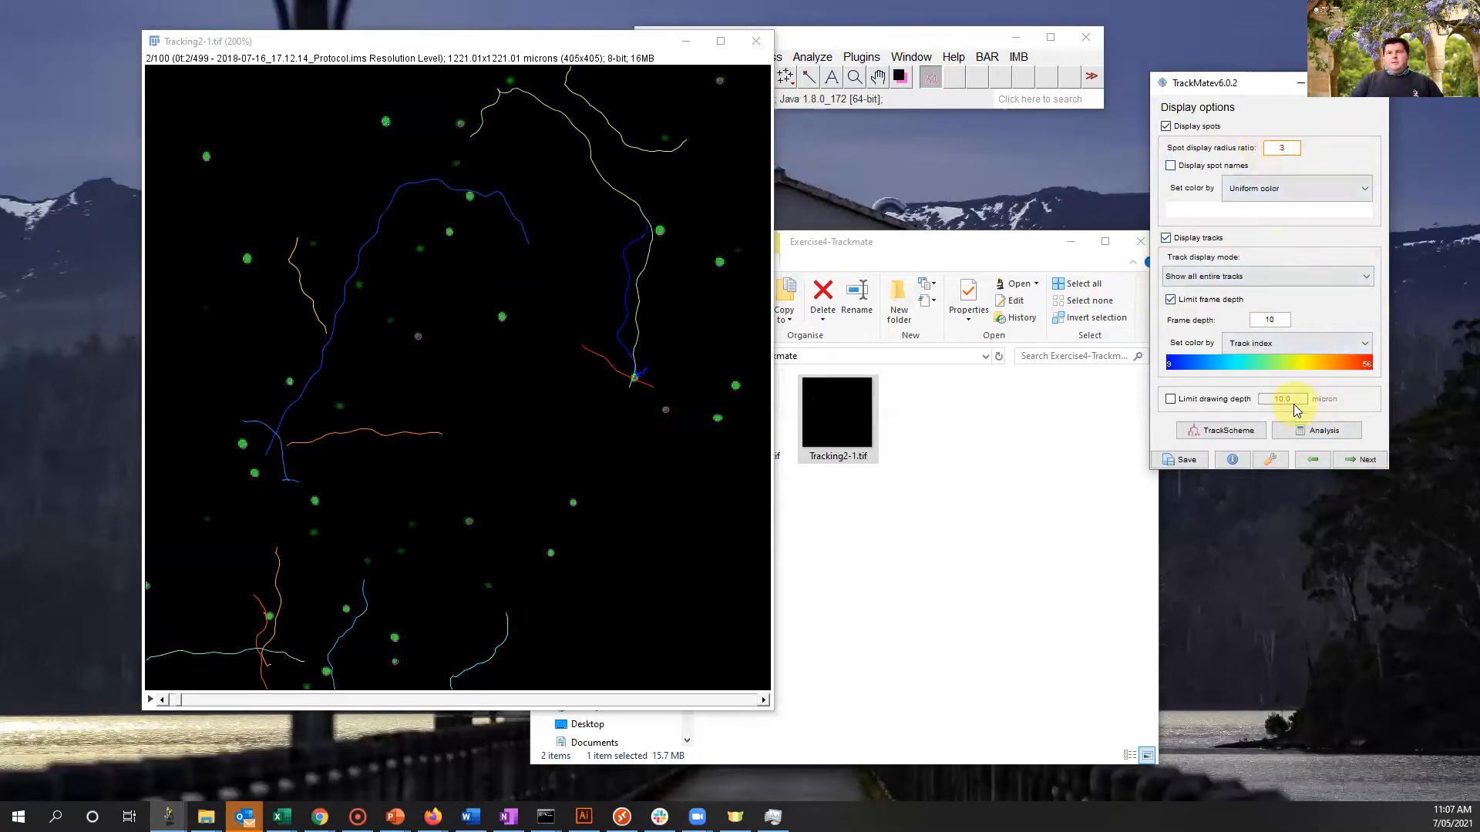
{"action": "left_click", "coordinate": [1321, 196]}
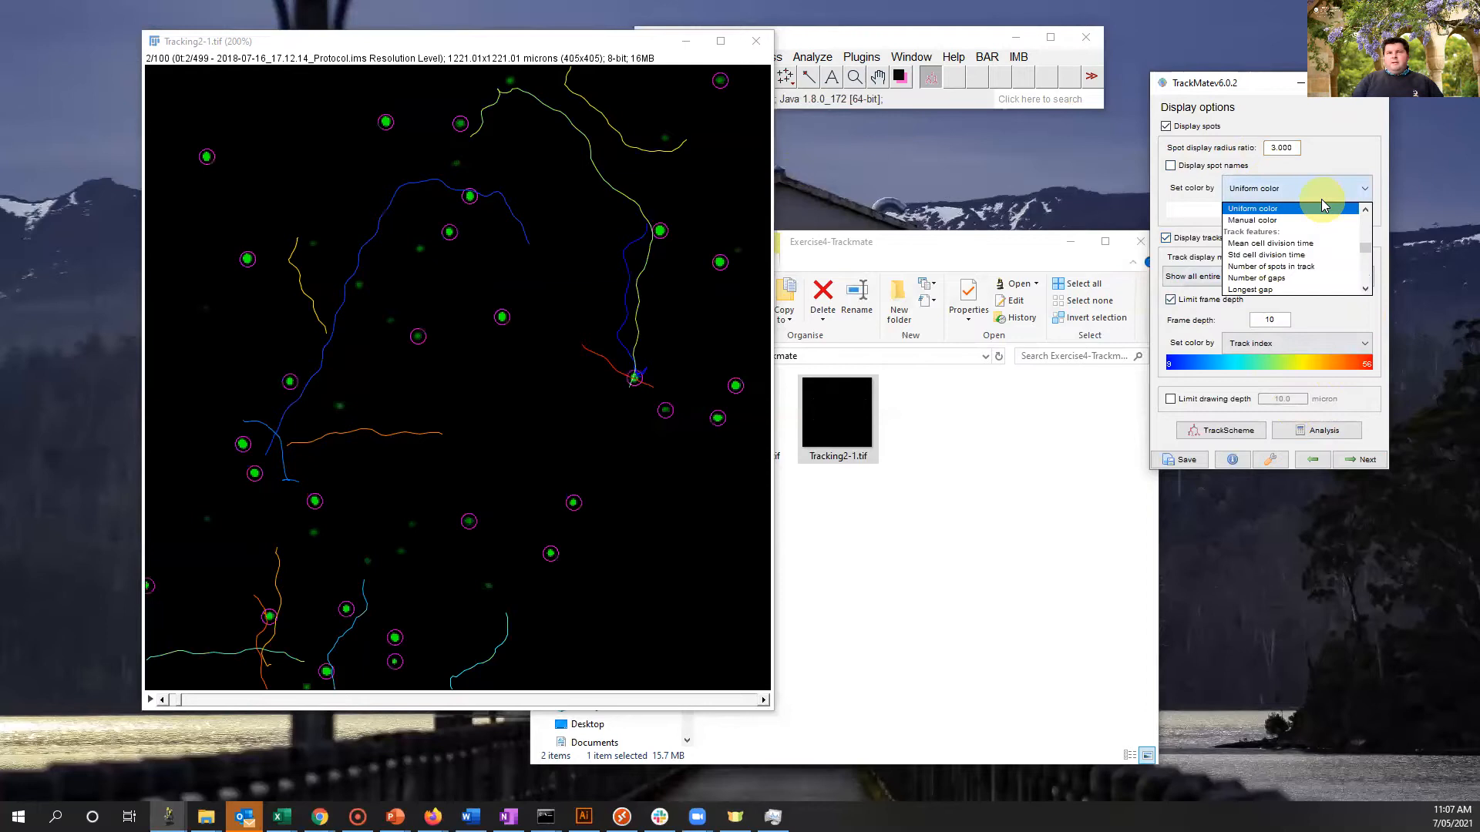
{"action": "left_click", "coordinate": [1323, 198]}
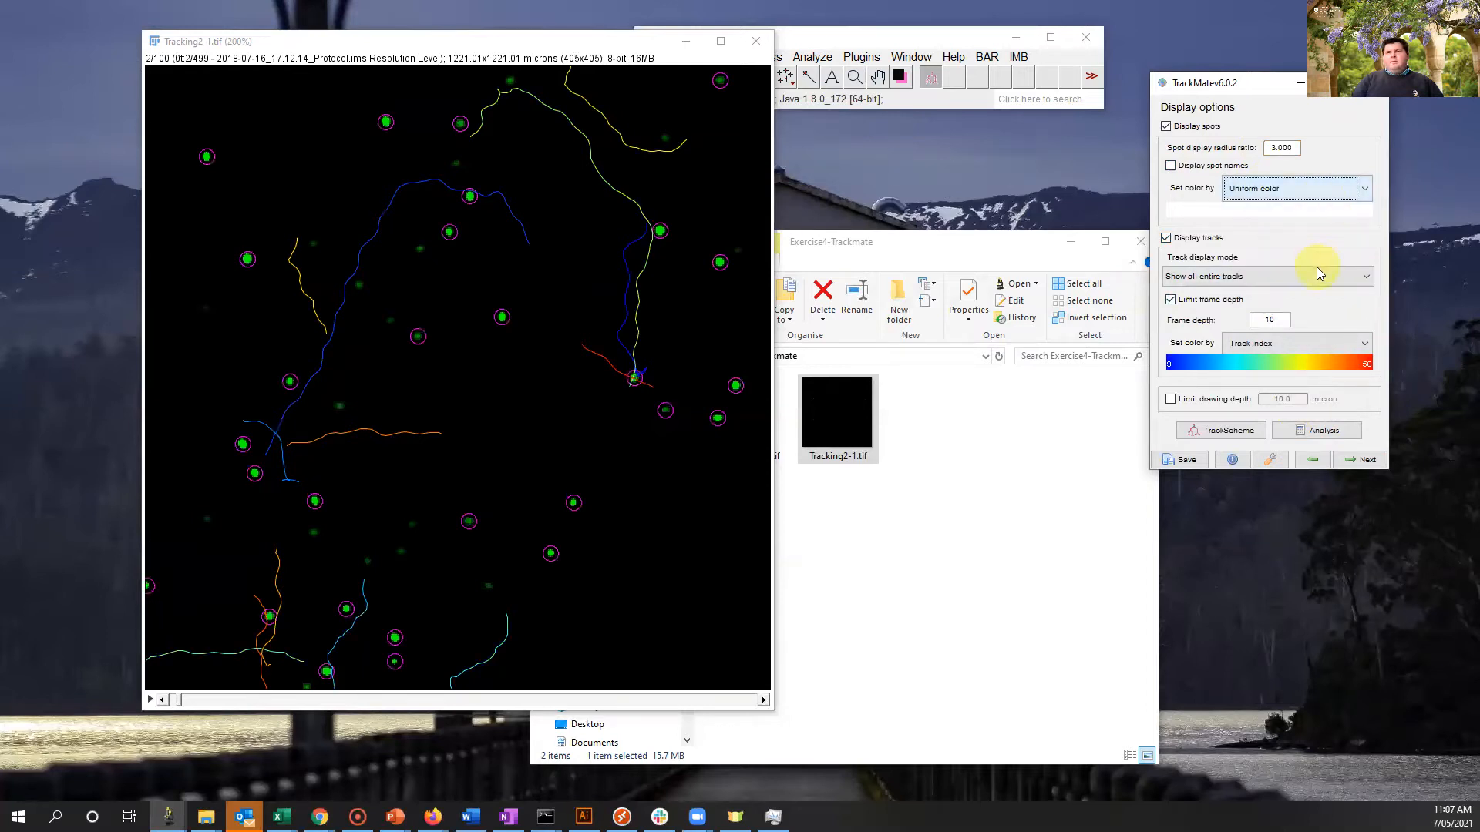
{"action": "left_click", "coordinate": [1222, 279]}
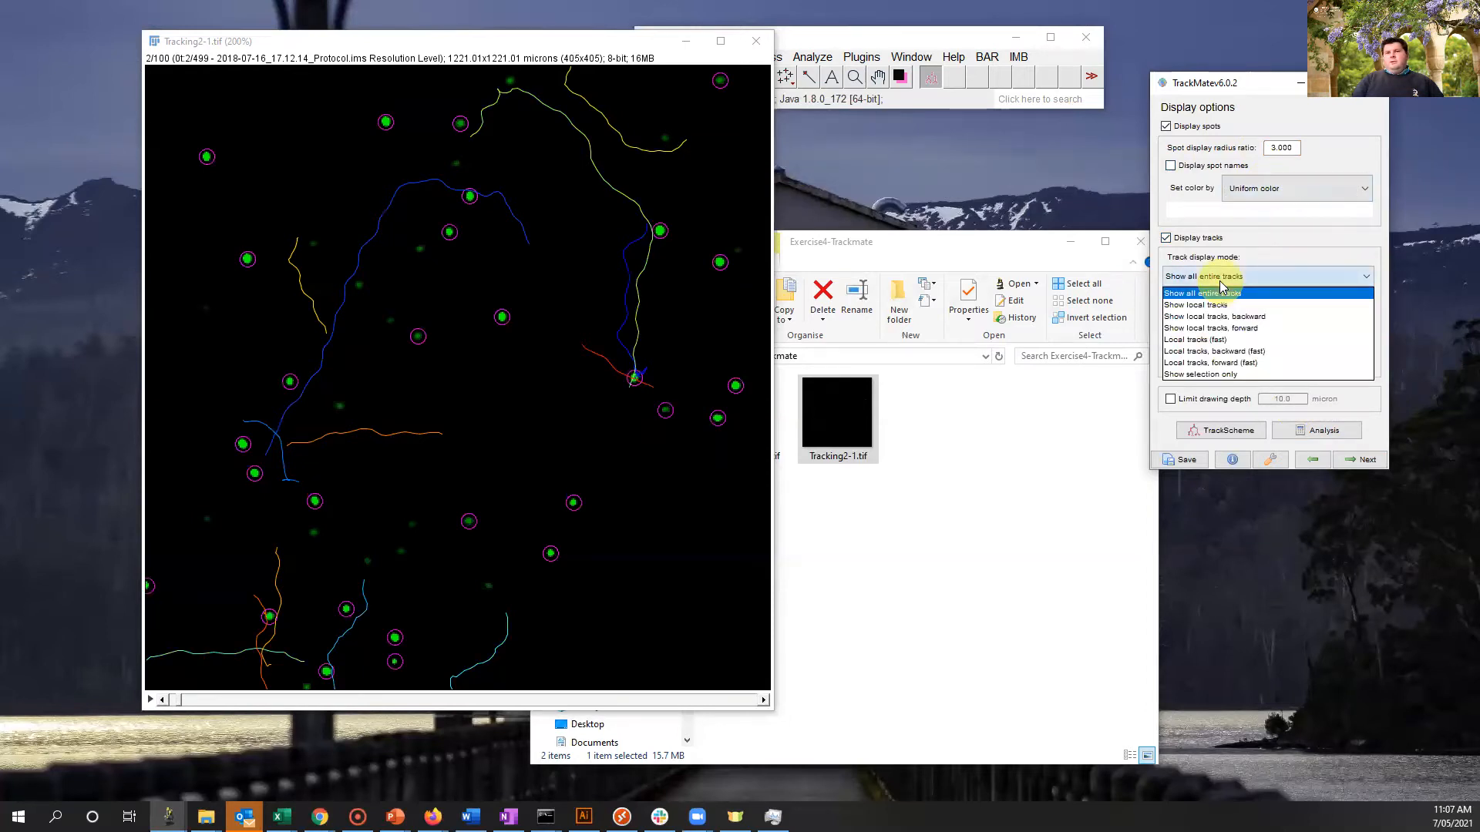
{"action": "left_click", "coordinate": [1221, 293]}
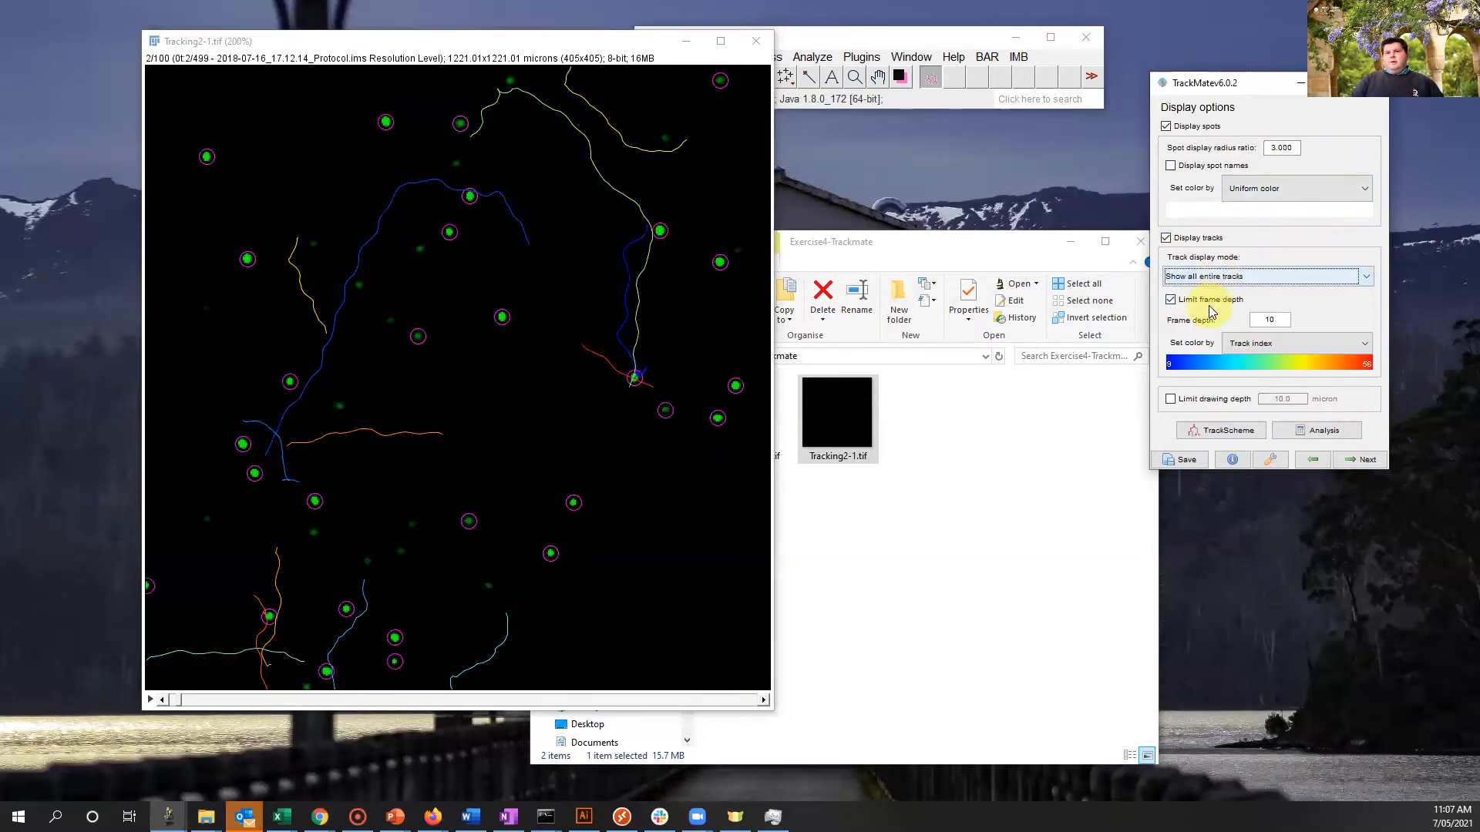
Try coloring the tracks by Maximal velocity, and set the track color to Track ID.
{"action": "left_click", "coordinate": [1336, 353]}
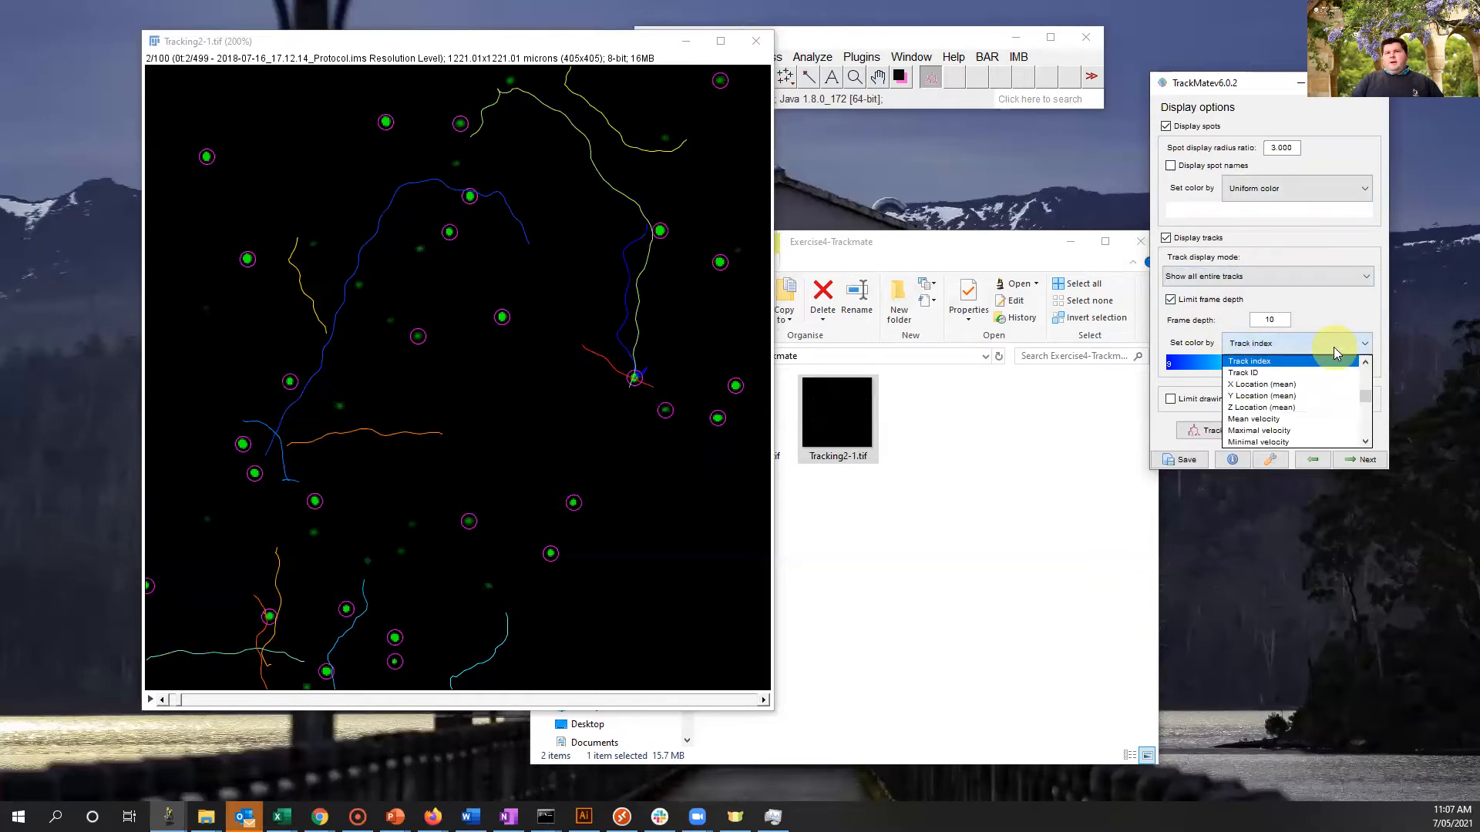
{"action": "left_click", "coordinate": [1311, 430]}
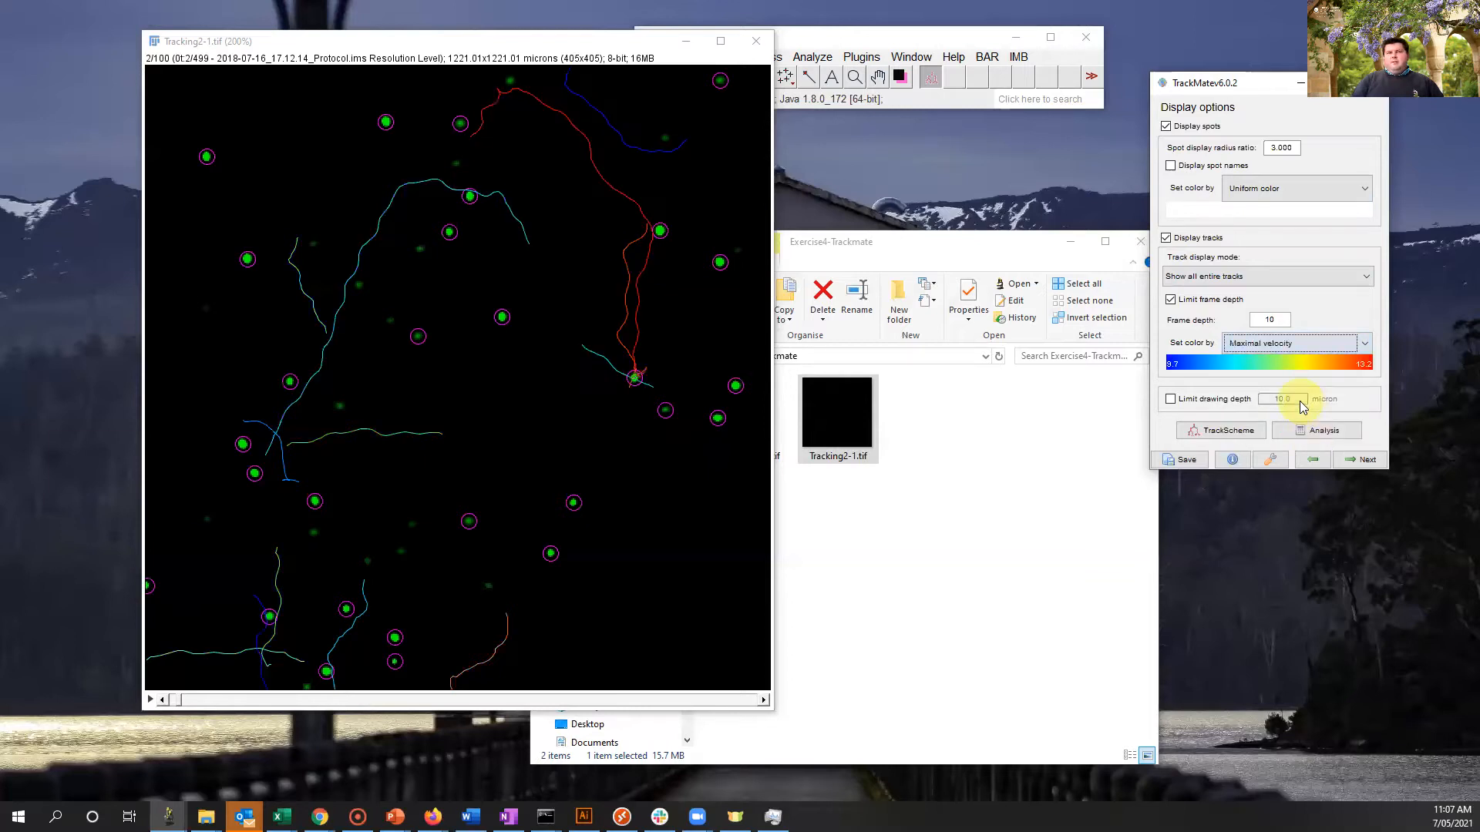
{"action": "left_click", "coordinate": [1318, 353]}
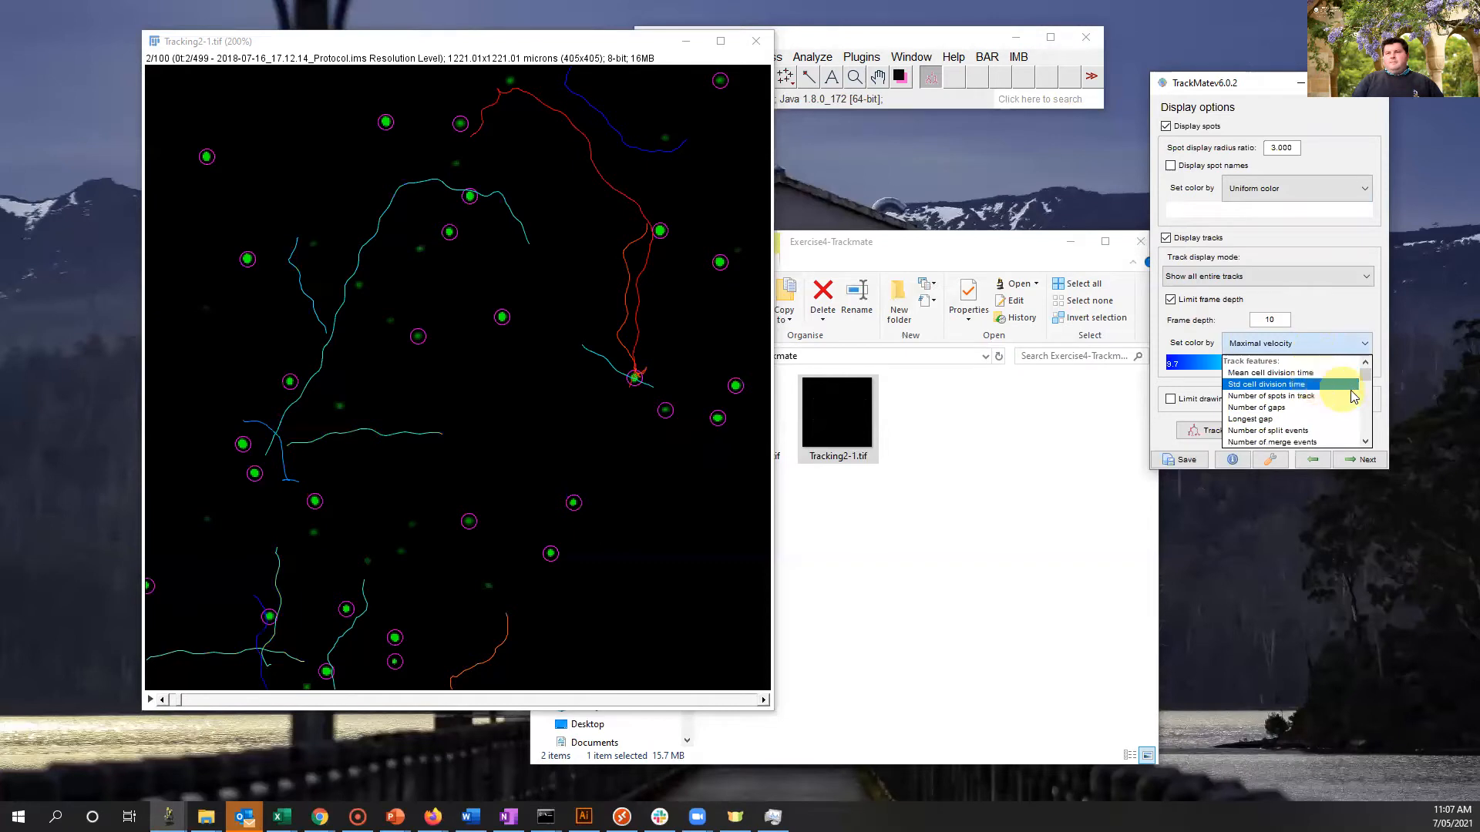
{"action": "scroll", "coordinate": [1339, 423], "scroll_direction": "down", "scroll_amount": 2}
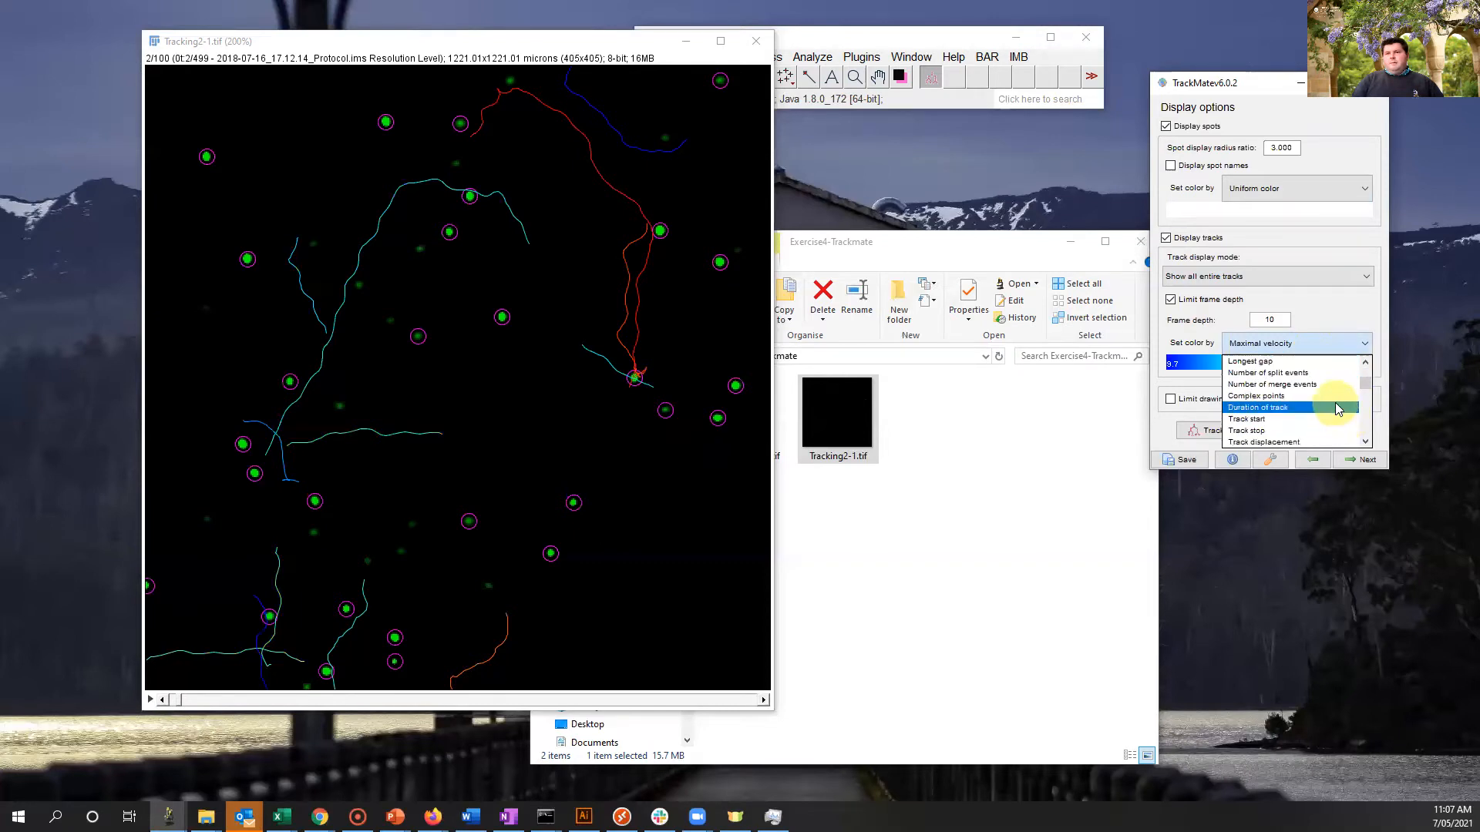
{"action": "scroll", "coordinate": [1338, 406], "scroll_direction": "up", "scroll_amount": 3}
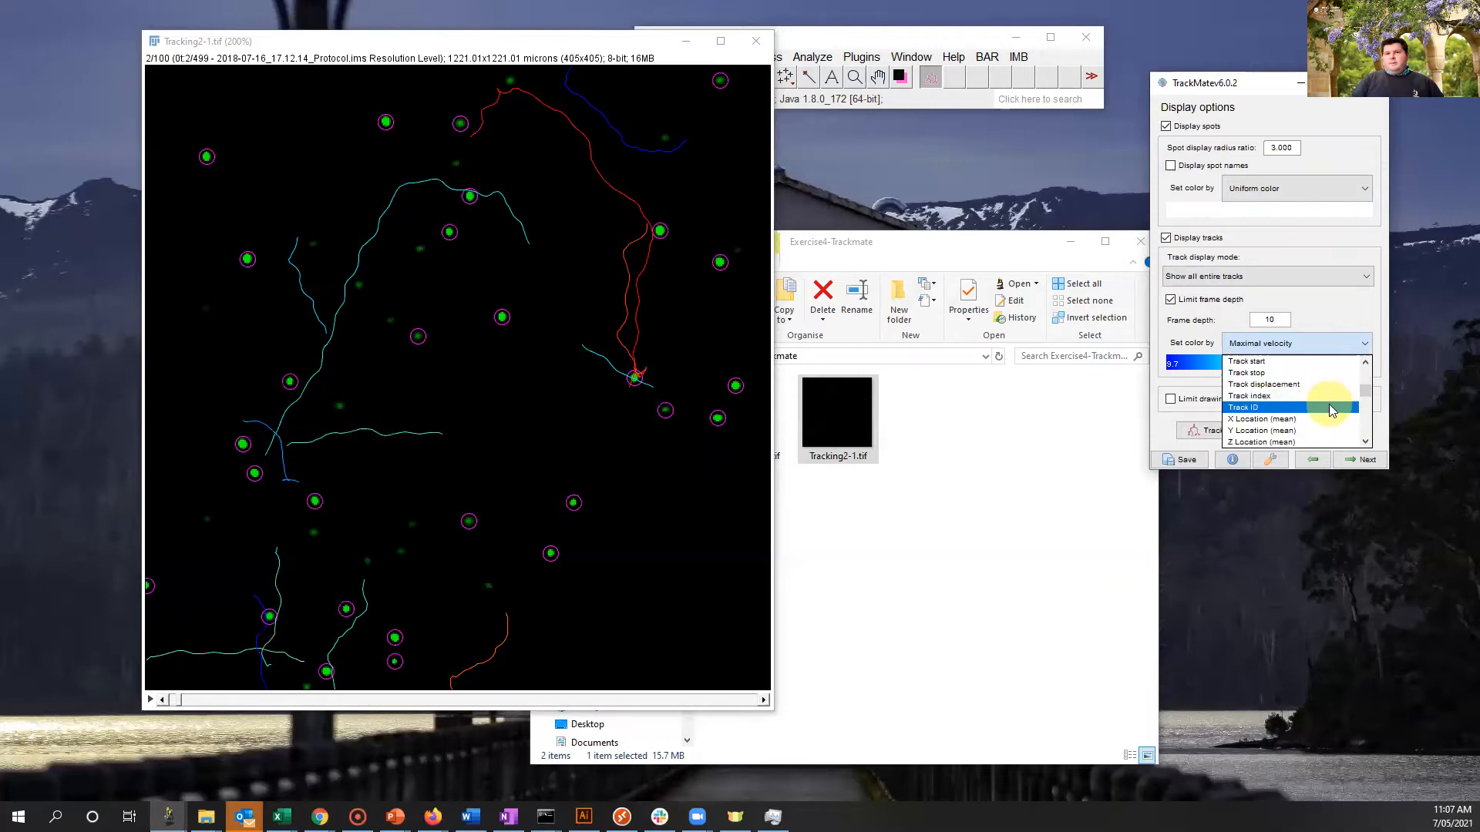
{"action": "left_click", "coordinate": [1333, 409]}
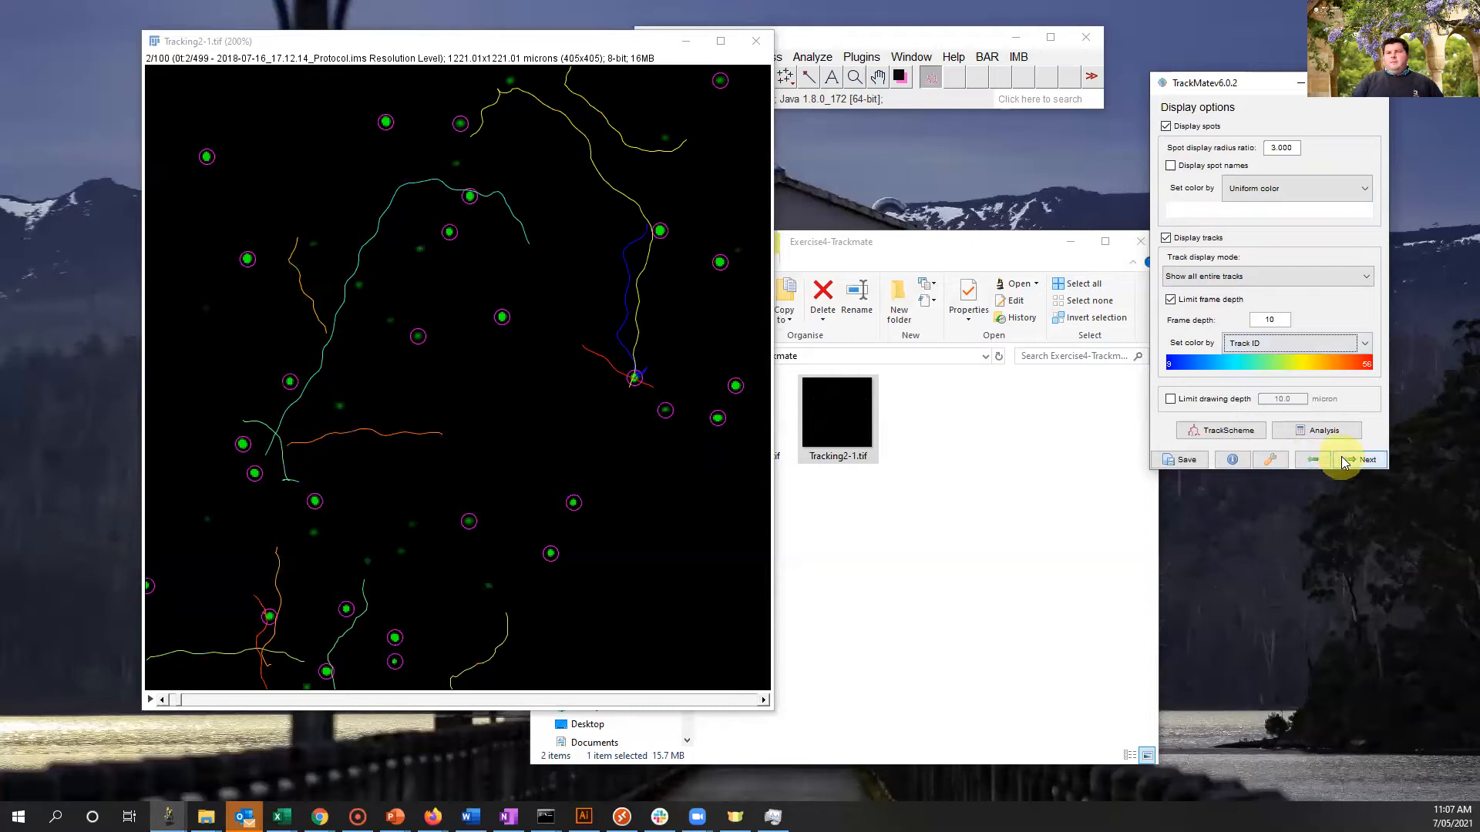
Examine all tracks in an overview of TrackScheme and close it.
{"action": "left_click", "coordinate": [1216, 434]}
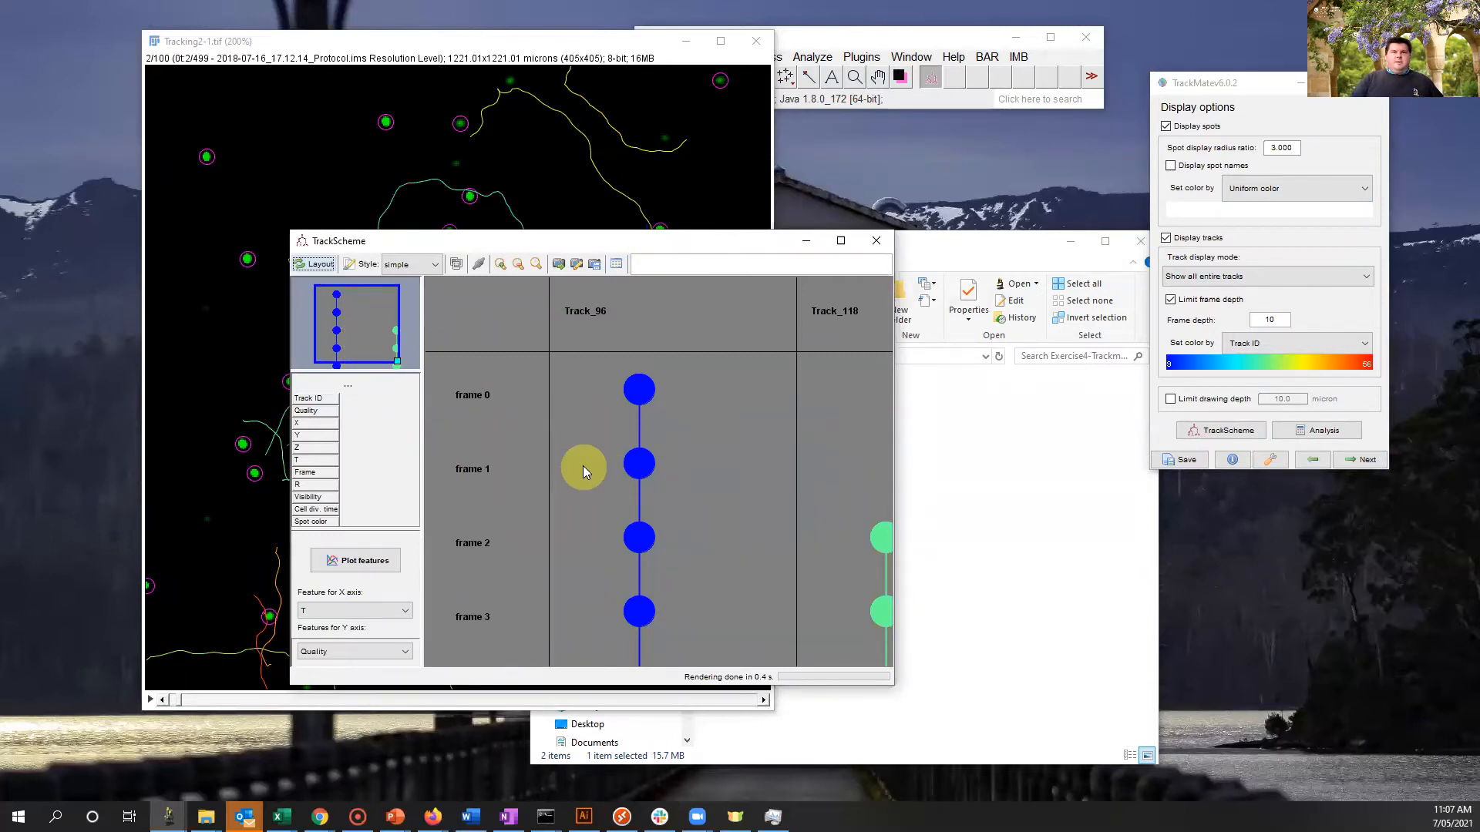
{"action": "left_click", "coordinate": [518, 264]}
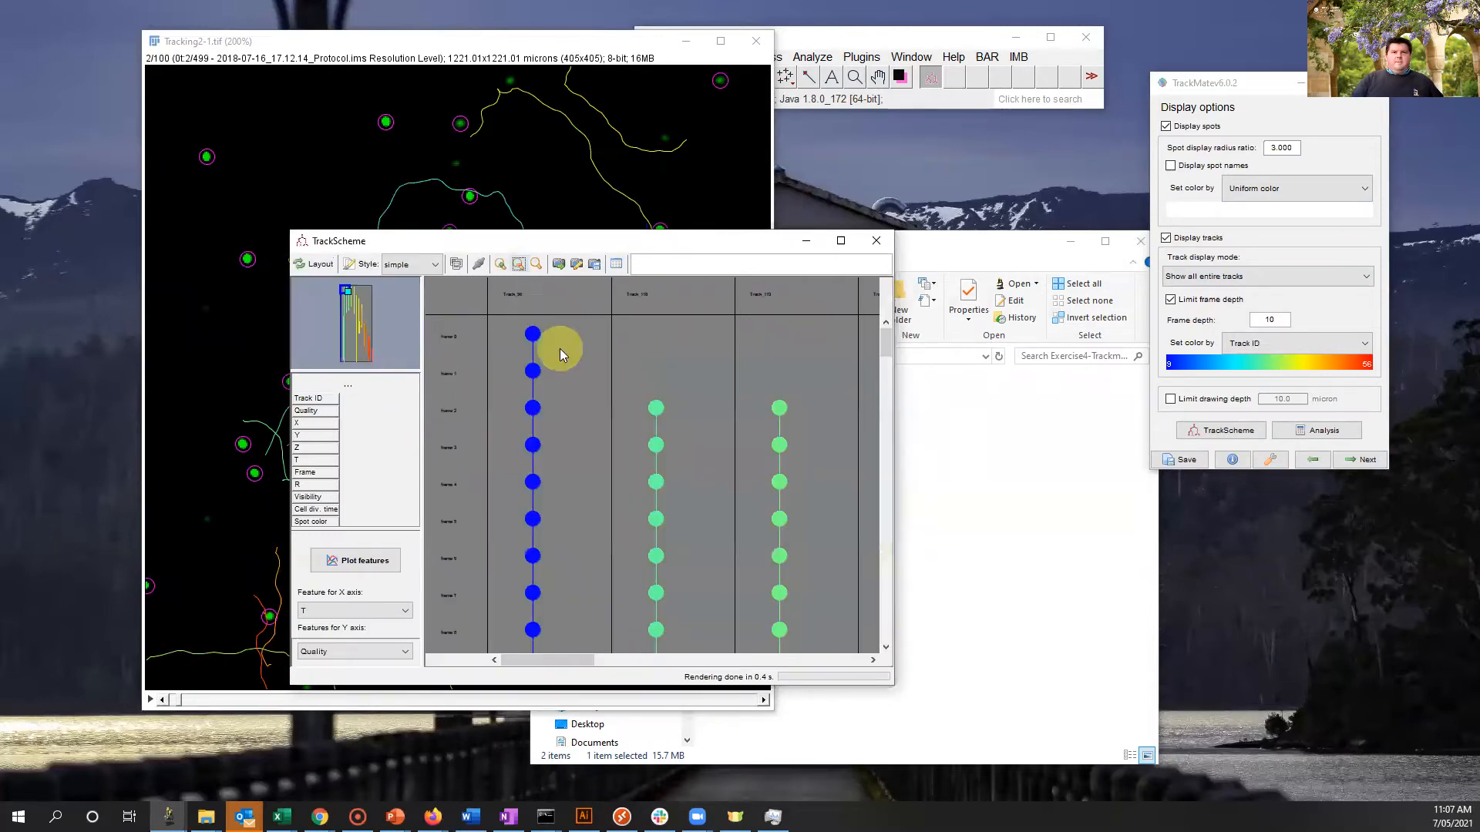
{"action": "left_click", "coordinate": [519, 266]}
{"action": "left_click", "coordinate": [519, 265]}
{"action": "left_click", "coordinate": [520, 266]}
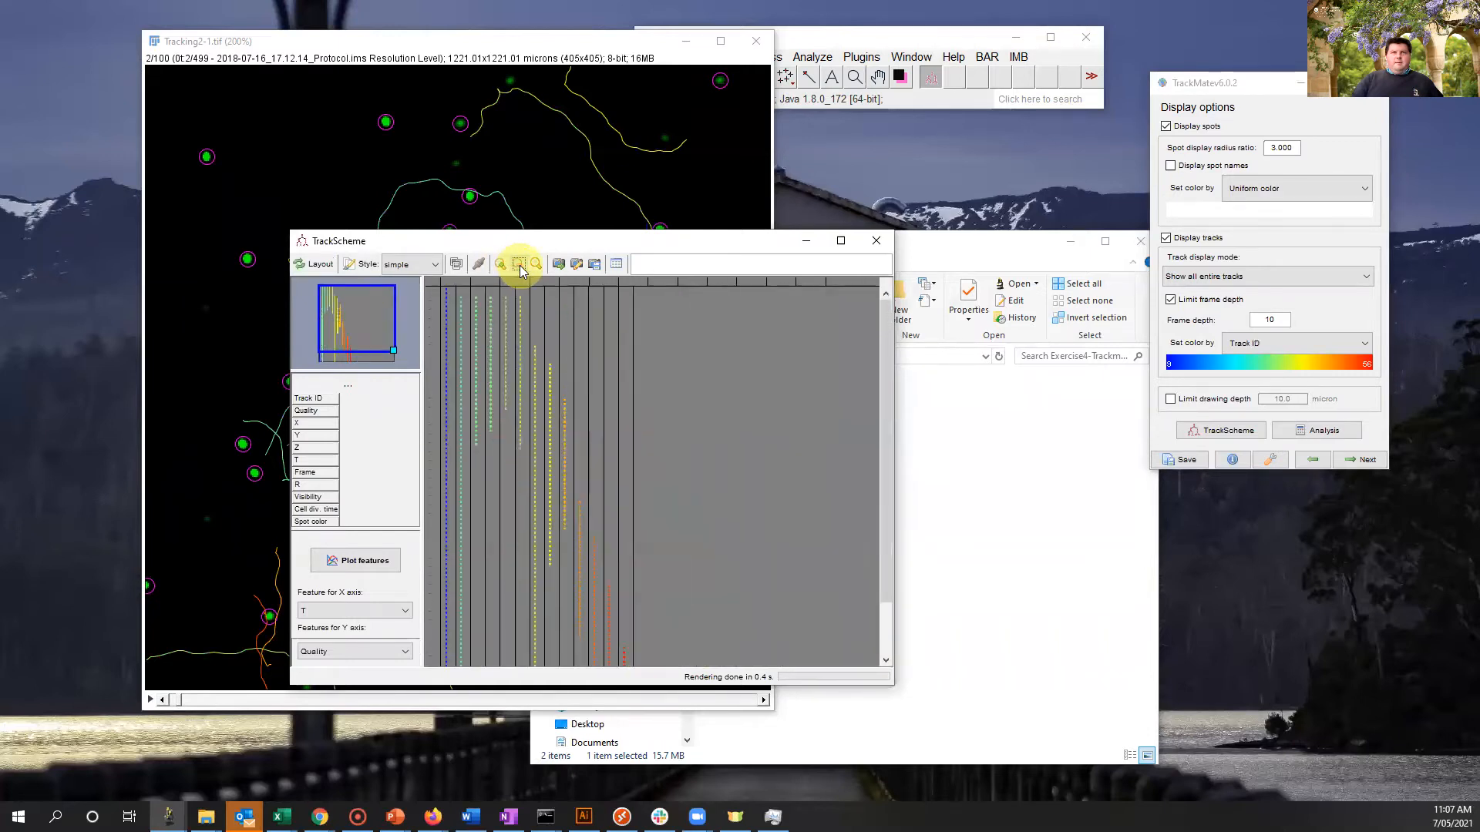
{"action": "left_click", "coordinate": [520, 267]}
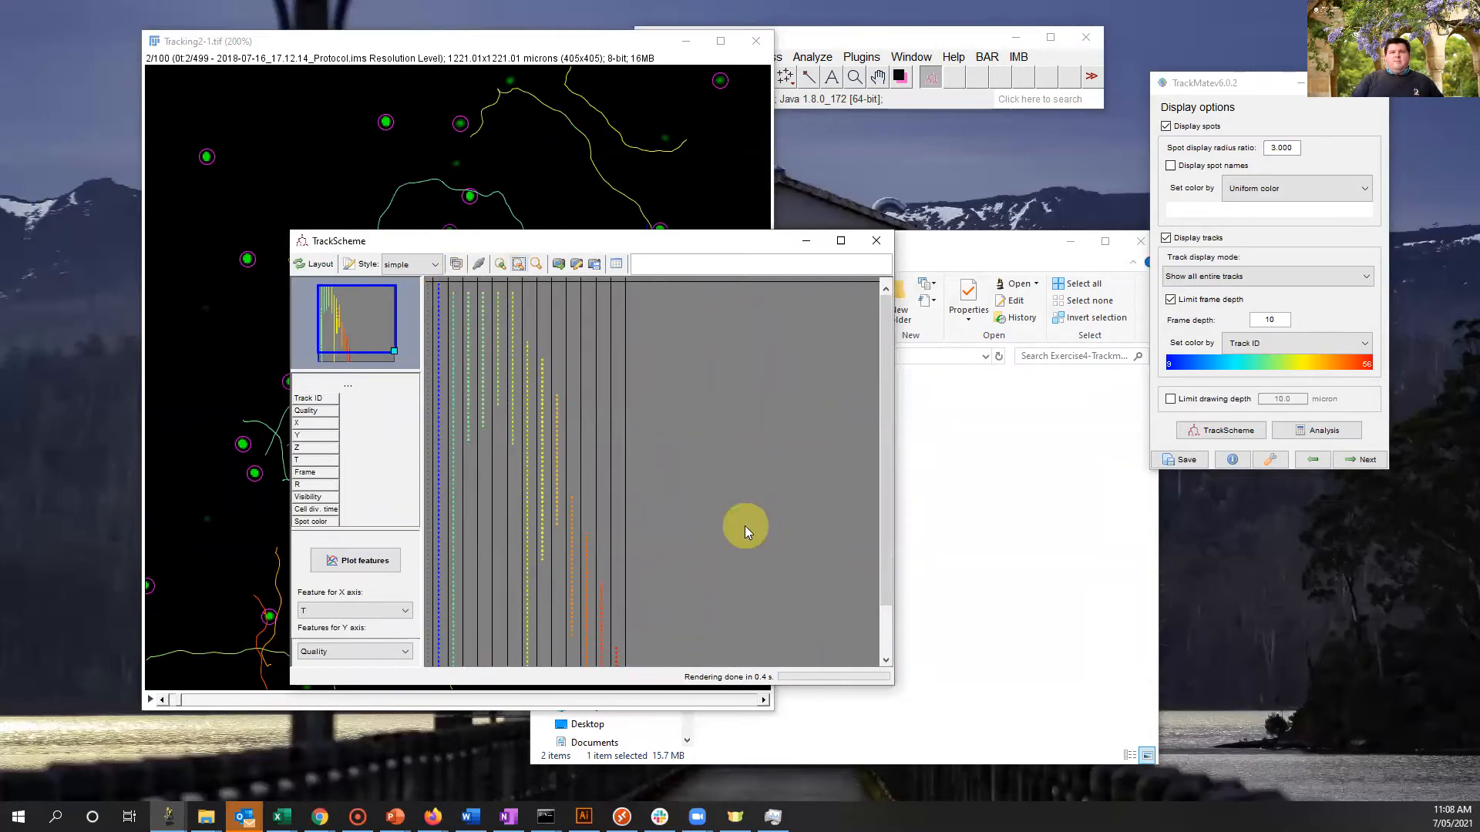
{"action": "left_click", "coordinate": [877, 241]}
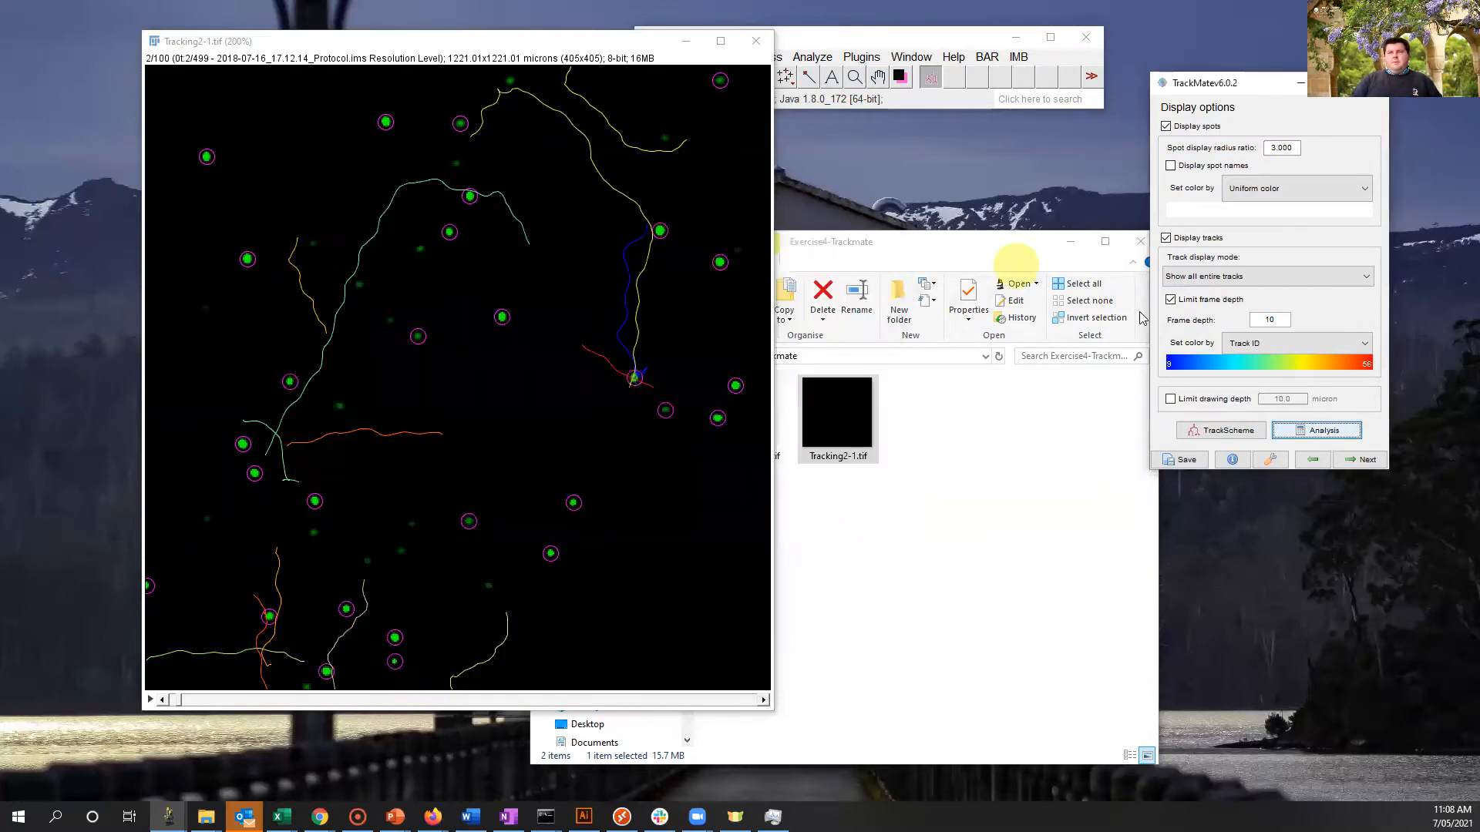
Generate the analysis tables and examine the second link's row in the Links in tracks statistics.
{"action": "left_click", "coordinate": [1318, 432]}
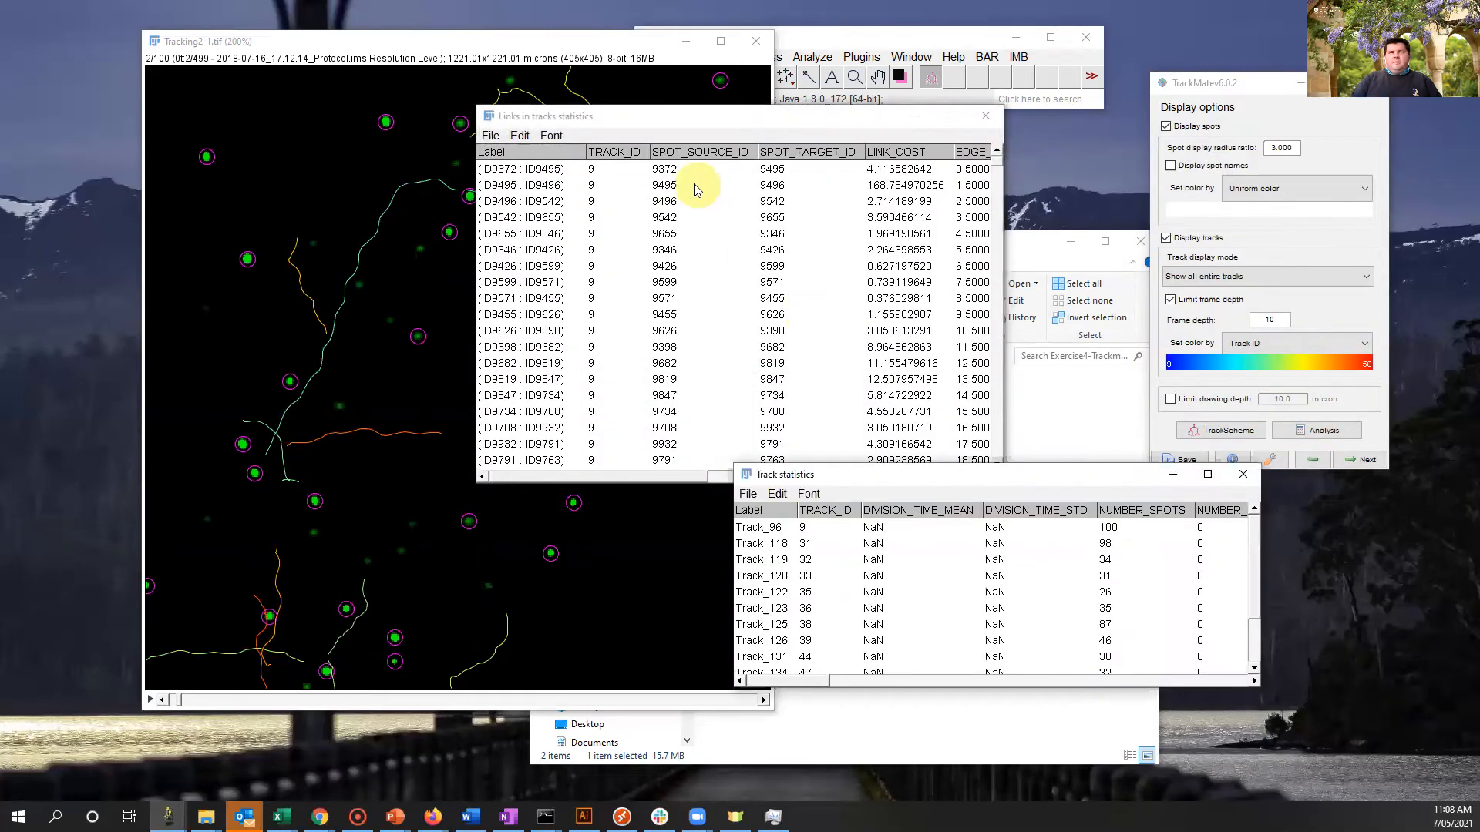
{"action": "left_click", "coordinate": [631, 123]}
{"action": "left_click_drag", "start_coordinate": [629, 171], "coordinate": [638, 331]}
{"action": "left_click", "coordinate": [701, 185]}
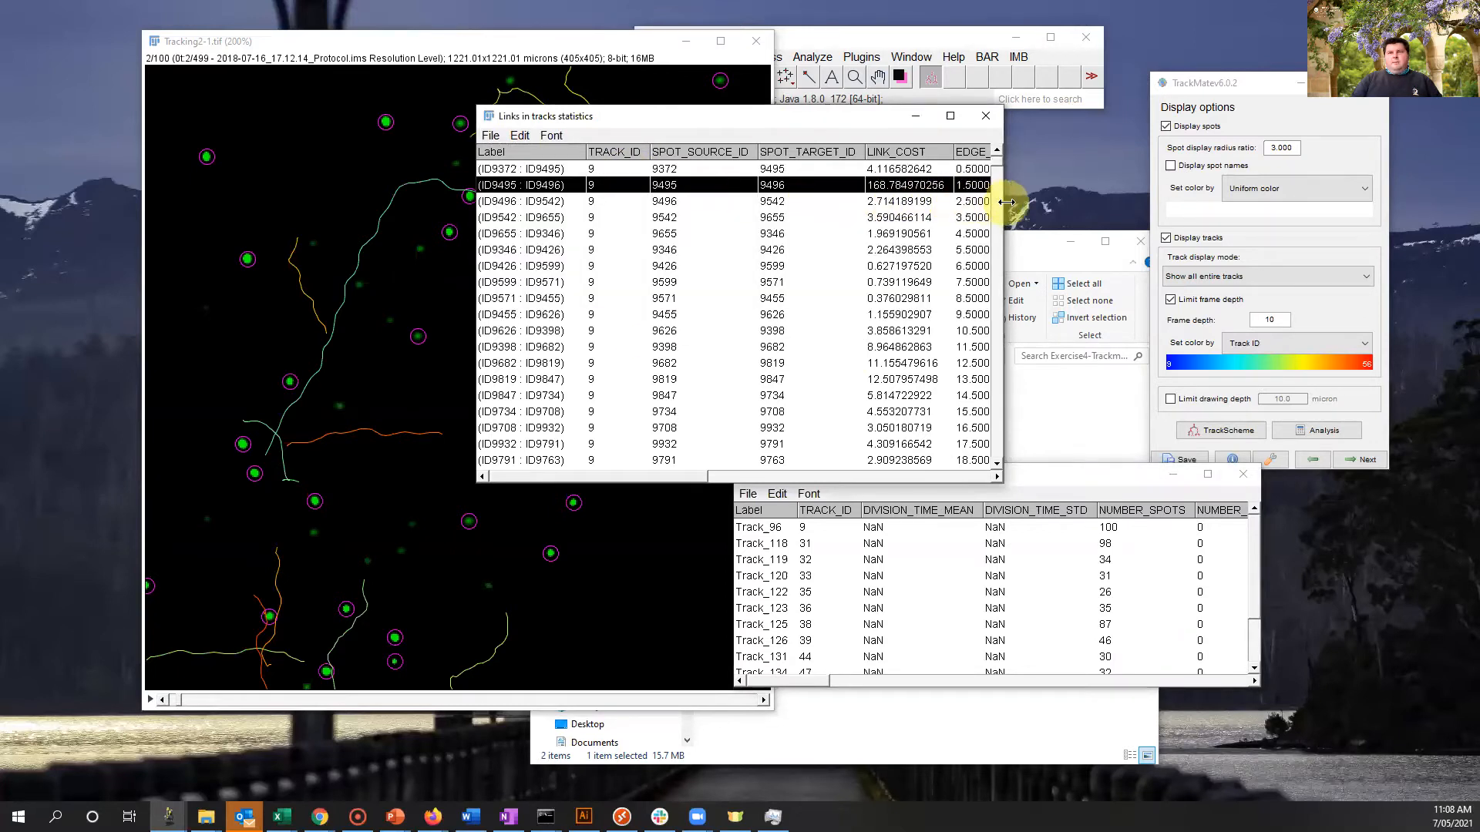
Examine the velocity columns of the link statistics and the speed columns for Track_118 to Track_125 in the track statistics.
{"action": "left_click_drag", "start_coordinate": [1007, 202], "coordinate": [1299, 209]}
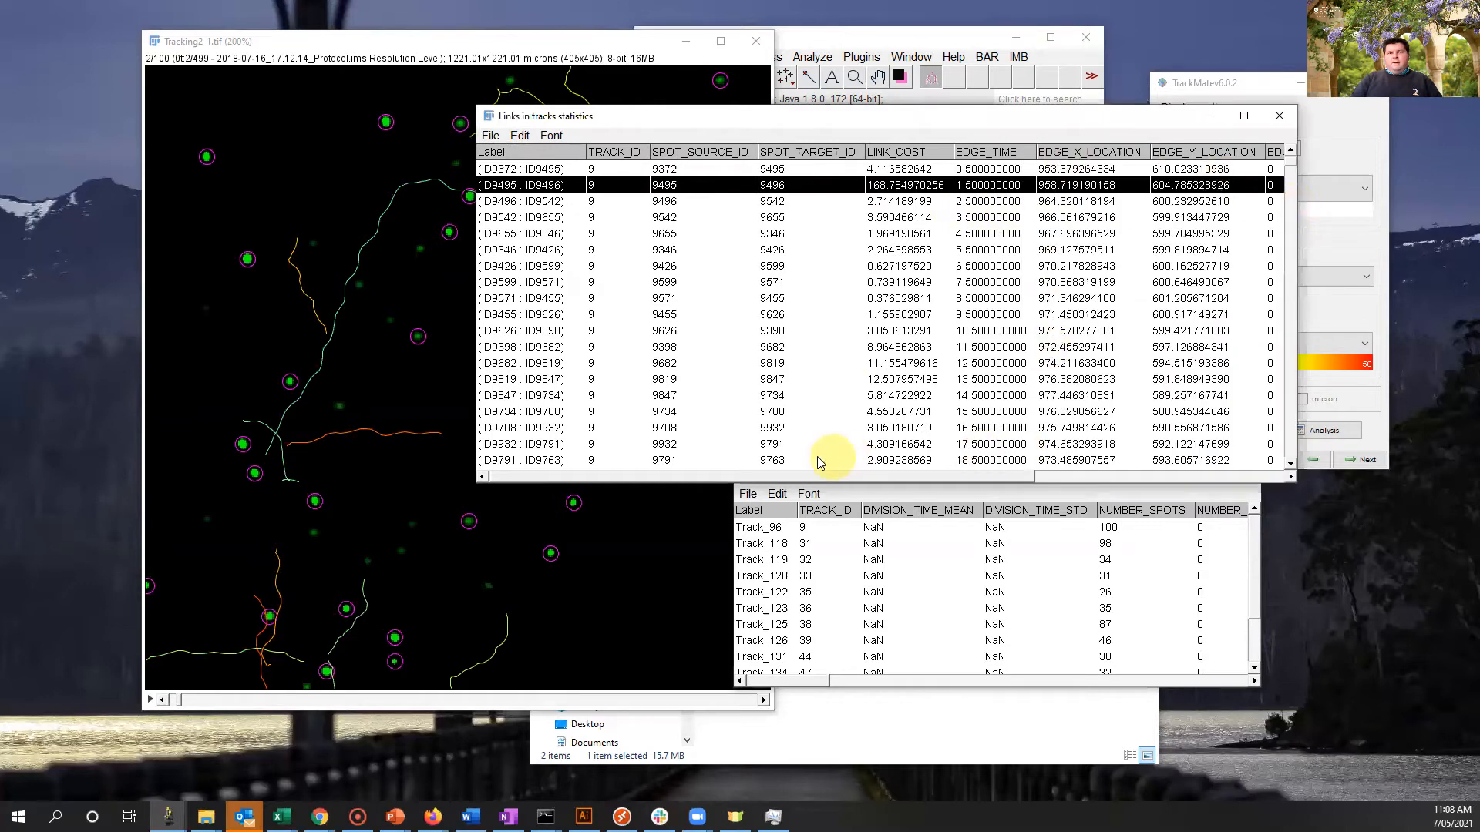
{"action": "left_click_drag", "start_coordinate": [715, 477], "coordinate": [894, 476]}
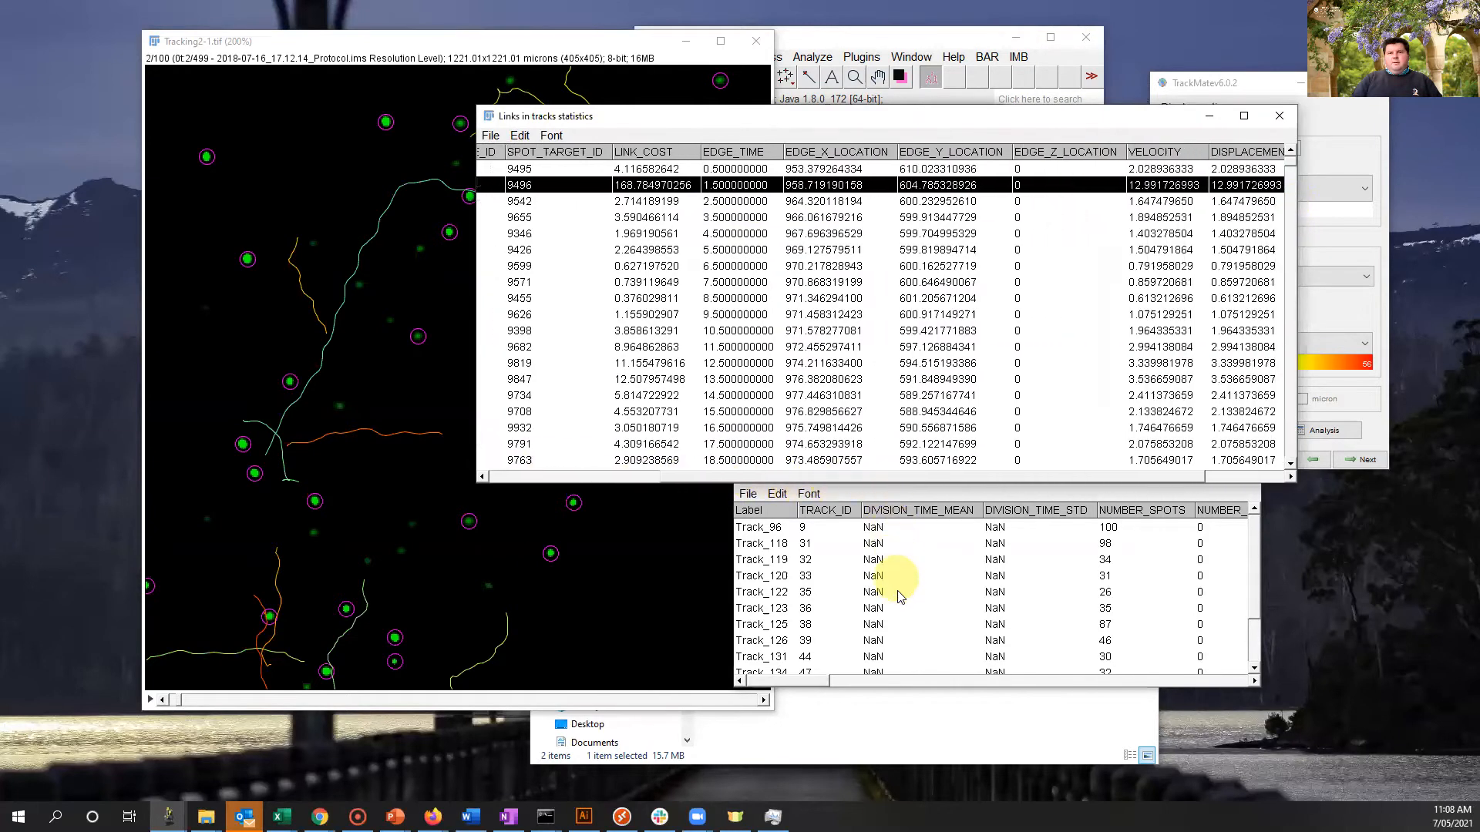
{"action": "left_click", "coordinate": [894, 592]}
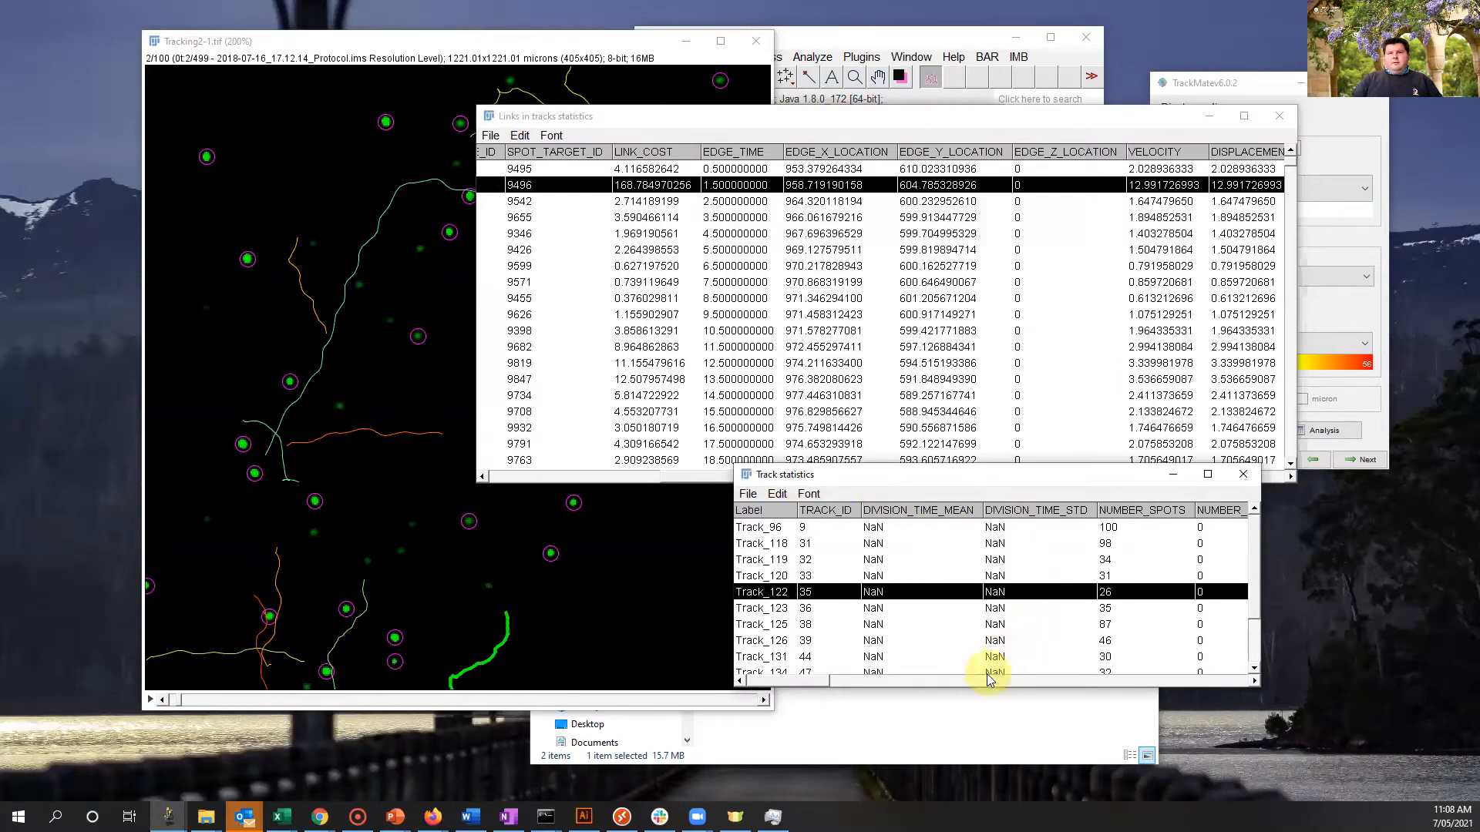
{"action": "left_click_drag", "start_coordinate": [785, 683], "coordinate": [1054, 675]}
{"action": "left_click_drag", "start_coordinate": [994, 543], "coordinate": [987, 625]}
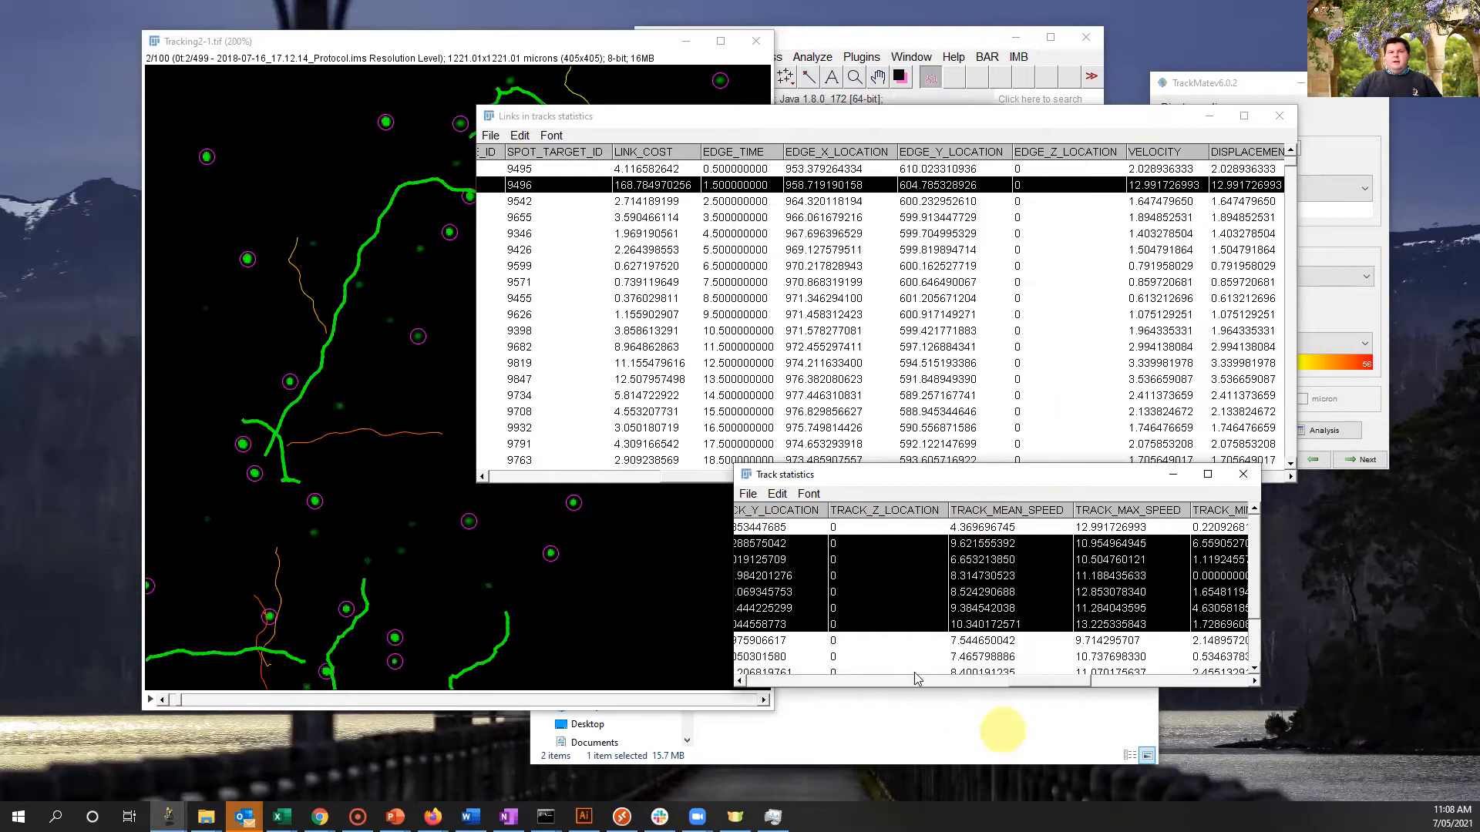
Advance TrackMate to its feature plotting stage and plot the spots' Quality against T.
{"action": "left_click", "coordinate": [1241, 84]}
{"action": "left_click", "coordinate": [1359, 463]}
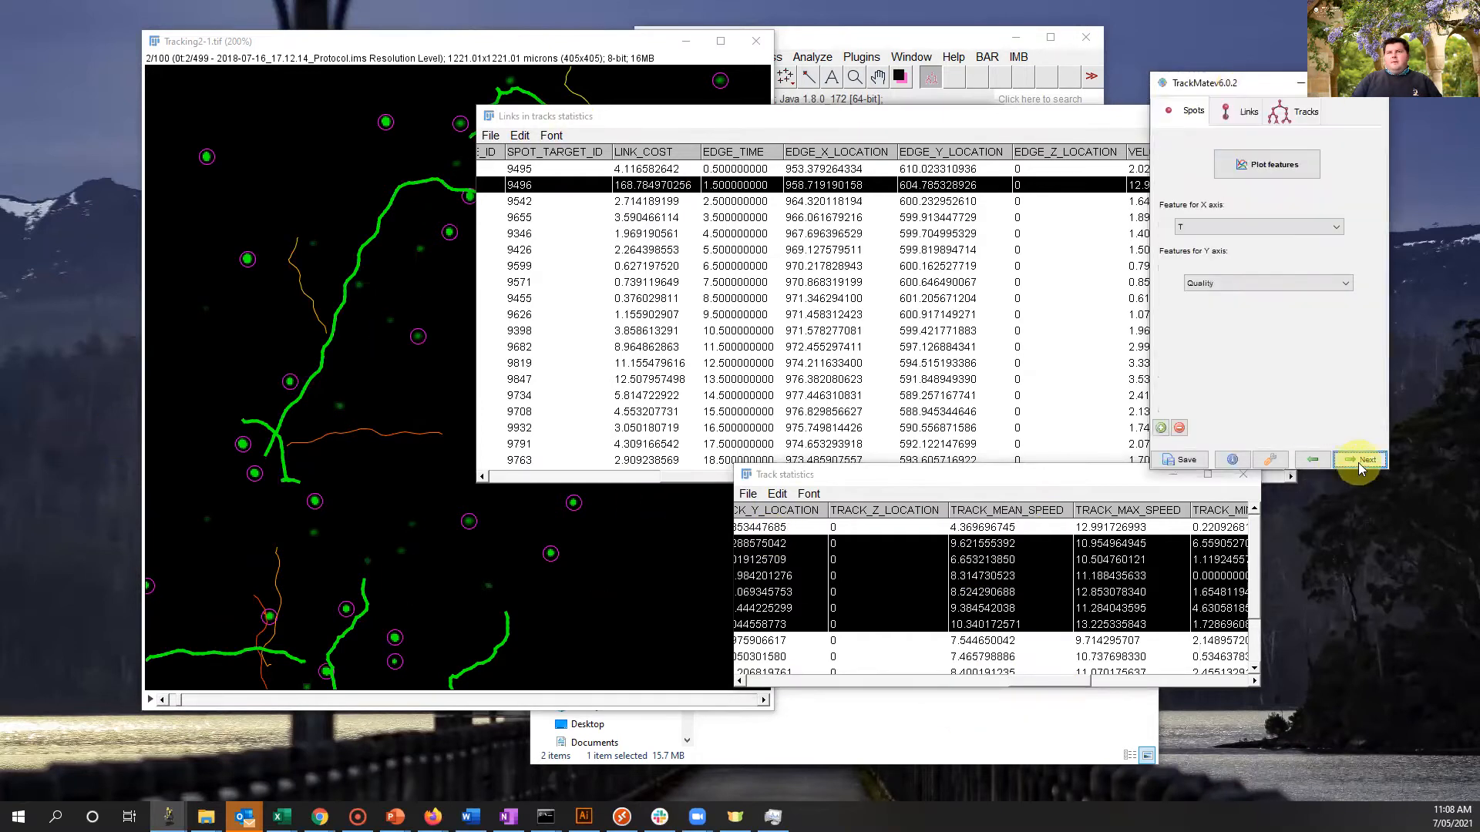
{"action": "left_click", "coordinate": [1245, 111]}
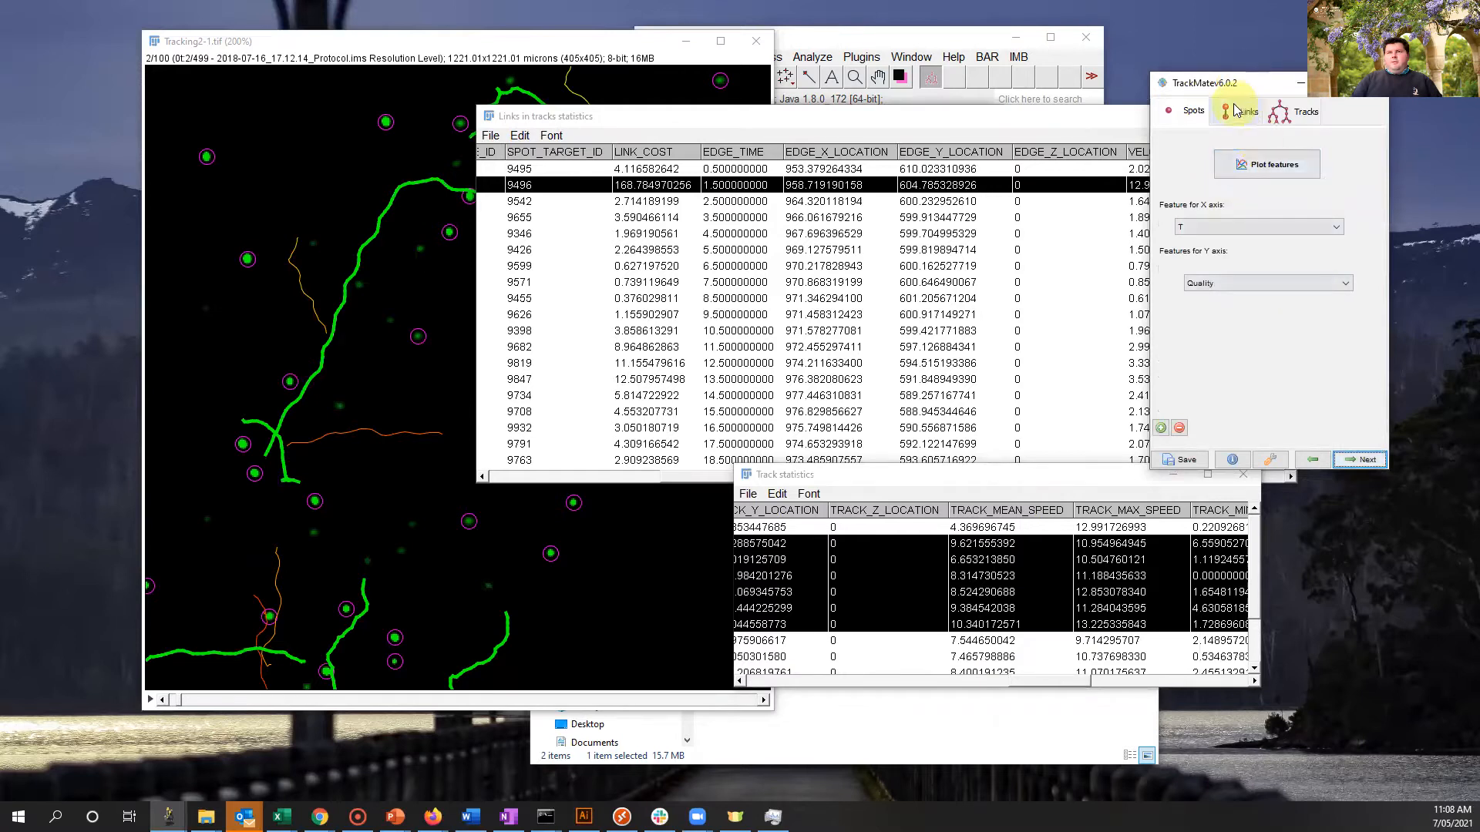
{"action": "left_click", "coordinate": [1177, 108]}
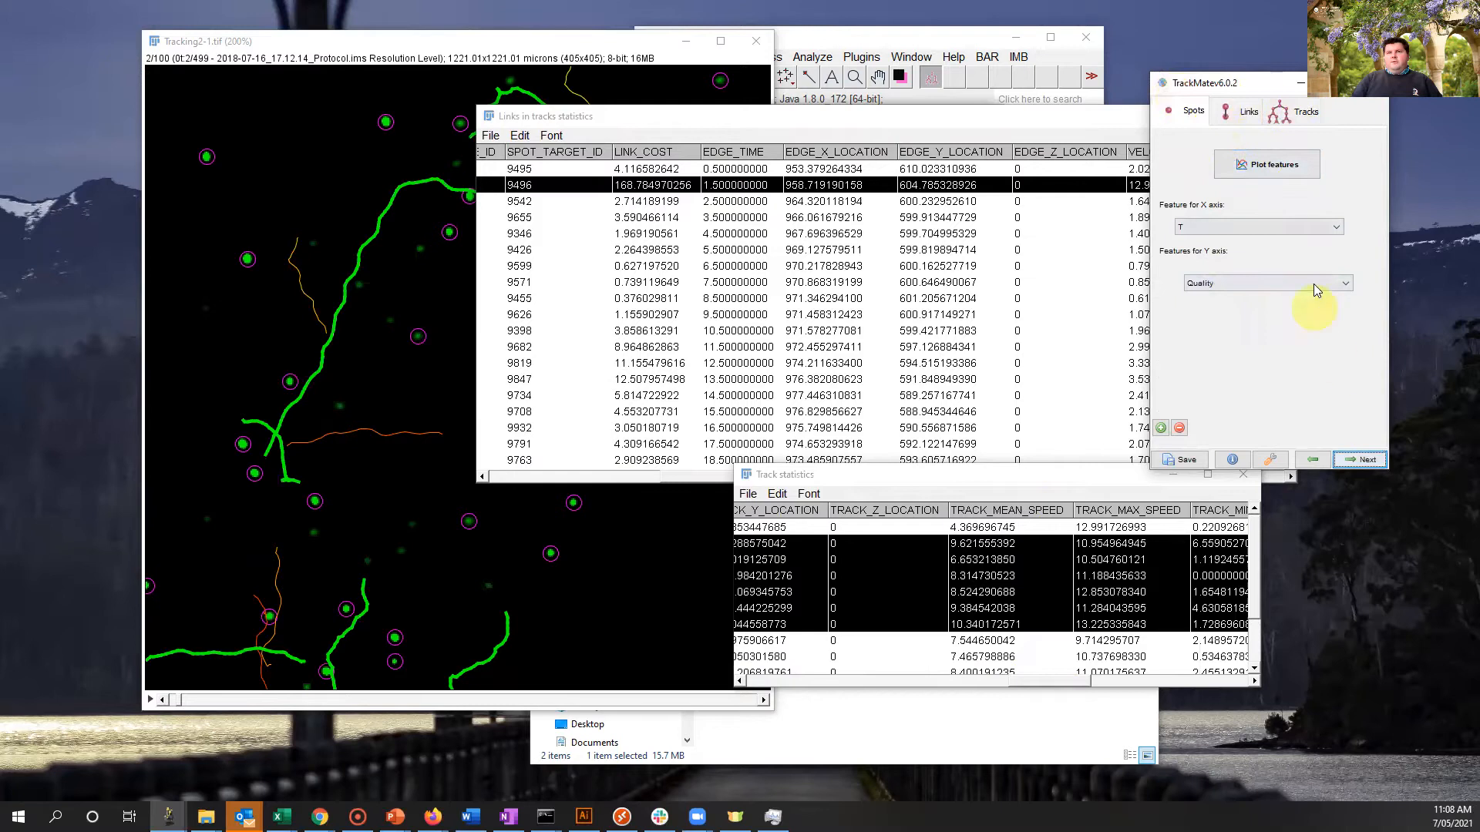
{"action": "left_click", "coordinate": [1293, 166]}
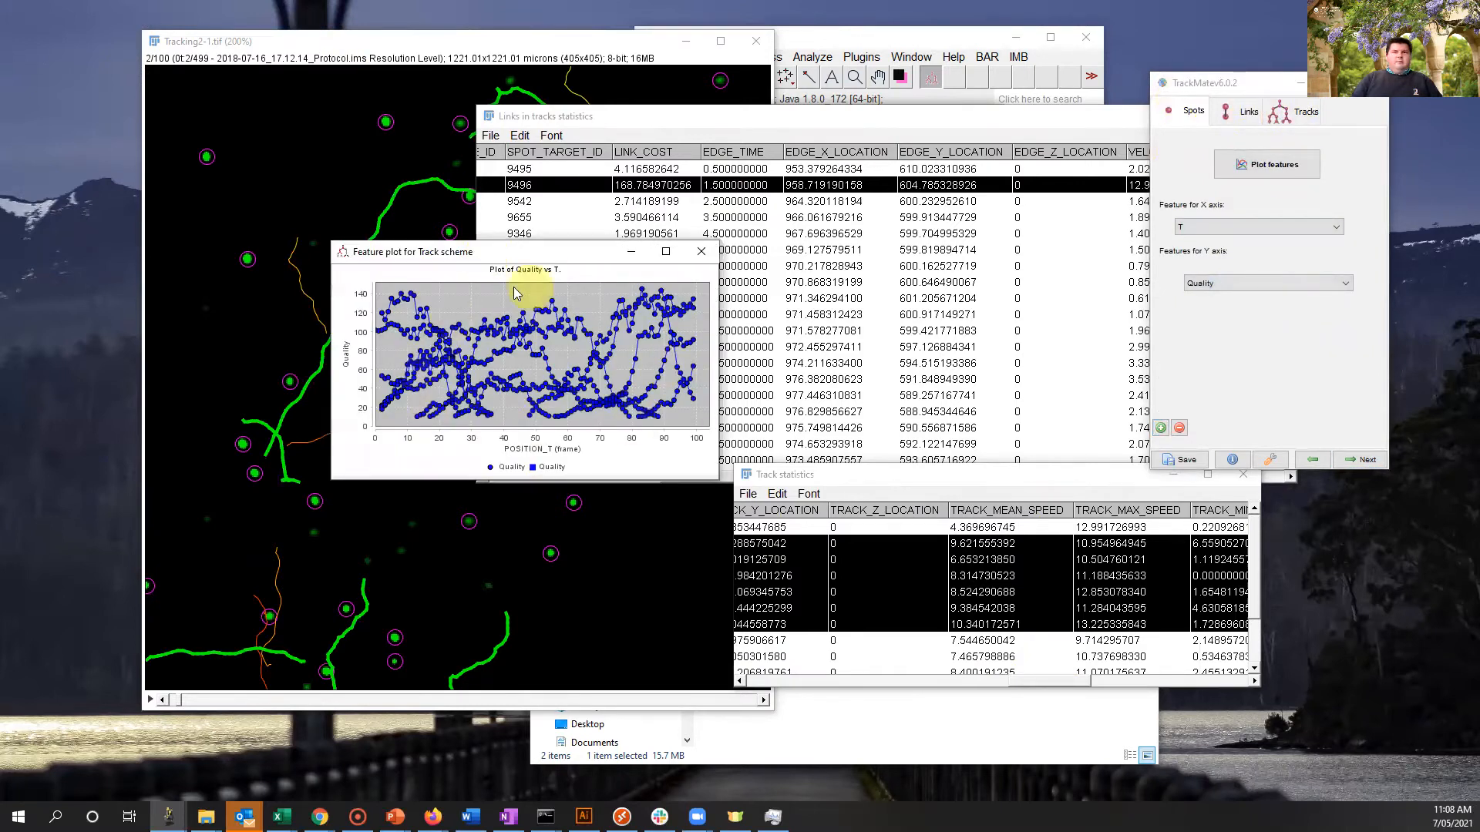
Advance to TrackMate's actions and execute Export all spots statistics.
{"action": "left_click", "coordinate": [1362, 460]}
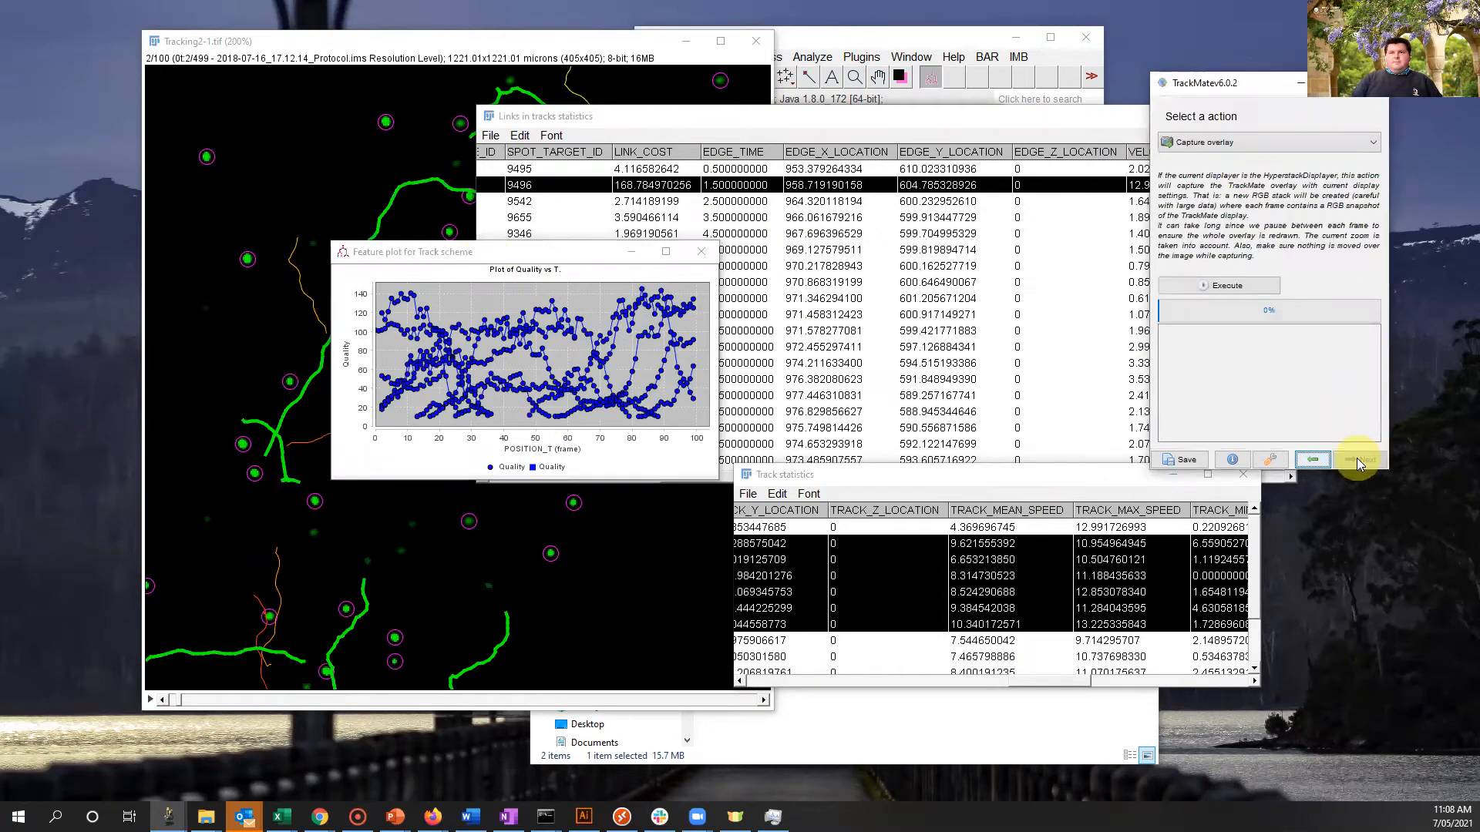
{"action": "left_click", "coordinate": [1228, 141]}
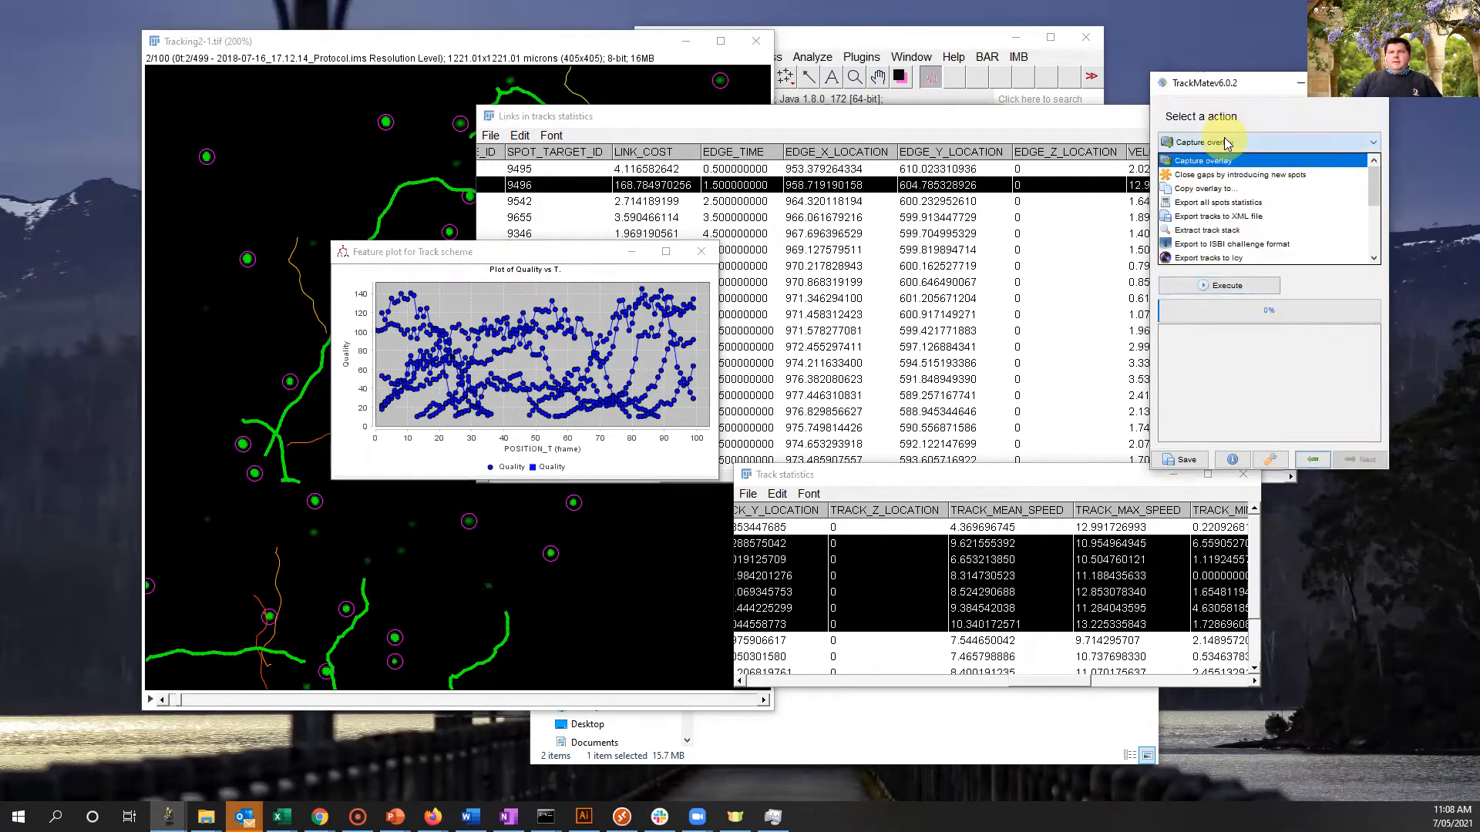
{"action": "left_click", "coordinate": [1323, 213]}
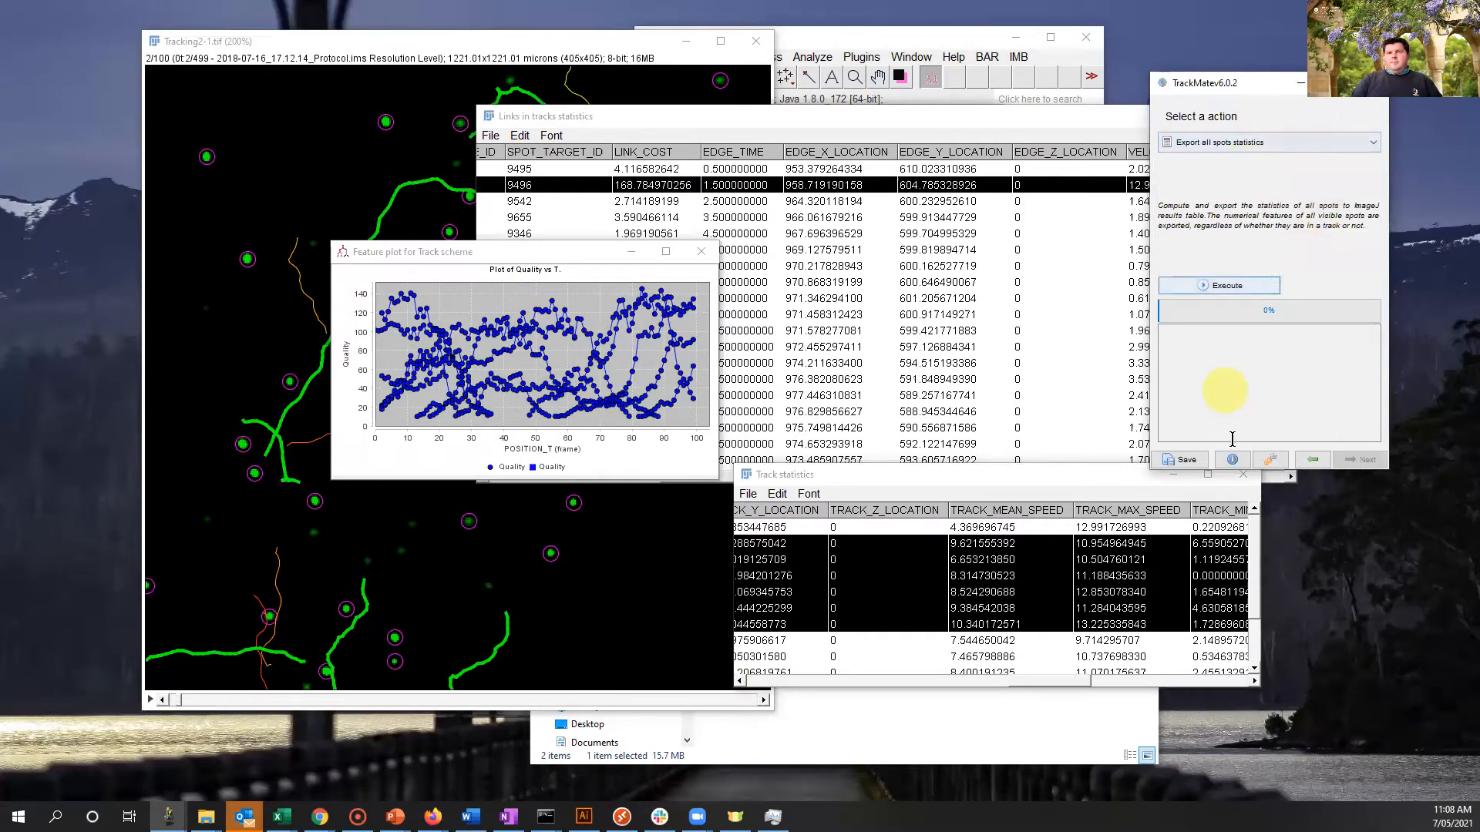
{"action": "left_click", "coordinate": [1246, 287]}
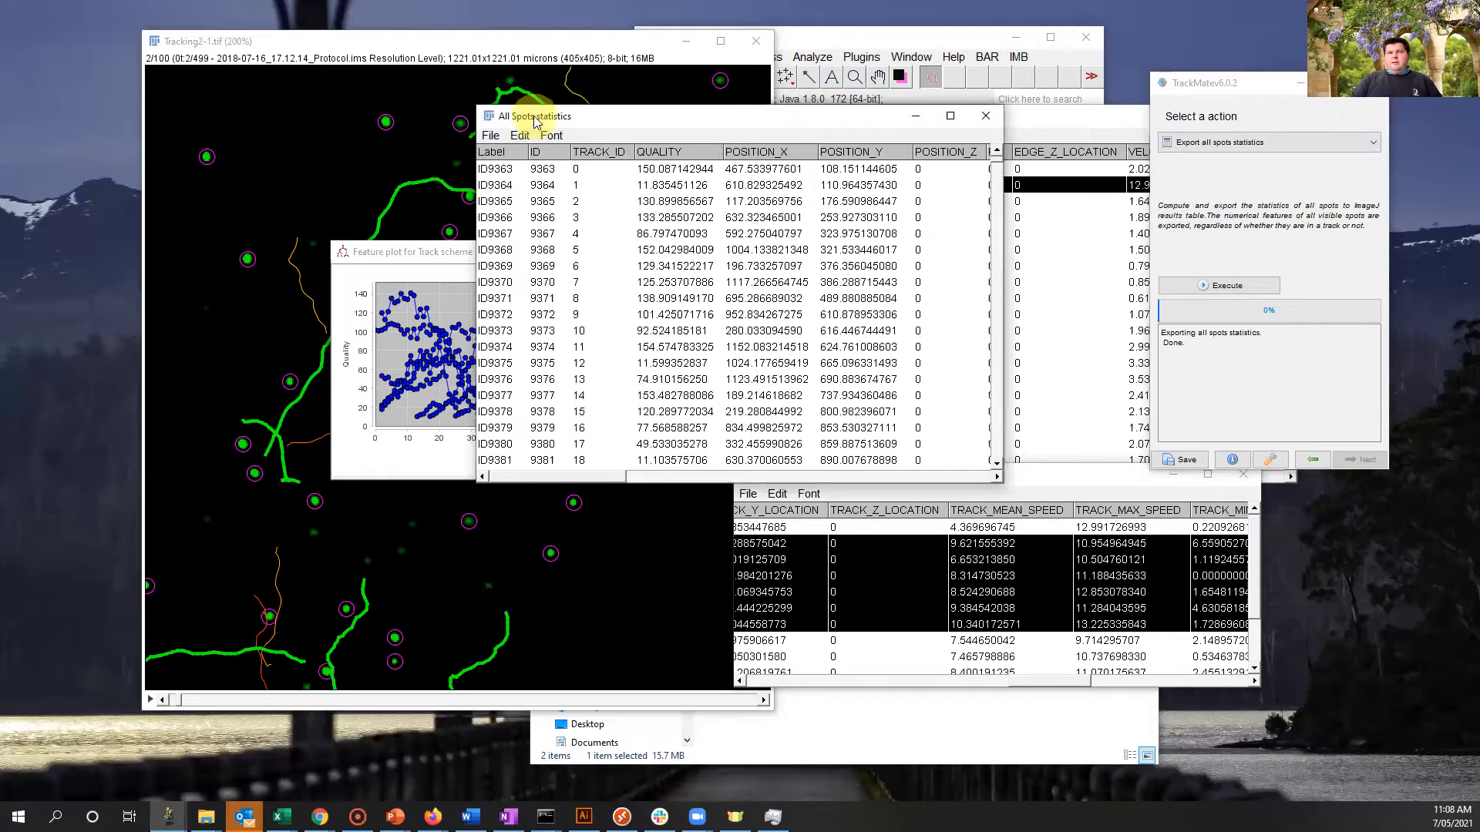
Save the All Spots statistics table as All Spots statistics.csv in the Exercise4-Trackmate folder.
{"action": "left_click_drag", "start_coordinate": [532, 117], "coordinate": [639, 79]}
{"action": "left_click", "coordinate": [599, 98]}
{"action": "left_click", "coordinate": [605, 118]}
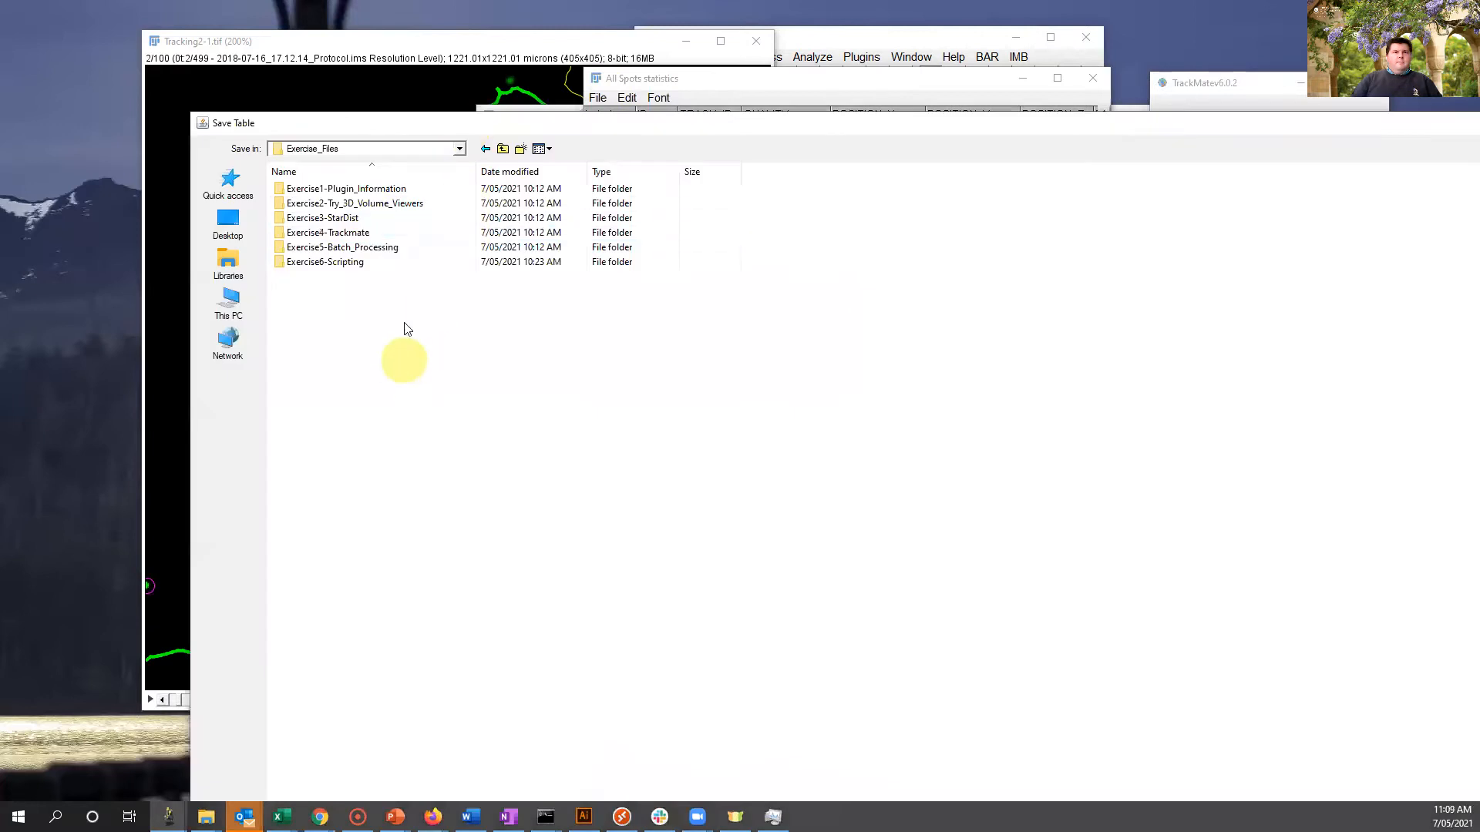
{"action": "left_click", "coordinate": [359, 233]}
{"action": "double_click", "coordinate": [359, 233]}
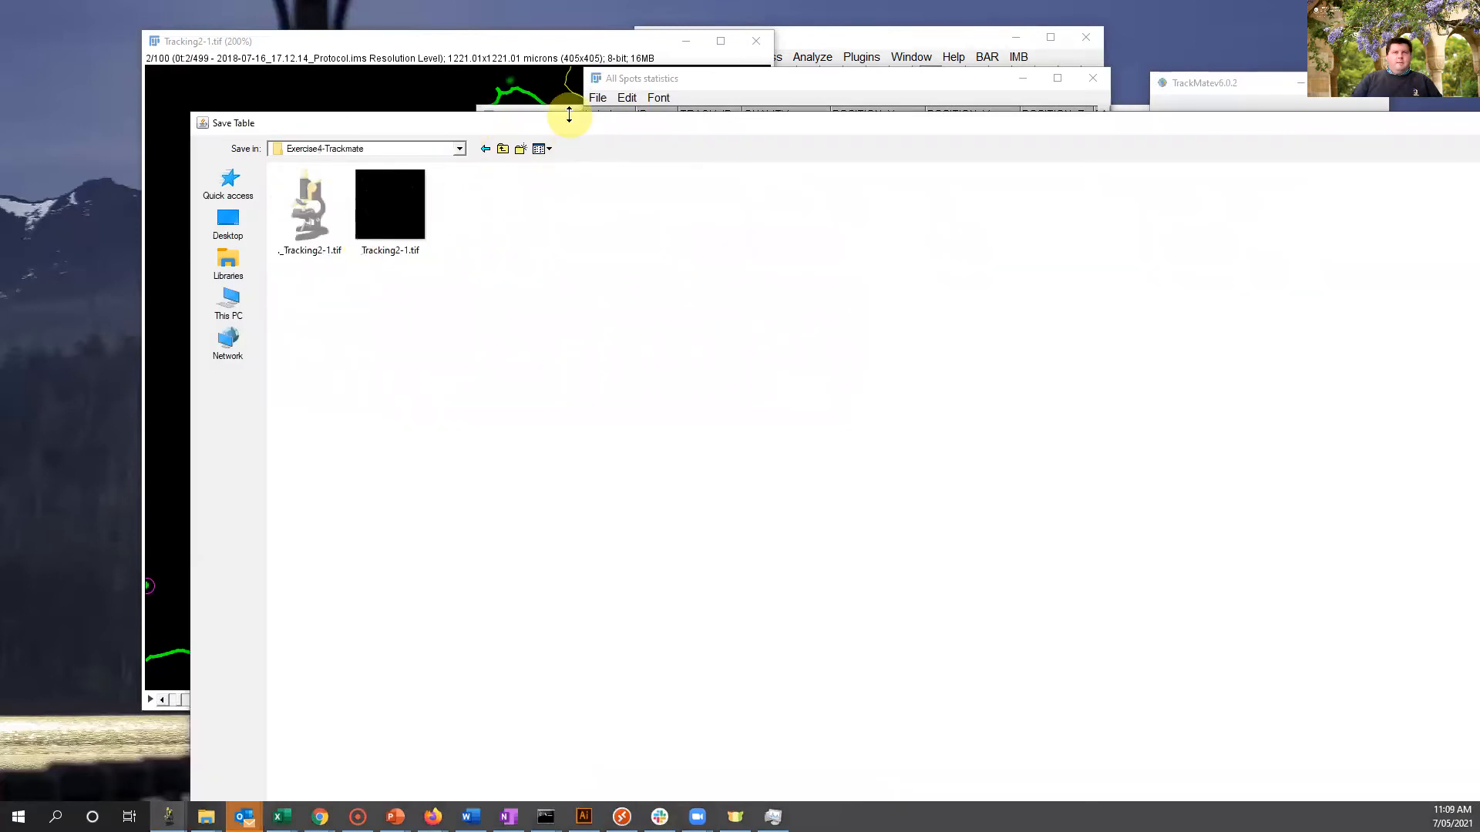
{"action": "left_click_drag", "start_coordinate": [569, 115], "coordinate": [393, 306]}
{"action": "triple_click", "coordinate": [240, 648]}
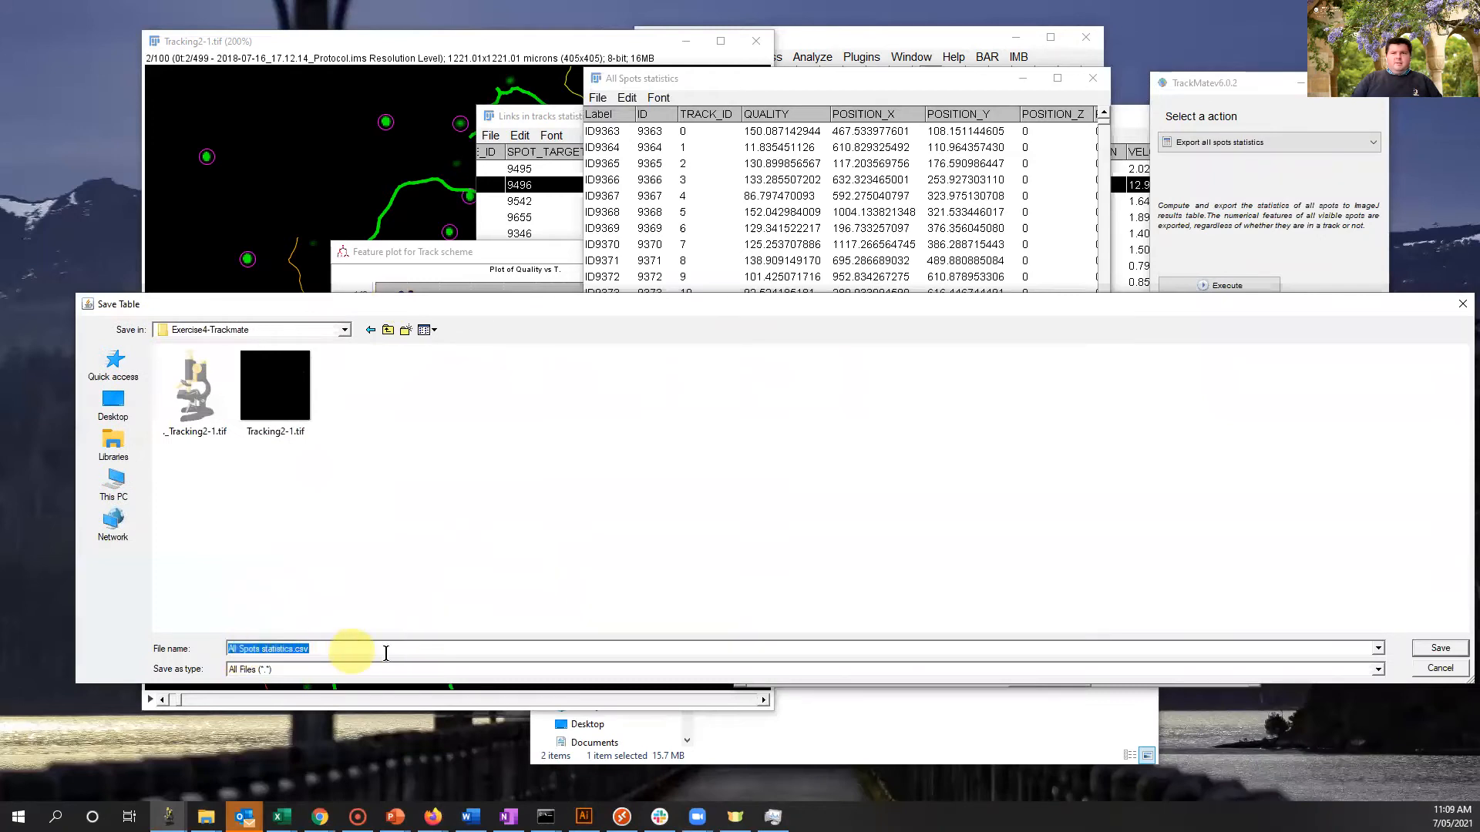
{"action": "left_click", "coordinate": [1435, 649]}
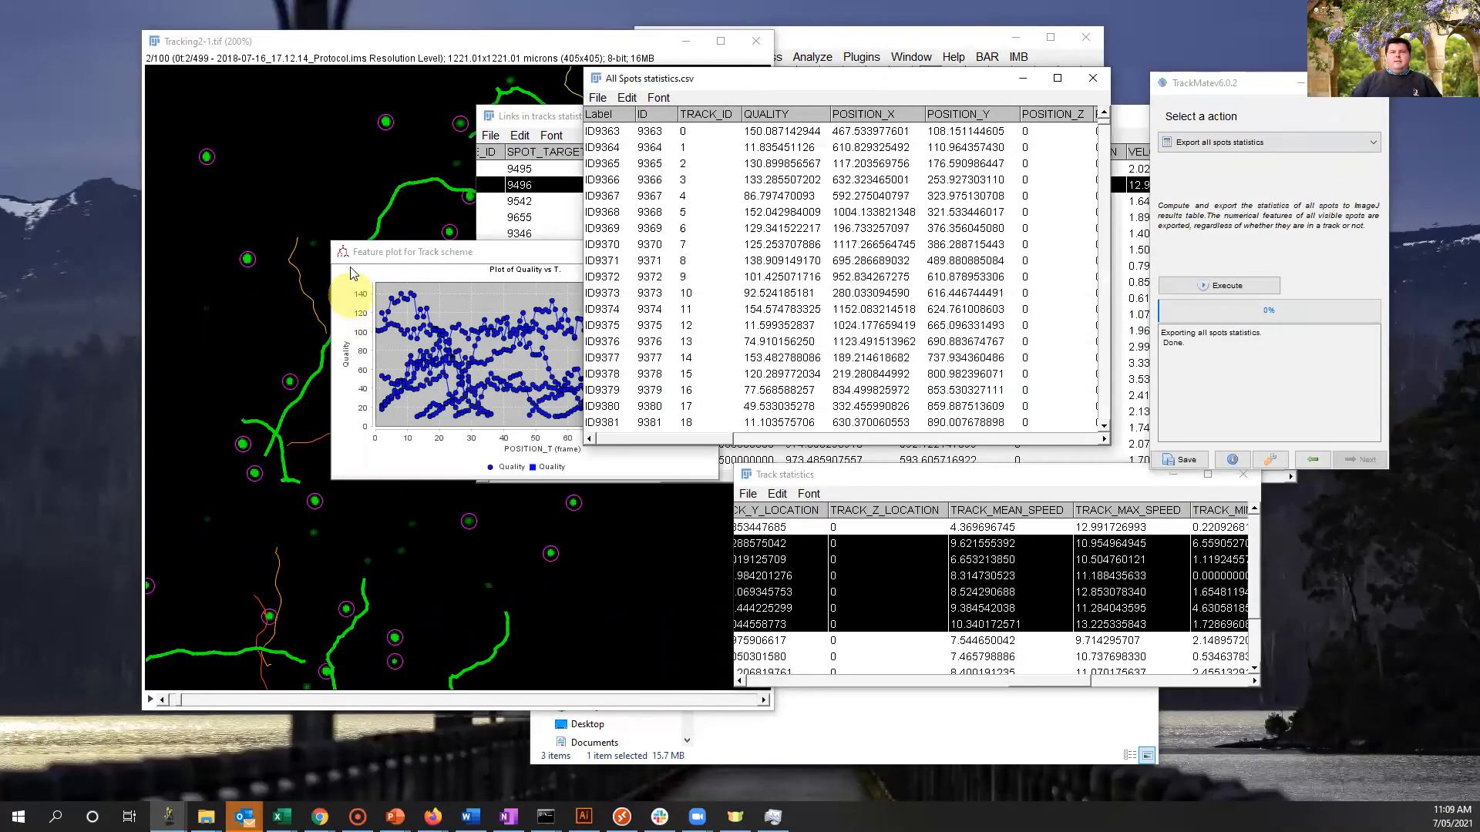
Close the statistics tables, the feature plot, TrackMate and Tracking2-1.tif, and switch to the PowerPoint presentation.
{"action": "left_click", "coordinate": [1090, 80]}
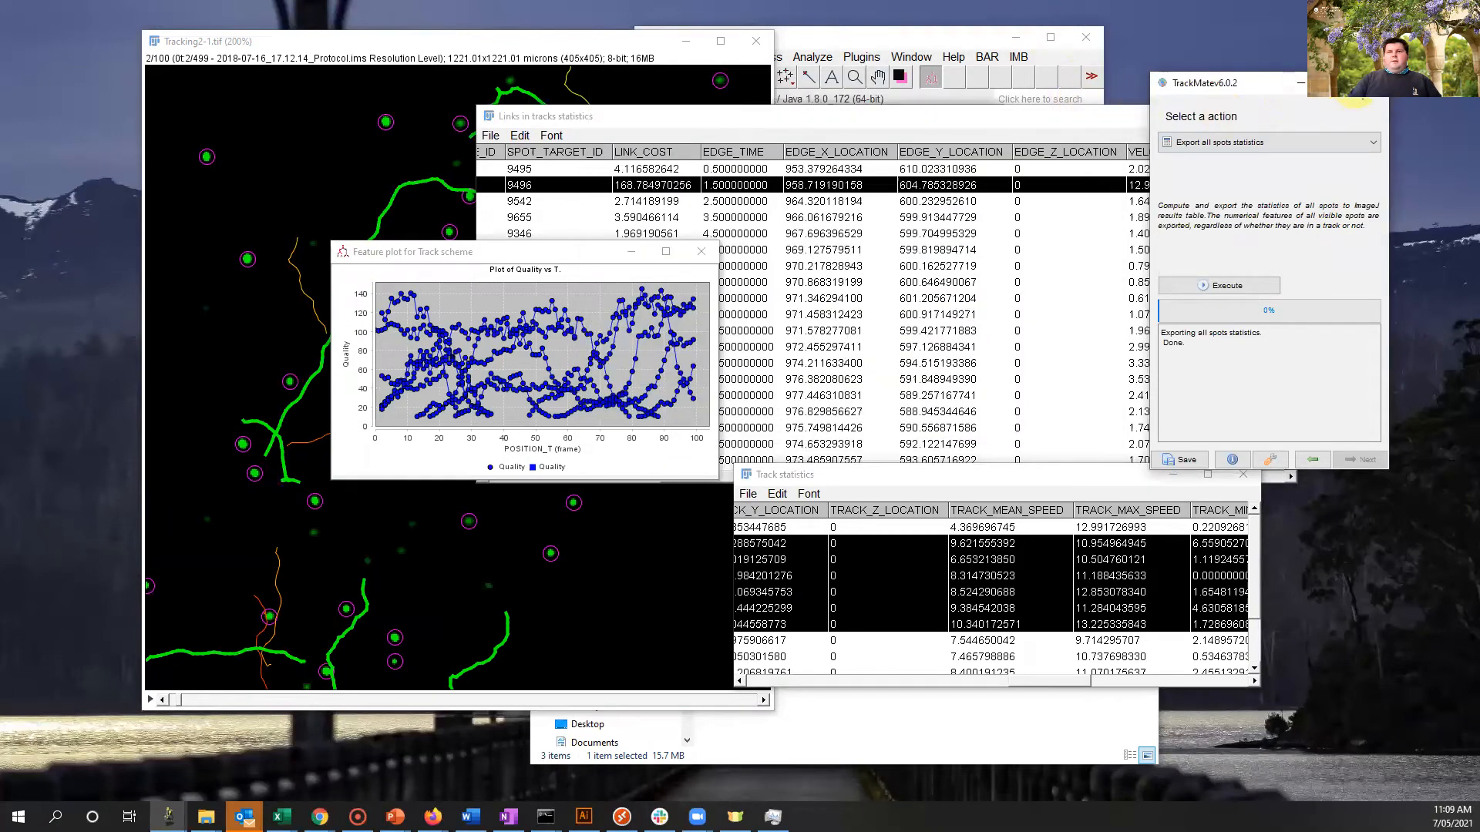
{"action": "left_click", "coordinate": [1363, 86]}
{"action": "left_click", "coordinate": [1286, 114]}
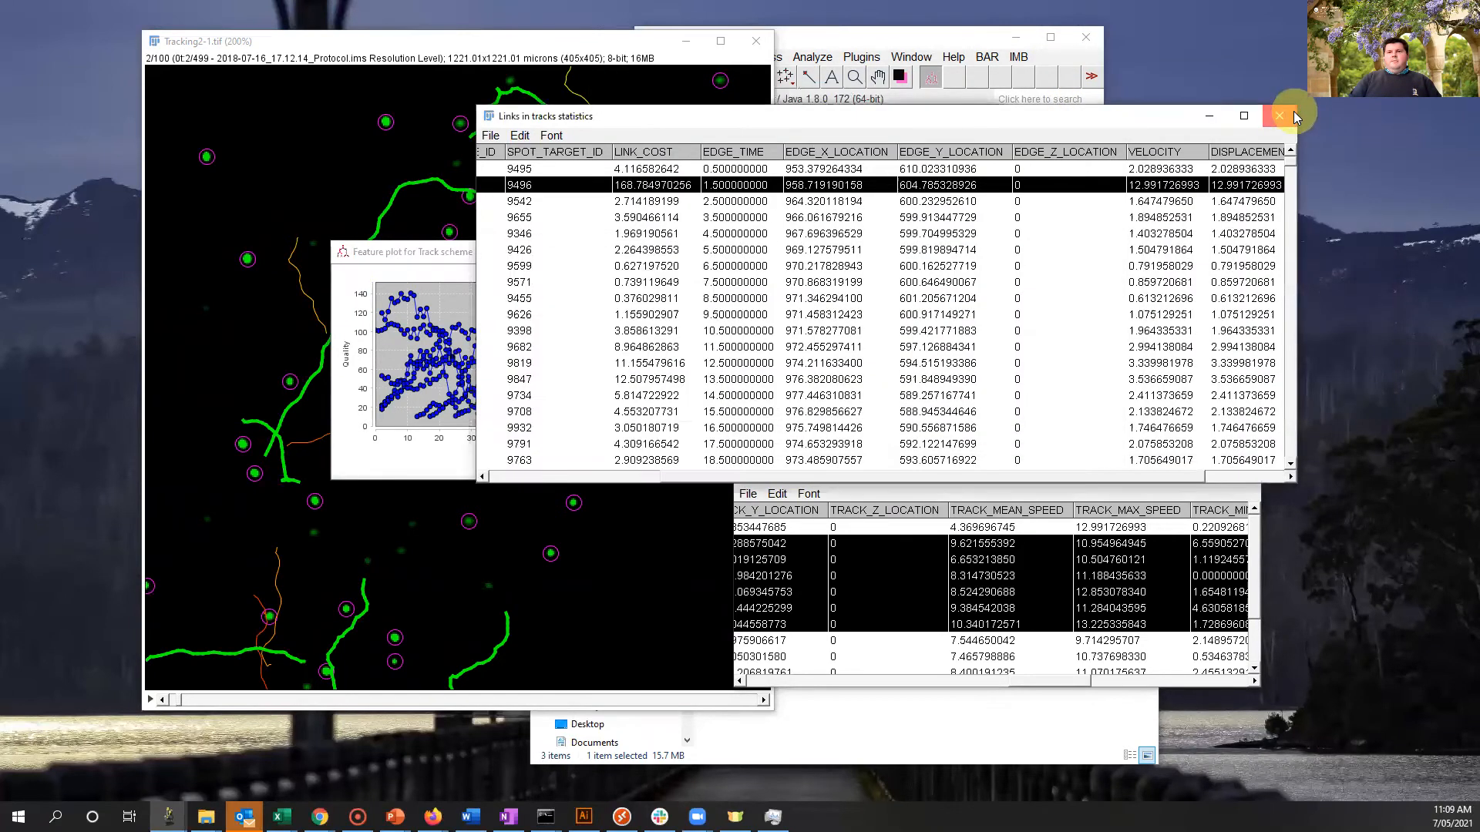
{"action": "left_click", "coordinate": [1243, 474]}
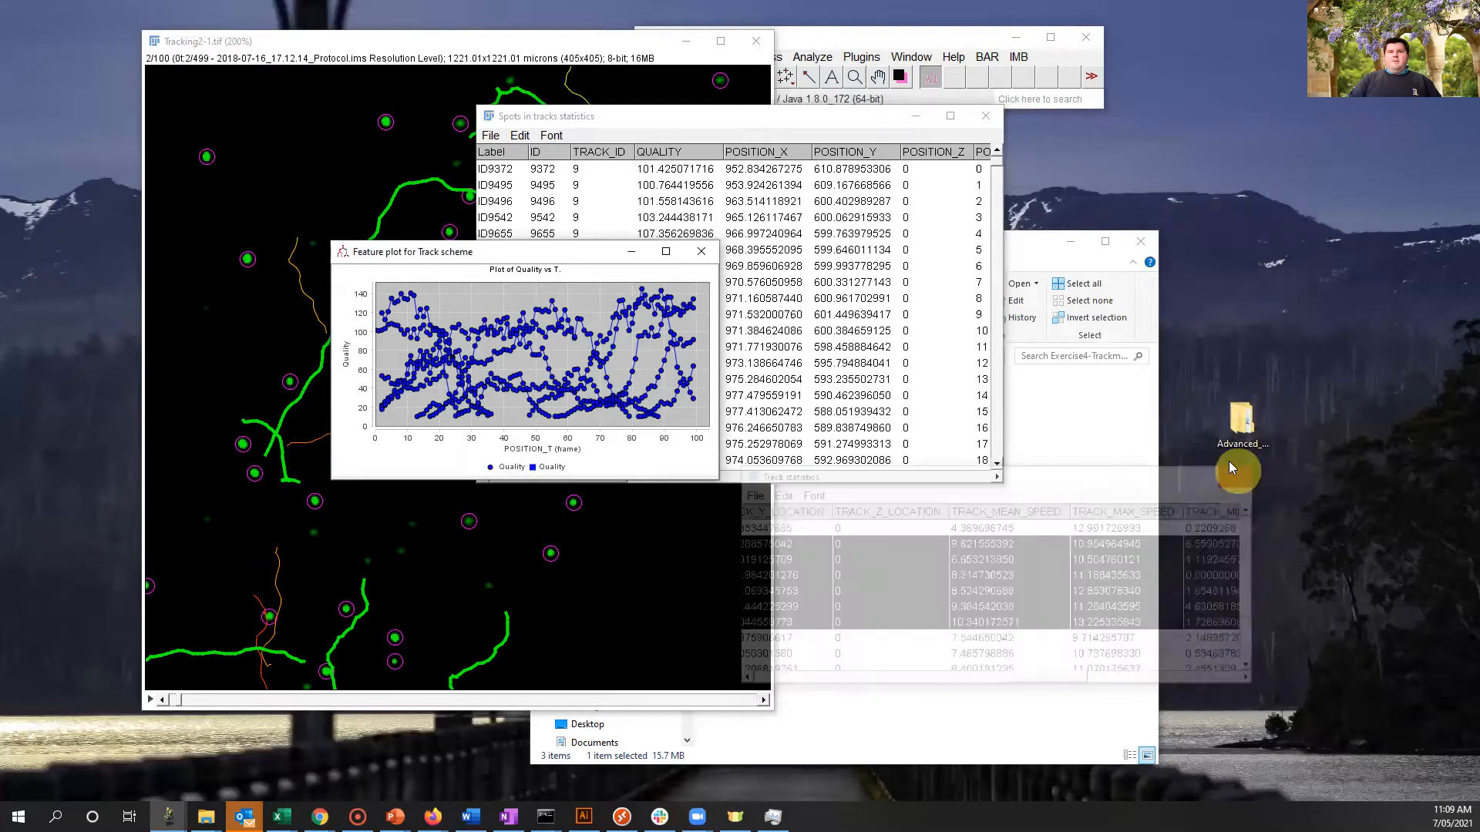
{"action": "left_click", "coordinate": [986, 120]}
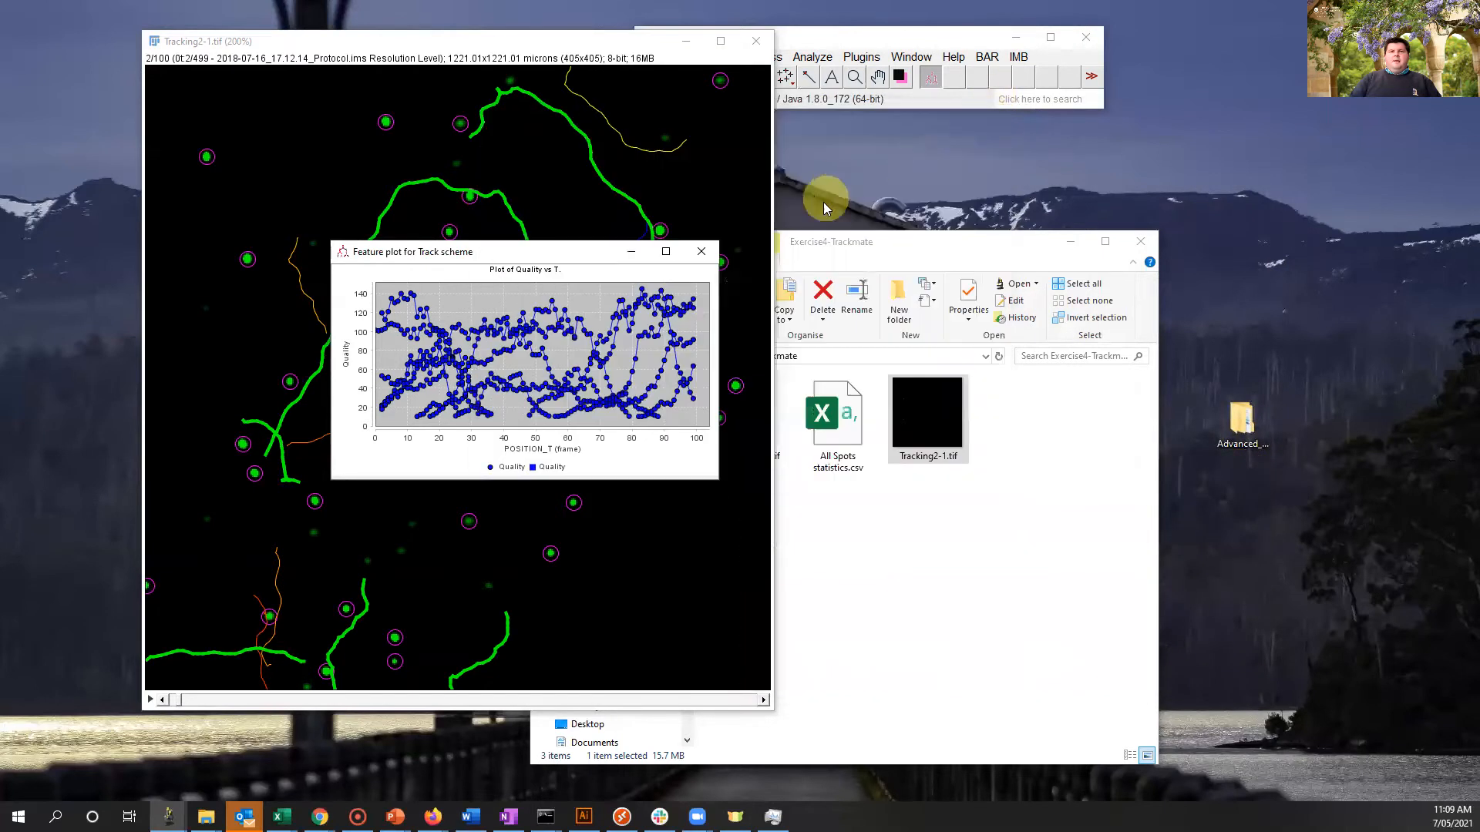
{"action": "left_click", "coordinate": [701, 251]}
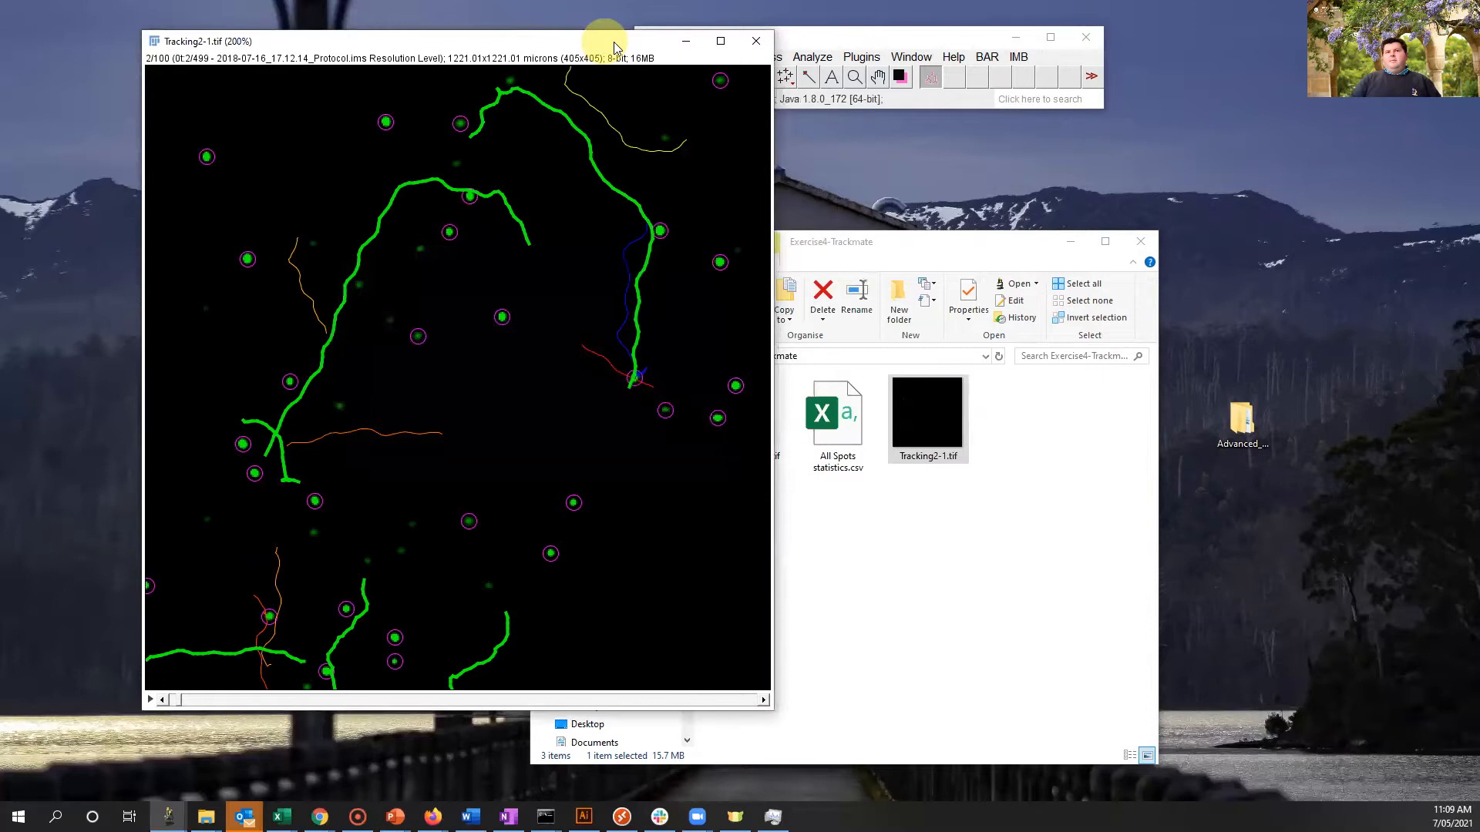
{"action": "left_click_drag", "start_coordinate": [615, 44], "coordinate": [848, 118]}
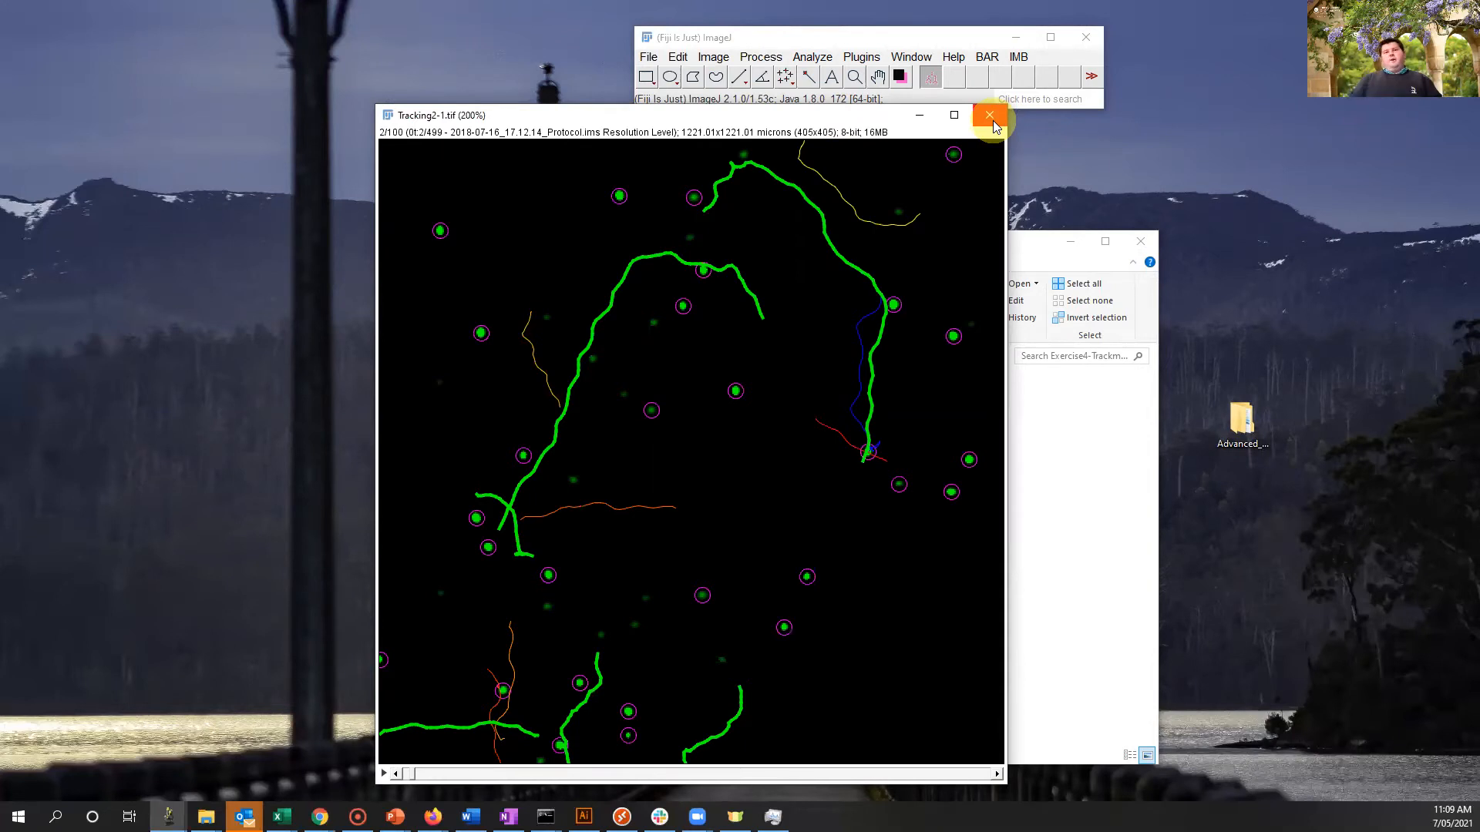
{"action": "left_click", "coordinate": [990, 116]}
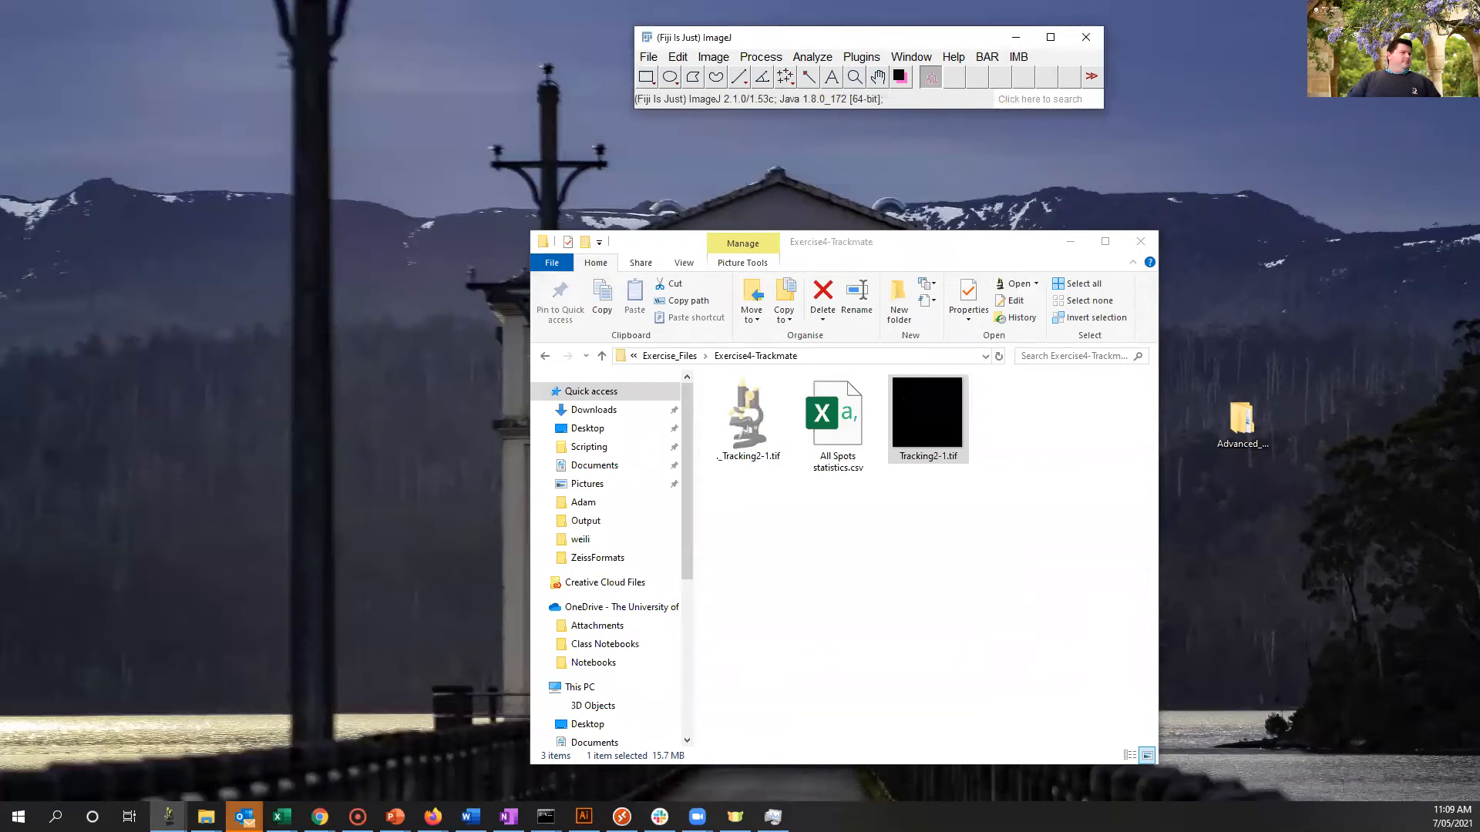
{"action": "key", "text": "alt+Tab"}
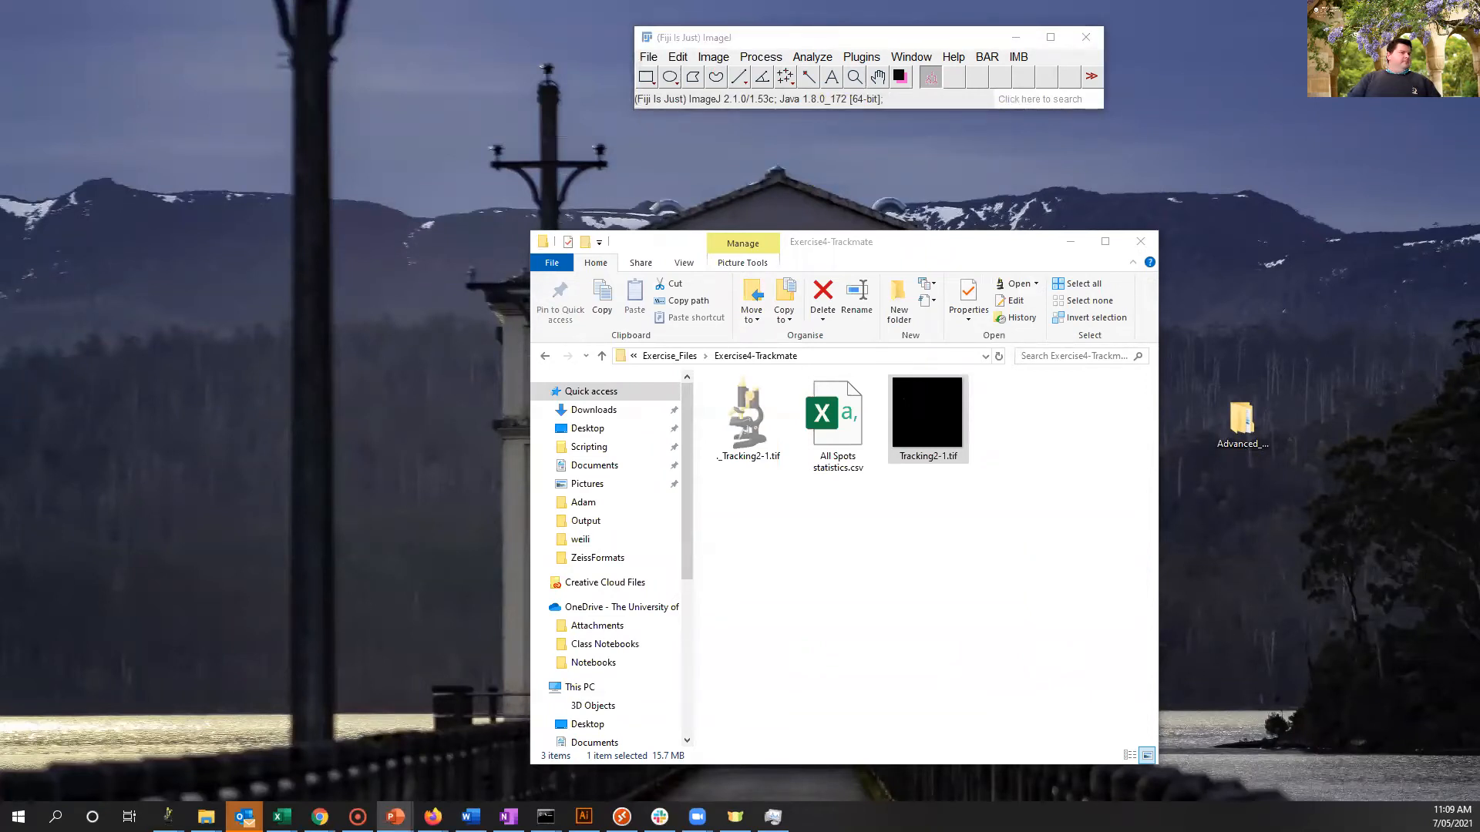
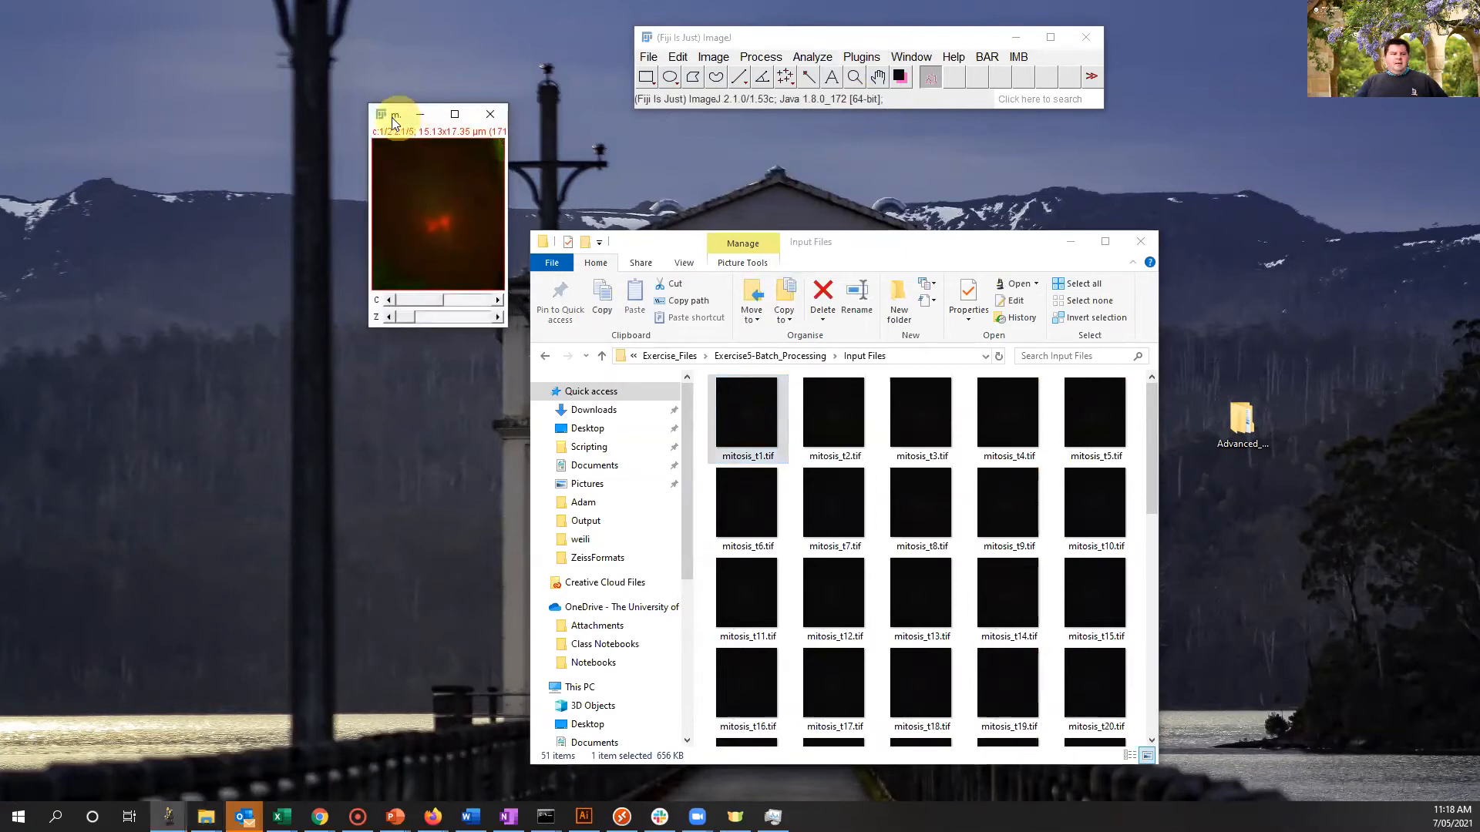
Enlarge mitosis_t1.tif to 200% and browse its z-slices to slice 4.
{"action": "left_click_drag", "start_coordinate": [397, 117], "coordinate": [277, 88]}
{"action": "key", "text": "plus"}
{"action": "key", "text": "plus"}
{"action": "scroll", "coordinate": [411, 356], "scroll_direction": "down", "scroll_amount": 1}
{"action": "scroll", "coordinate": [411, 356], "scroll_direction": "up", "scroll_amount": 1}
{"action": "left_click_drag", "start_coordinate": [308, 438], "coordinate": [461, 441]}
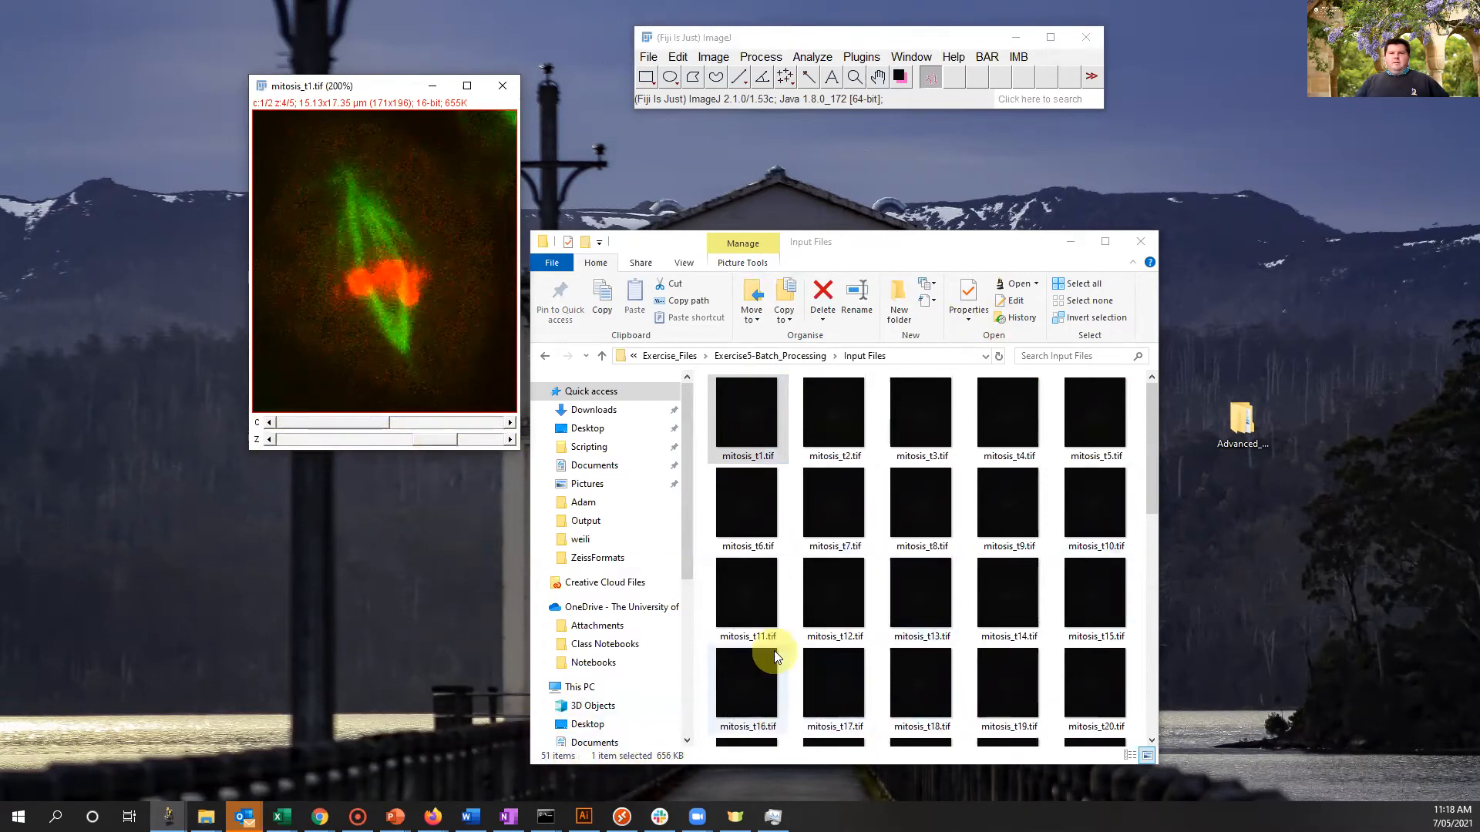
Start the macro Recorder and place its window clear of the mitosis_t1.tif image.
{"action": "left_click", "coordinate": [862, 57]}
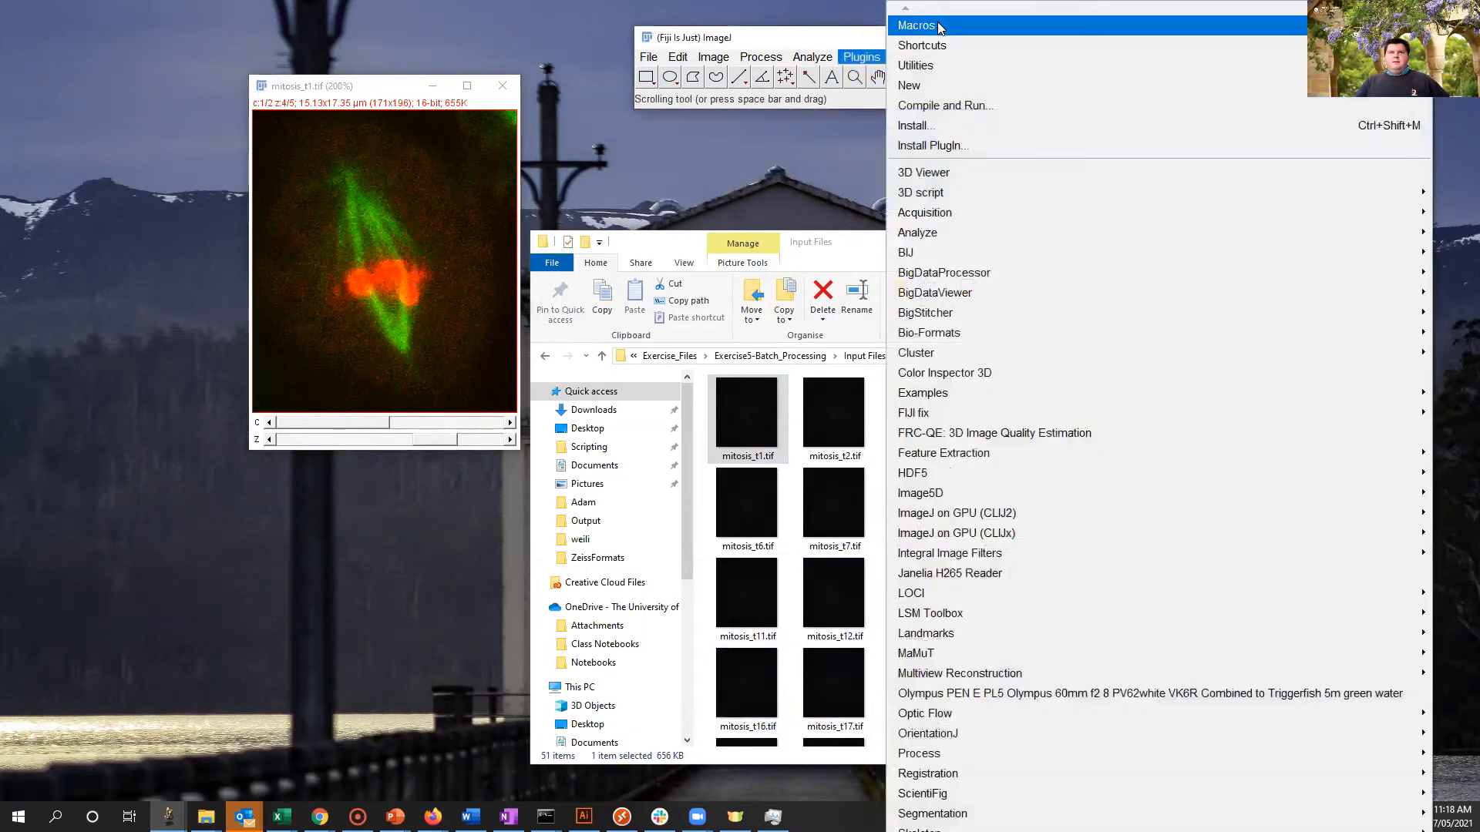
{"action": "mouse_move", "coordinate": [929, 27]}
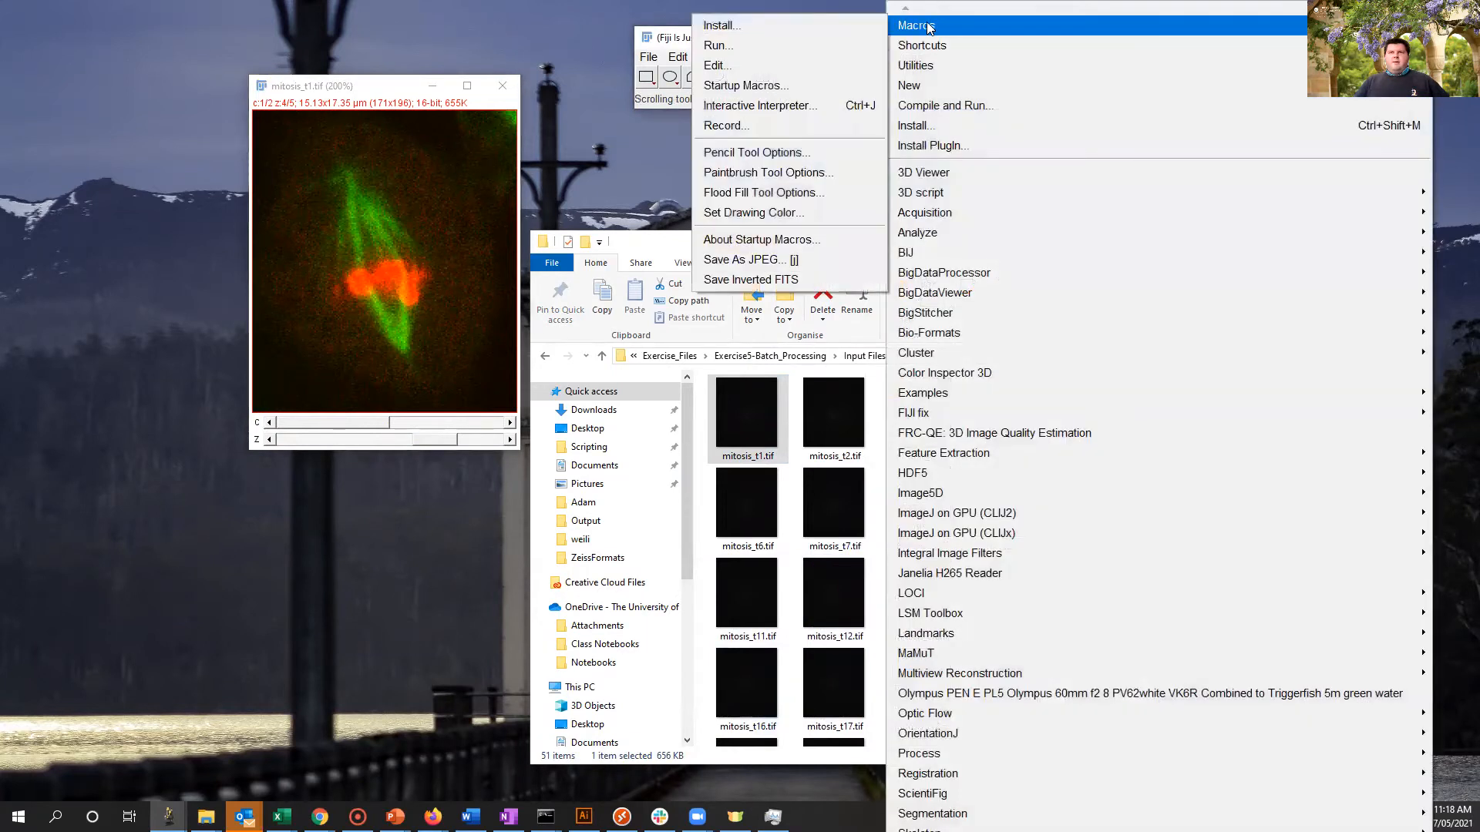
{"action": "left_click", "coordinate": [739, 124]}
{"action": "left_click_drag", "start_coordinate": [710, 157], "coordinate": [1213, 144]}
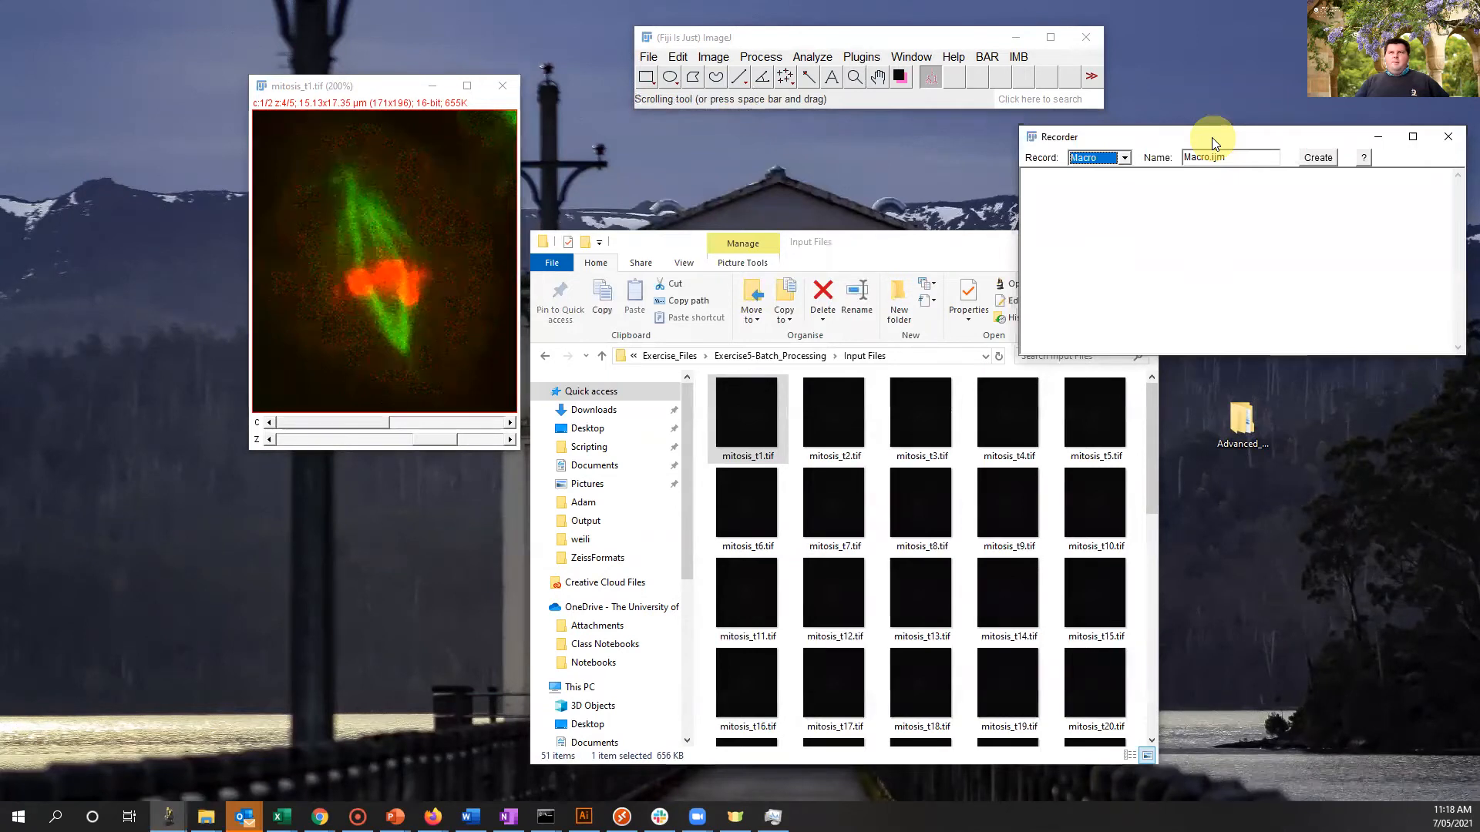
Apply a Median filter with a radius of 2 pixels to mitosis_t1.tif while recording.
{"action": "left_click", "coordinate": [758, 57]}
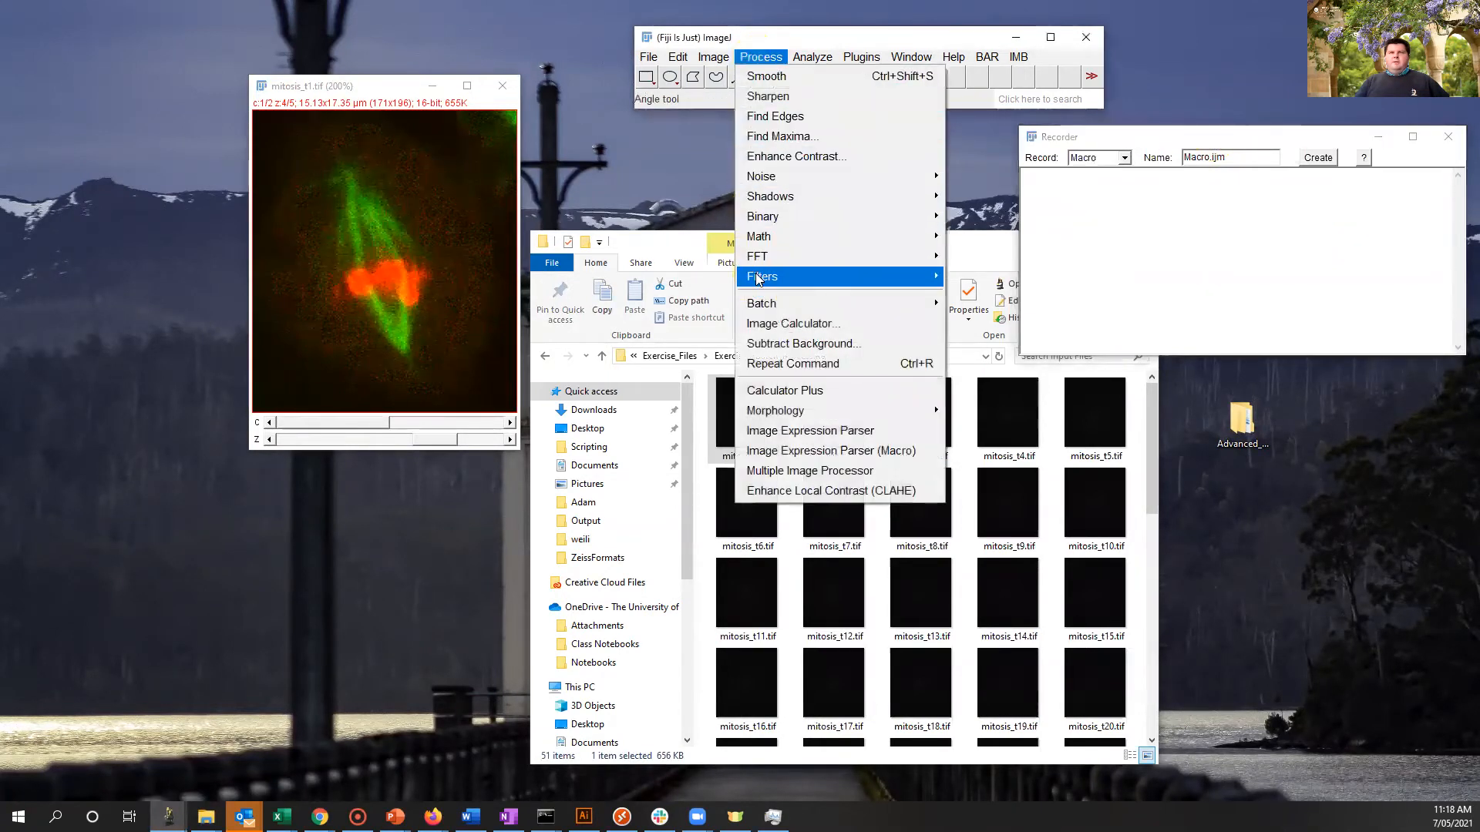
{"action": "mouse_move", "coordinate": [778, 276]}
{"action": "left_click", "coordinate": [989, 315]}
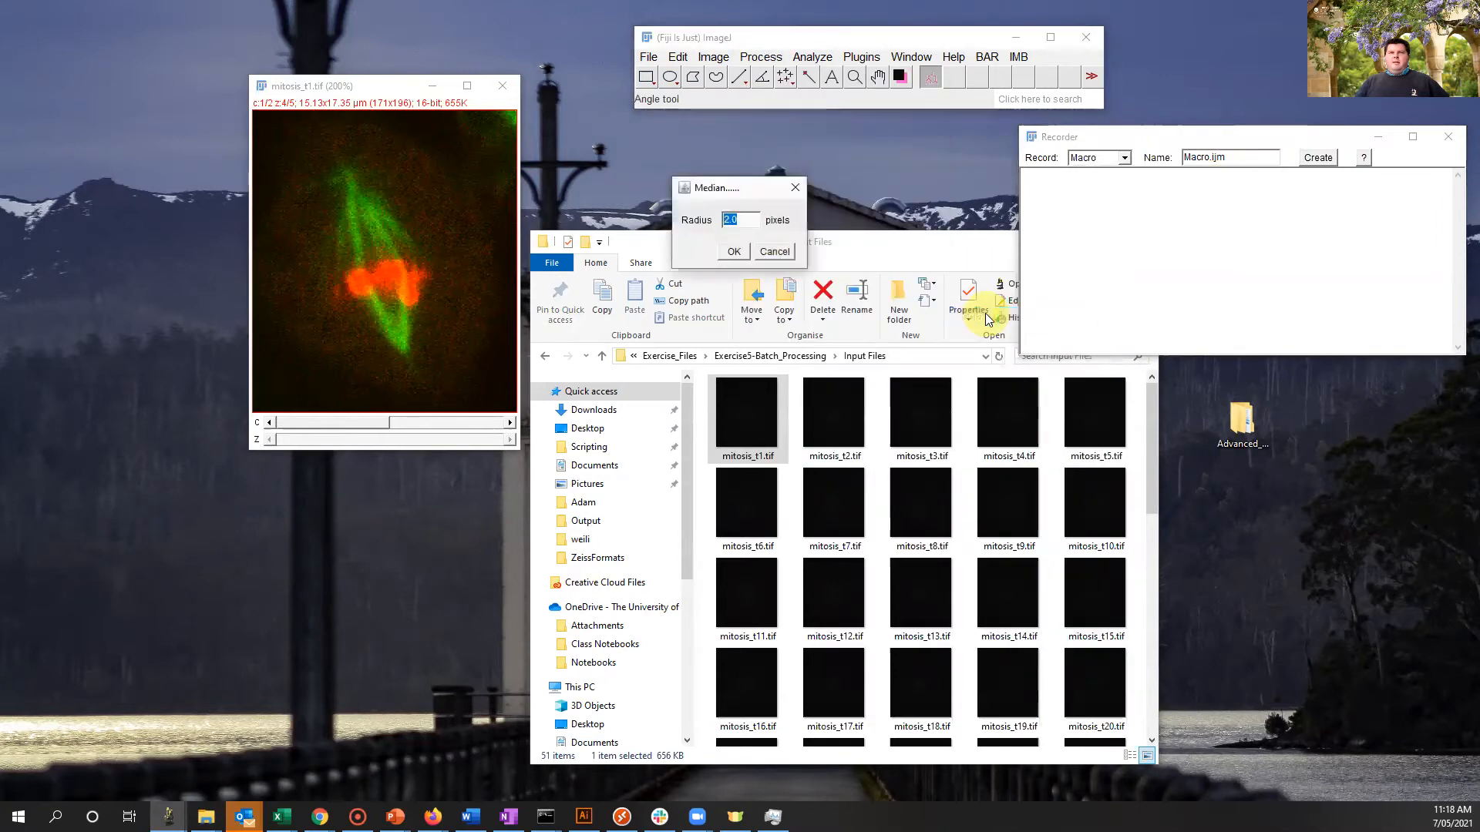
{"action": "left_click", "coordinate": [731, 252]}
{"action": "scroll", "coordinate": [363, 360], "scroll_direction": "down", "scroll_amount": 1}
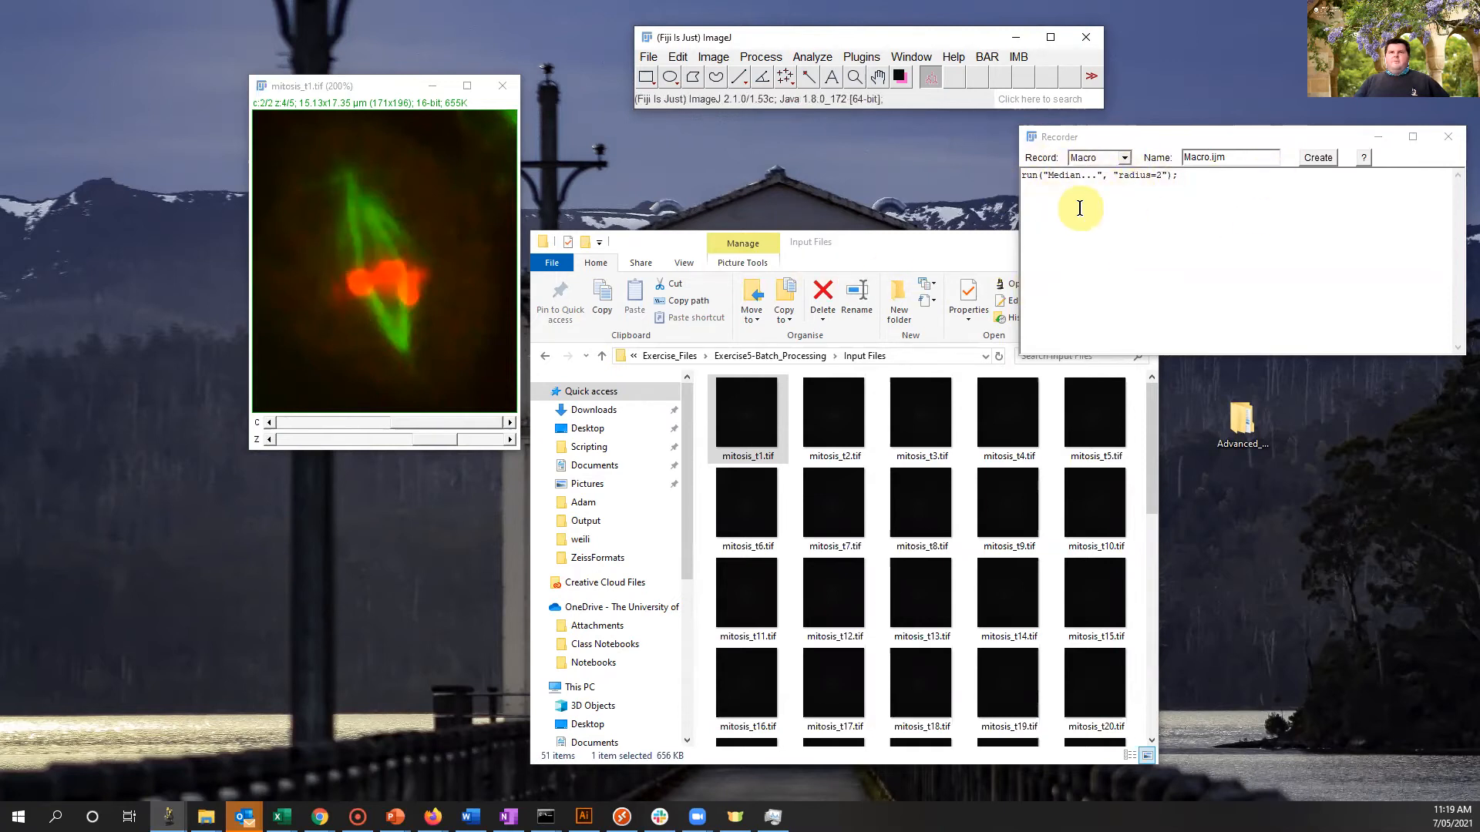
Scale mitosis_t1.tif by 2 in X and Y into a new window and place the scaled image beside the original.
{"action": "left_click", "coordinate": [714, 57]}
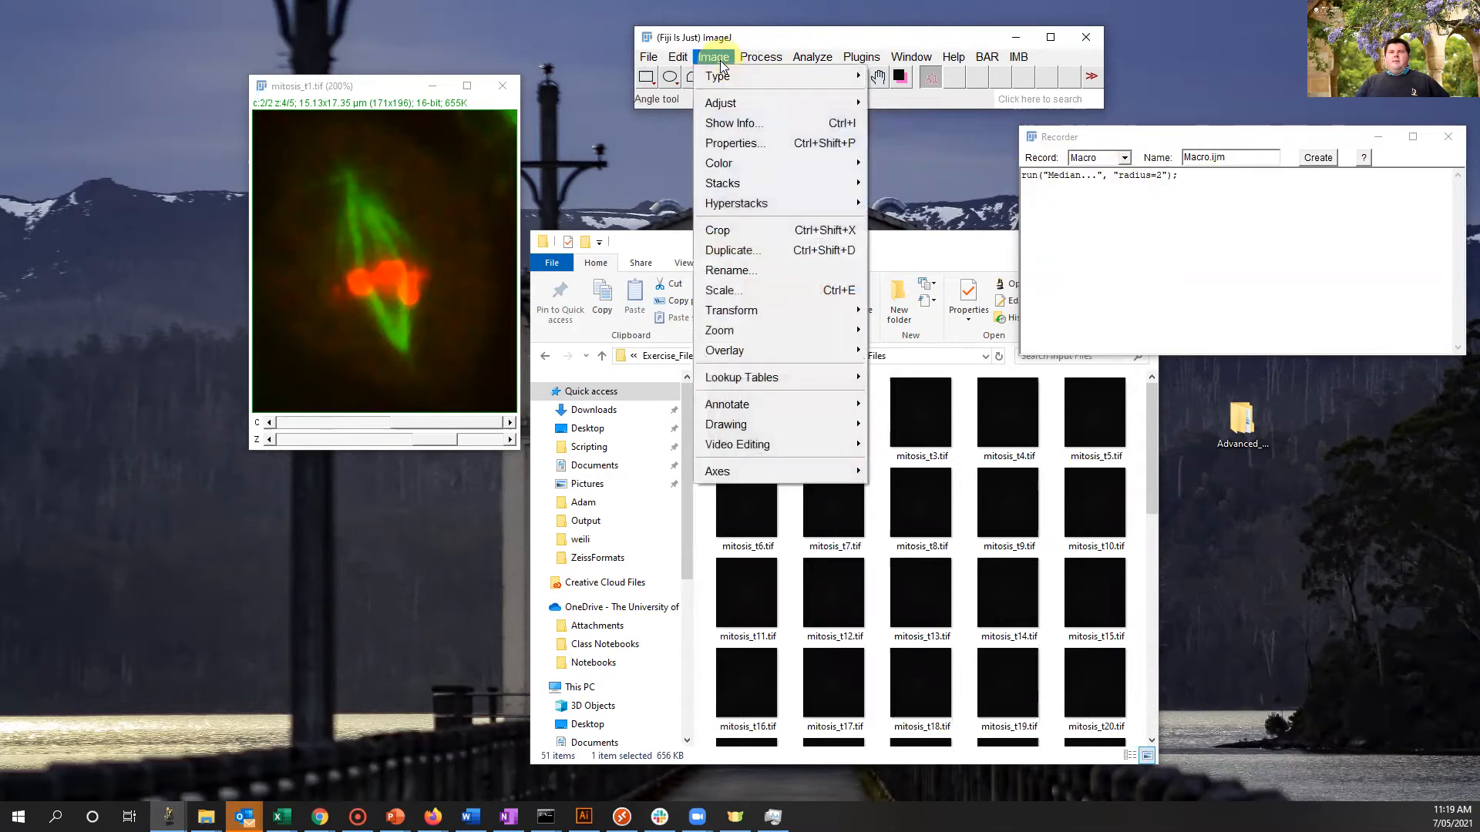
{"action": "left_click", "coordinate": [722, 290]}
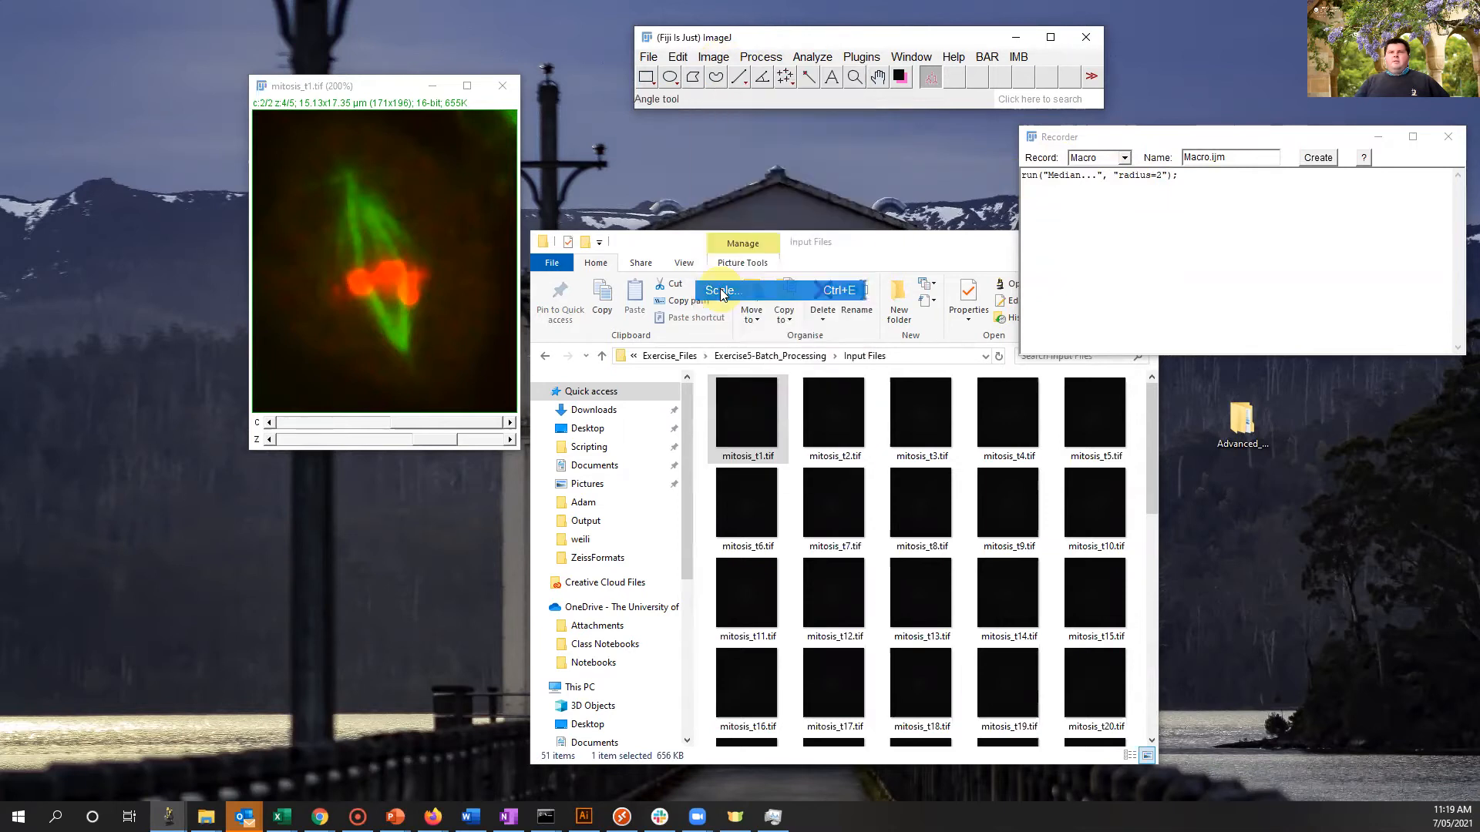
{"action": "type", "text": "2"}
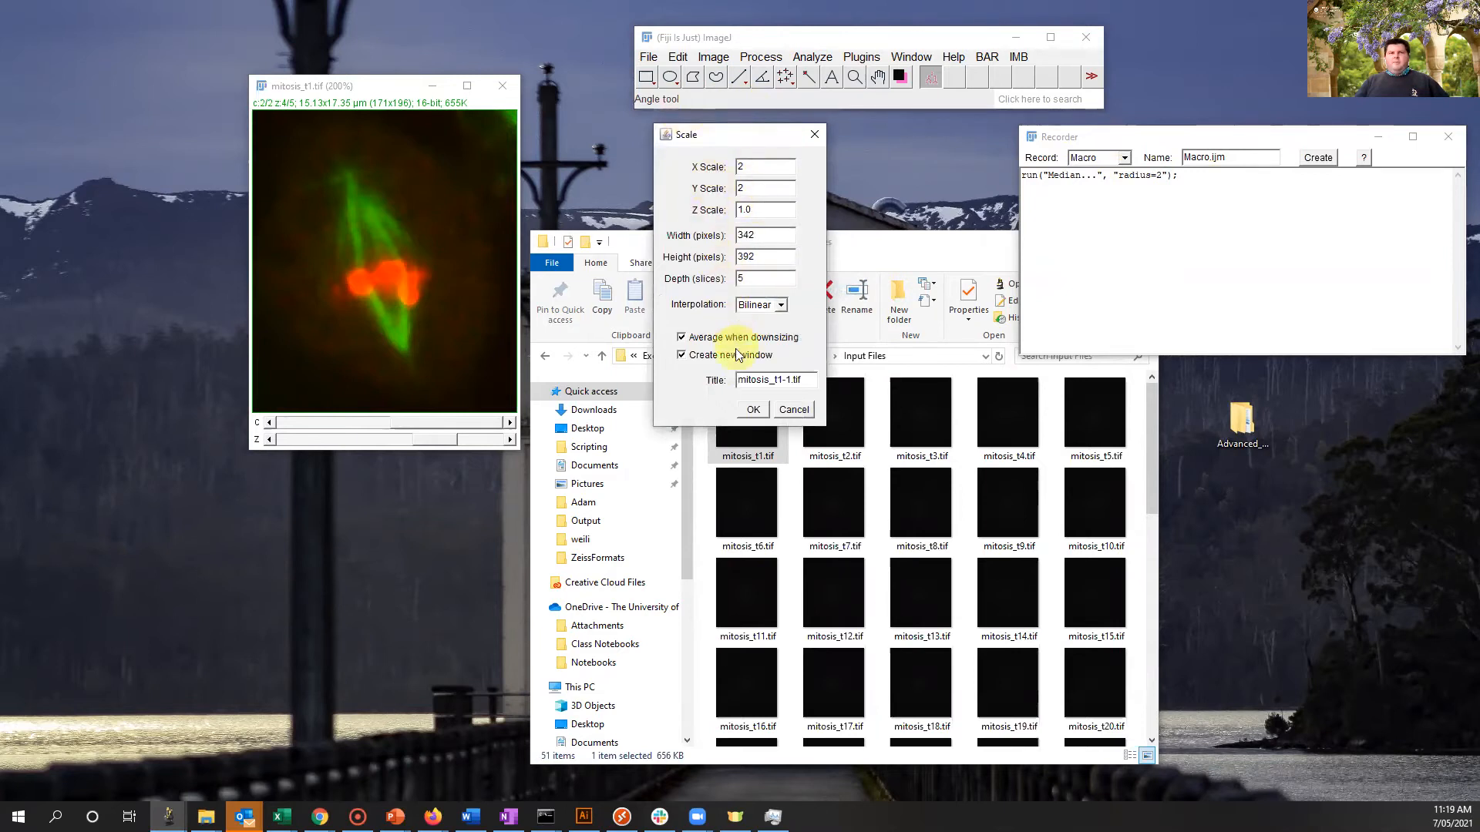
{"action": "left_click", "coordinate": [745, 410]}
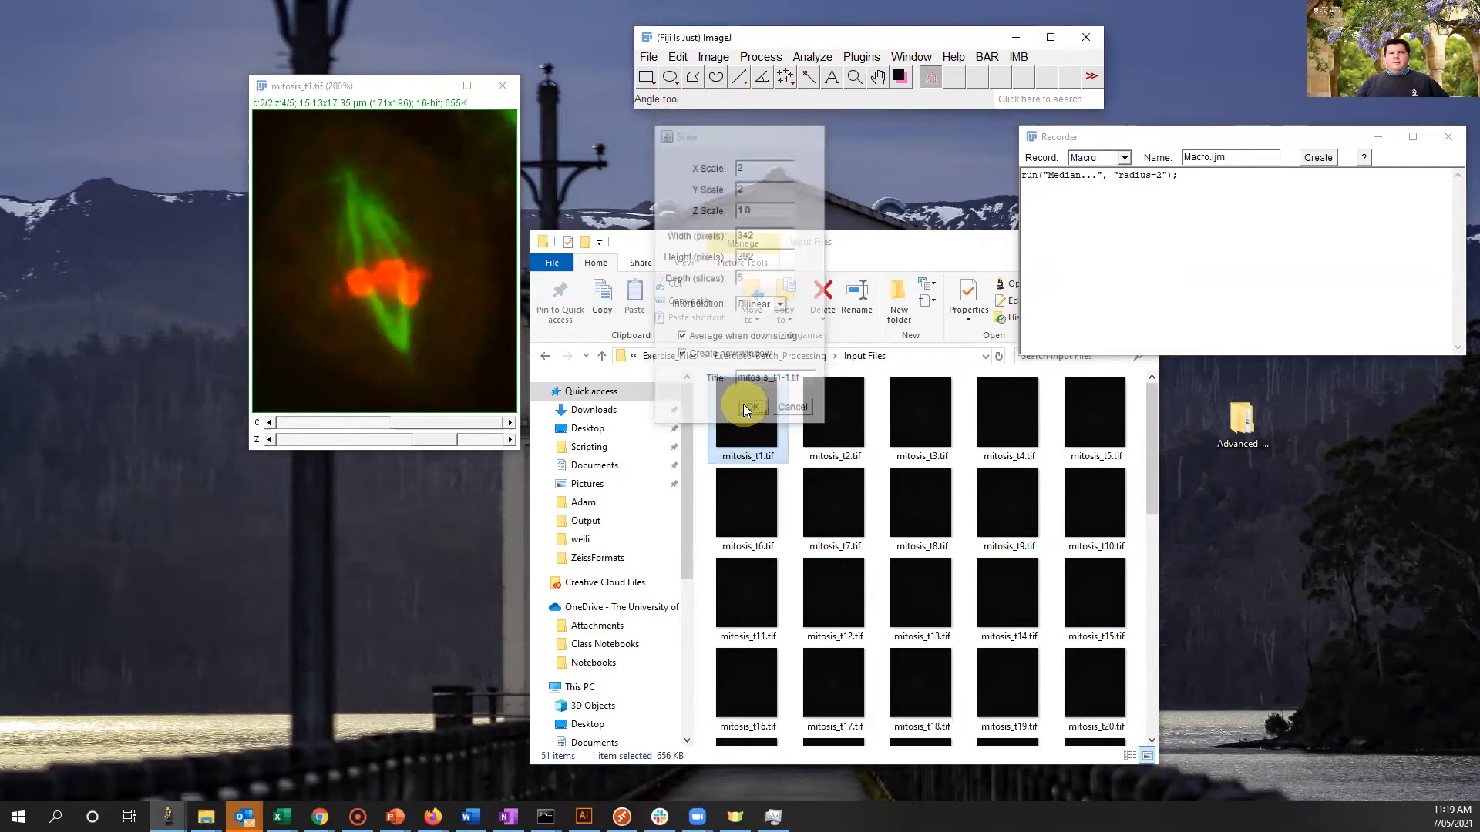
{"action": "left_click", "coordinate": [600, 416]}
{"action": "scroll", "coordinate": [549, 331], "scroll_direction": "down", "scroll_amount": 1}
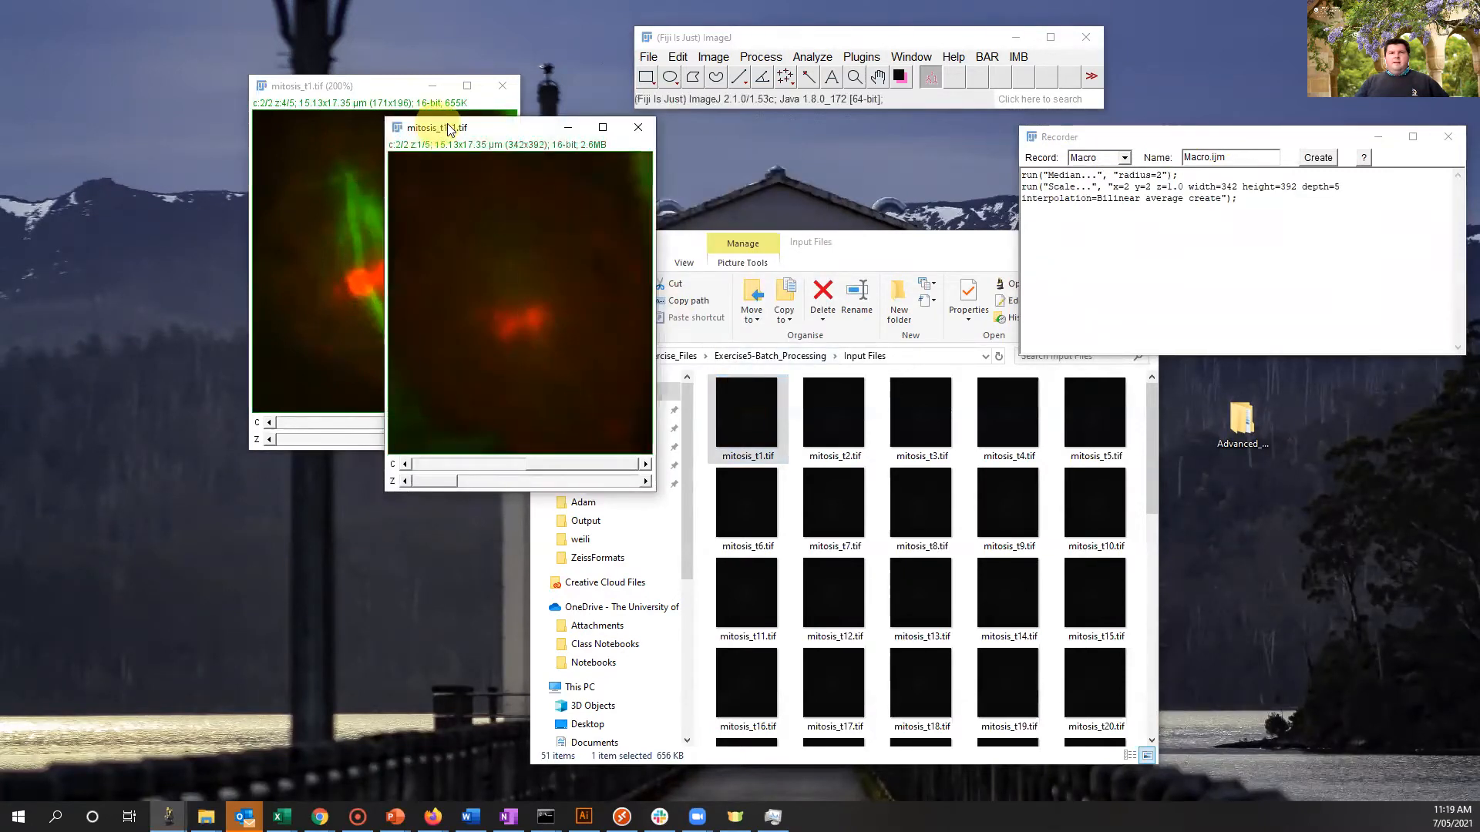
{"action": "left_click_drag", "start_coordinate": [447, 127], "coordinate": [630, 129]}
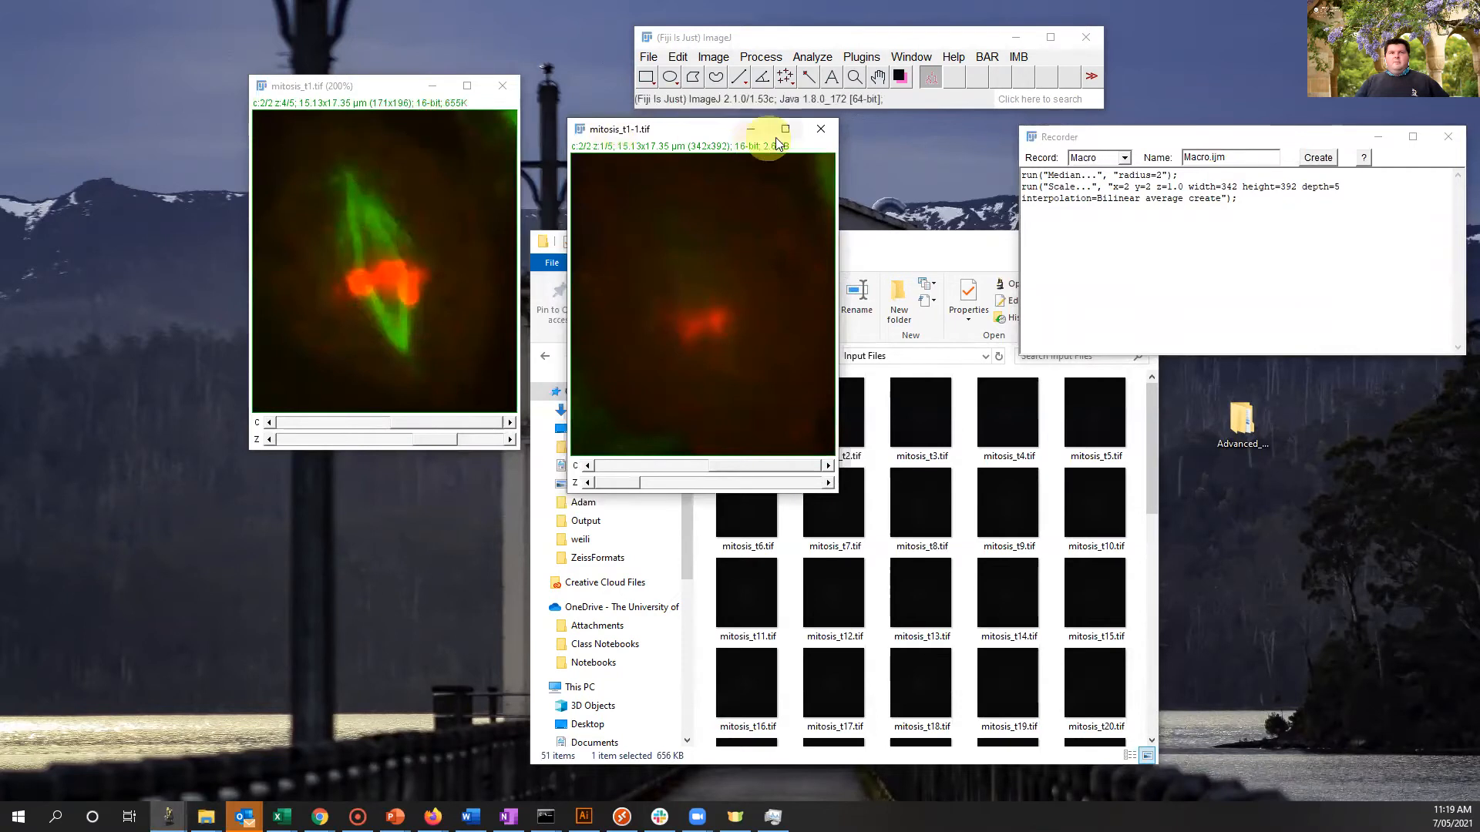
Create a Max Intensity Z projection of slices 1 to 5 from the scaled mitosis_t1-1.tif stack.
{"action": "left_click", "coordinate": [714, 58]}
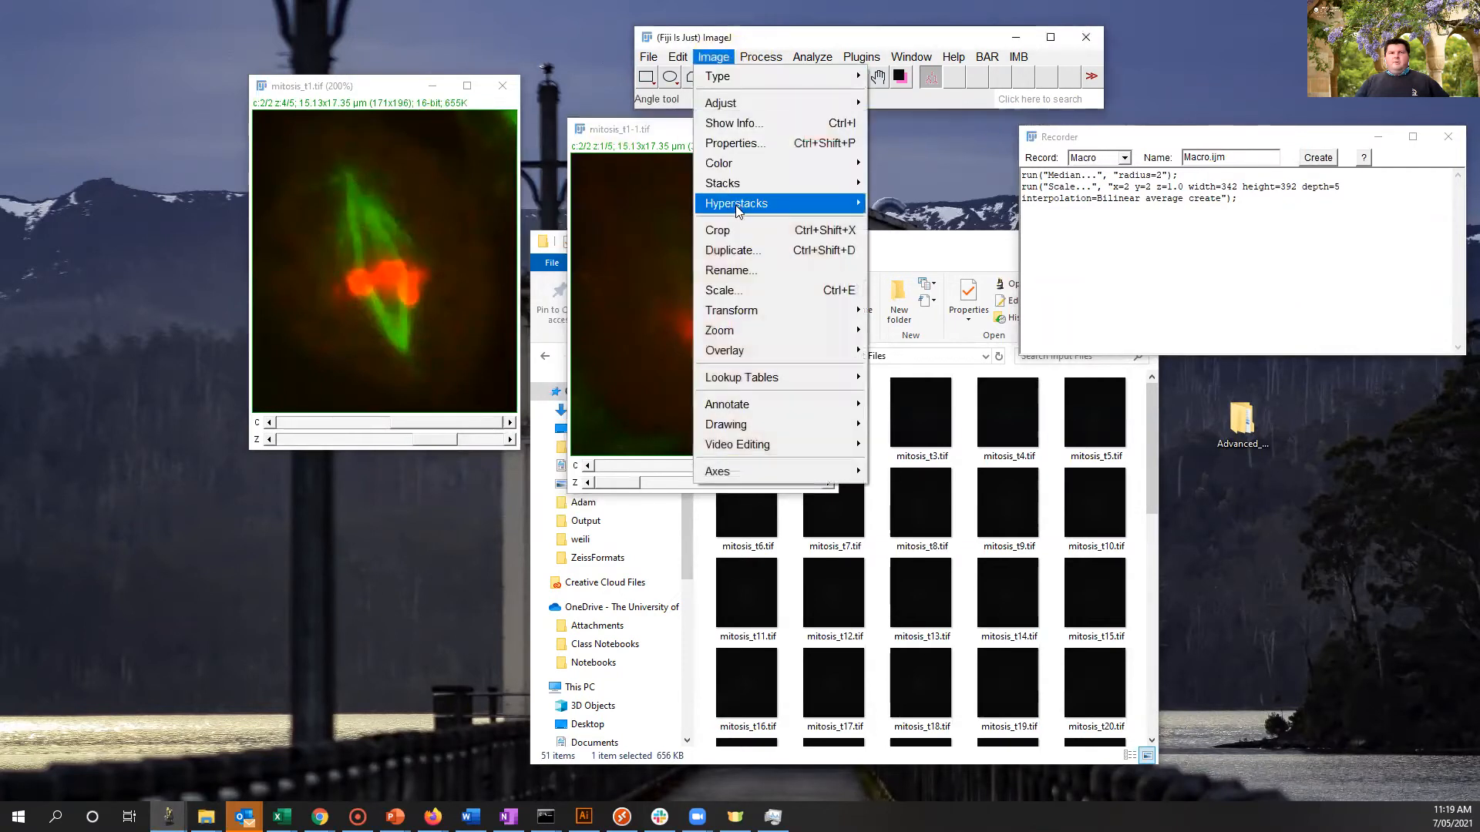
{"action": "mouse_move", "coordinate": [739, 185]}
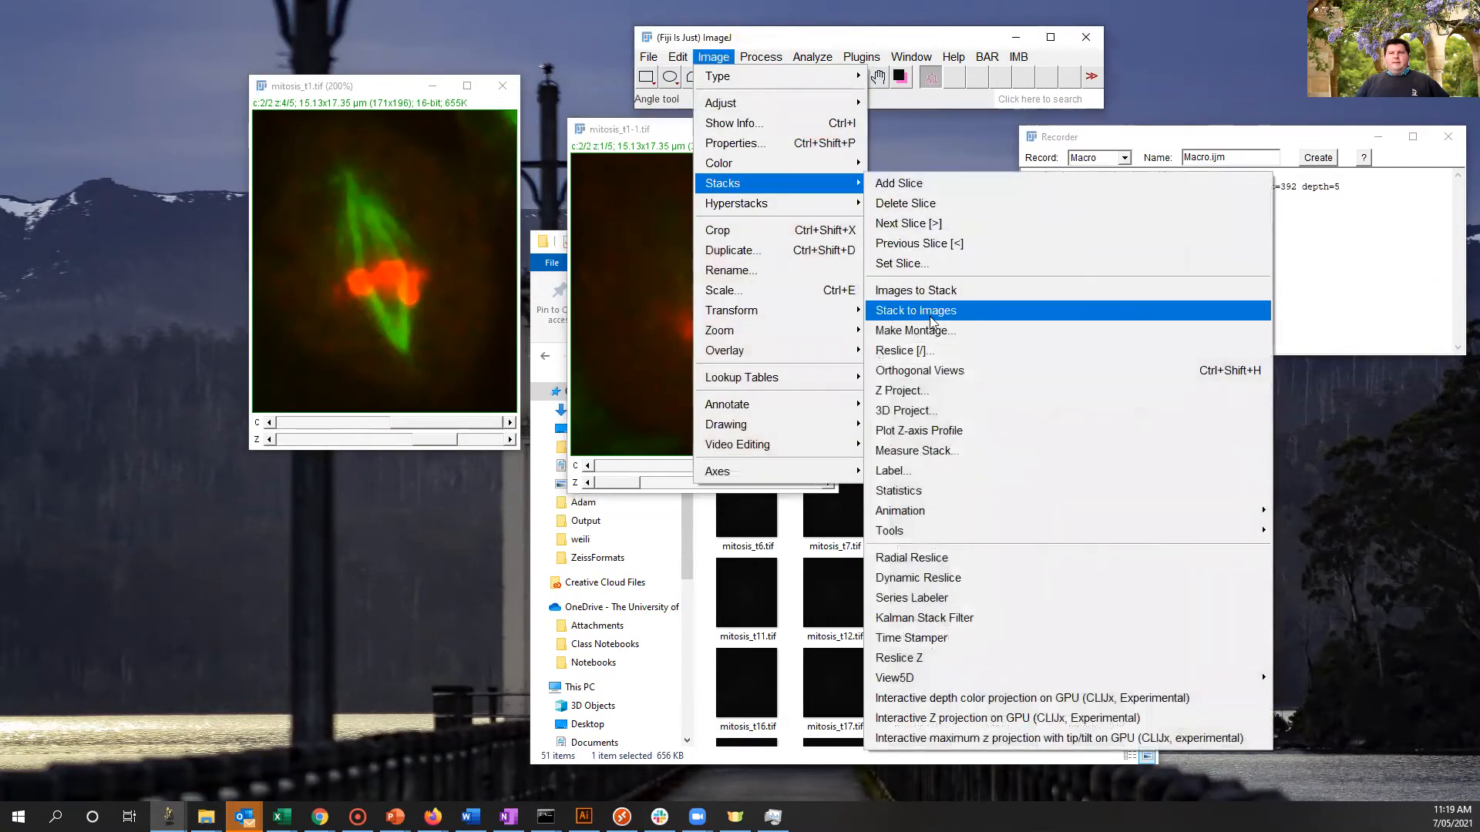
{"action": "left_click", "coordinate": [901, 391]}
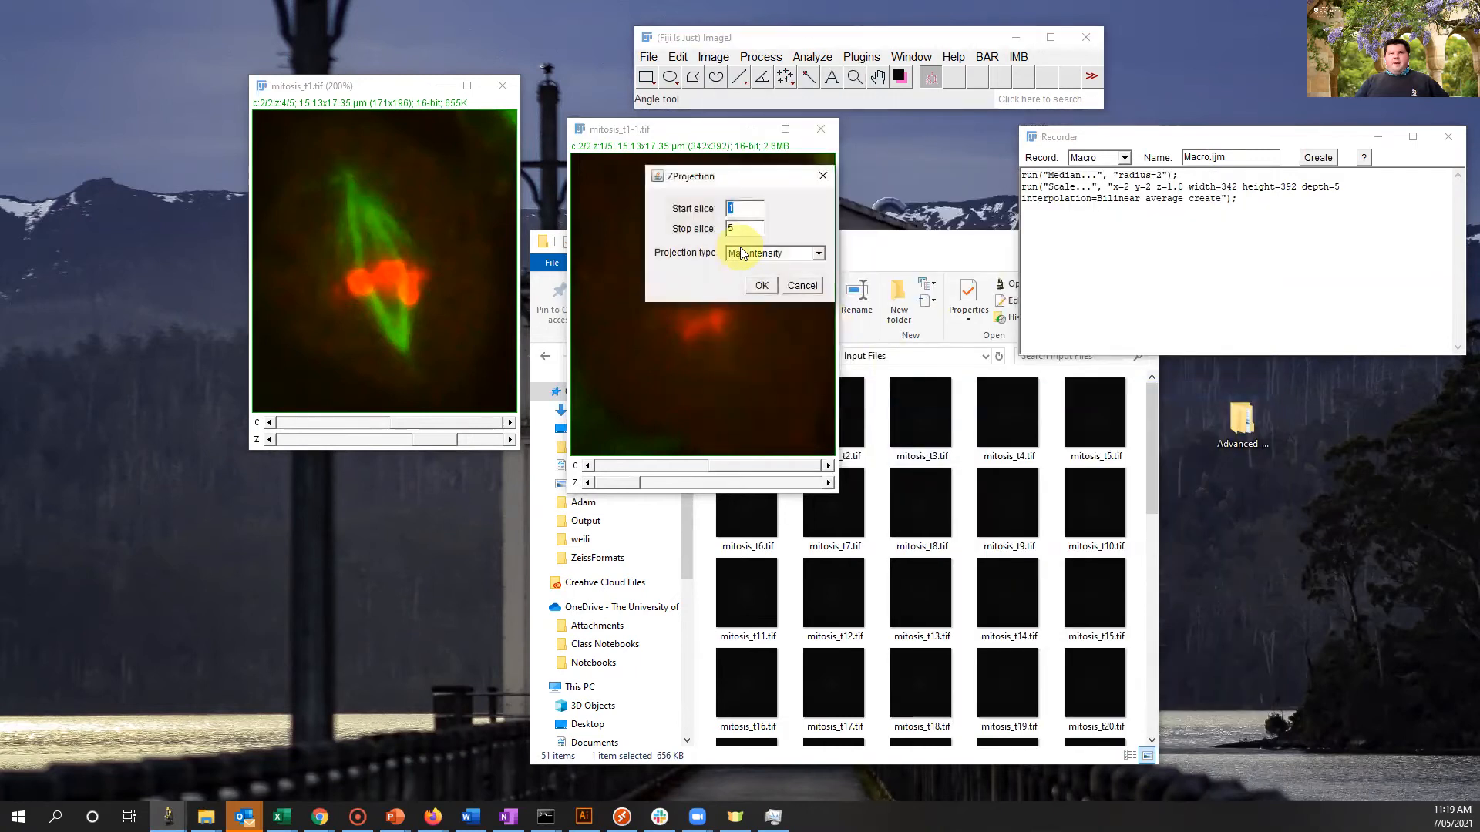
{"action": "left_click", "coordinate": [760, 289]}
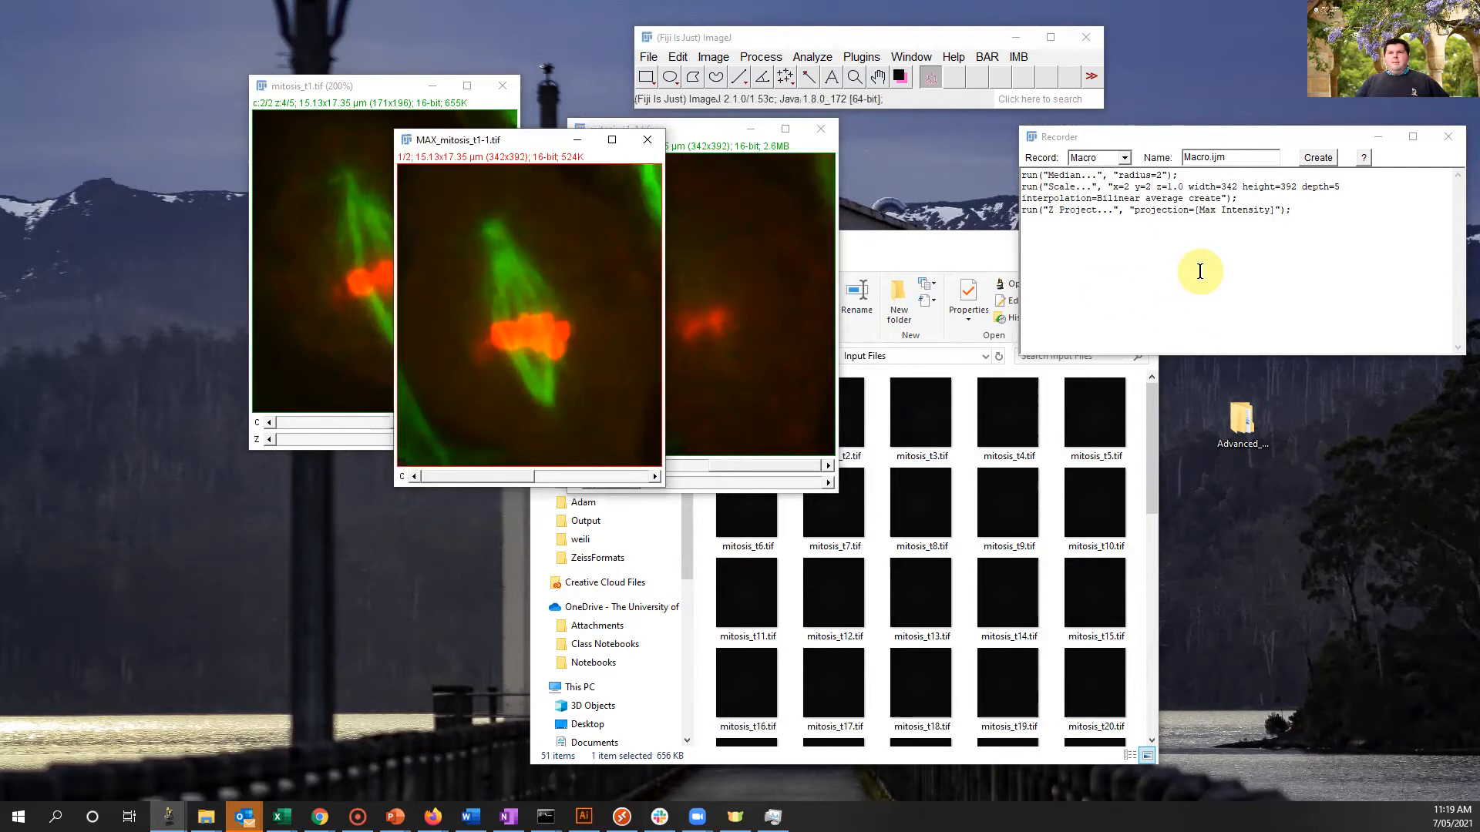
Copy the recorded Median, Scale and Z Project commands from the Recorder.
{"action": "left_click_drag", "start_coordinate": [1323, 206], "coordinate": [963, 178]}
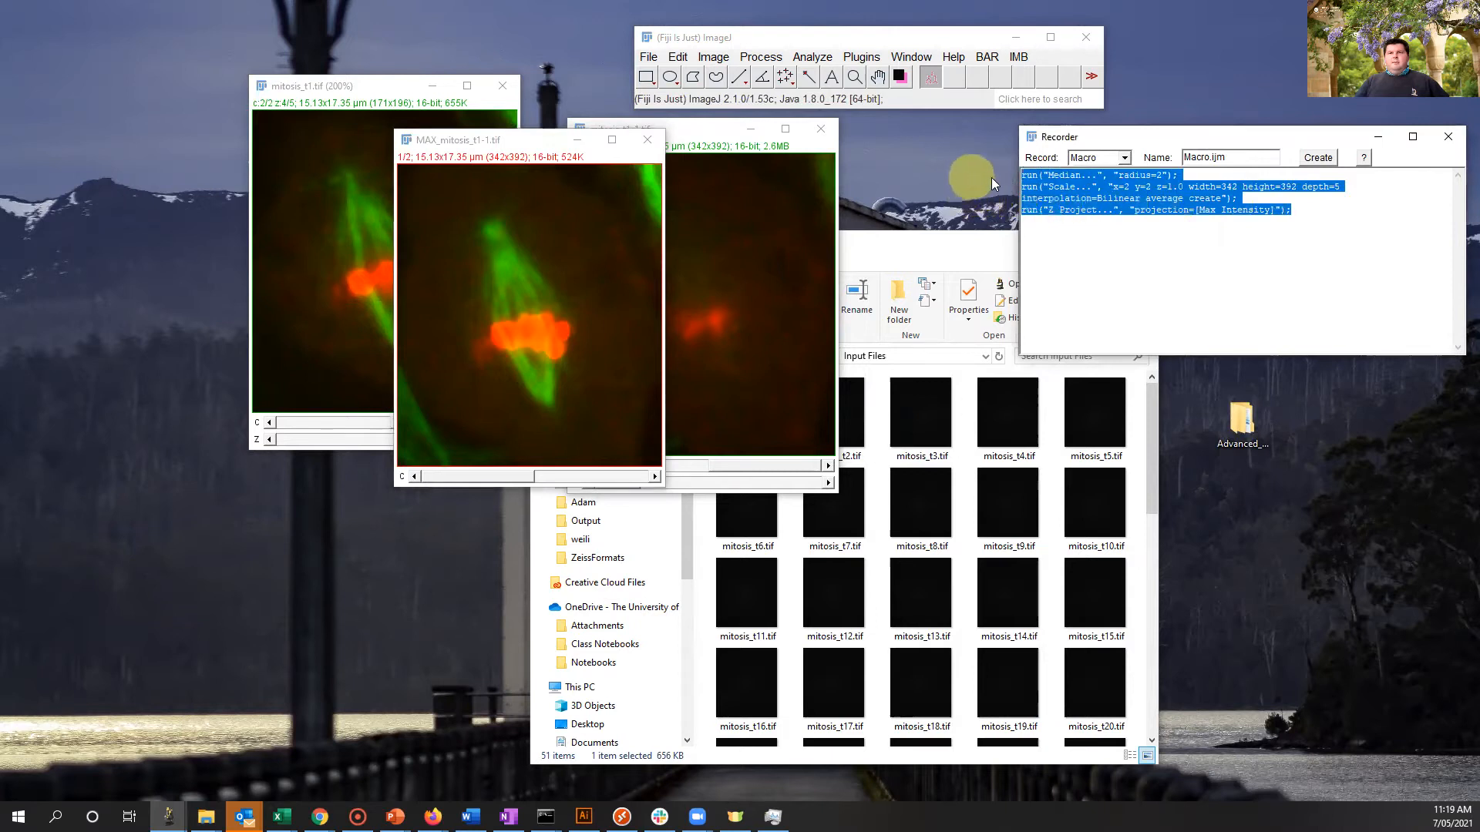
{"action": "right_click", "coordinate": [1097, 177]}
{"action": "left_click", "coordinate": [1122, 225]}
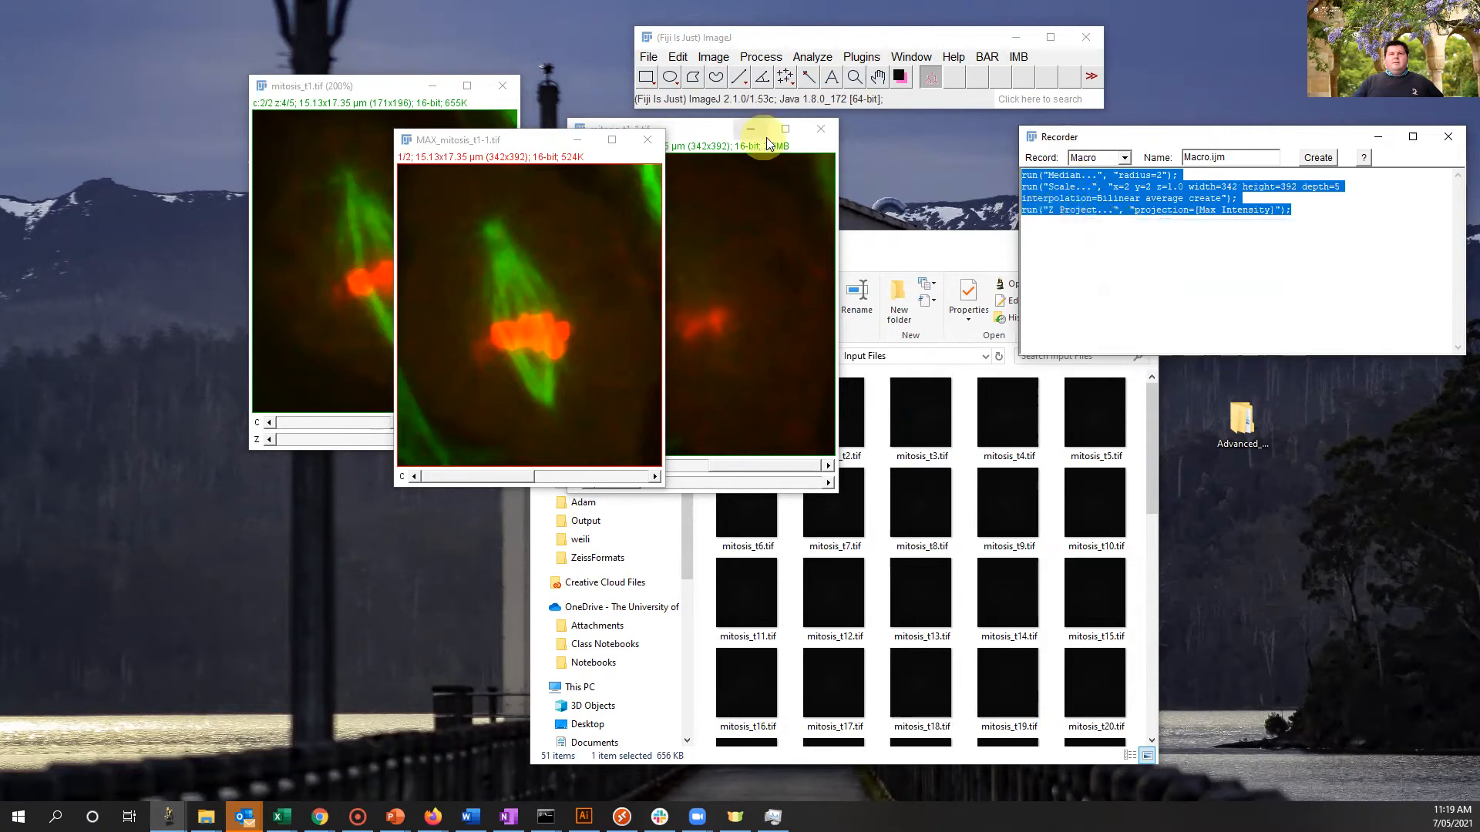
Open the batch macro processor and replace its existing code with the copied Median, Scale and Z Project commands.
{"action": "left_click", "coordinate": [763, 57]}
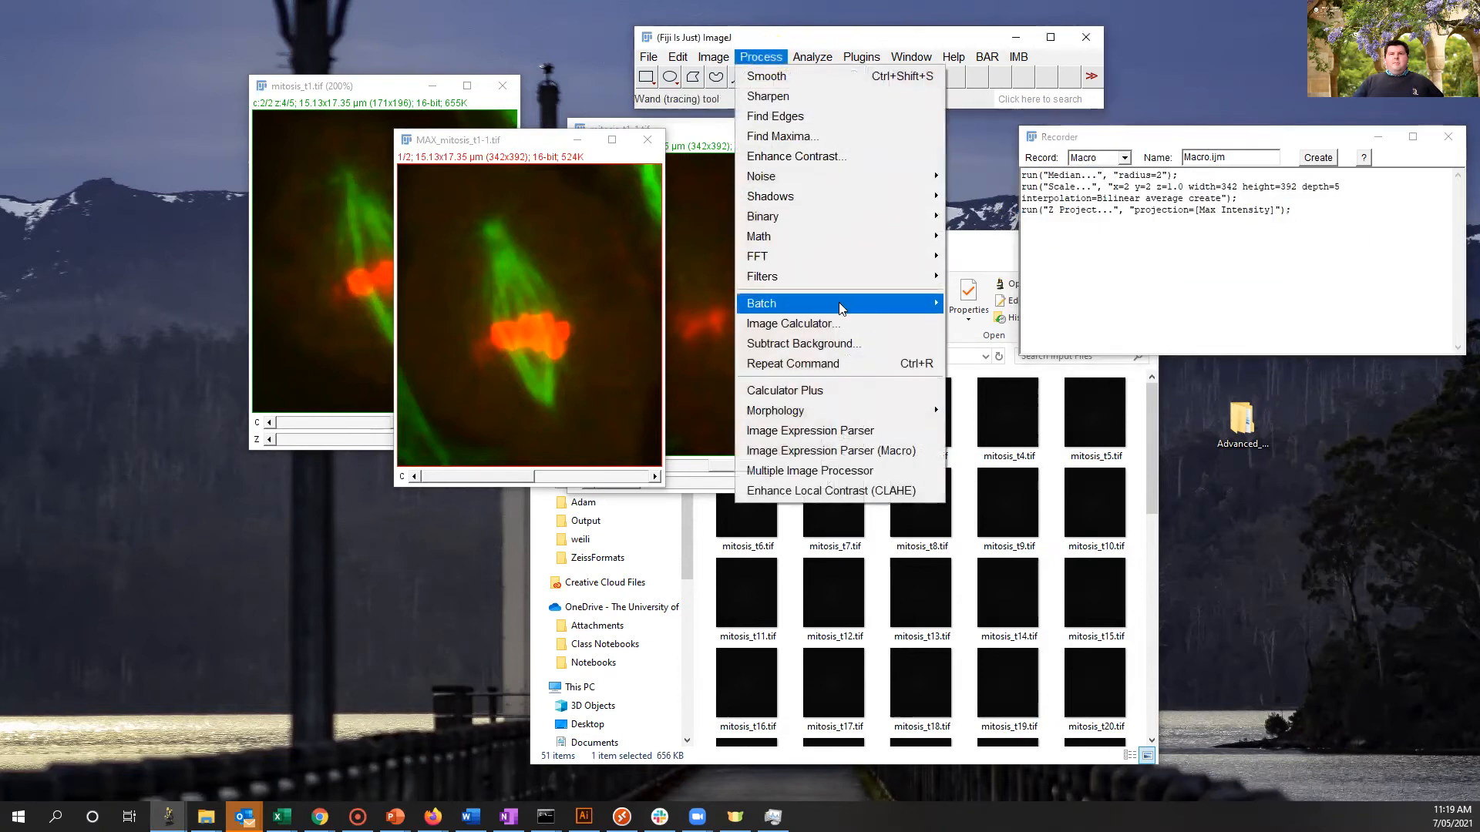
{"action": "mouse_move", "coordinate": [840, 302]}
{"action": "left_click", "coordinate": [971, 344]}
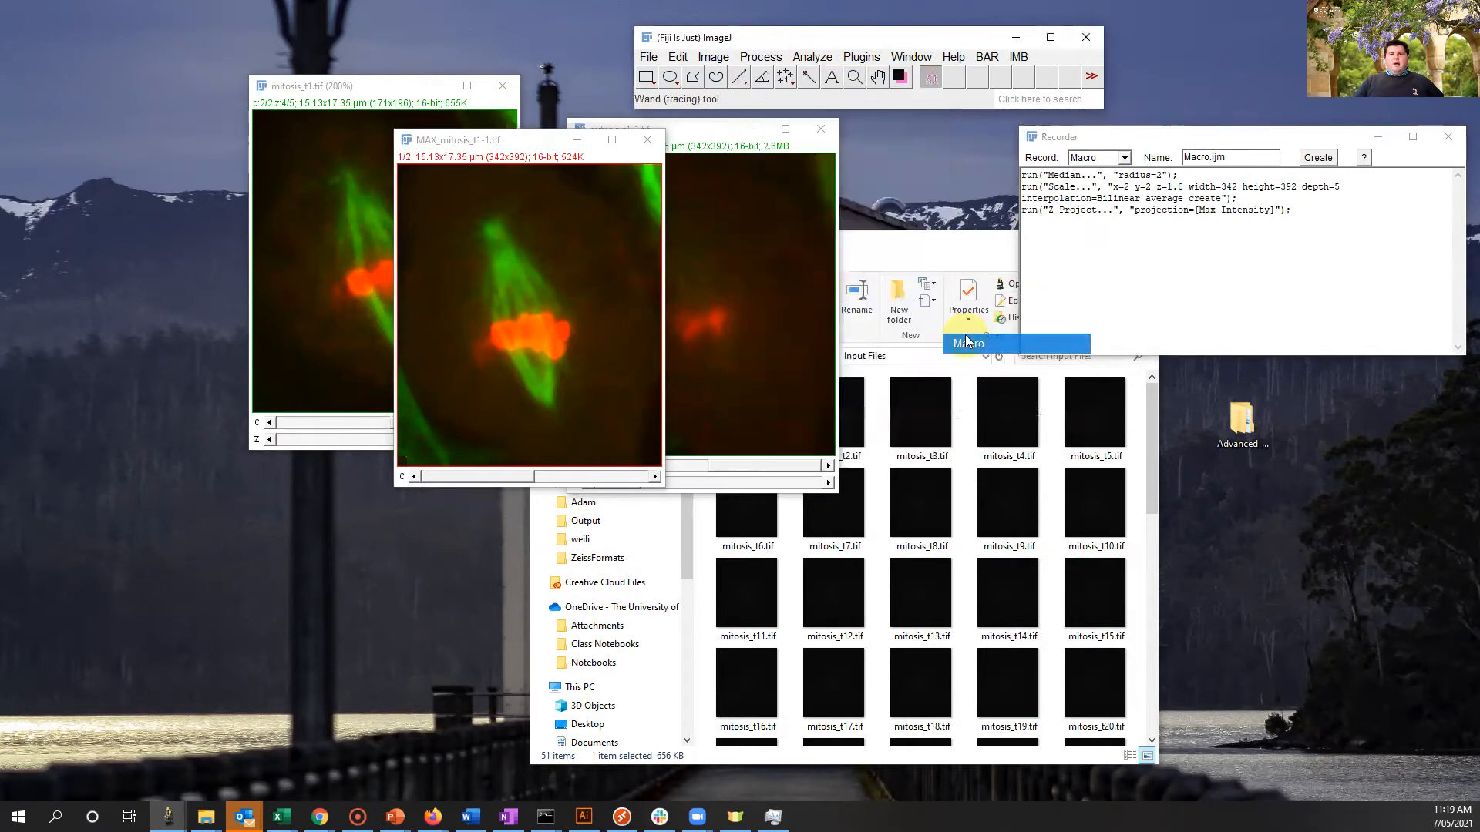
{"action": "left_click", "coordinate": [701, 321]}
{"action": "key", "text": "ctrl+a"}
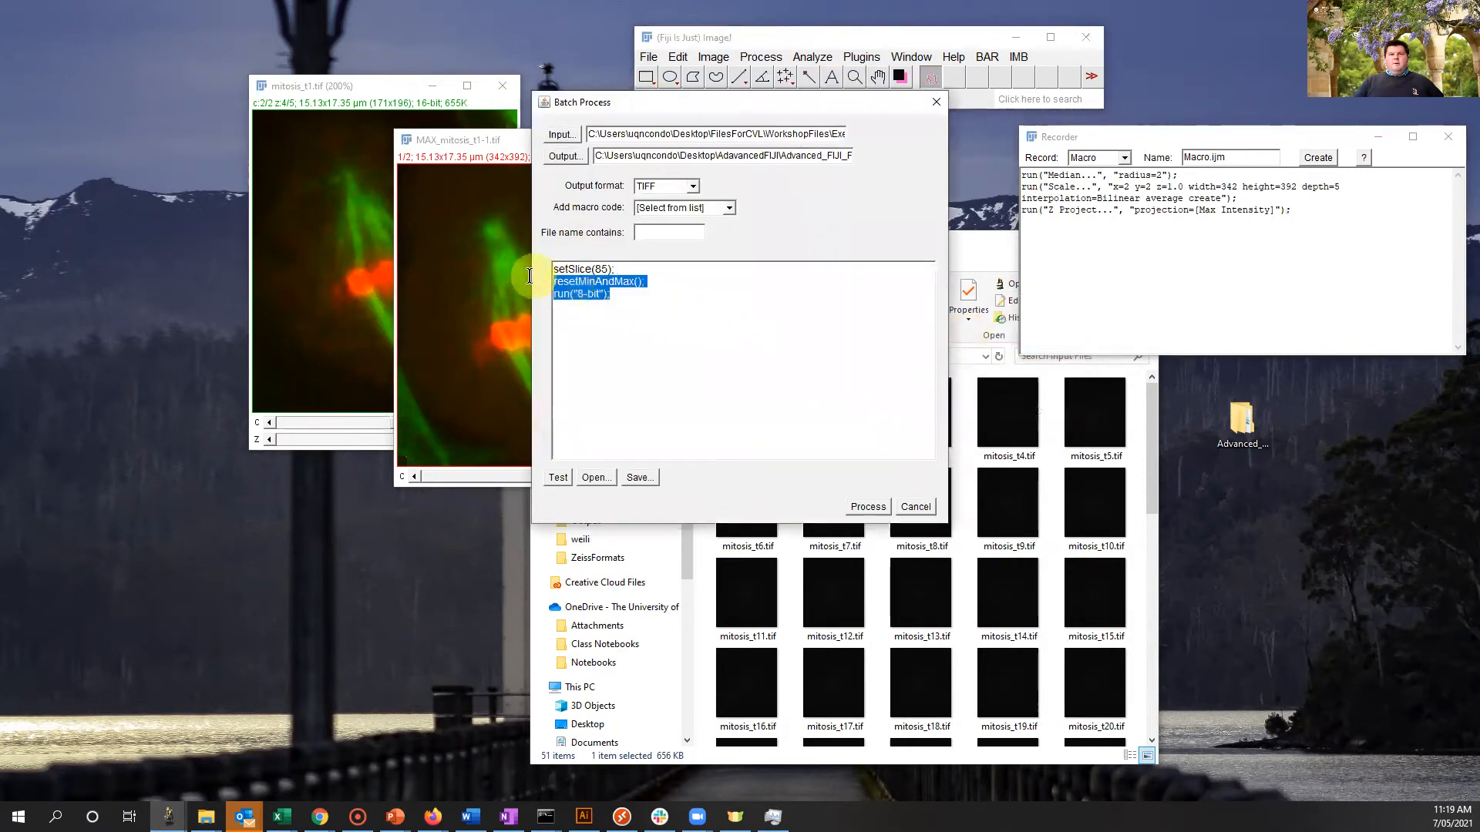
{"action": "key", "text": "Delete"}
{"action": "right_click", "coordinate": [608, 289]}
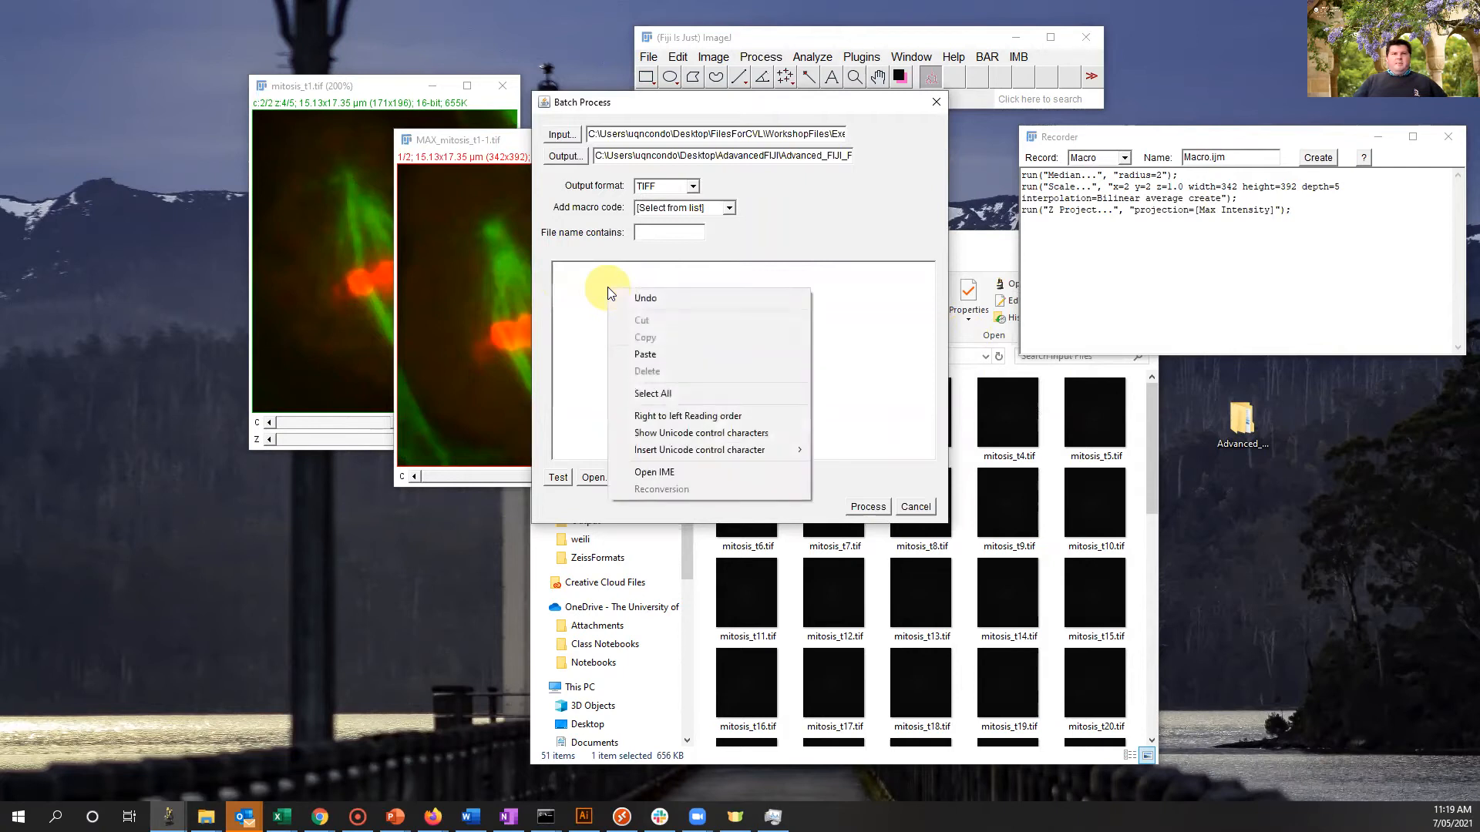
{"action": "left_click", "coordinate": [668, 354]}
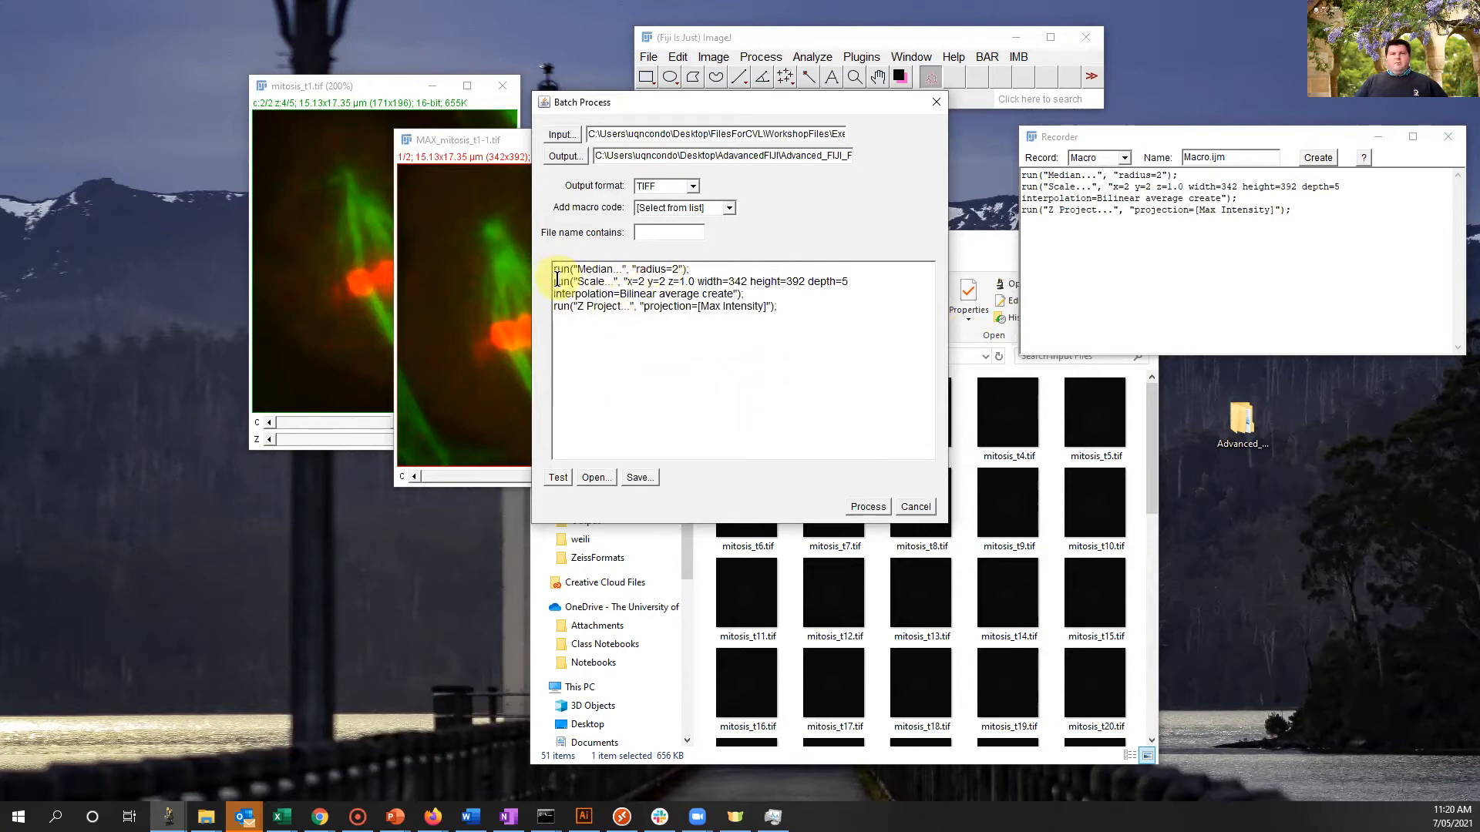
Review the Scale and Z Project lines in the batch macro code.
{"action": "left_click_drag", "start_coordinate": [608, 283], "coordinate": [667, 280]}
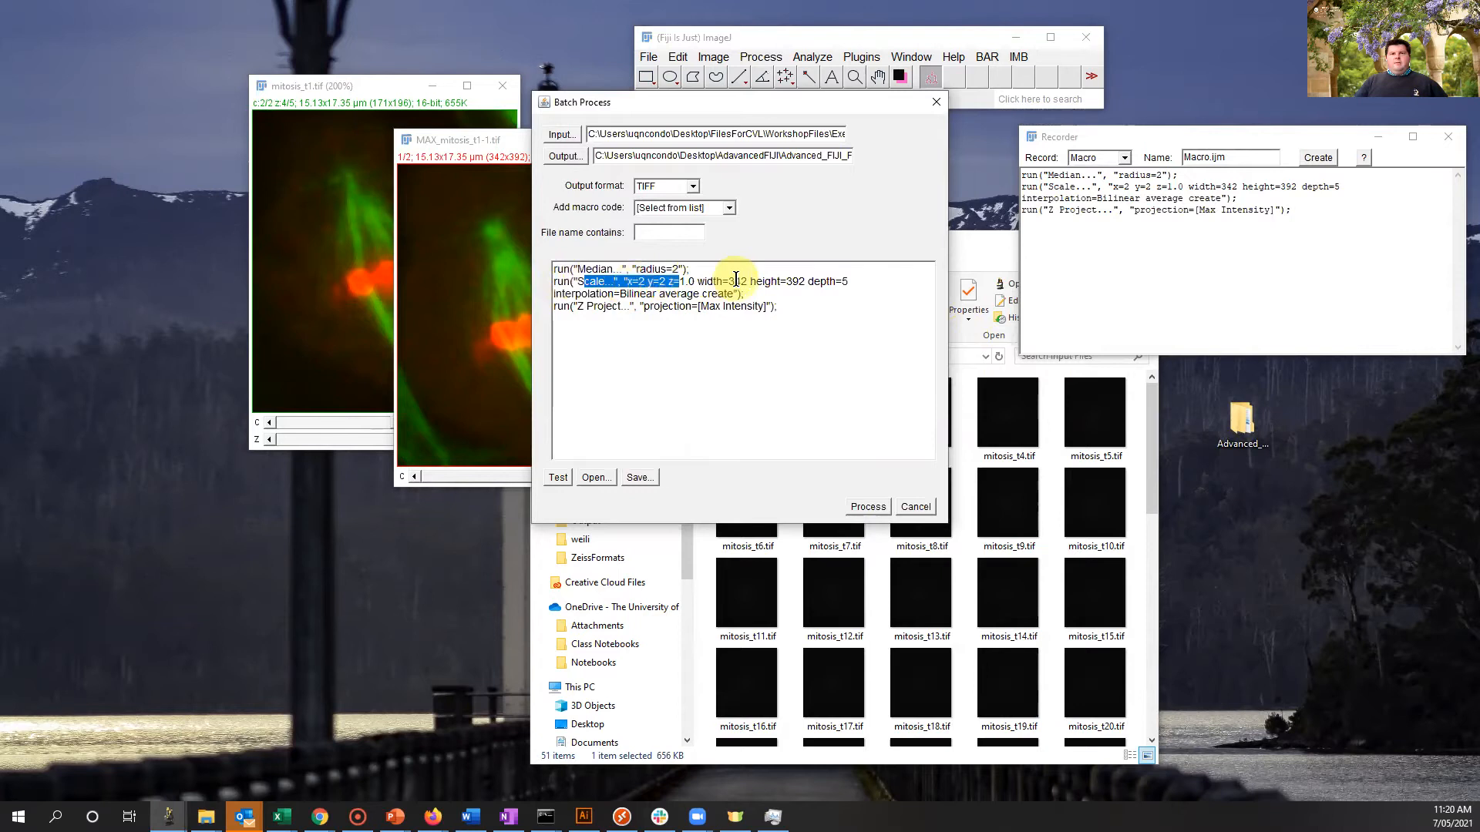
{"action": "left_click", "coordinate": [787, 282]}
{"action": "left_click_drag", "start_coordinate": [563, 306], "coordinate": [784, 302]}
{"action": "left_click", "coordinate": [784, 302]}
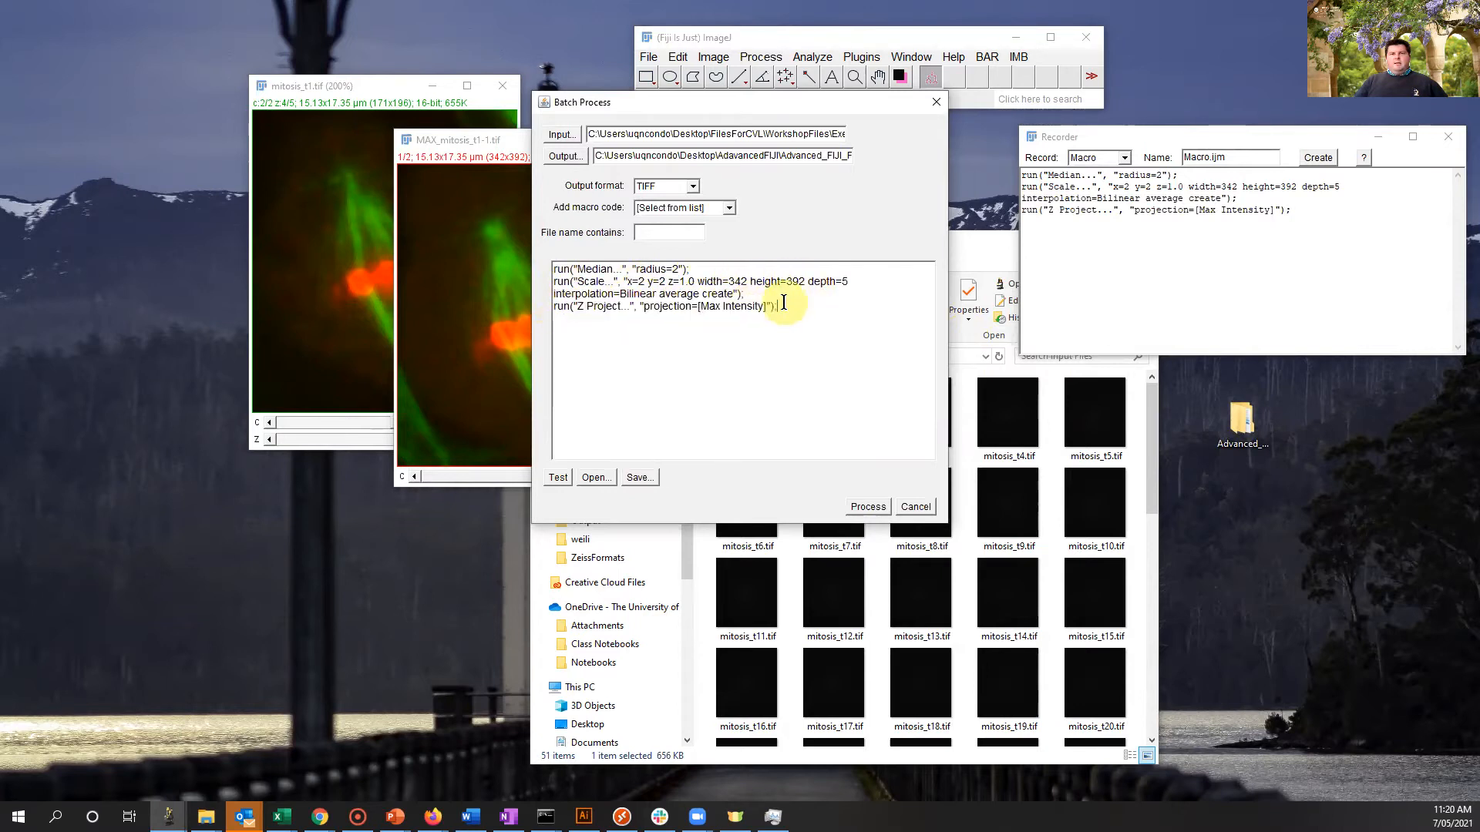
Set the batch input folder to Input Files inside Exercise5-Batch_Processing.
{"action": "left_click", "coordinate": [567, 157]}
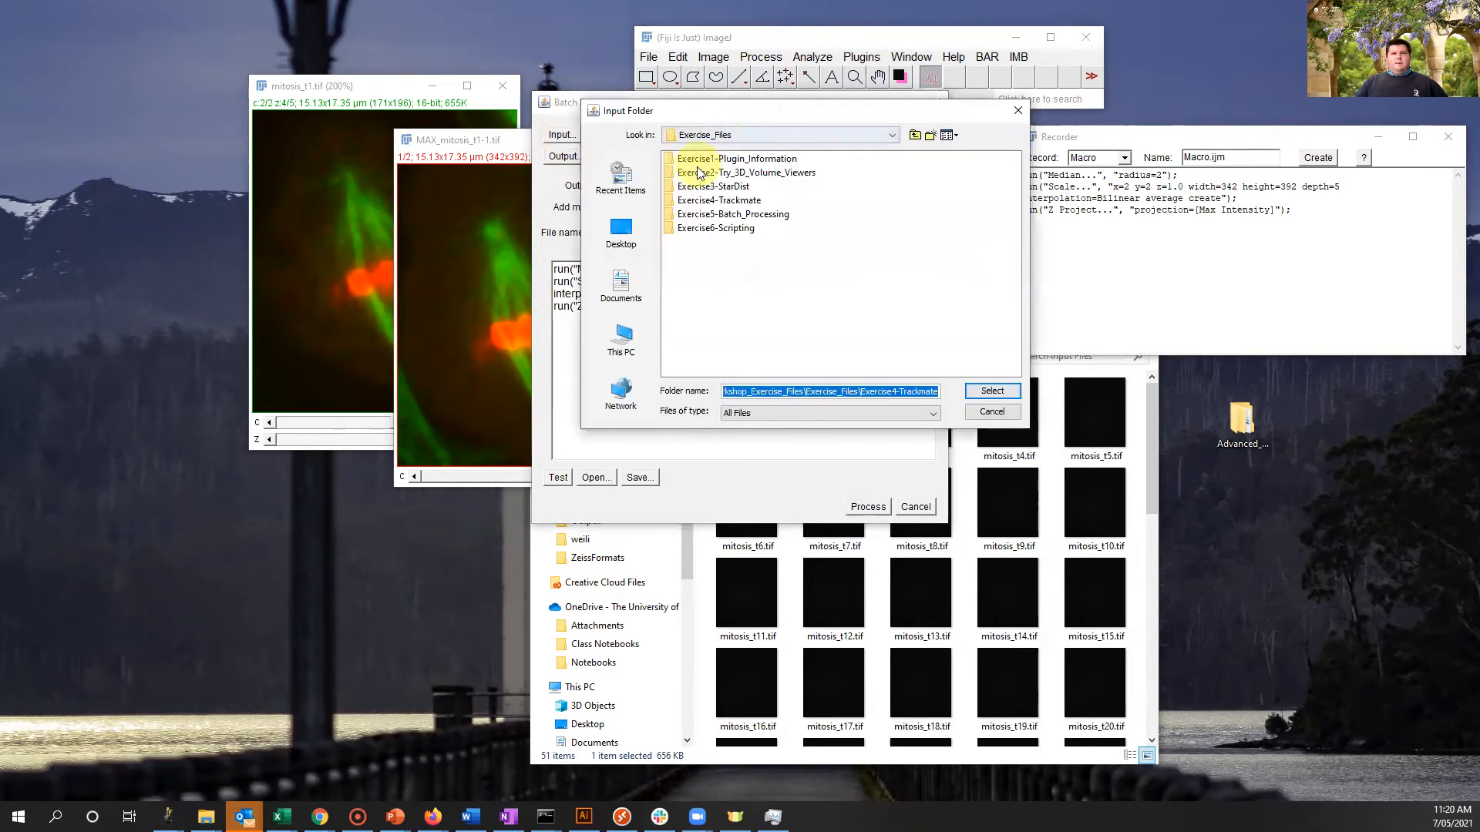
{"action": "double_click", "coordinate": [696, 215]}
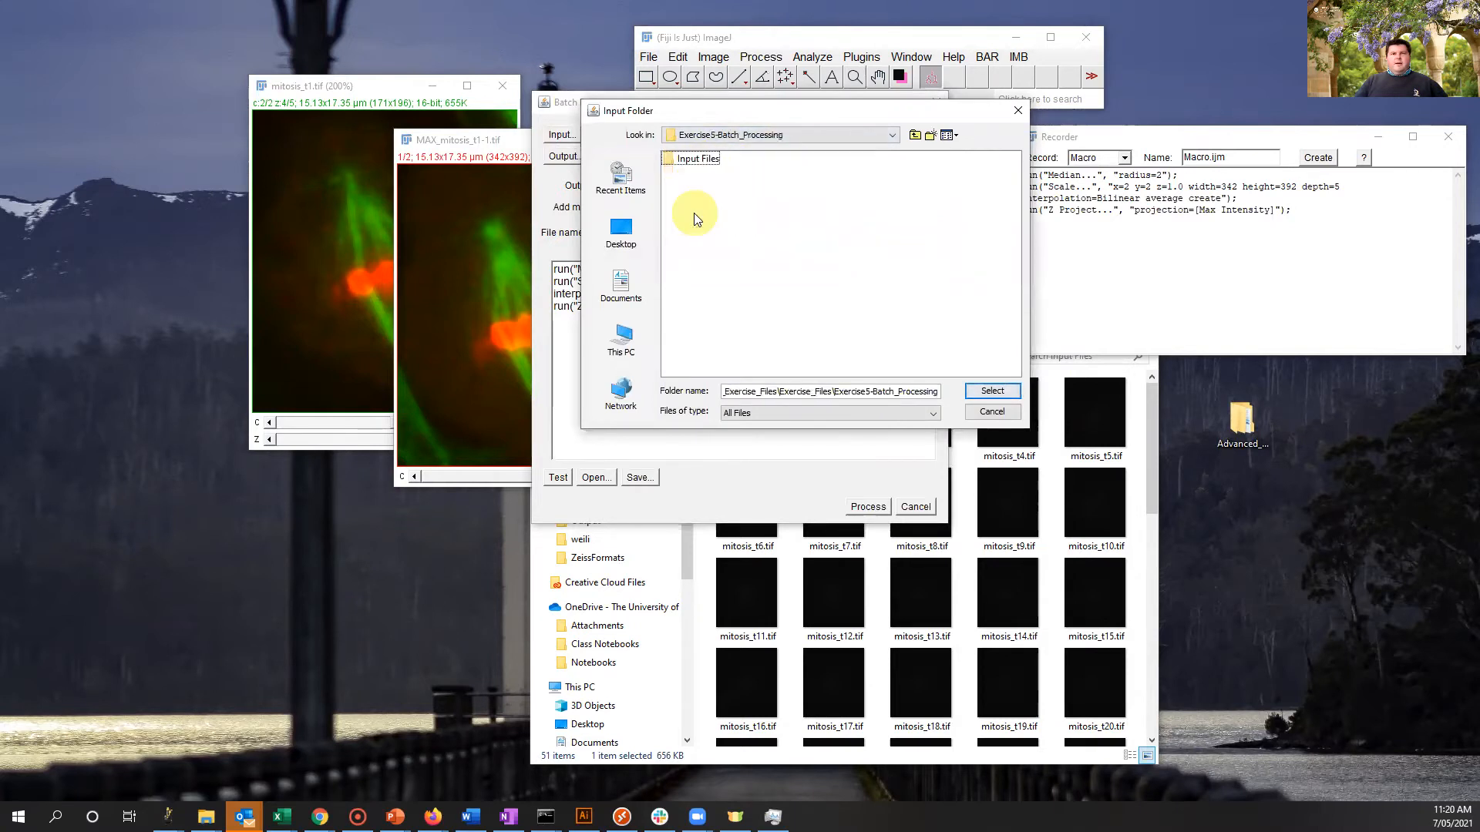
{"action": "double_click", "coordinate": [694, 158]}
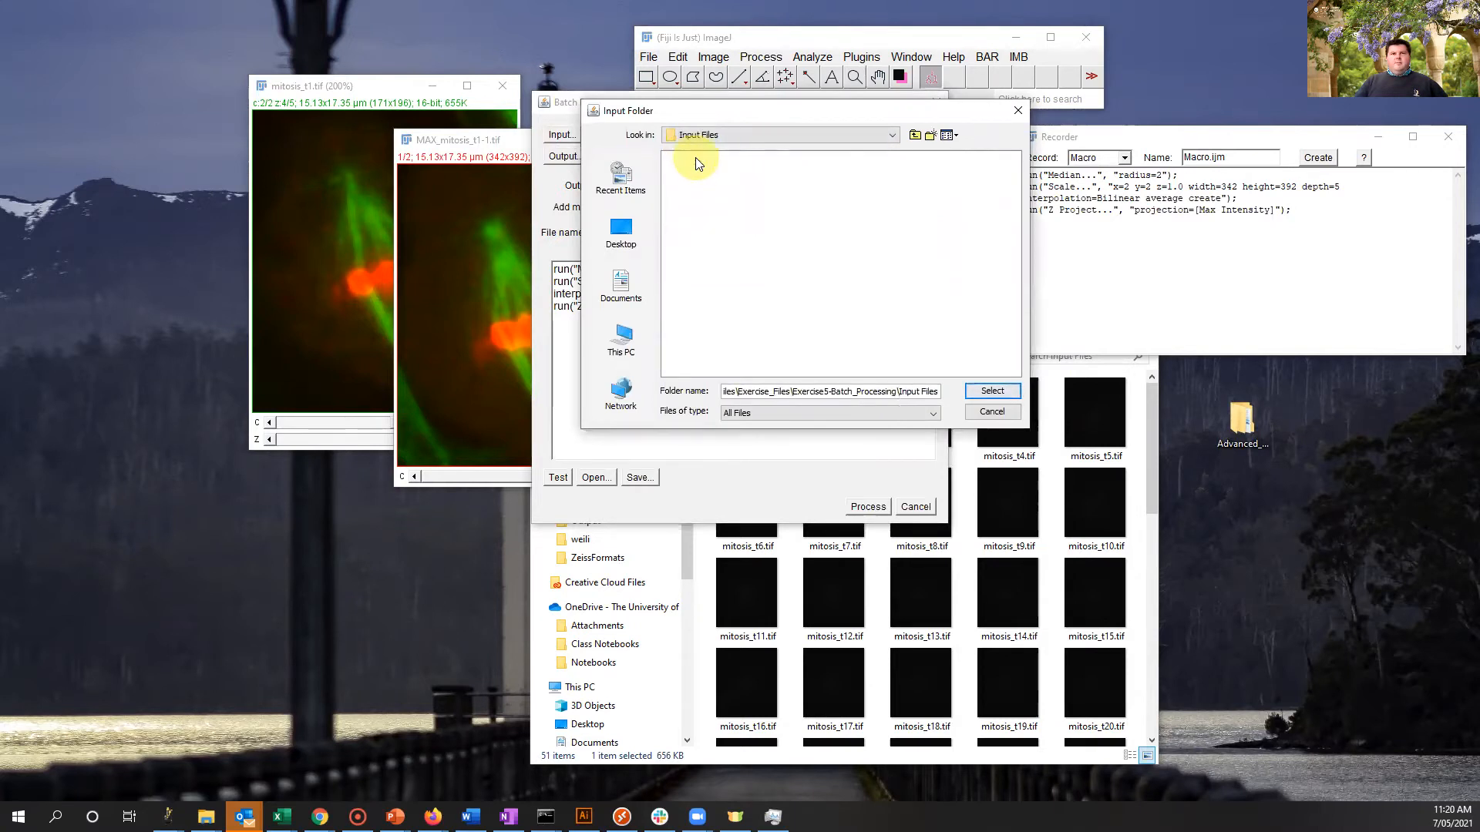
{"action": "left_click", "coordinate": [992, 392]}
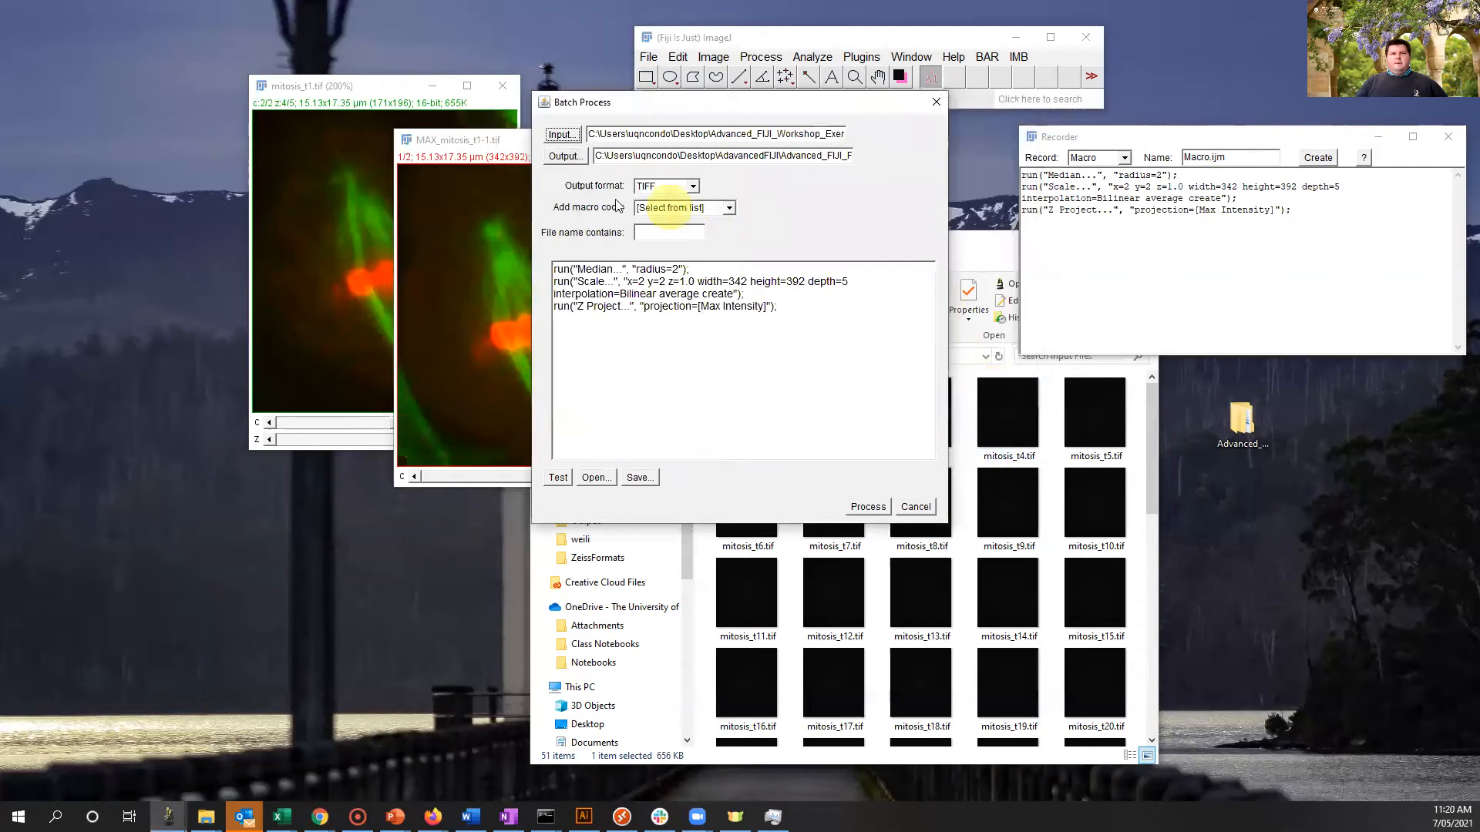
Create a folder named Output inside Exercise5-Batch_Processing and set it as the batch output folder.
{"action": "left_click", "coordinate": [564, 156]}
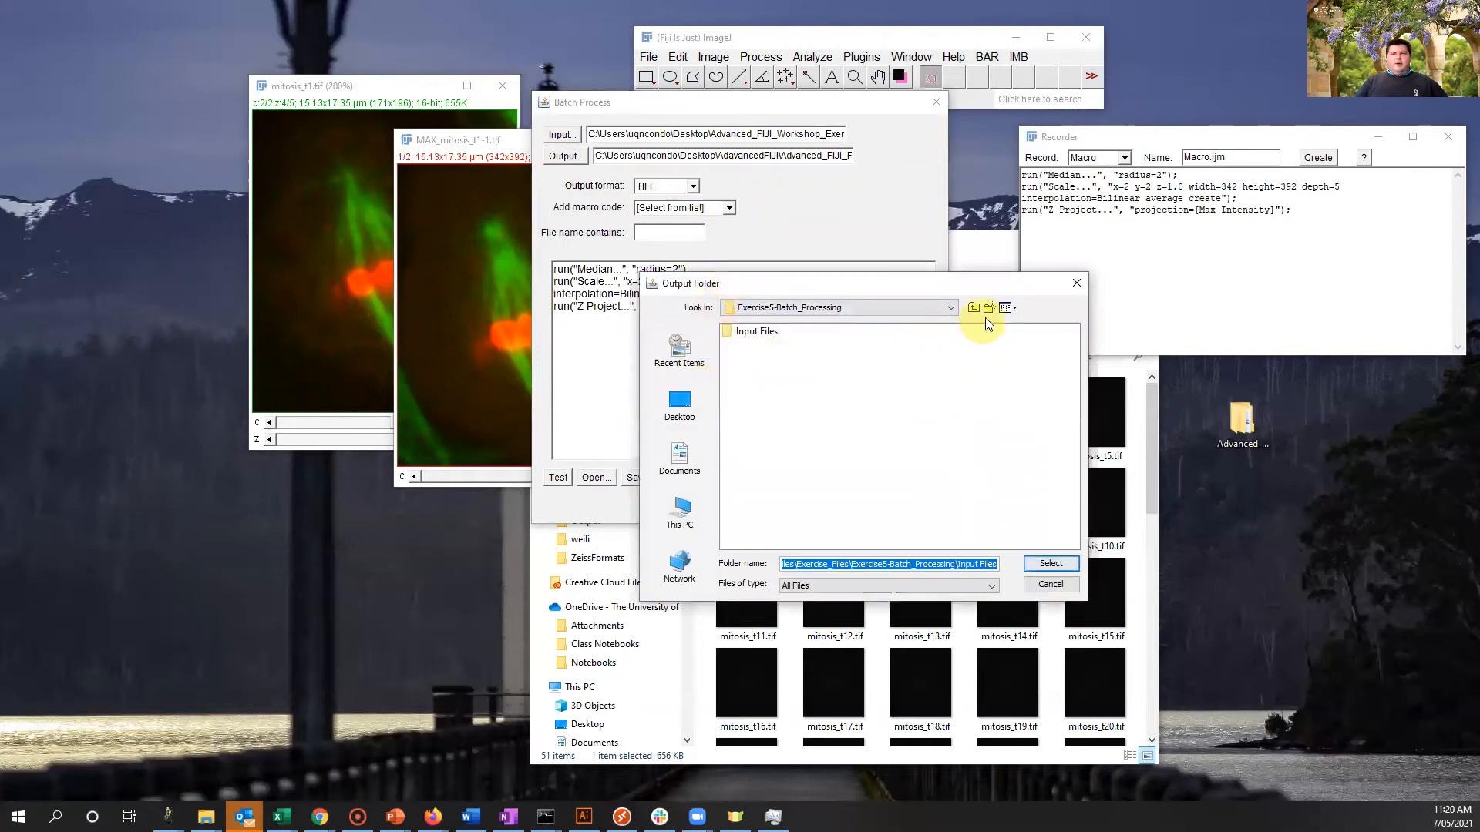
{"action": "left_click", "coordinate": [988, 310]}
{"action": "type", "text": "Output"}
{"action": "key", "text": "Return"}
{"action": "left_click", "coordinate": [818, 407]}
{"action": "double_click", "coordinate": [754, 346]}
{"action": "left_click", "coordinate": [1051, 565]}
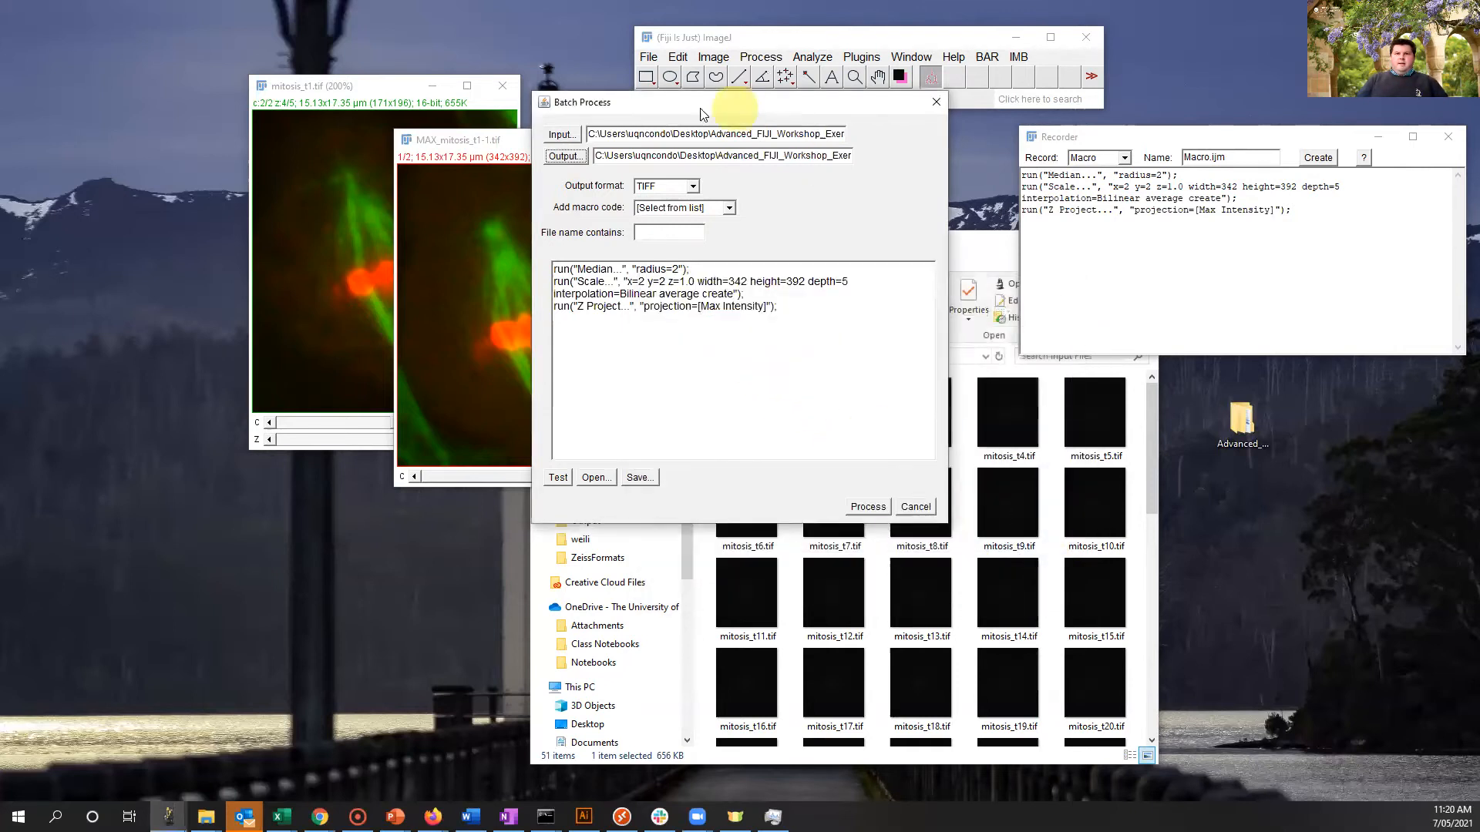
Run the batch process on the input images and show the Output folder in the file browser.
{"action": "left_click", "coordinate": [855, 508]}
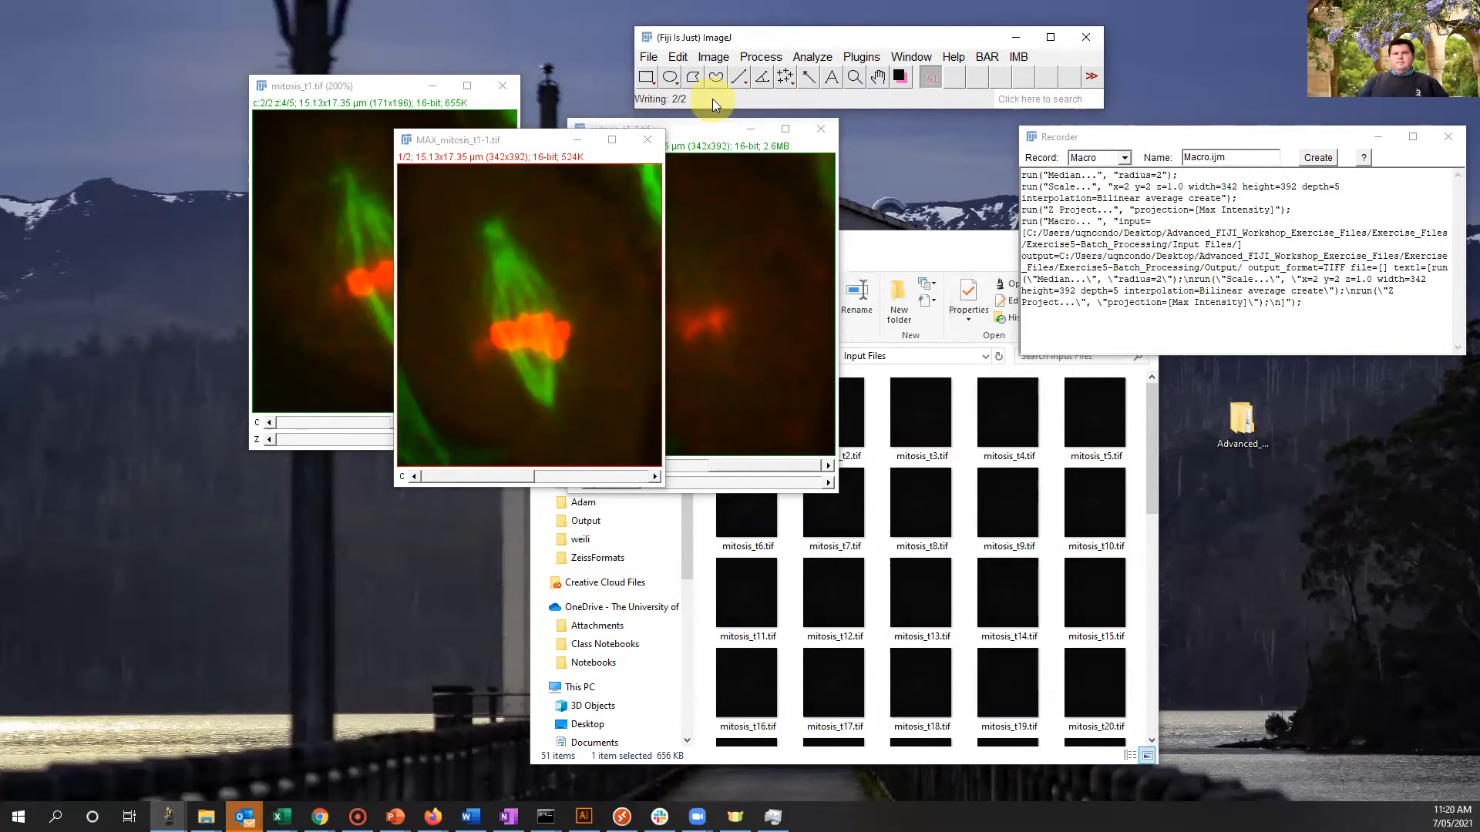
{"action": "left_click", "coordinate": [895, 253]}
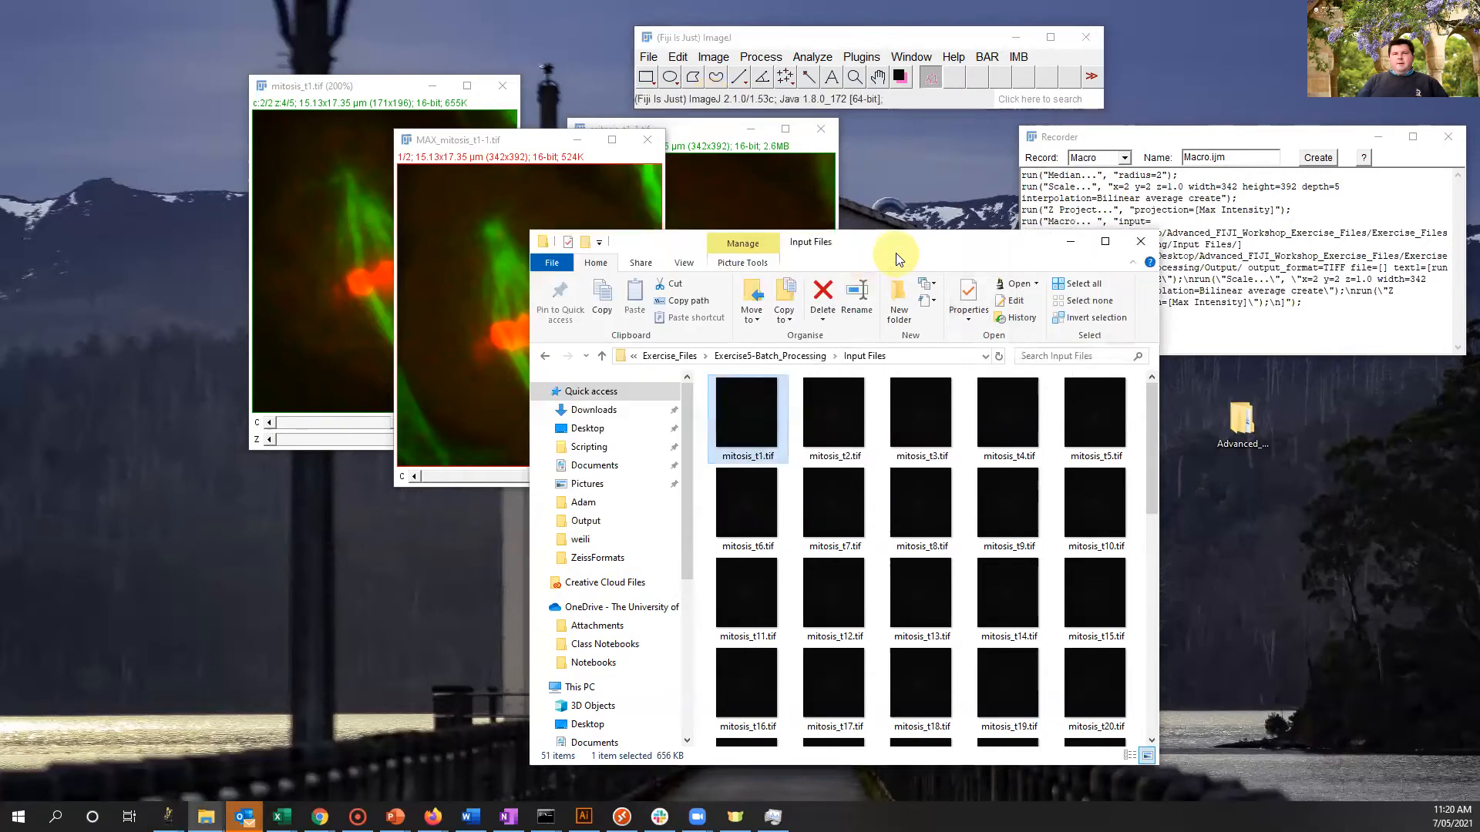
{"action": "left_click", "coordinate": [765, 359]}
{"action": "double_click", "coordinate": [734, 419]}
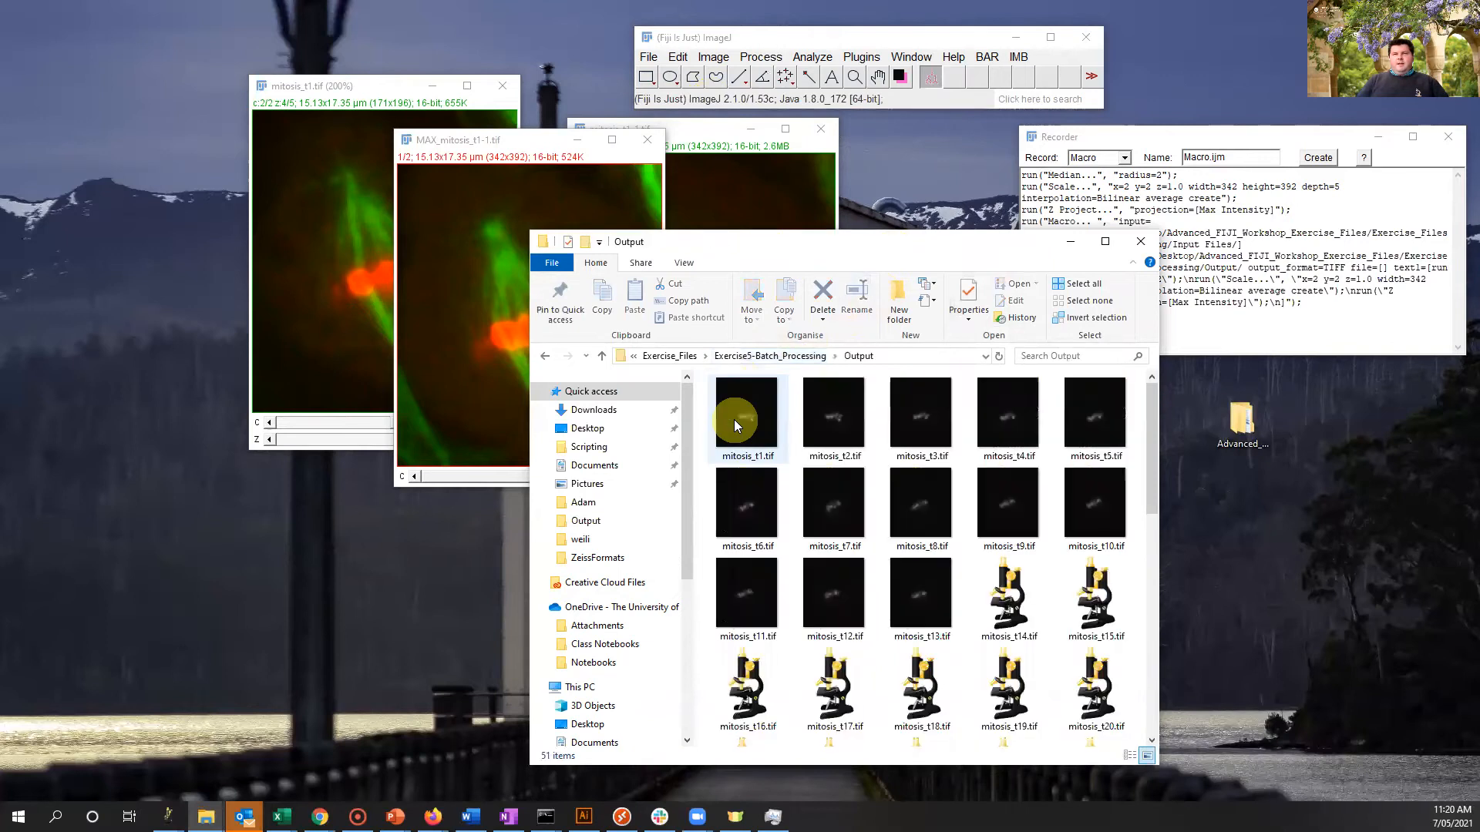
Open the processed mitosis_t51.tif from the Output folder in Fiji, view its second channel, and close it.
{"action": "scroll", "coordinate": [771, 412], "scroll_direction": "down", "scroll_amount": 8}
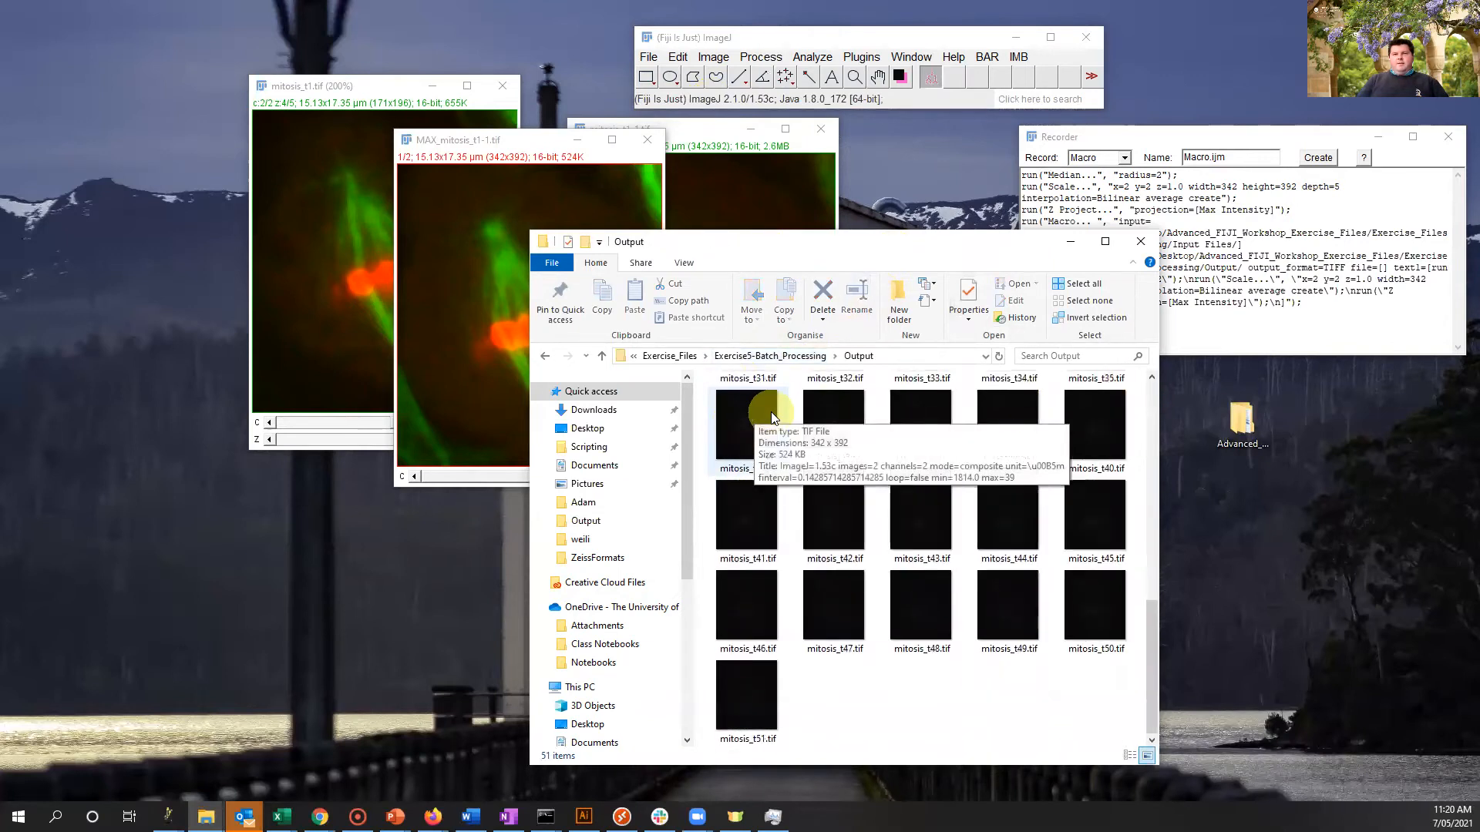
{"action": "left_click", "coordinate": [748, 704]}
{"action": "left_click_drag", "start_coordinate": [748, 705], "coordinate": [817, 93]}
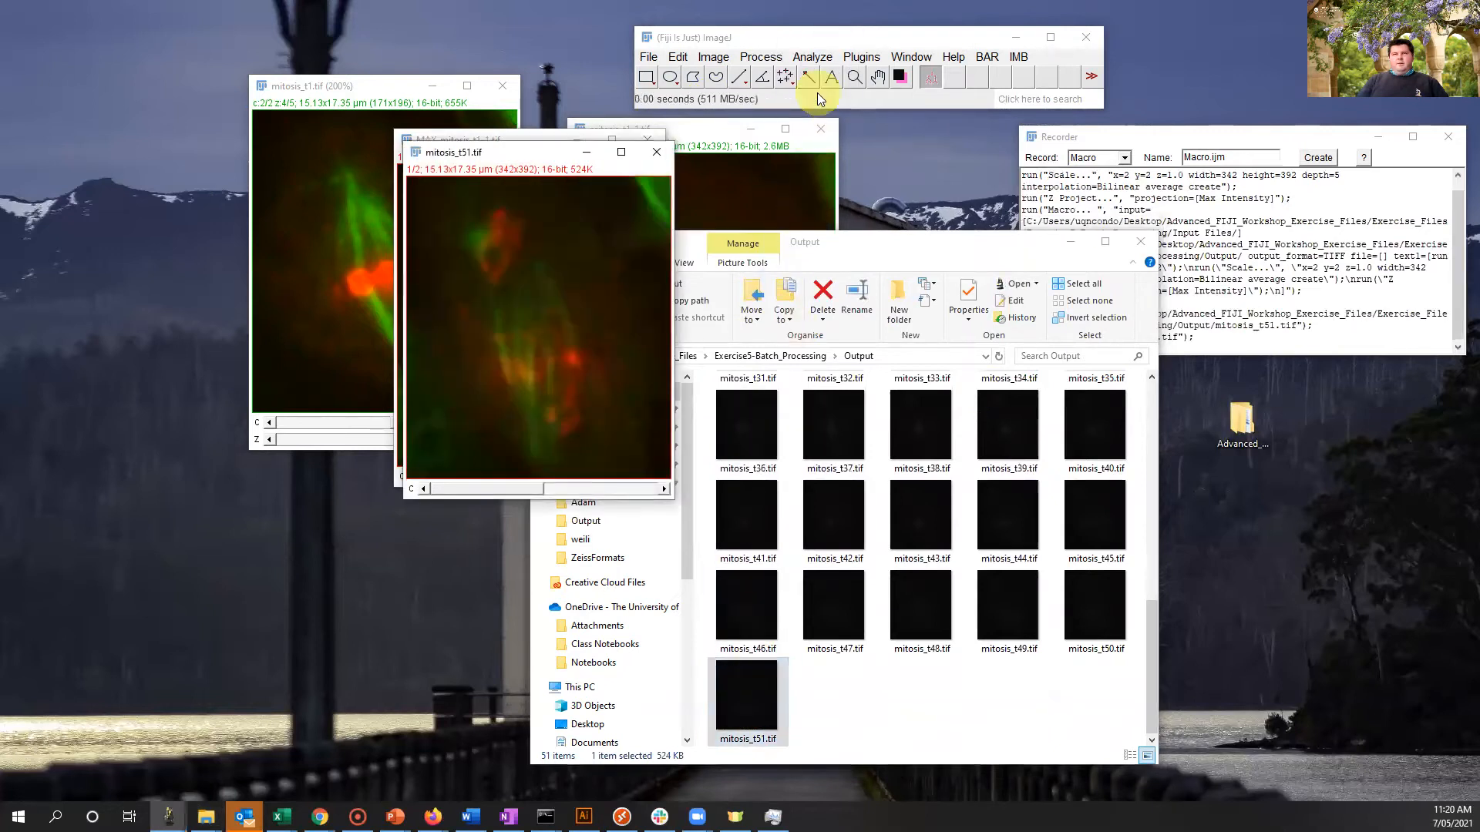
{"action": "left_click_drag", "start_coordinate": [501, 487], "coordinate": [580, 475]}
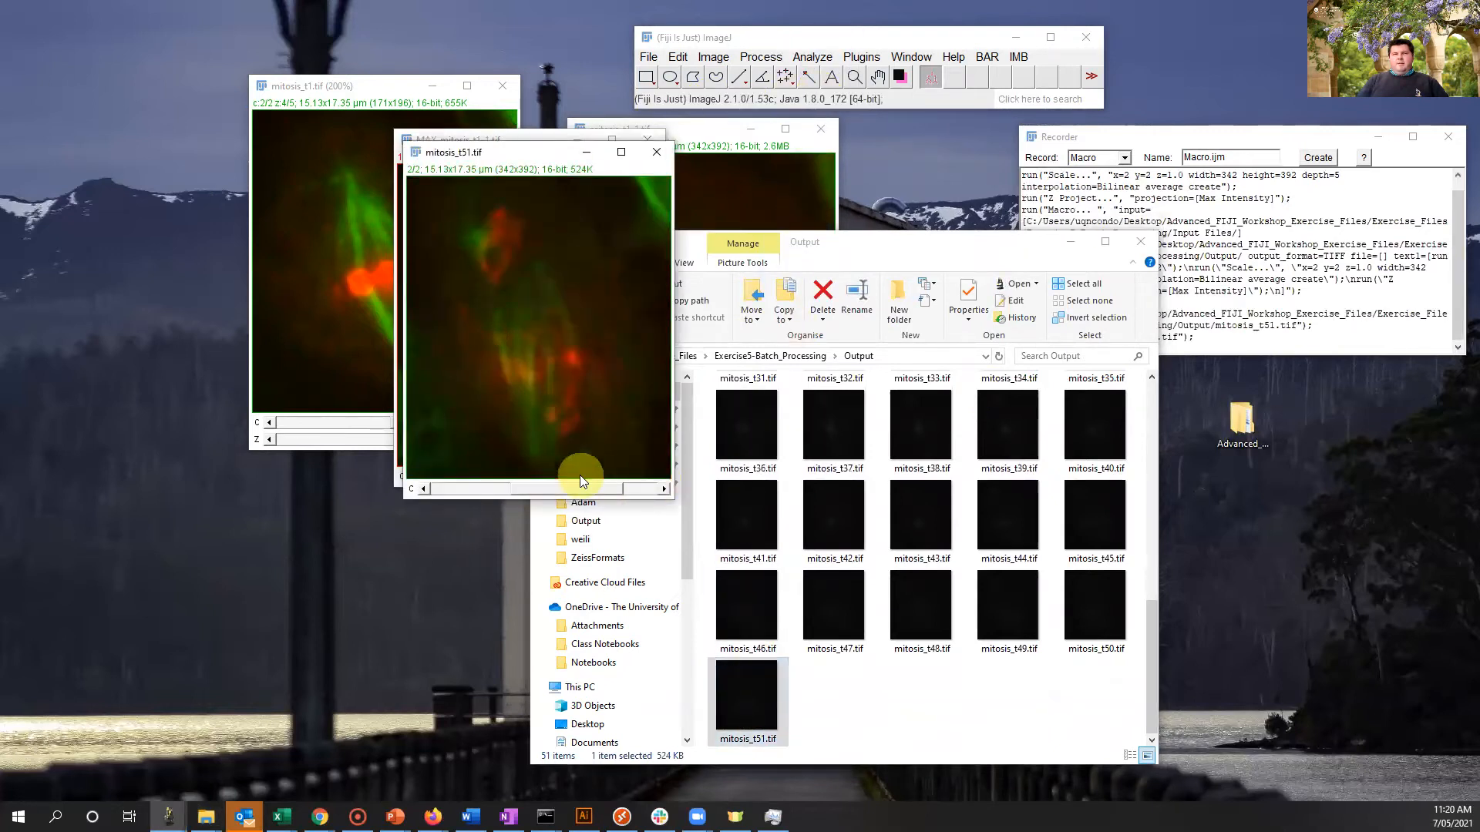
{"action": "left_click", "coordinate": [667, 154]}
Open the processed mitosis_t43.tif and mitosis_t8.tif one after the other to check them, closing each one.
{"action": "left_click_drag", "start_coordinate": [916, 521], "coordinate": [891, 201]}
{"action": "left_click_drag", "start_coordinate": [887, 108], "coordinate": [886, 102]}
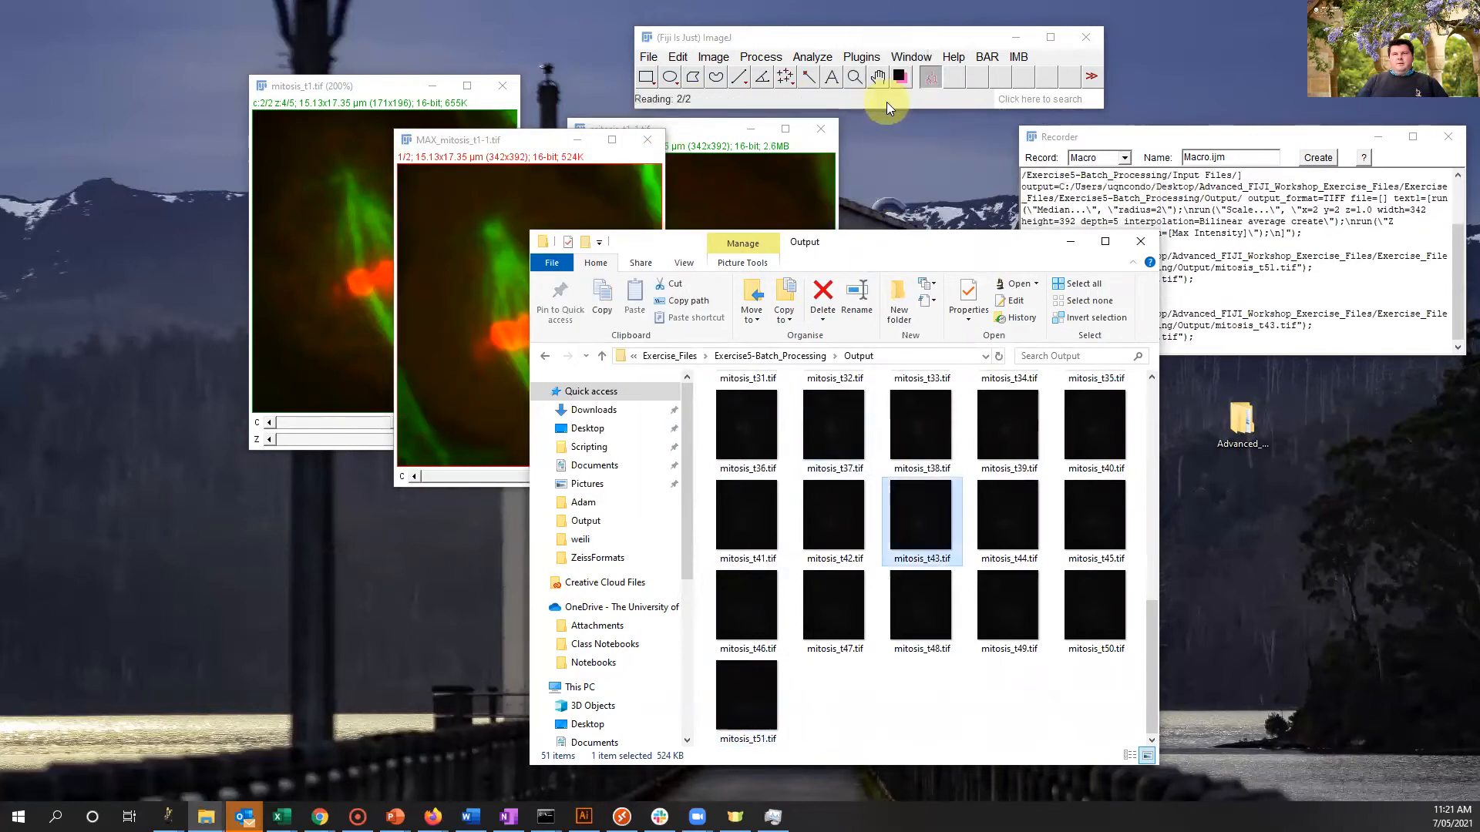
{"action": "left_click", "coordinate": [656, 152]}
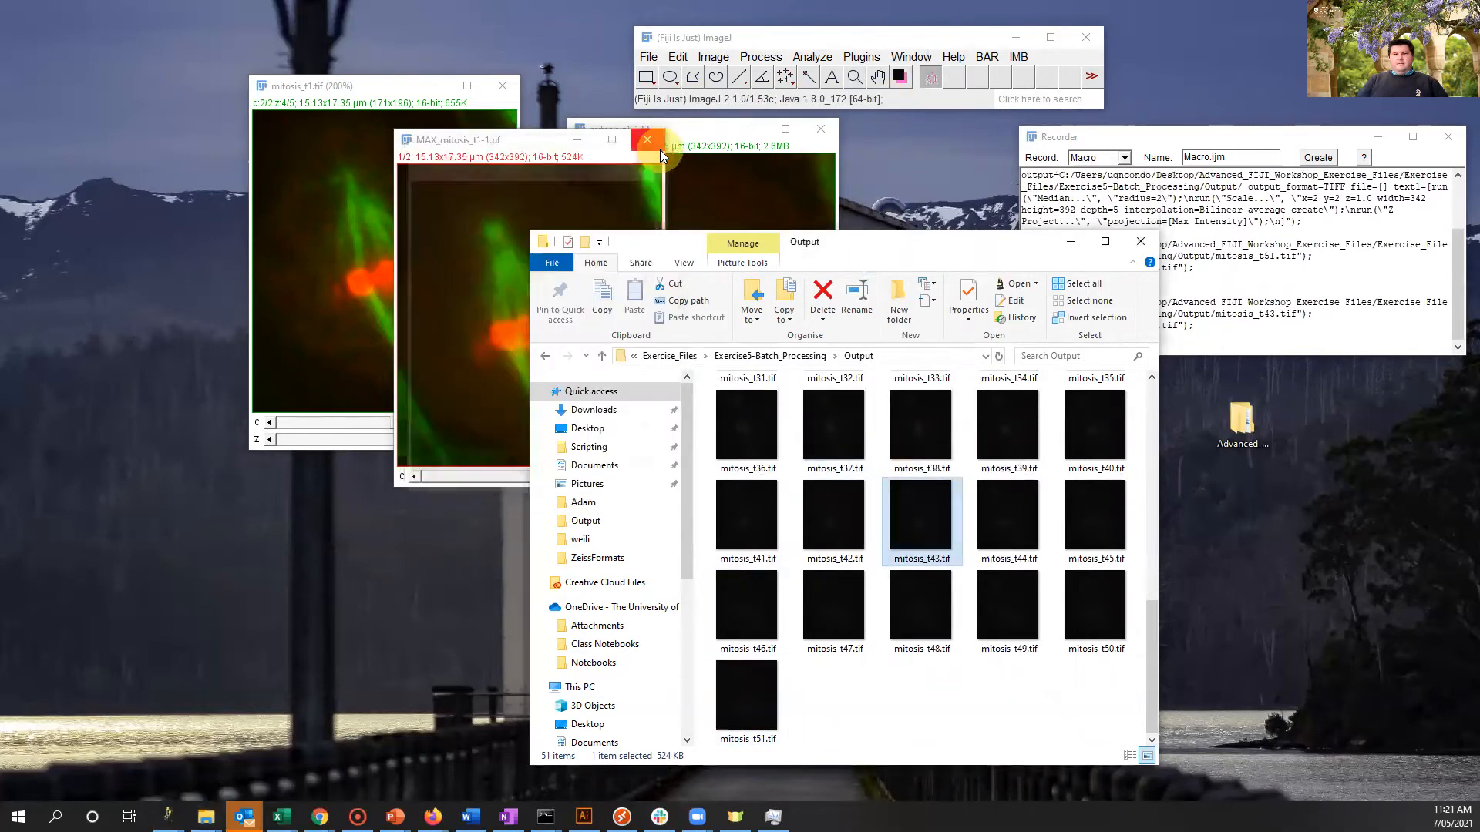
{"action": "scroll", "coordinate": [918, 539], "scroll_direction": "up", "scroll_amount": 5}
{"action": "left_click_drag", "start_coordinate": [922, 479], "coordinate": [907, 108]}
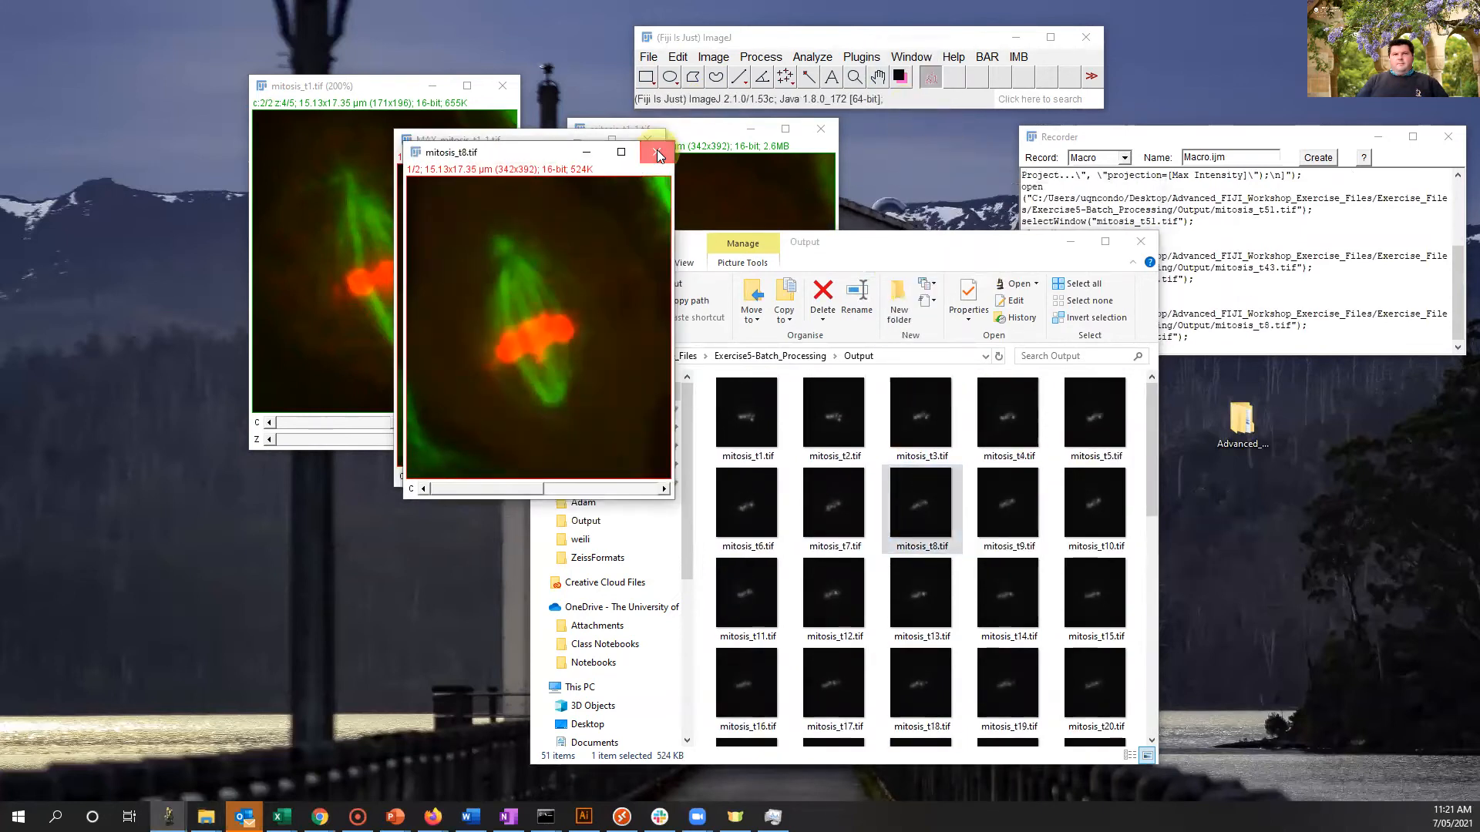
{"action": "left_click", "coordinate": [657, 151]}
Close the remaining mitosis image windows without saving any changes.
{"action": "left_click", "coordinate": [654, 141]}
{"action": "left_click", "coordinate": [820, 131]}
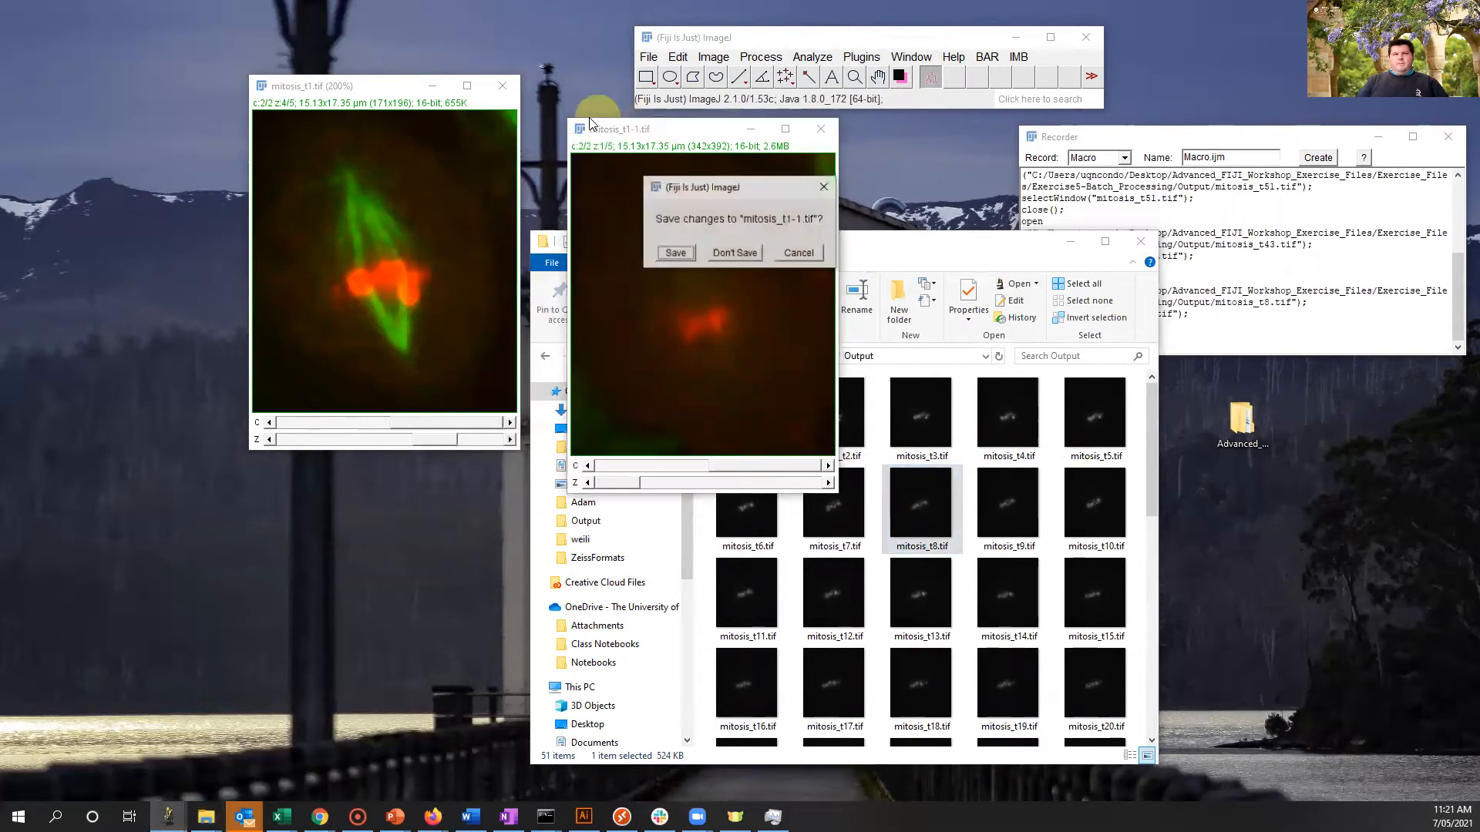
{"action": "left_click", "coordinate": [717, 254]}
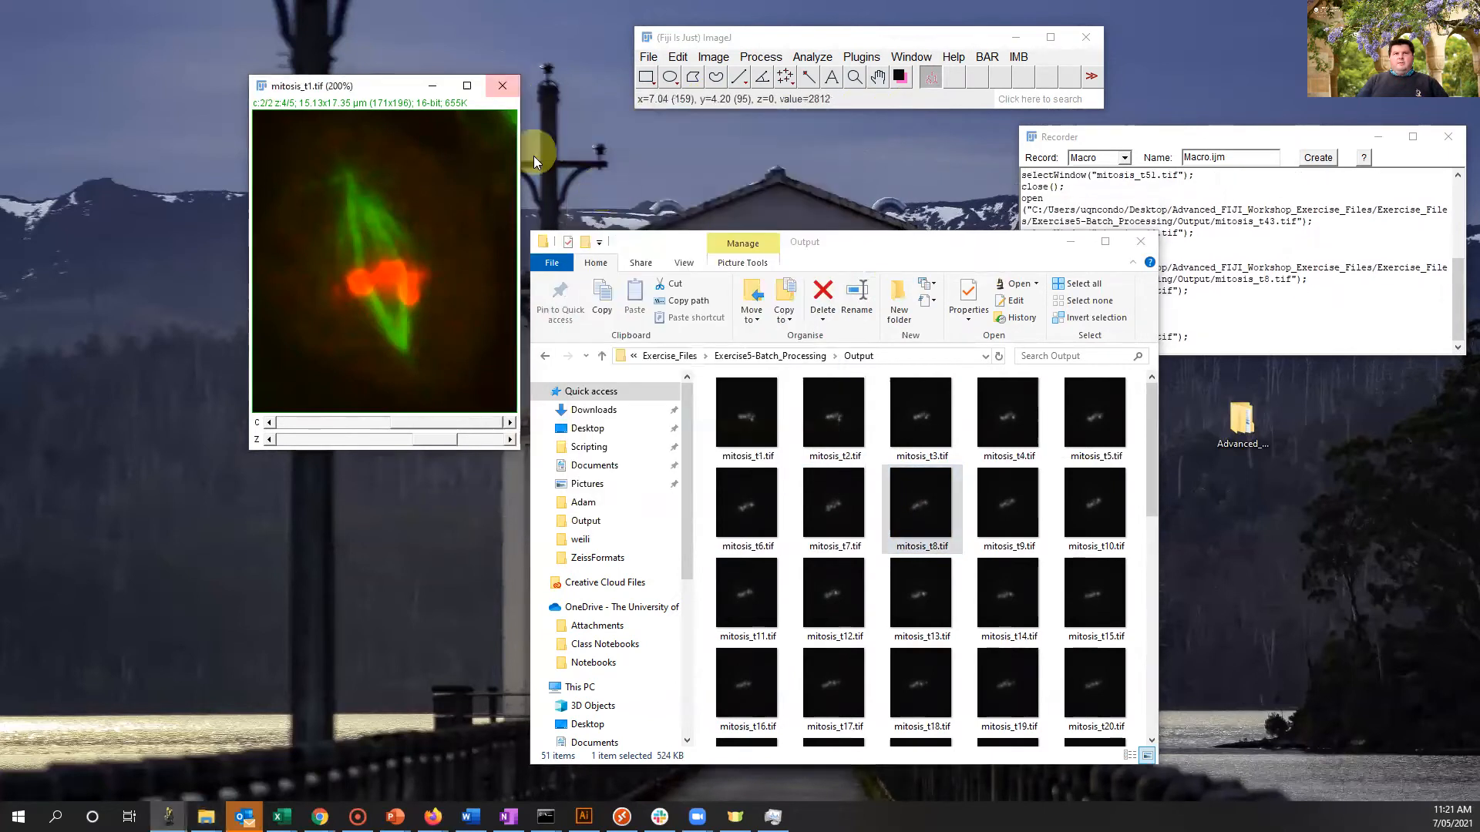
{"action": "left_click", "coordinate": [503, 86]}
{"action": "left_click", "coordinate": [734, 255]}
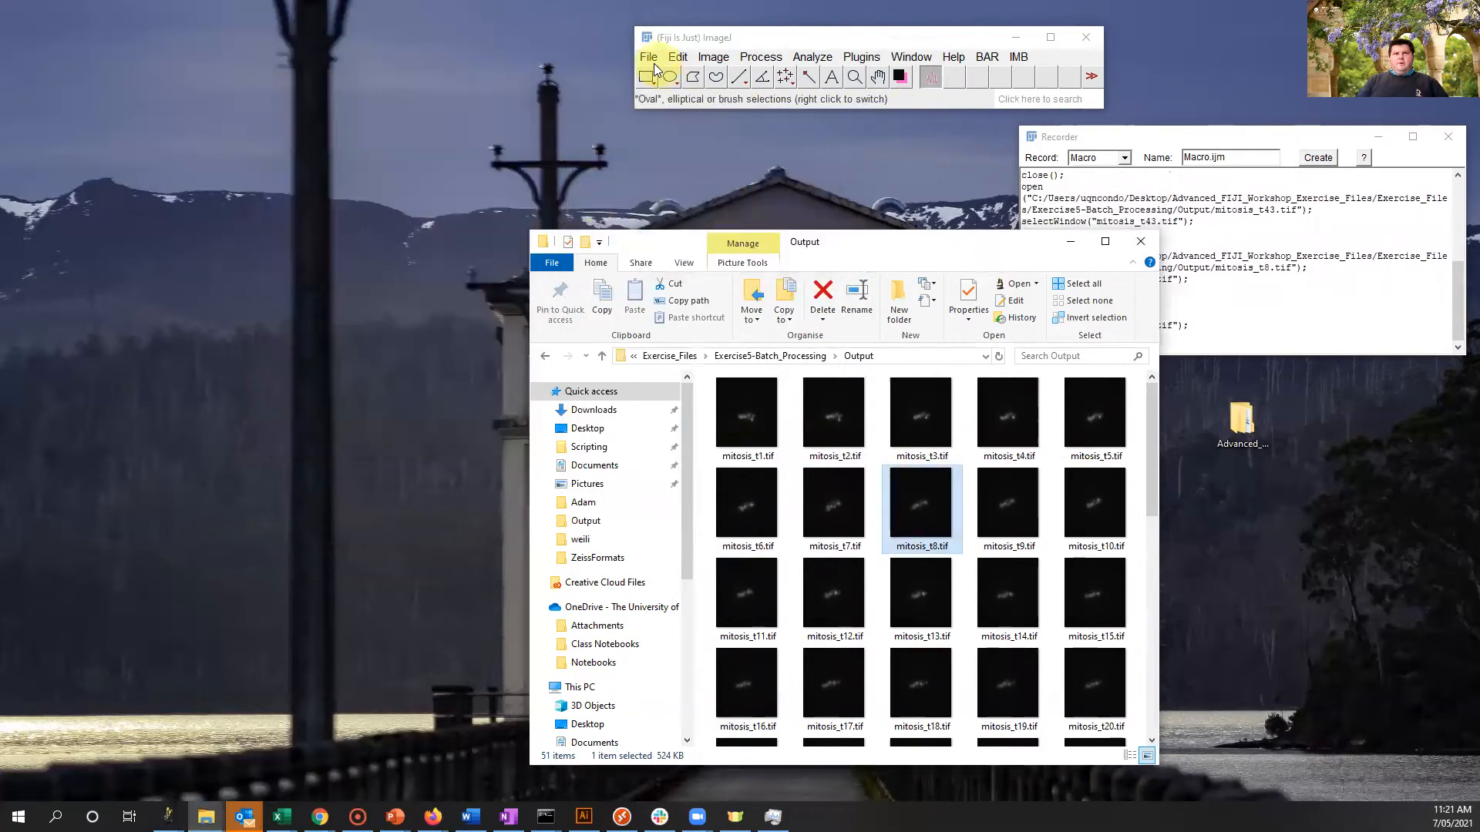
Import all 51 processed images in the Output folder as a numerically sorted image sequence and scroll through its first slices.
{"action": "left_click", "coordinate": [648, 57]}
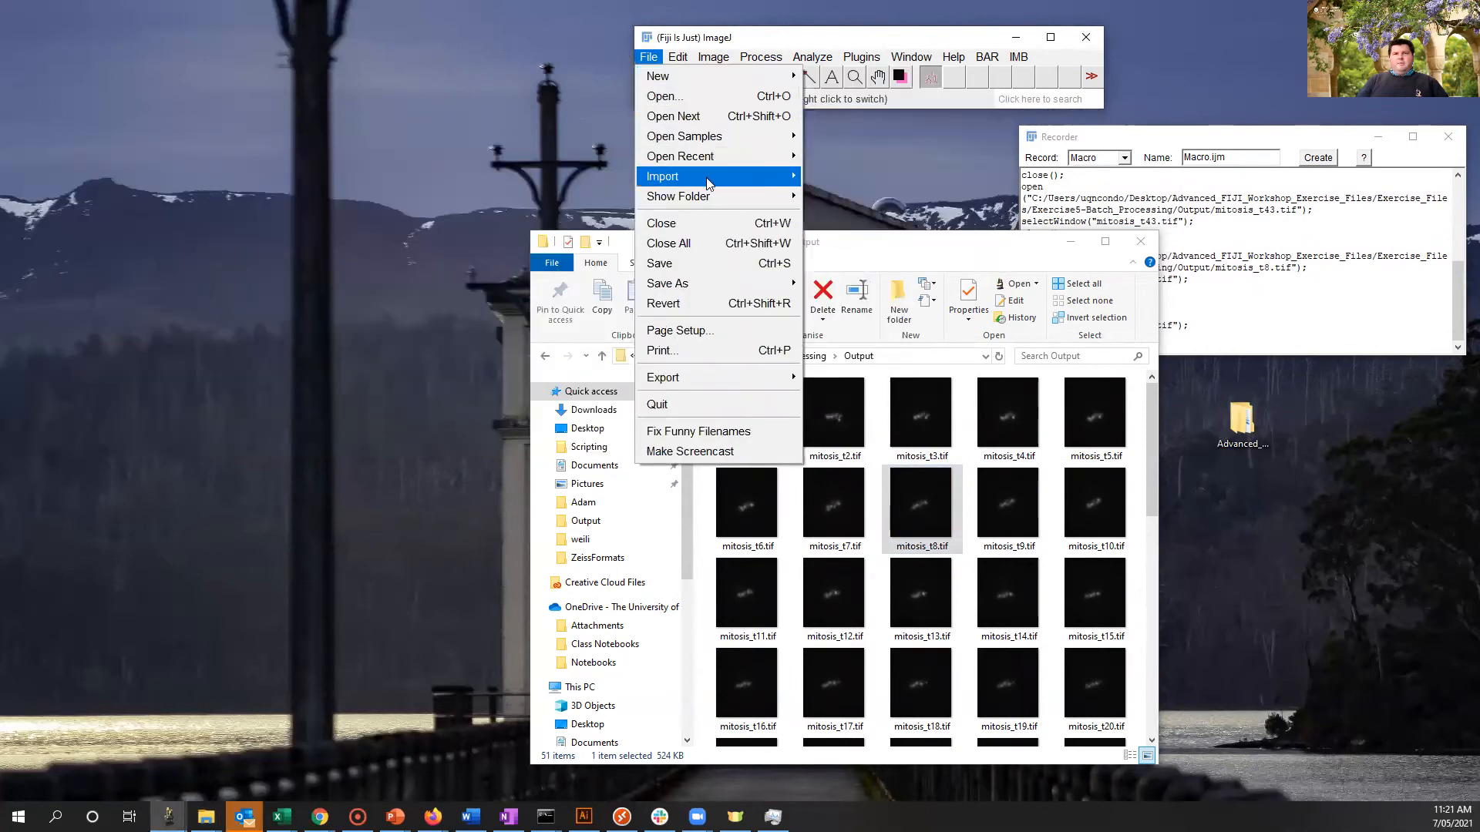
{"action": "mouse_move", "coordinate": [706, 177]}
{"action": "left_click", "coordinate": [859, 13]}
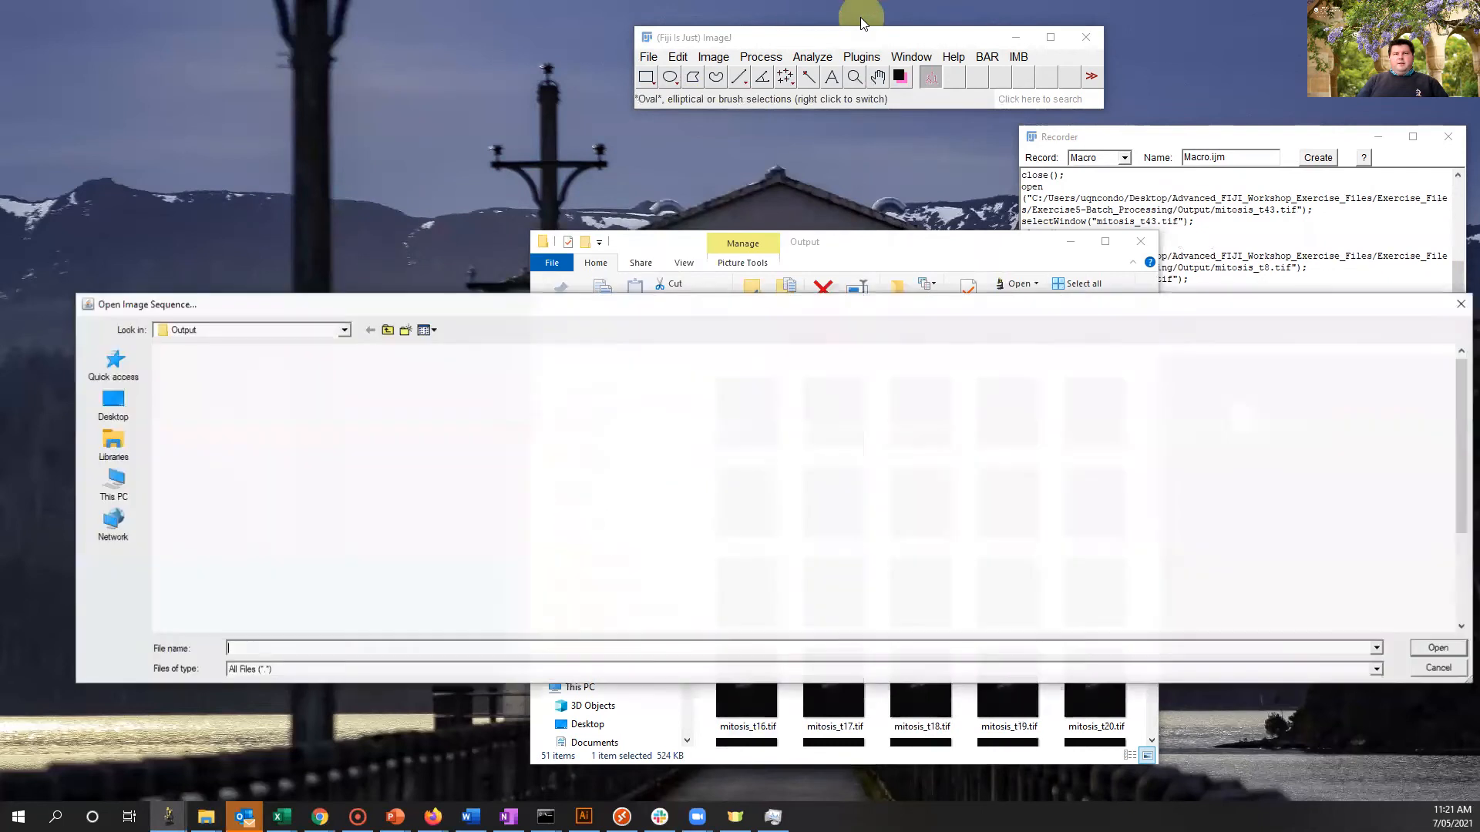
{"action": "left_click", "coordinate": [206, 395]}
{"action": "left_click", "coordinate": [1439, 648]}
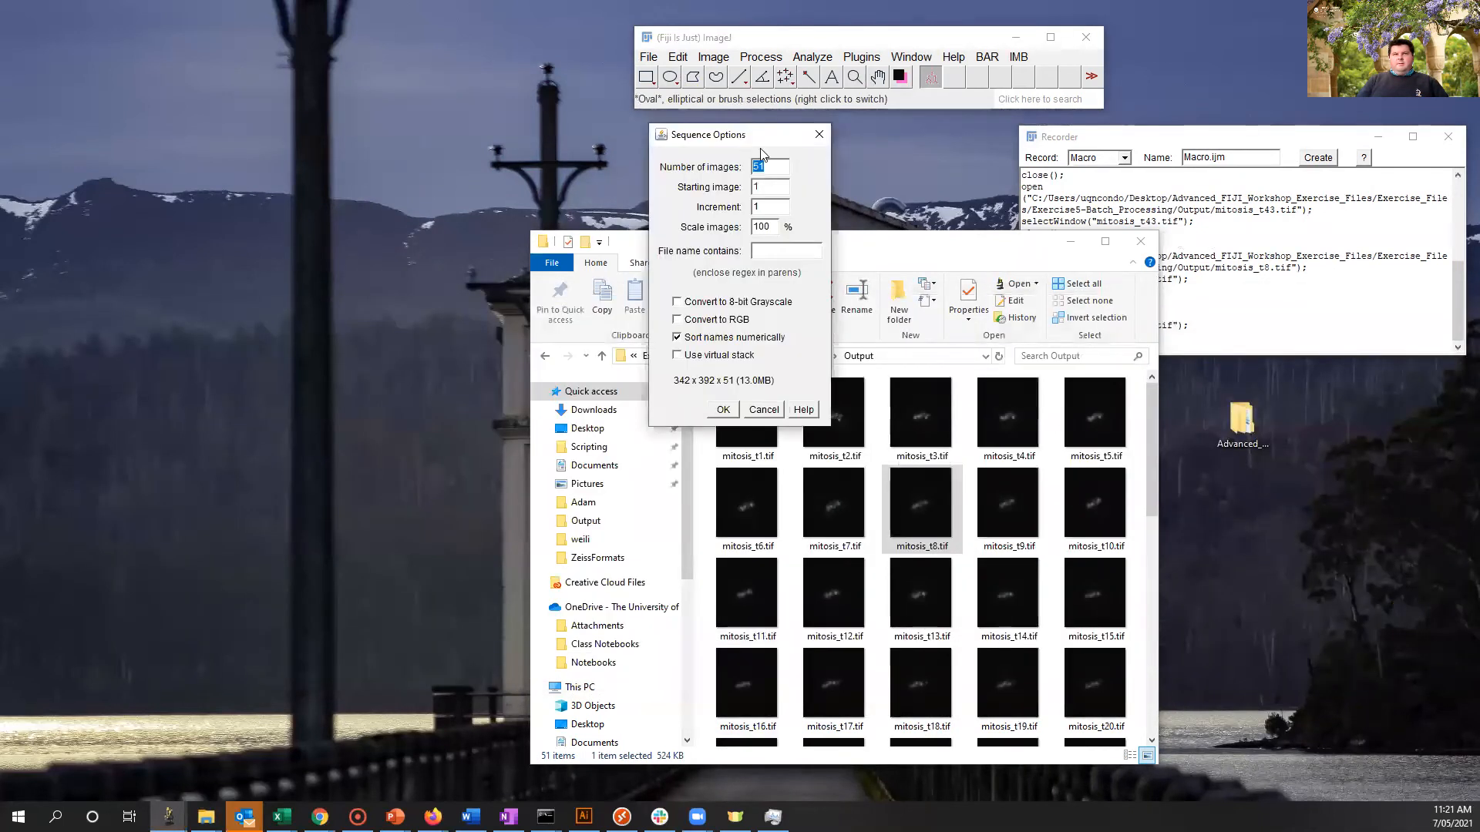
{"action": "left_click", "coordinate": [723, 409]}
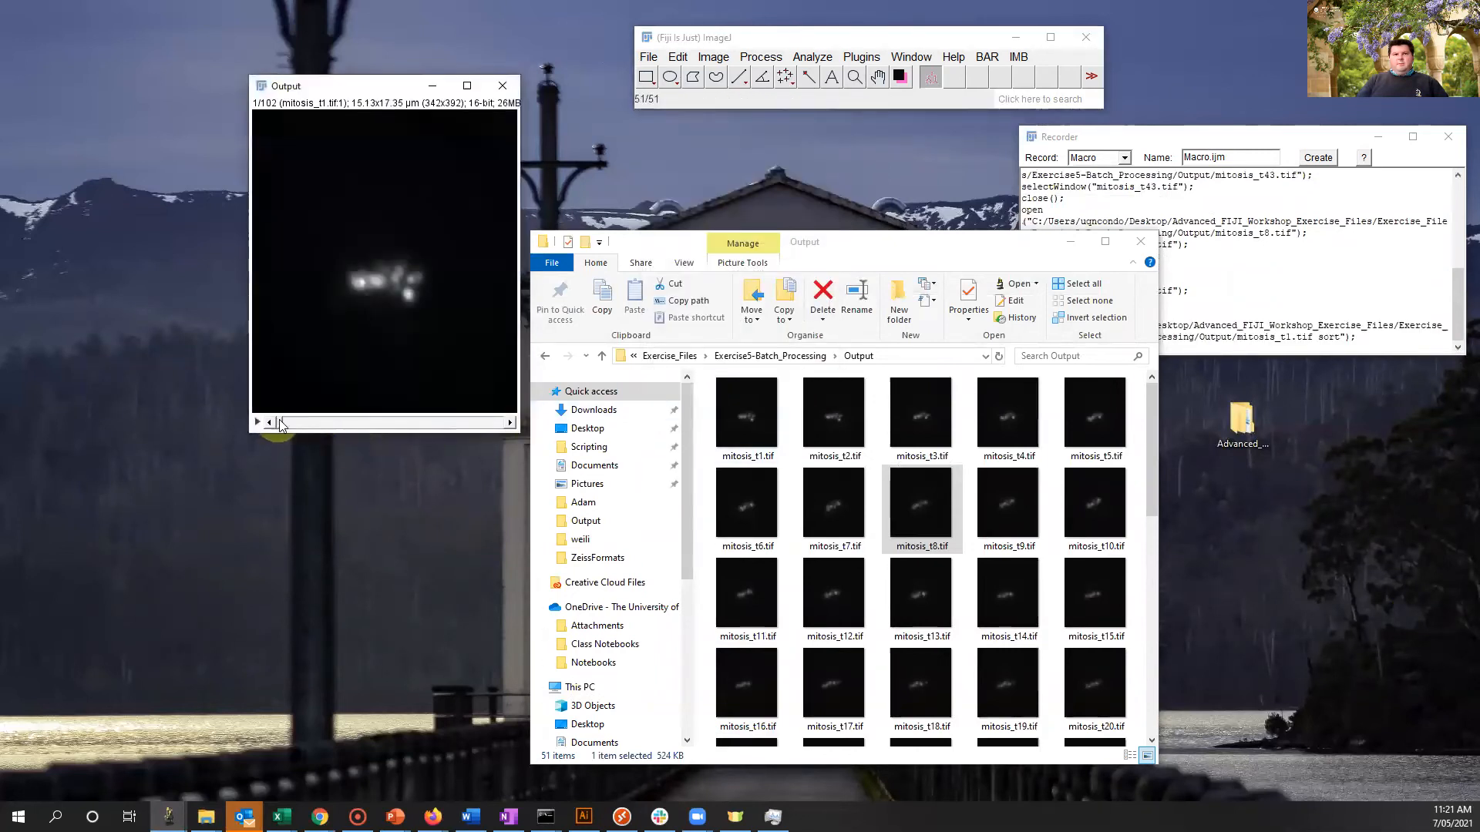
{"action": "mouse_move", "coordinate": [282, 425]}
{"action": "left_mouse_down"}
{"action": "mouse_move", "coordinate": [444, 422]}
{"action": "mouse_move", "coordinate": [311, 422]}
{"action": "left_mouse_up"}
Convert the imported stack to a hyperstack with 2 channels, 1 slice and 51 frames in Color display mode.
{"action": "left_click", "coordinate": [712, 58]}
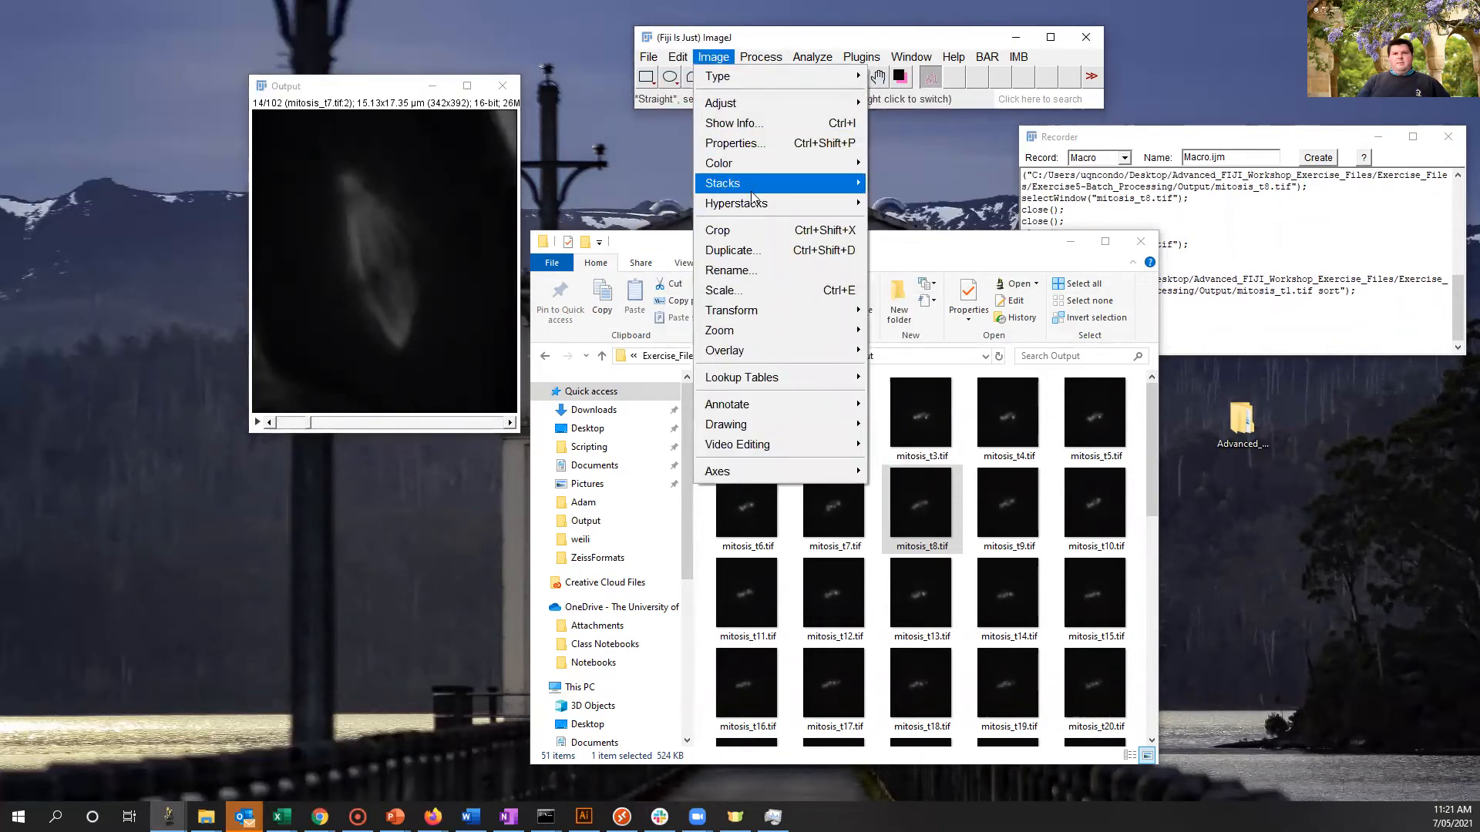
{"action": "mouse_move", "coordinate": [795, 204]}
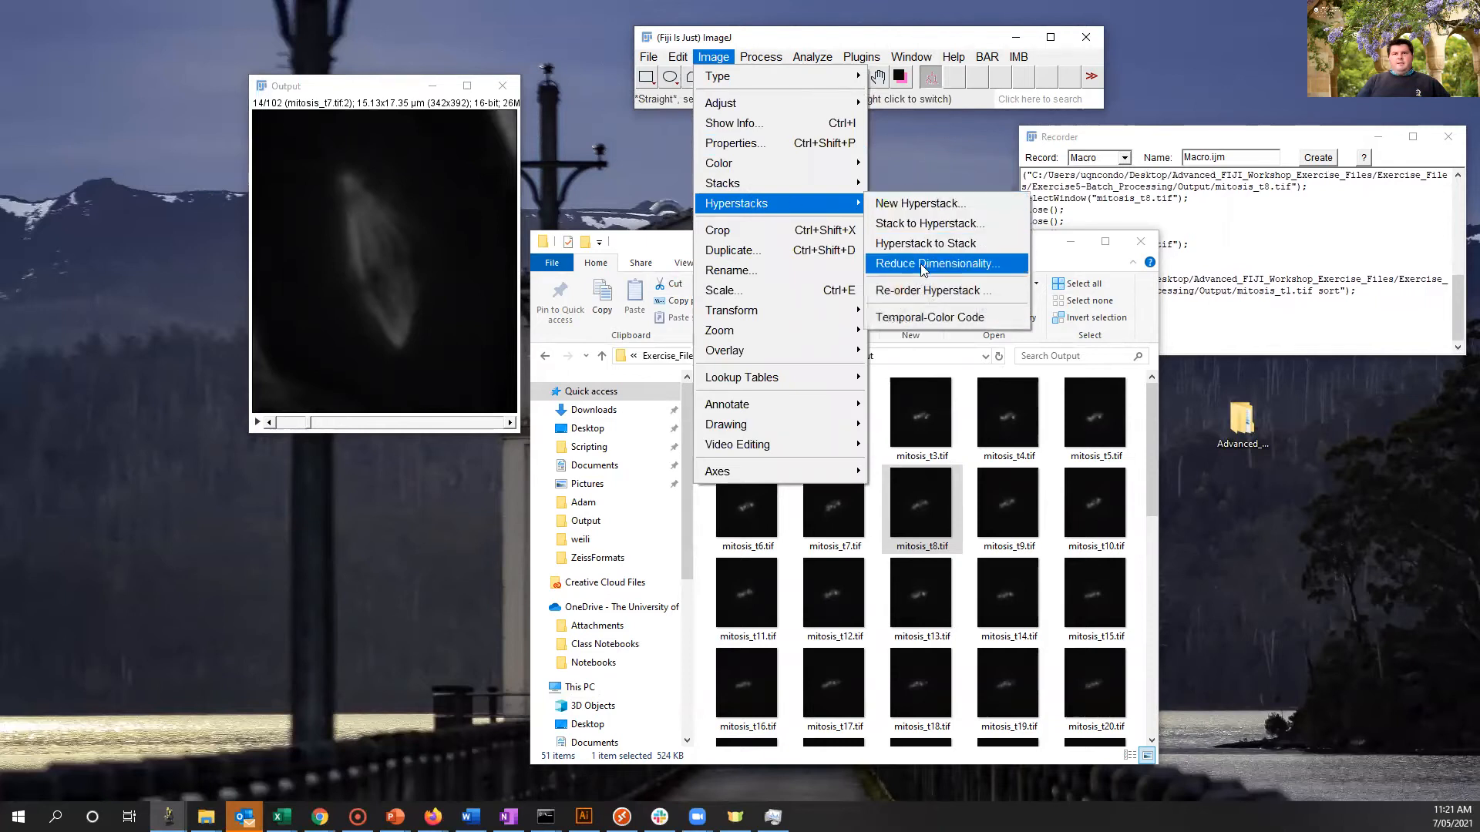
{"action": "left_click", "coordinate": [931, 223]}
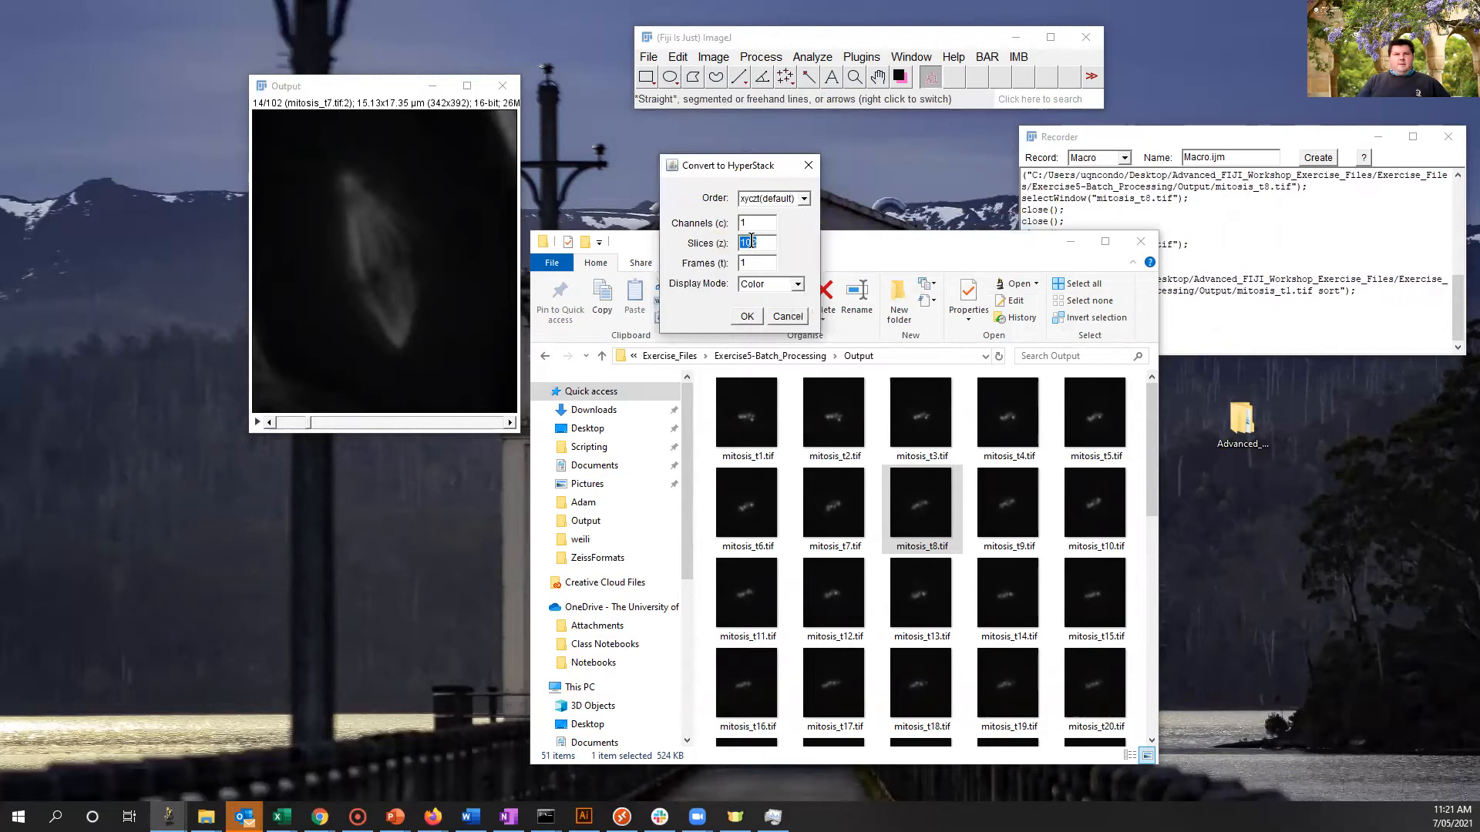
{"action": "type", "text": "1"}
{"action": "left_click", "coordinate": [742, 224]}
{"action": "type", "text": "251"}
{"action": "left_click", "coordinate": [746, 316]}
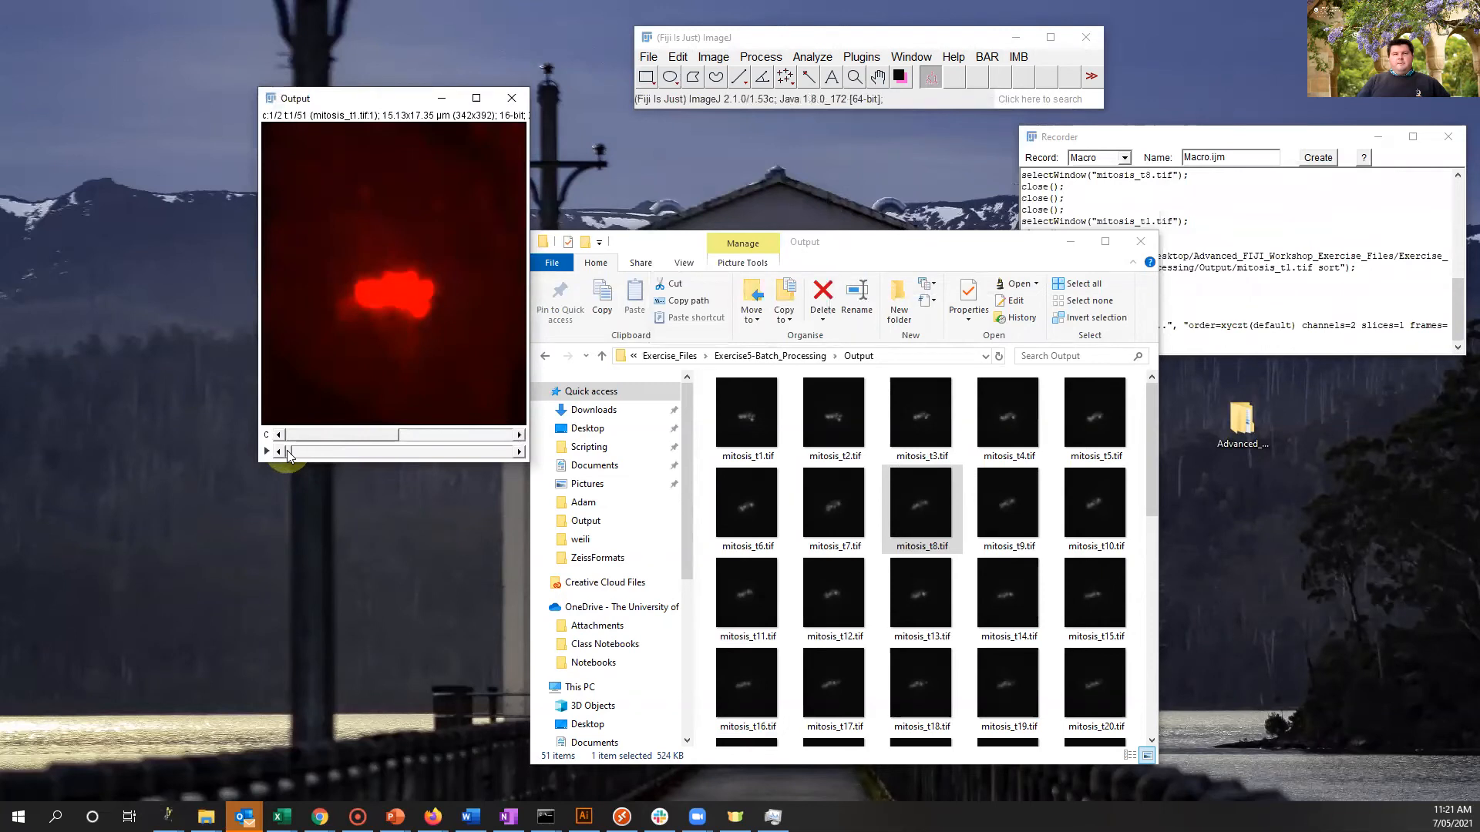
Go to frame 13 of the hyperstack, reset its brightness and contrast range, and set the channel display to Composite.
{"action": "left_click_drag", "start_coordinate": [294, 451], "coordinate": [343, 451]}
{"action": "left_click", "coordinate": [475, 436]}
{"action": "left_click_drag", "start_coordinate": [475, 435], "coordinate": [348, 417]}
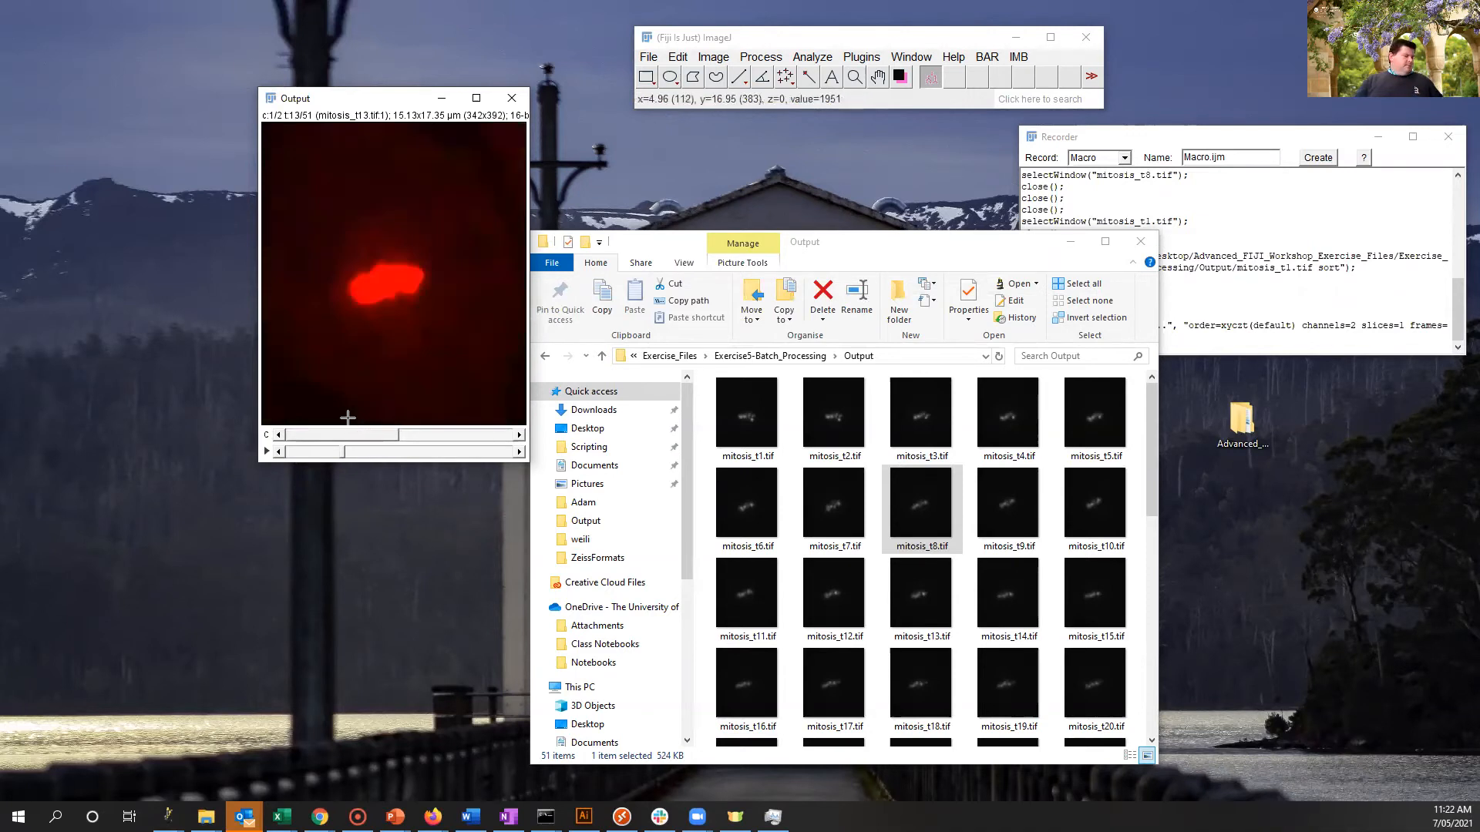
{"action": "key", "text": "ctrl+shift+c"}
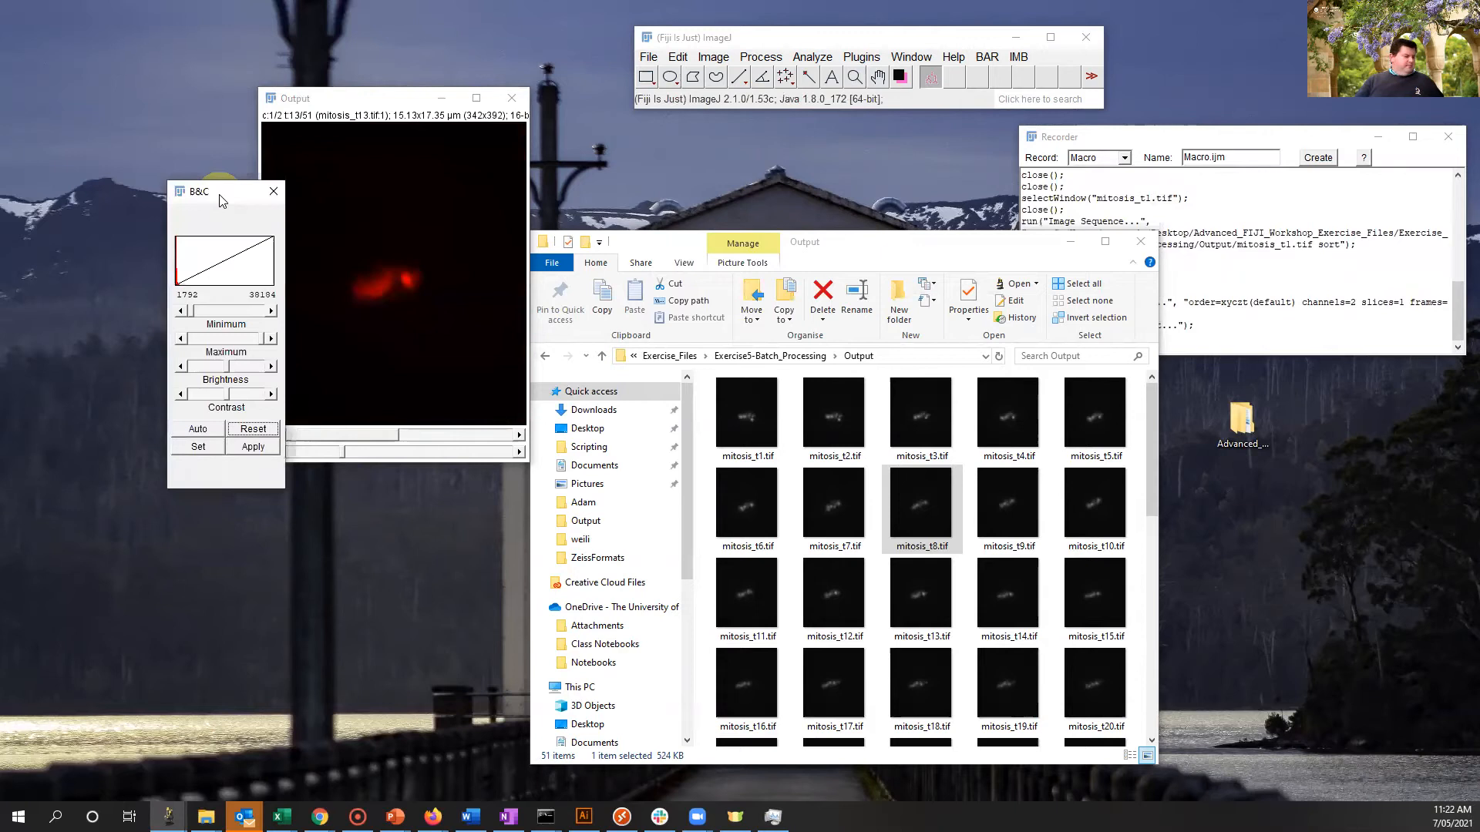
{"action": "key", "text": "ctrl+shift+z"}
{"action": "left_click", "coordinate": [739, 206]}
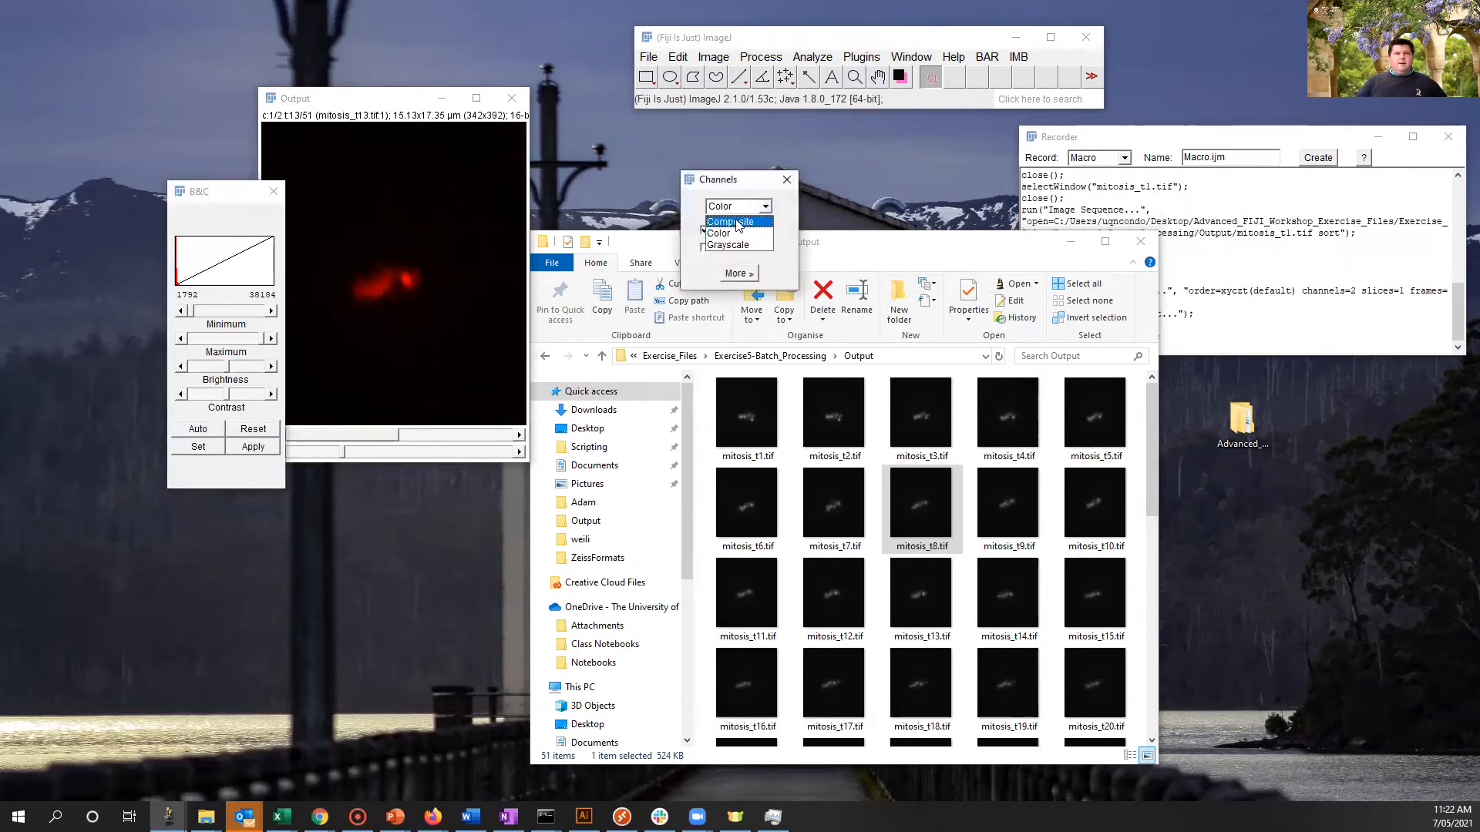
{"action": "left_click", "coordinate": [736, 220]}
Scroll the composite time series to frame 46 to check it, and close the image and the Output folder window.
{"action": "left_click", "coordinate": [405, 288]}
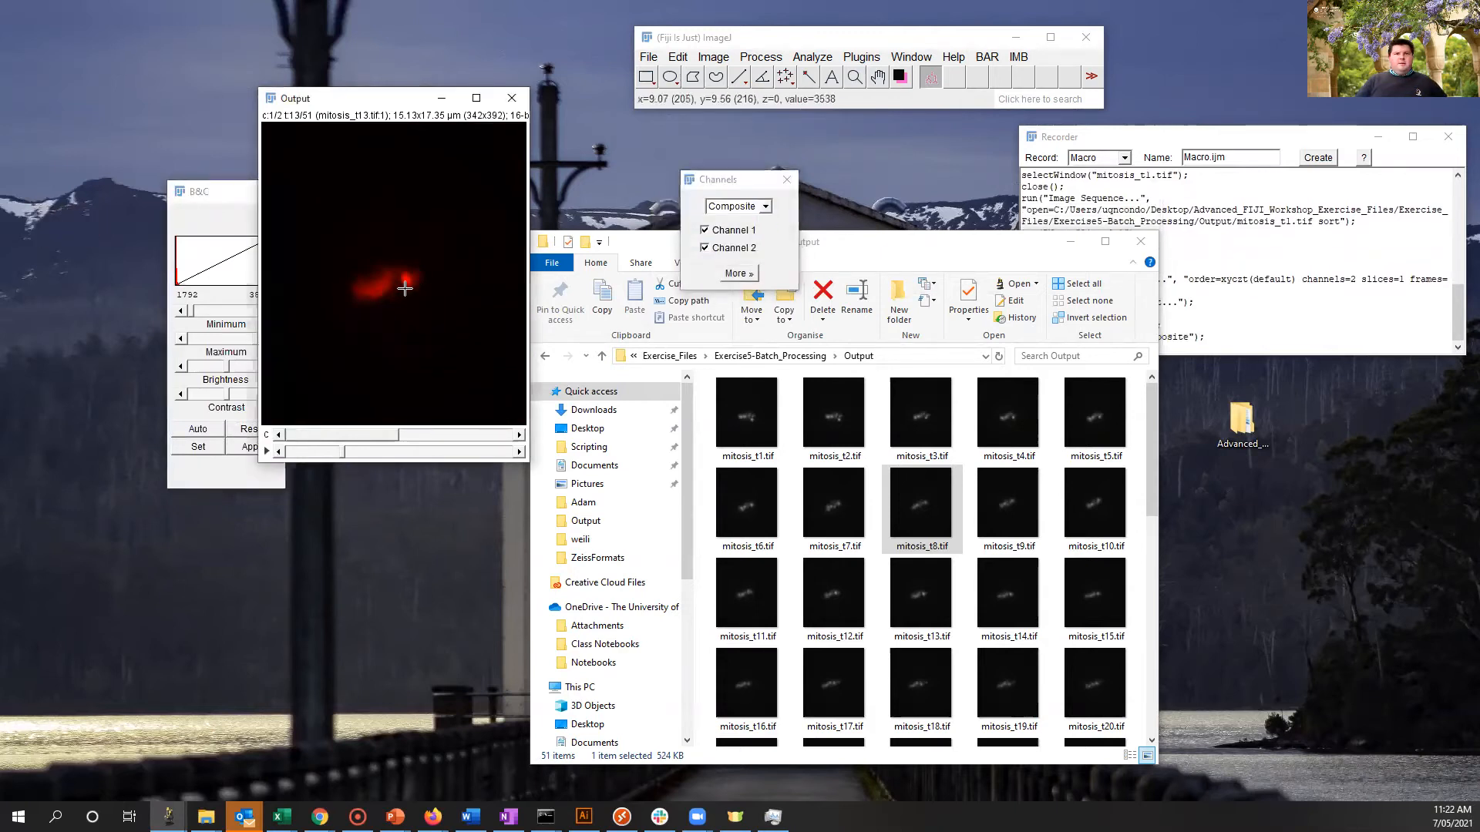
{"action": "left_click", "coordinate": [210, 259]}
{"action": "left_click", "coordinate": [292, 400]}
{"action": "left_click_drag", "start_coordinate": [340, 454], "coordinate": [489, 452]}
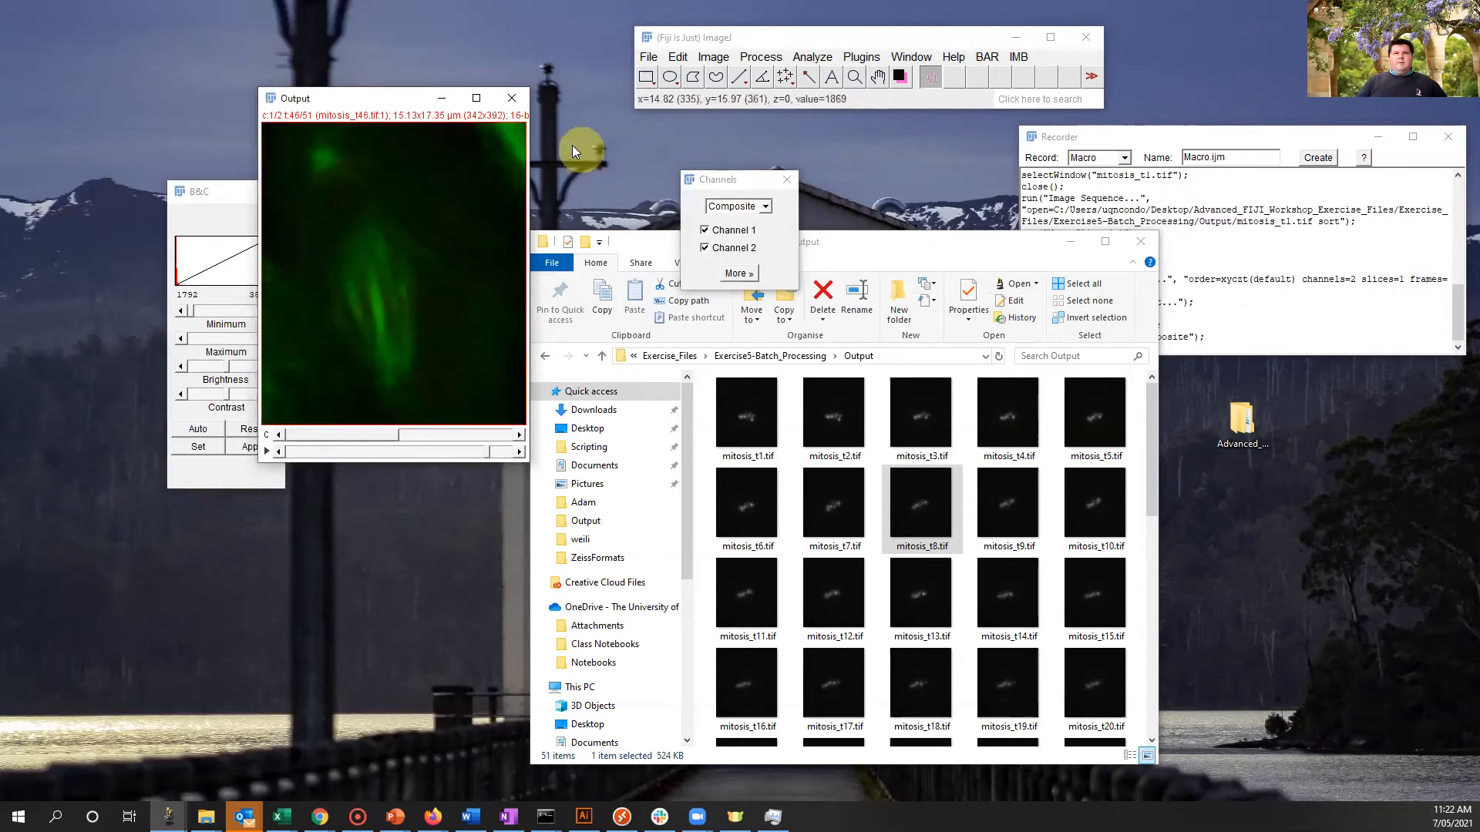
{"action": "left_click", "coordinate": [512, 98]}
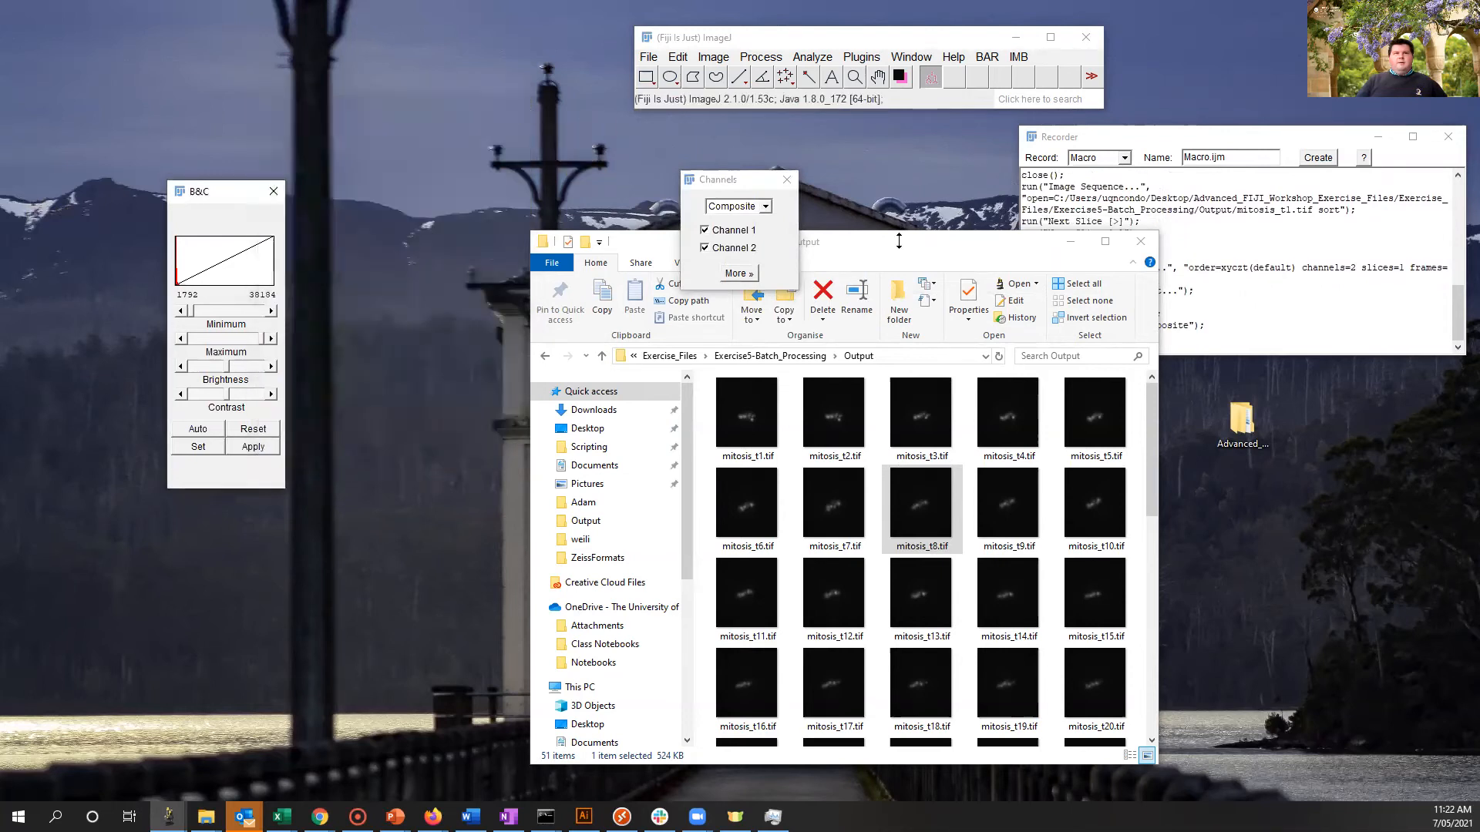
{"action": "left_click", "coordinate": [1141, 246]}
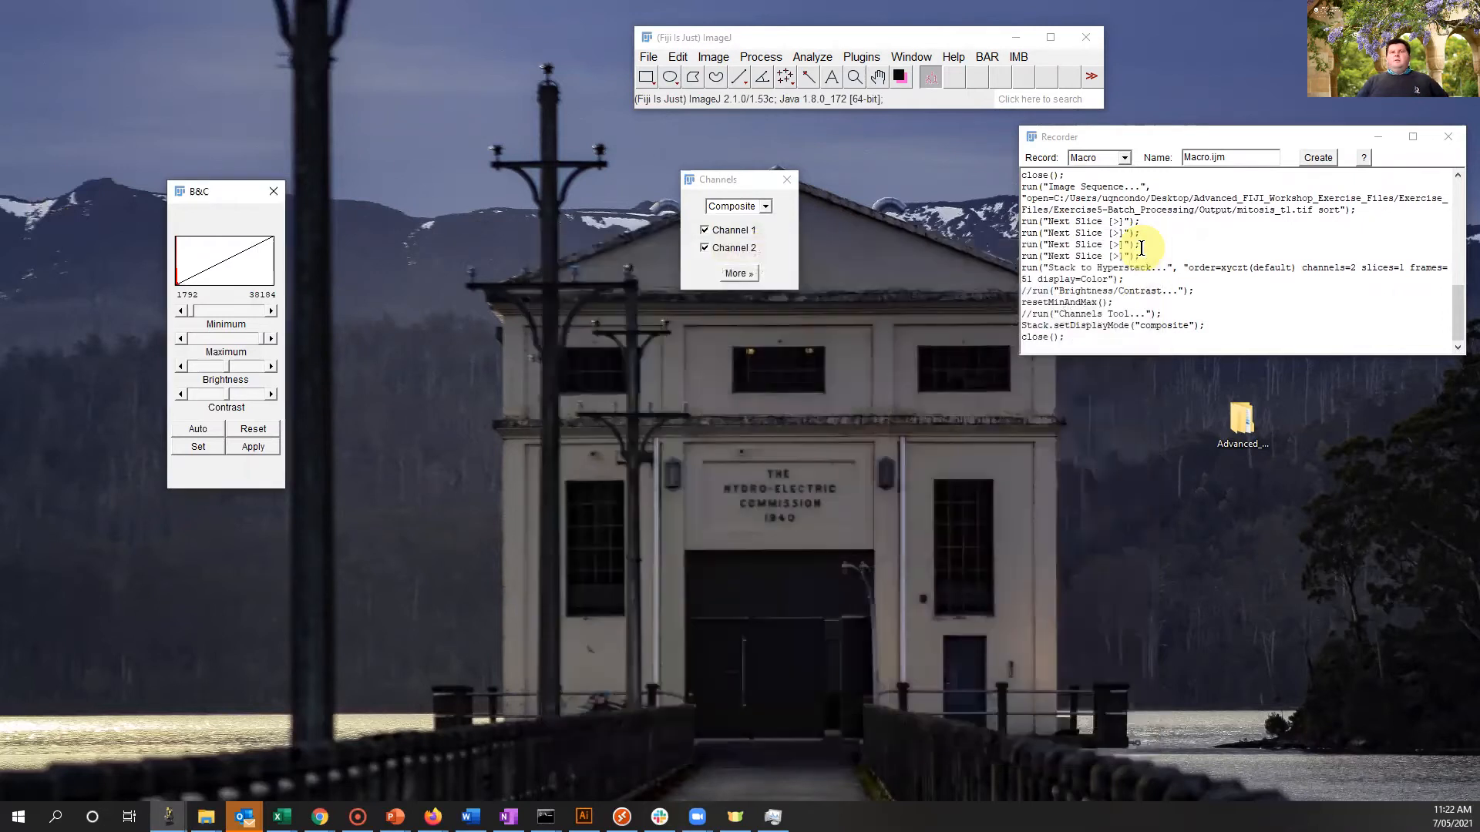